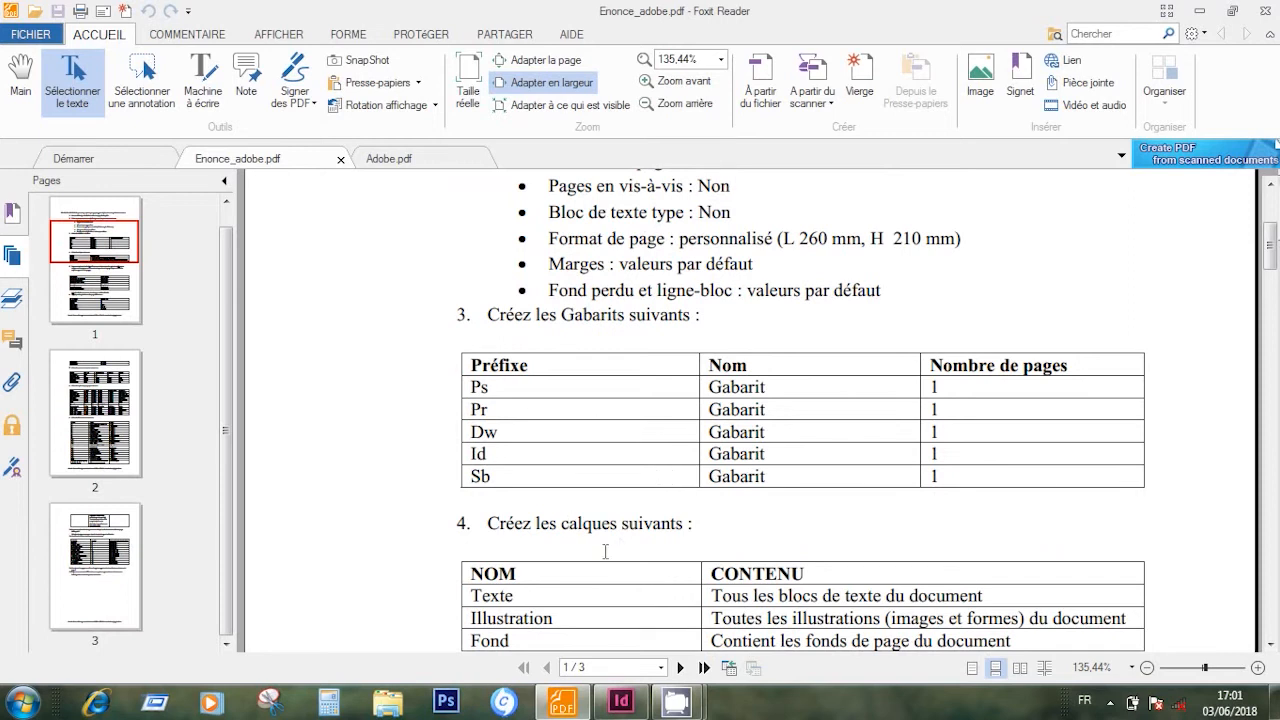
Read the exercise instructions in Enonce_adobe.pdf for the new document parameters, master pages and layers.
{"action": "scroll", "coordinate": [590, 548], "scroll_direction": "down", "scroll_amount": 3}
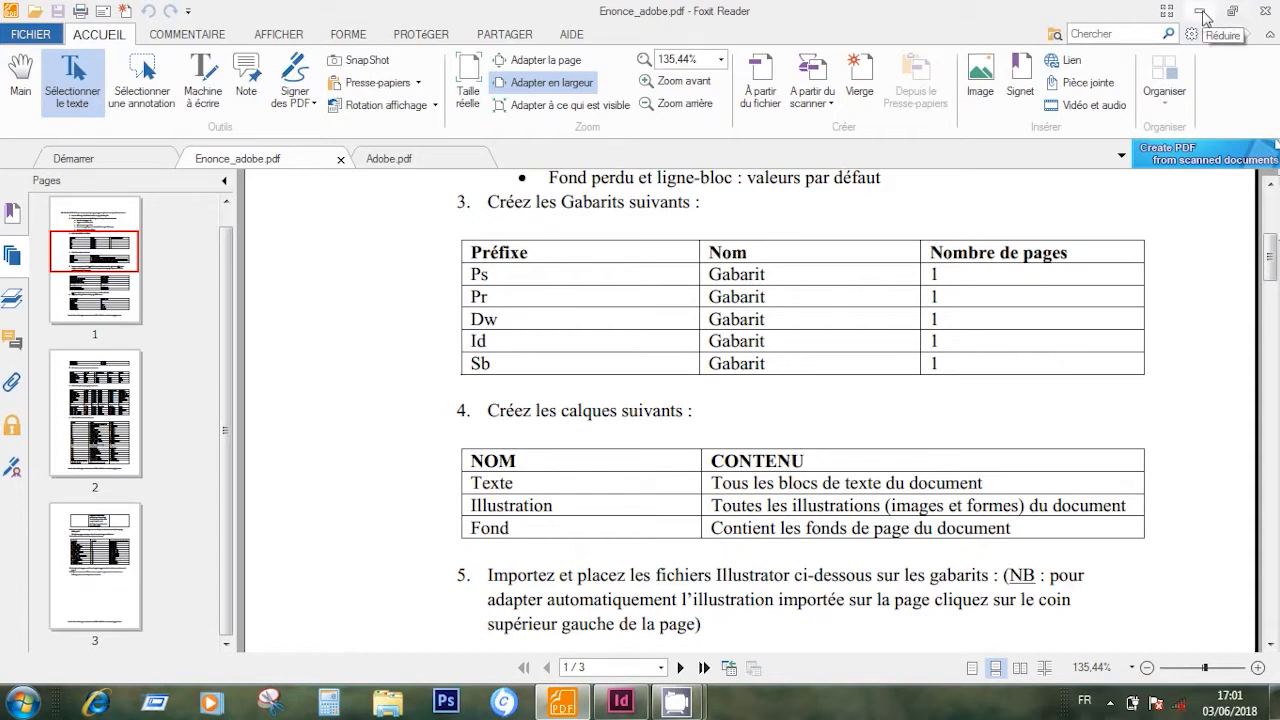
{"action": "left_click", "coordinate": [634, 708]}
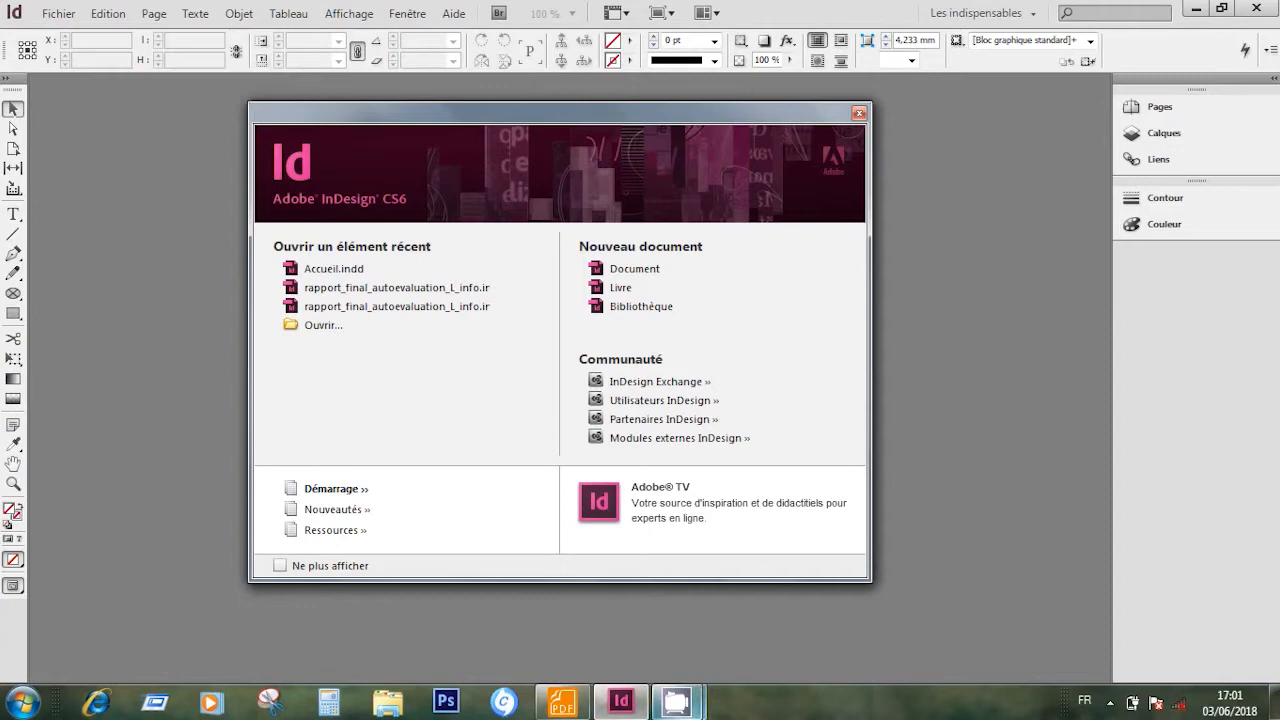
{"action": "left_click", "coordinate": [562, 703]}
{"action": "scroll", "coordinate": [566, 190], "scroll_direction": "down", "scroll_amount": 3}
{"action": "scroll", "coordinate": [563, 274], "scroll_direction": "up", "scroll_amount": 9}
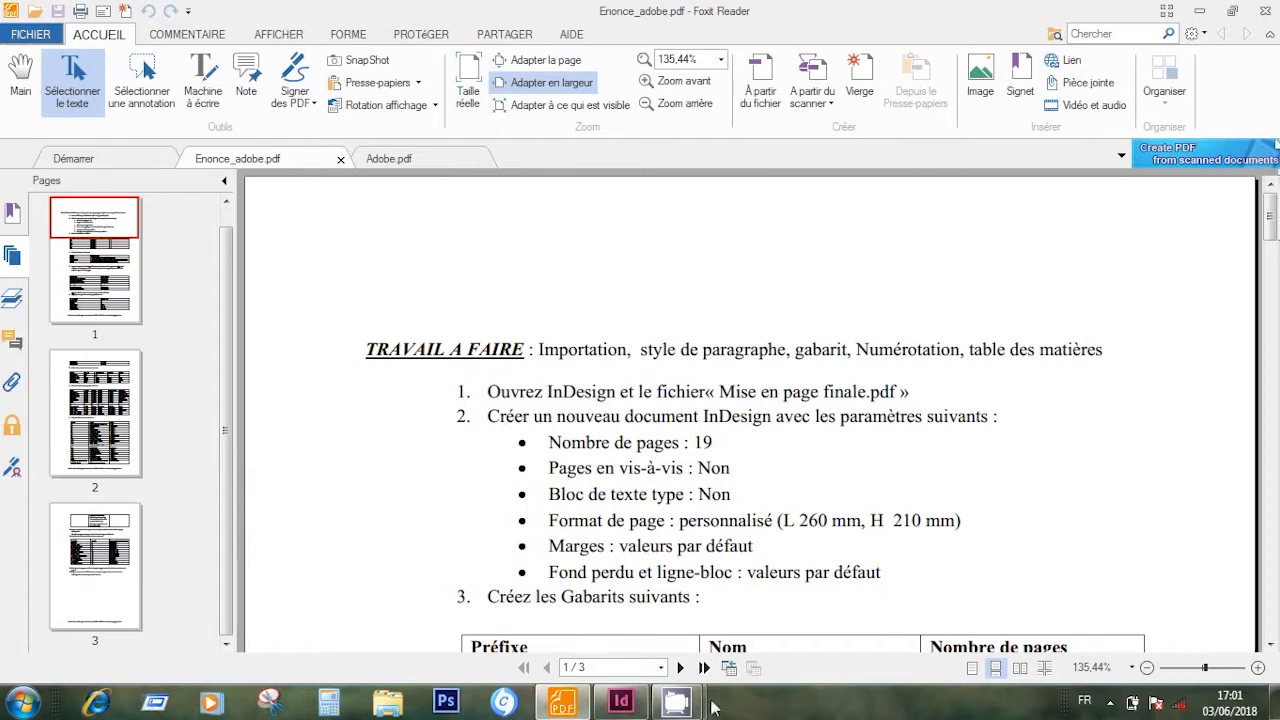
{"action": "left_click", "coordinate": [620, 702]}
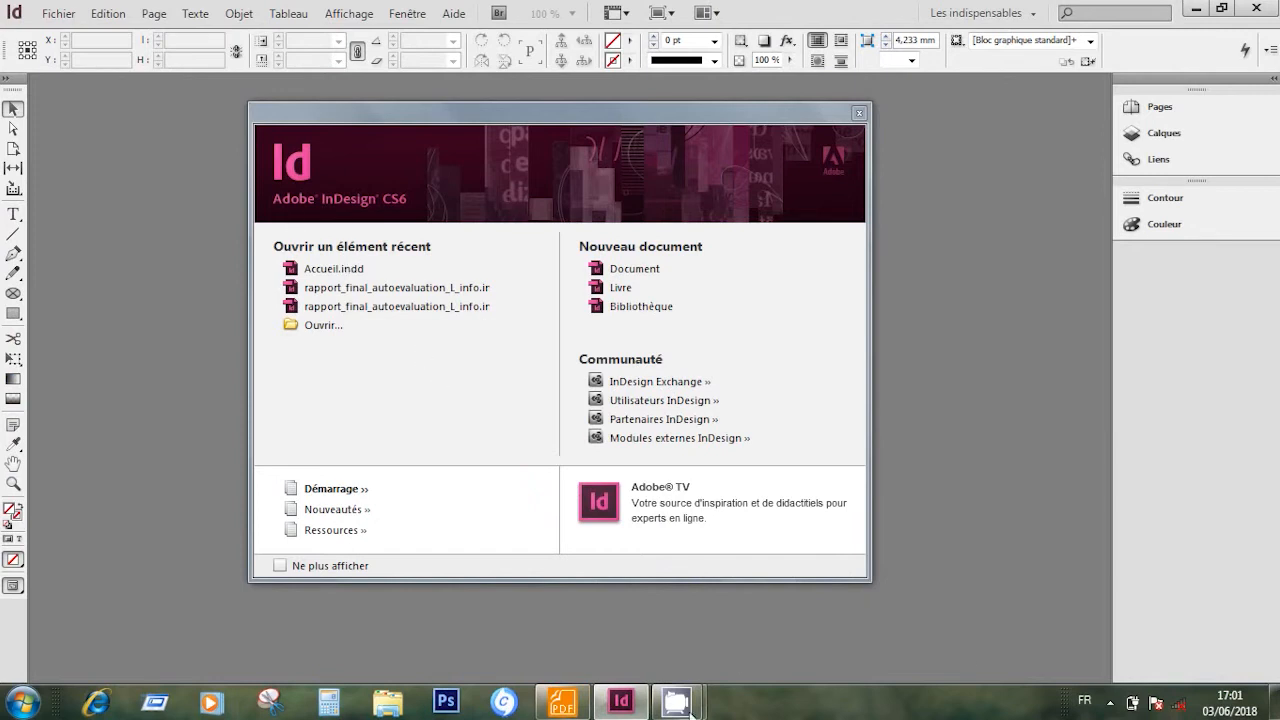
Switch to Foxit Reader and examine the cover and Sommaire pages of the finished model Adobe.pdf.
{"action": "left_click", "coordinate": [541, 705]}
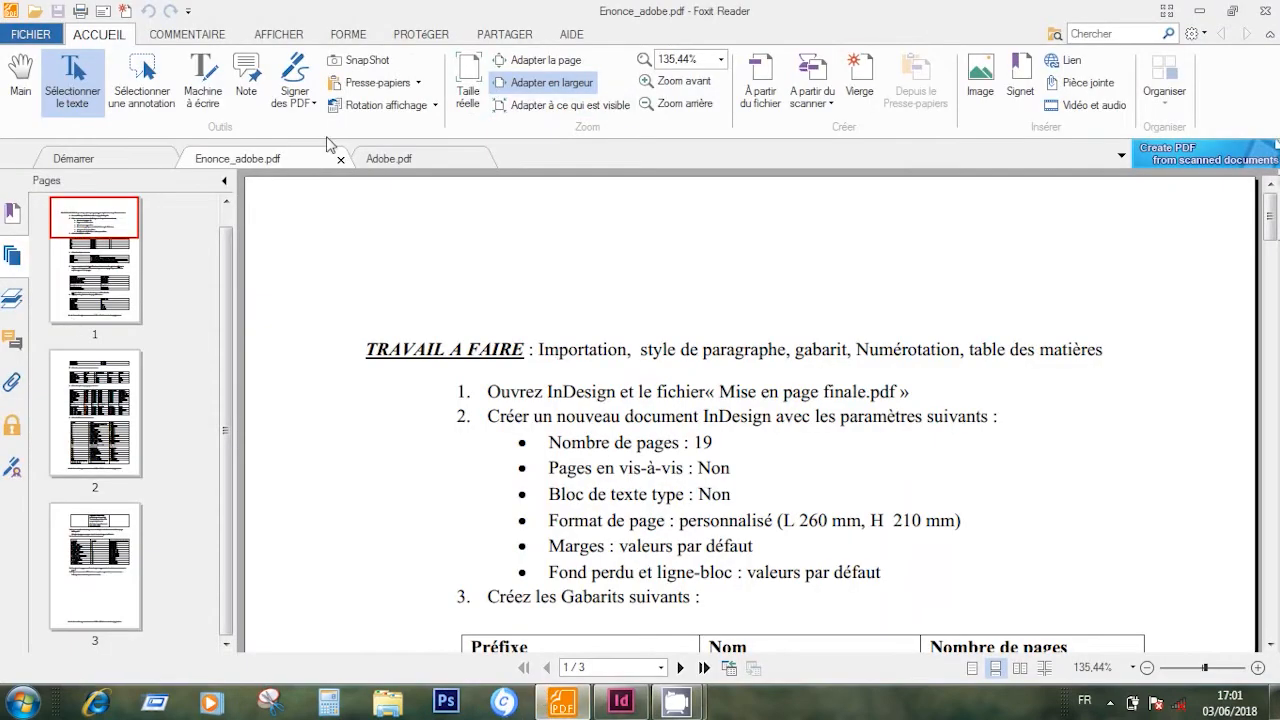
{"action": "left_click", "coordinate": [407, 158]}
{"action": "scroll", "coordinate": [665, 275], "scroll_direction": "down", "scroll_amount": 5}
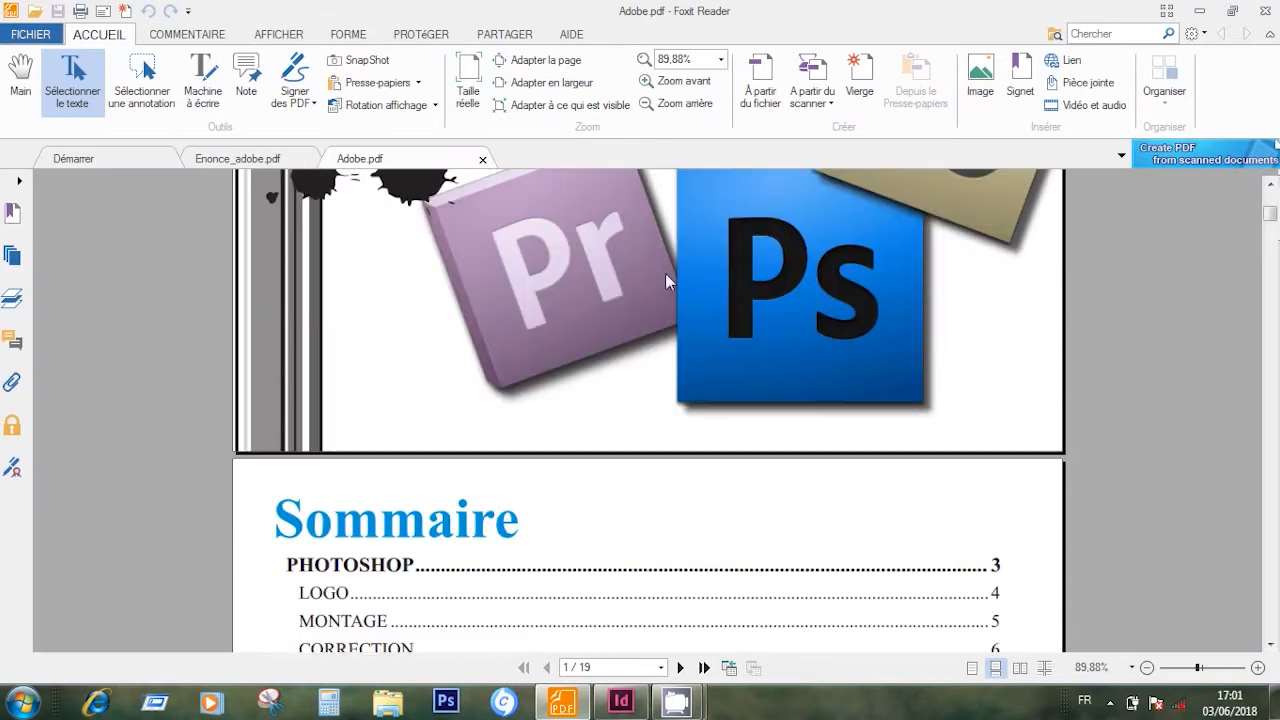
{"action": "scroll", "coordinate": [665, 275], "scroll_direction": "up", "scroll_amount": 8}
{"action": "scroll", "coordinate": [667, 289], "scroll_direction": "up", "scroll_amount": 1}
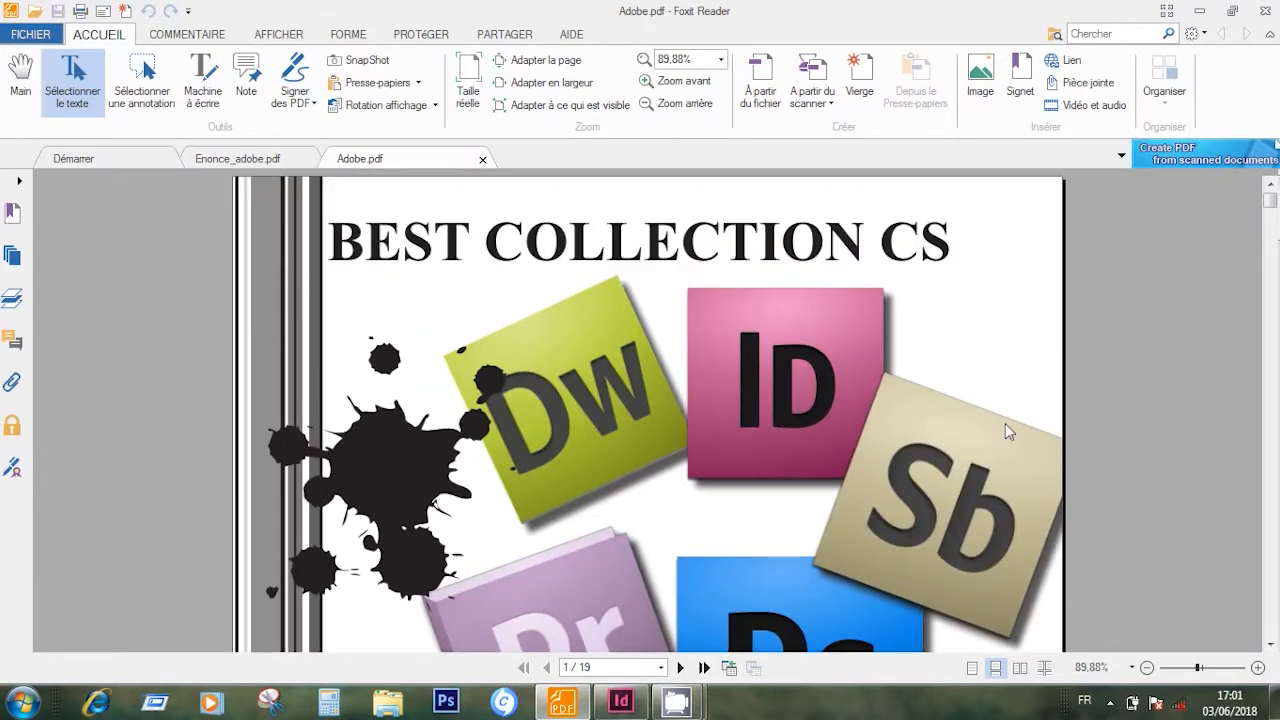
{"action": "scroll", "coordinate": [1005, 425], "scroll_direction": "down", "scroll_amount": 10}
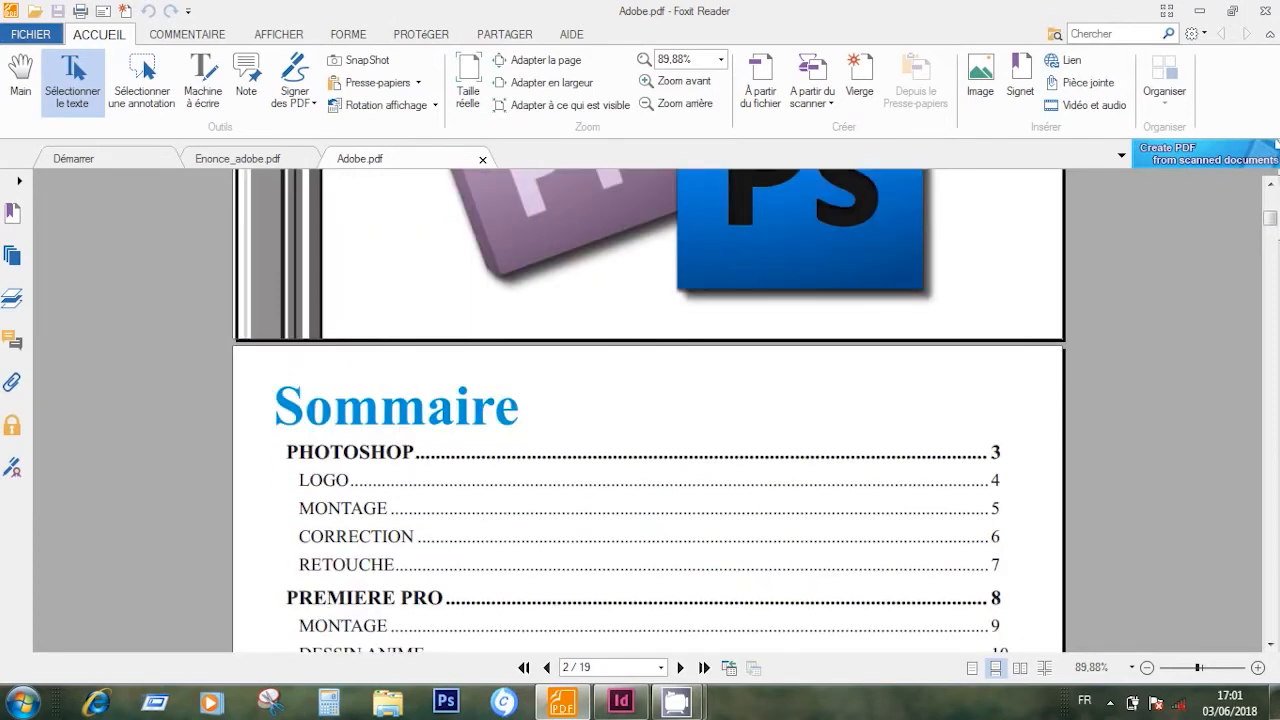
{"action": "left_click", "coordinate": [1199, 11]}
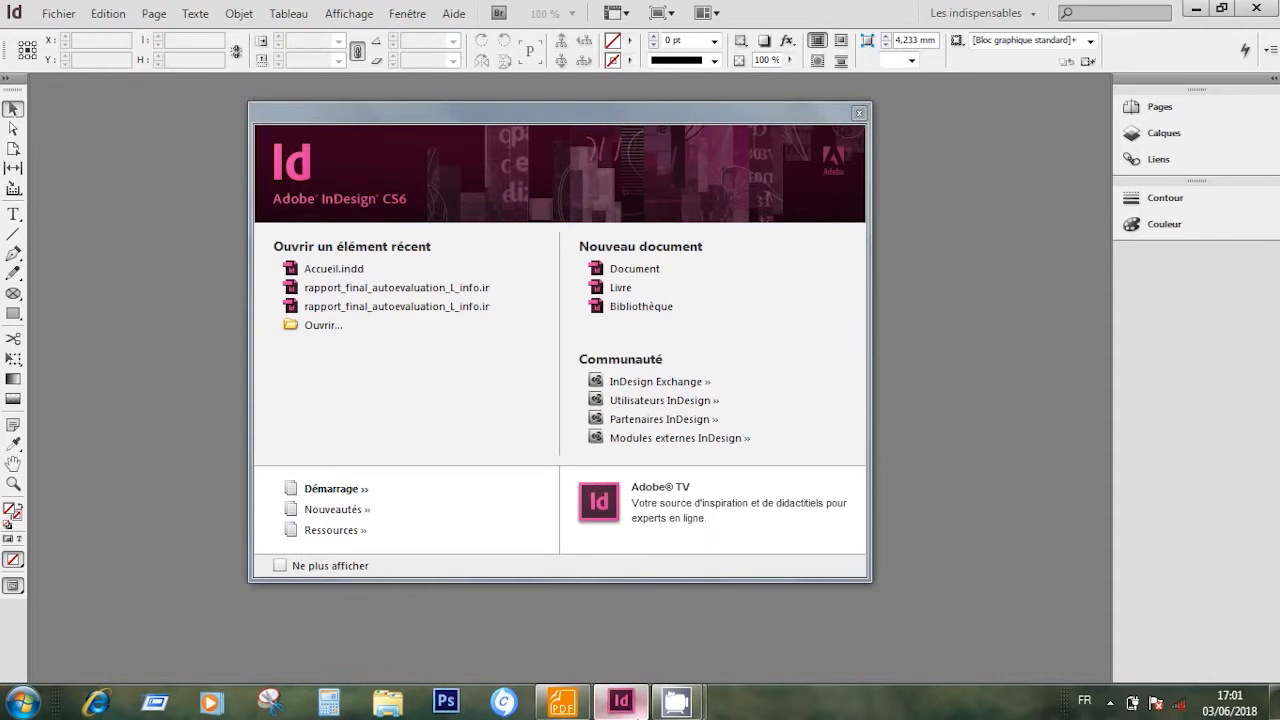
Reread the new document parameters in Enonce_adobe.pdf and switch back to InDesign.
{"action": "left_click", "coordinate": [562, 702]}
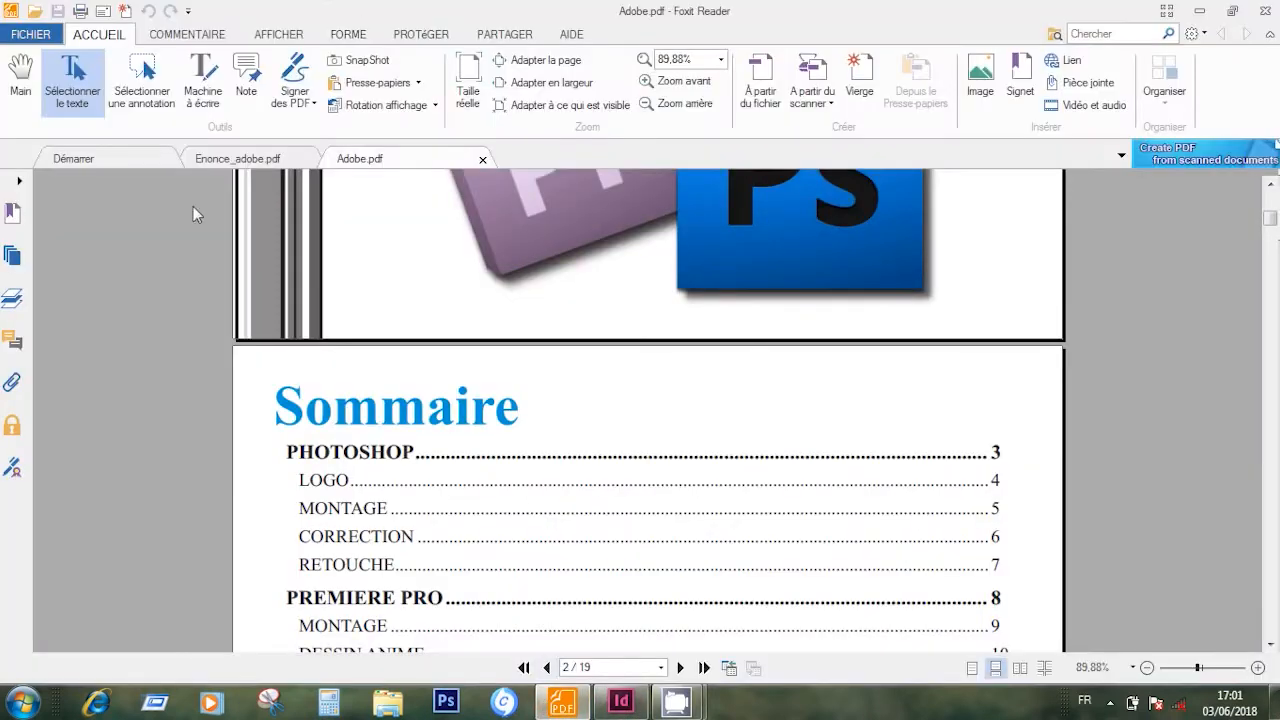
{"action": "left_click", "coordinate": [241, 160]}
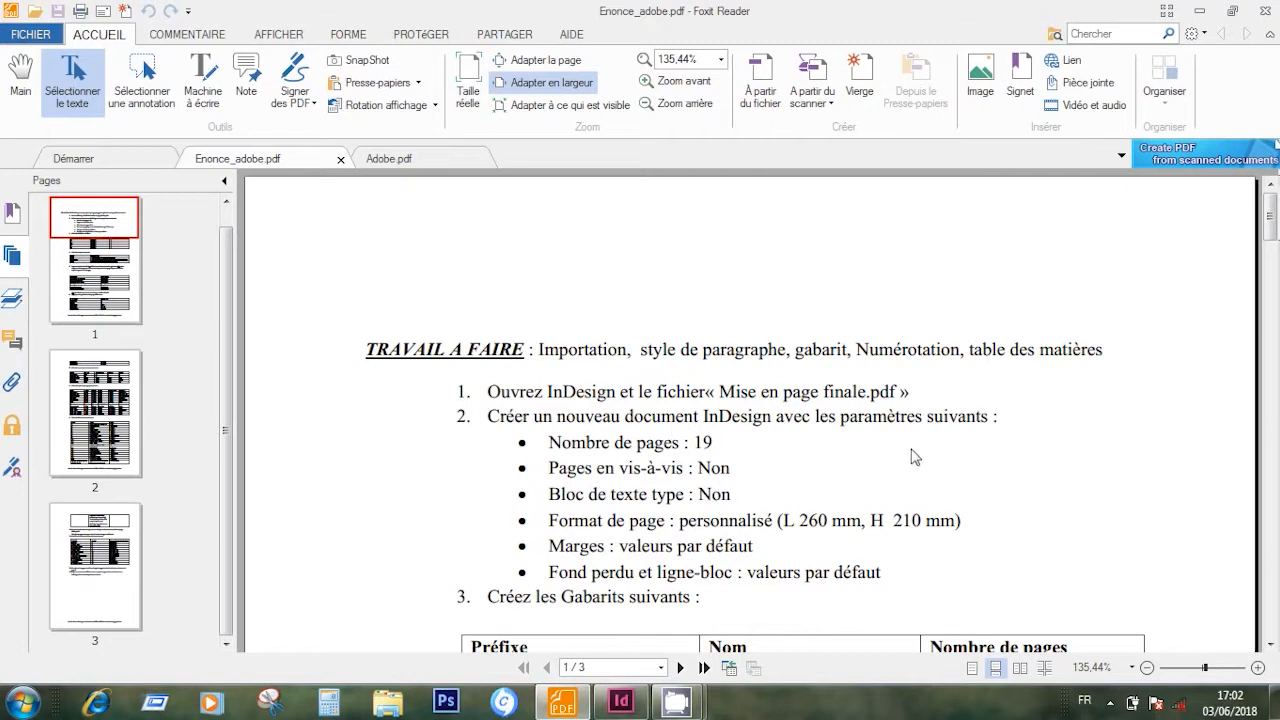
{"action": "left_click", "coordinate": [620, 701]}
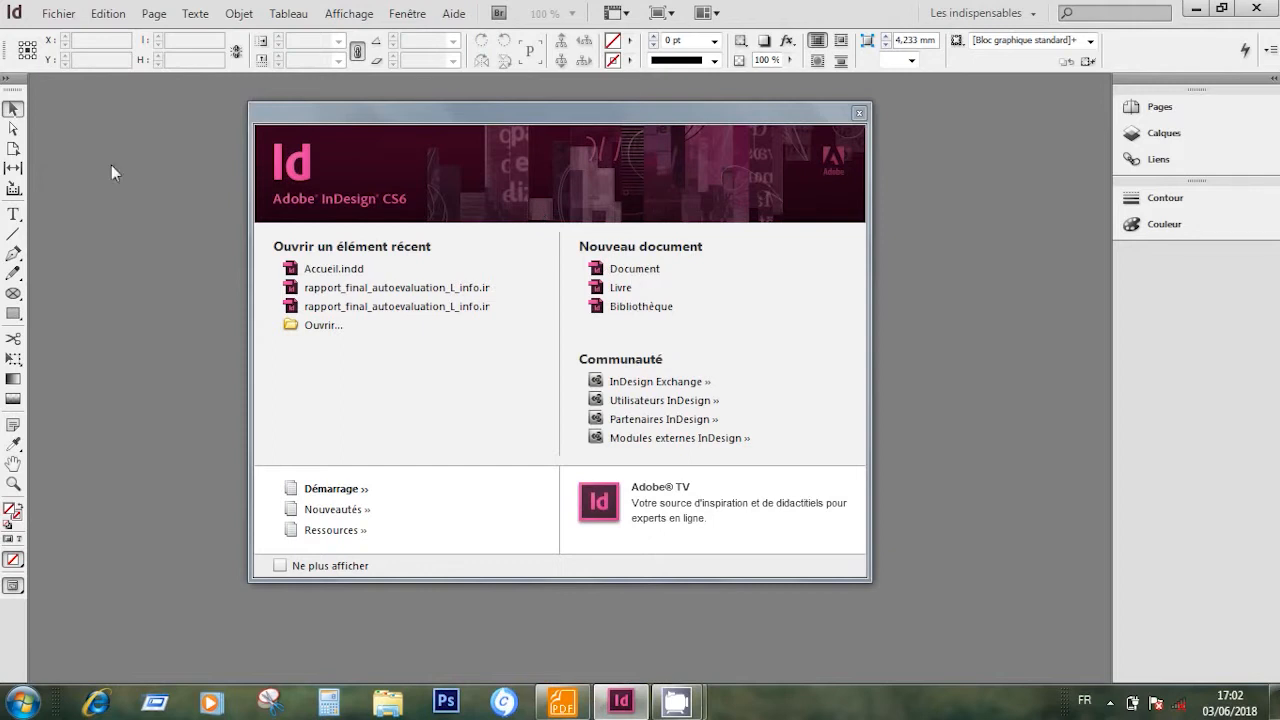
{"action": "left_click", "coordinate": [58, 13]}
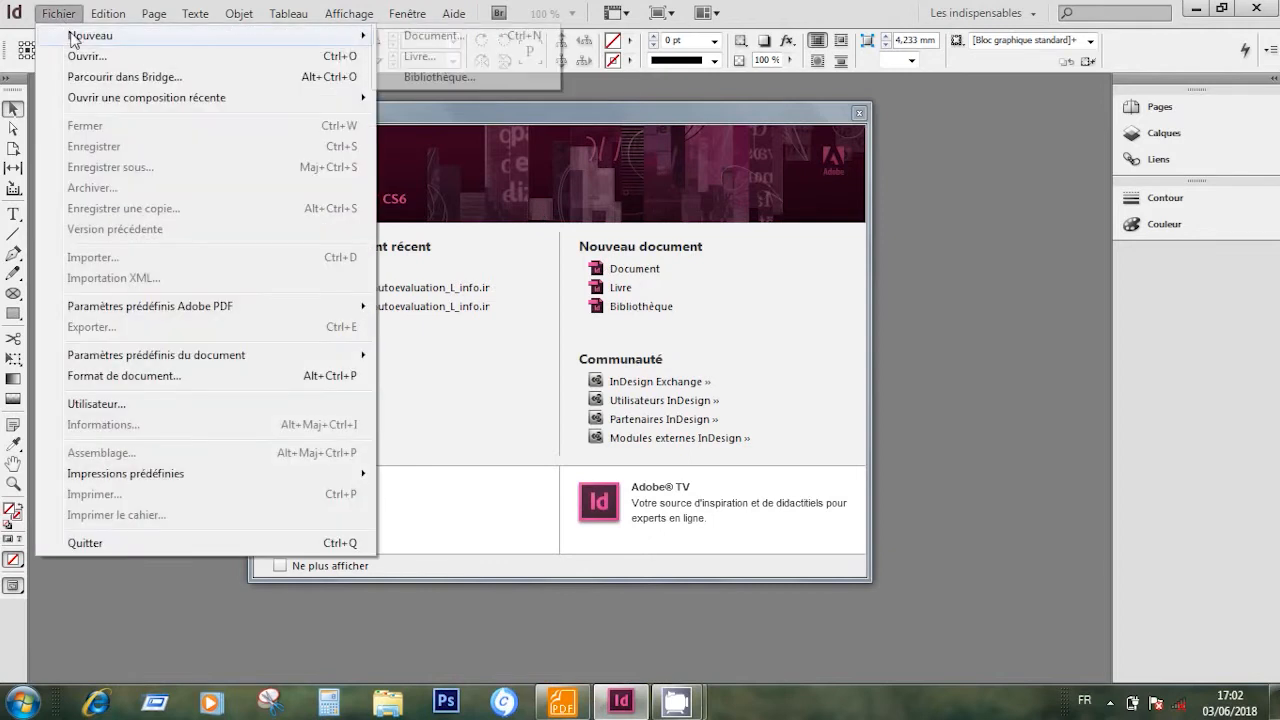
{"action": "mouse_move", "coordinate": [453, 13]}
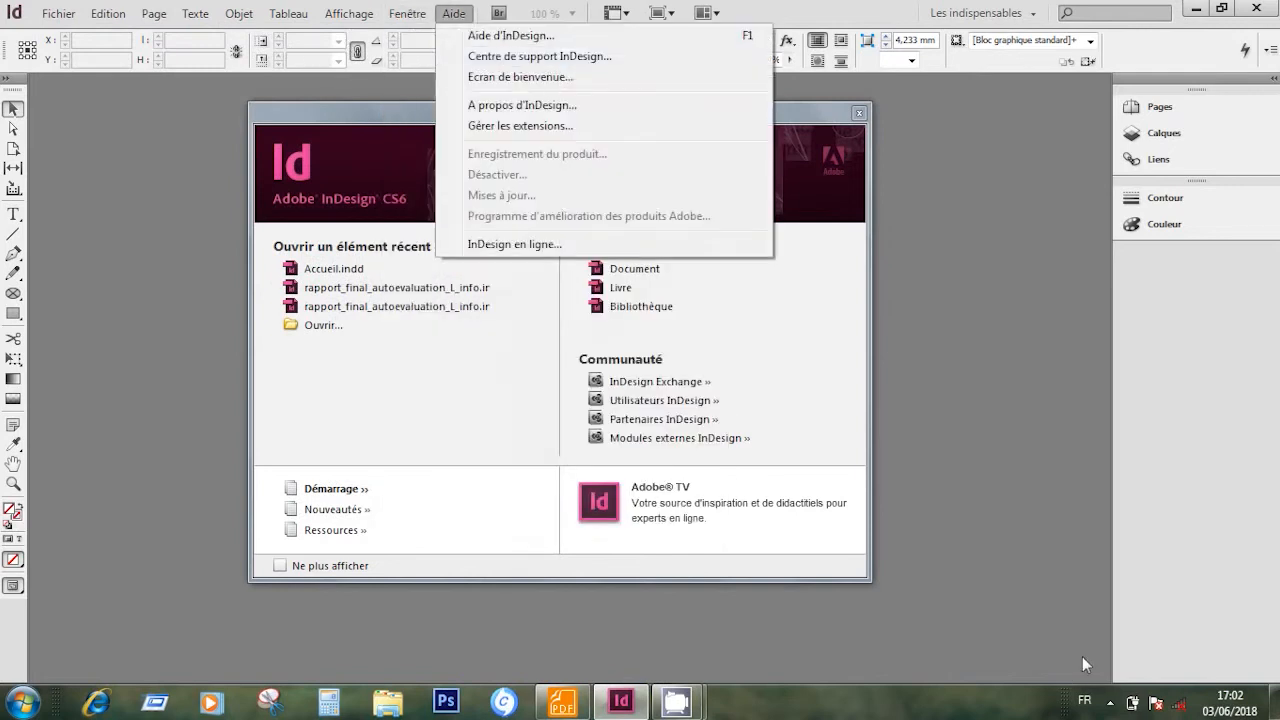
{"action": "left_click", "coordinate": [786, 294]}
{"action": "left_click", "coordinate": [621, 287]}
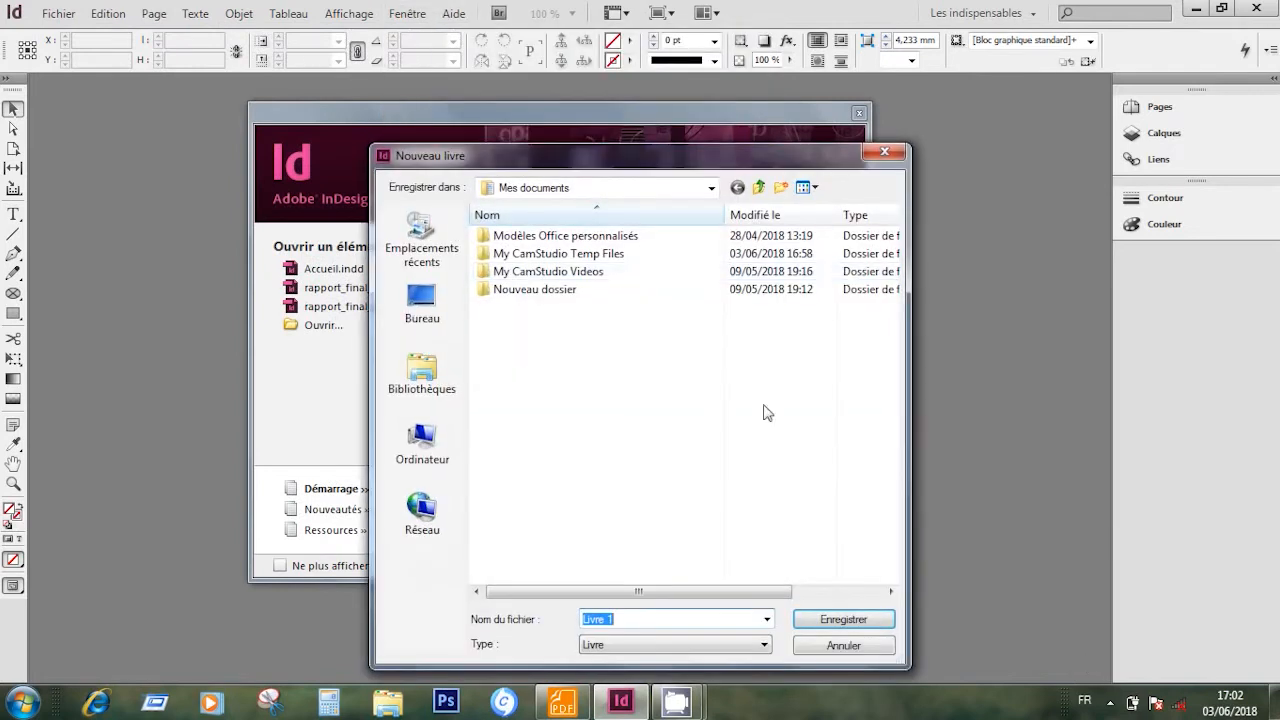
{"action": "left_click", "coordinate": [845, 645]}
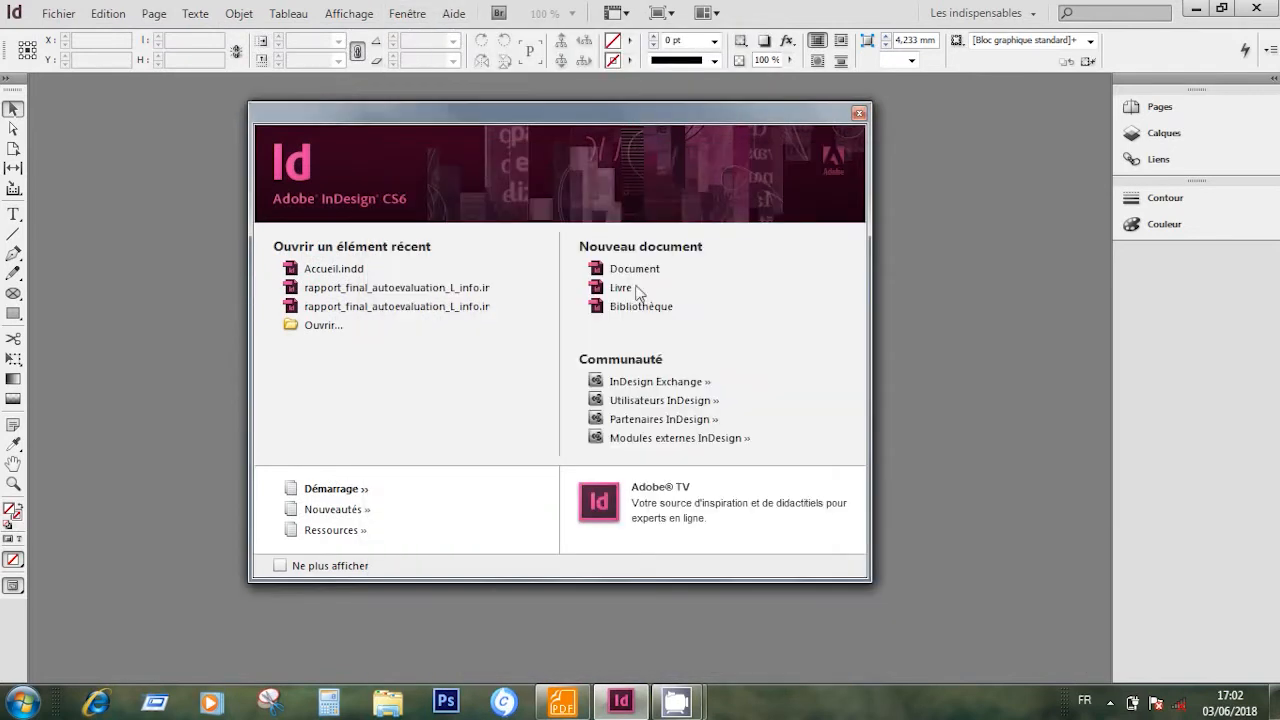
Start a new document based on the [Par défaut] preset.
{"action": "left_click", "coordinate": [636, 274]}
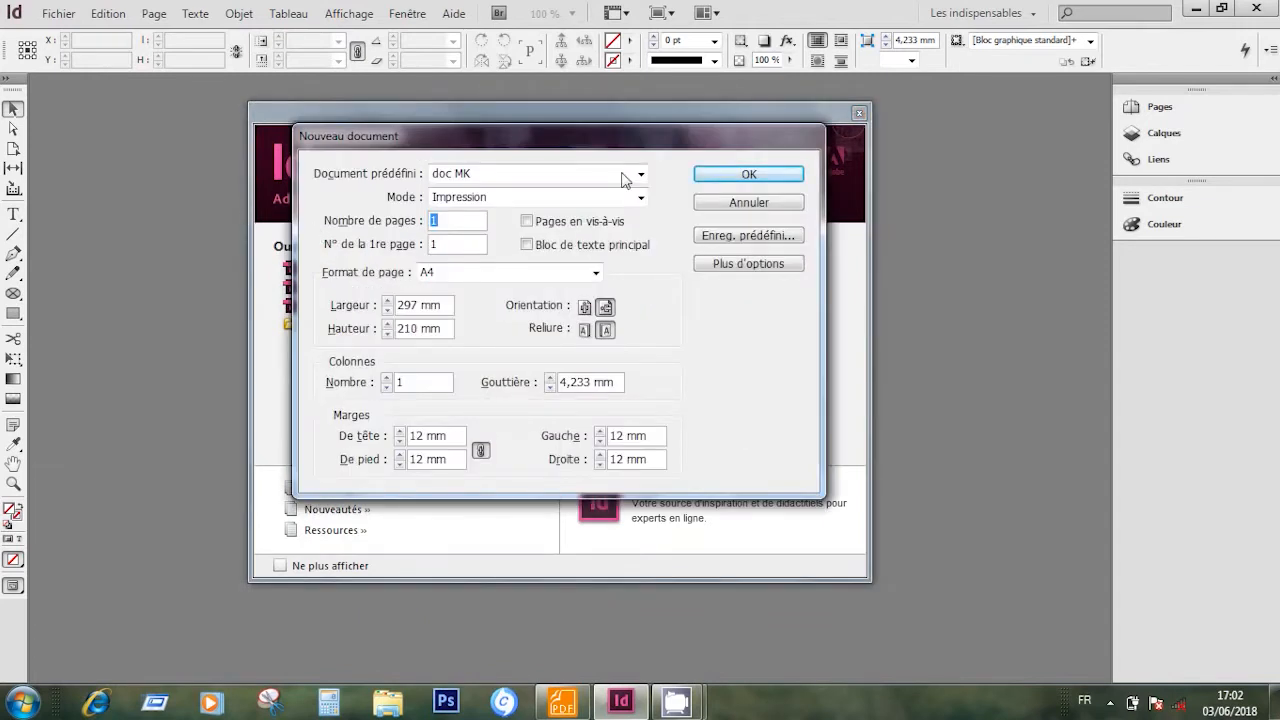
{"action": "left_click", "coordinate": [641, 175]}
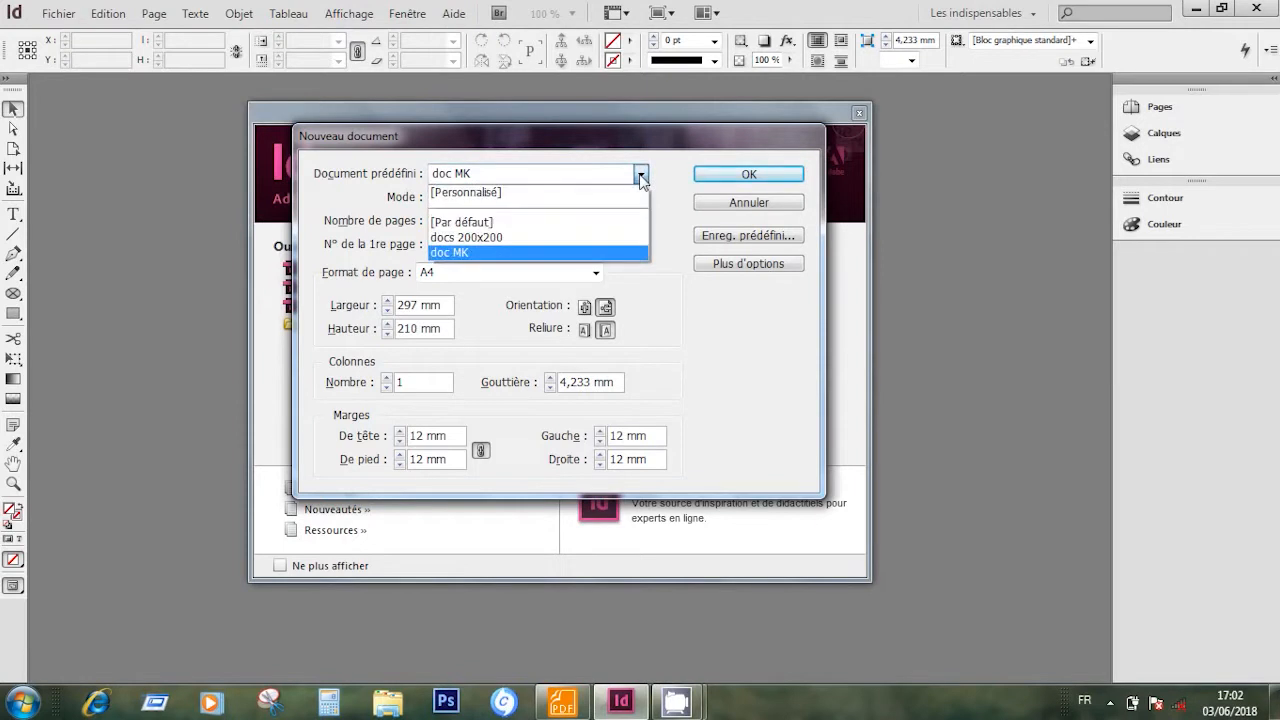
{"action": "left_click", "coordinate": [506, 225]}
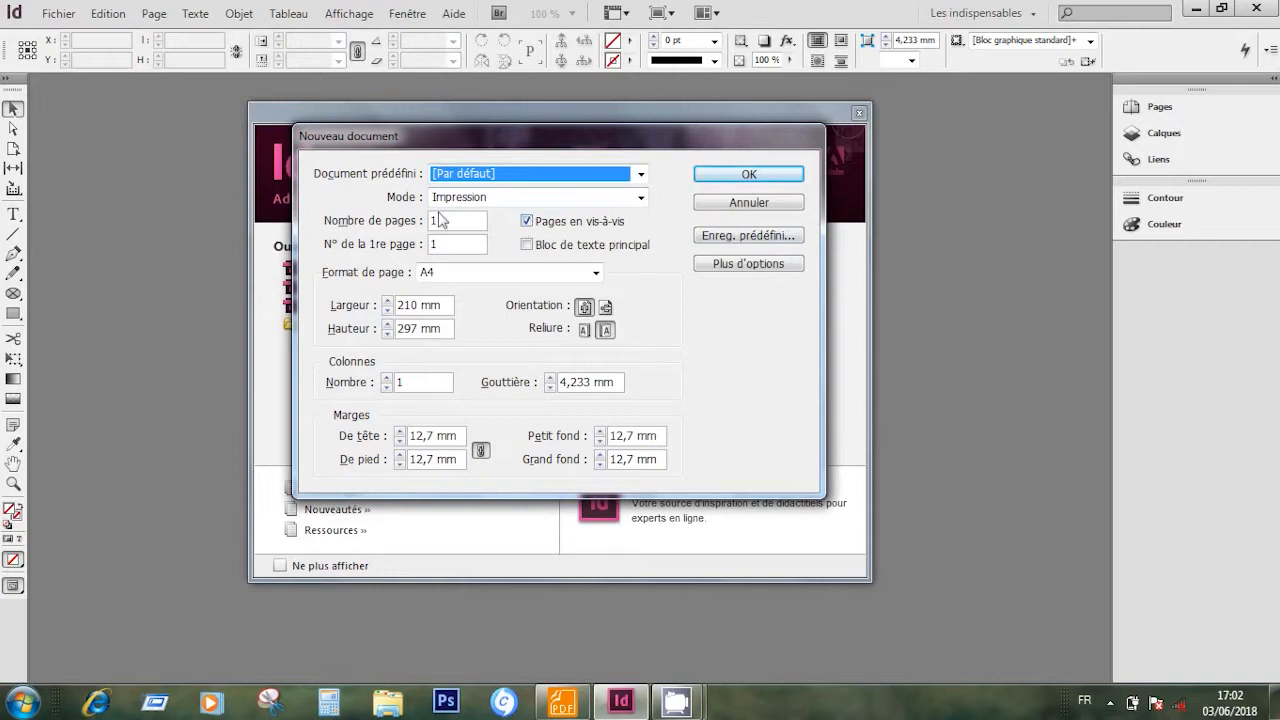
Following the instructions in Enonce_adobe.pdf, set the new document's number of pages to 19 and turn off facing pages.
{"action": "left_click", "coordinate": [562, 702]}
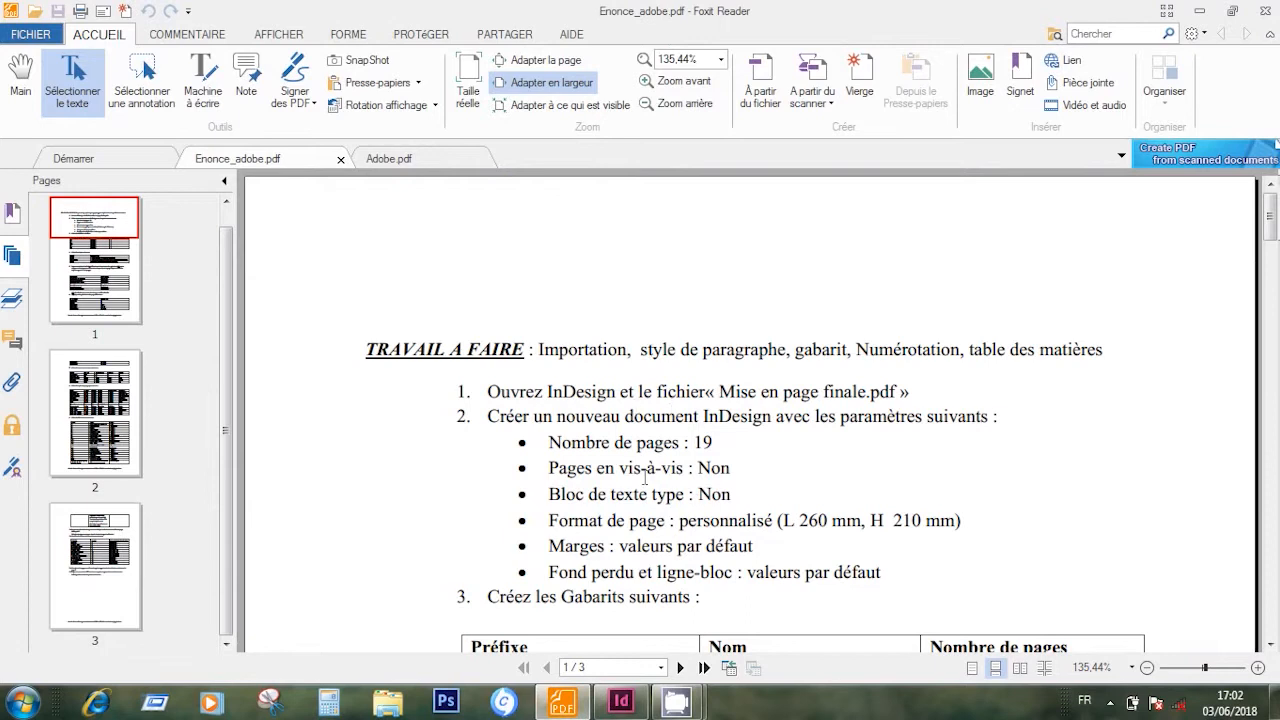
{"action": "left_click", "coordinate": [621, 702]}
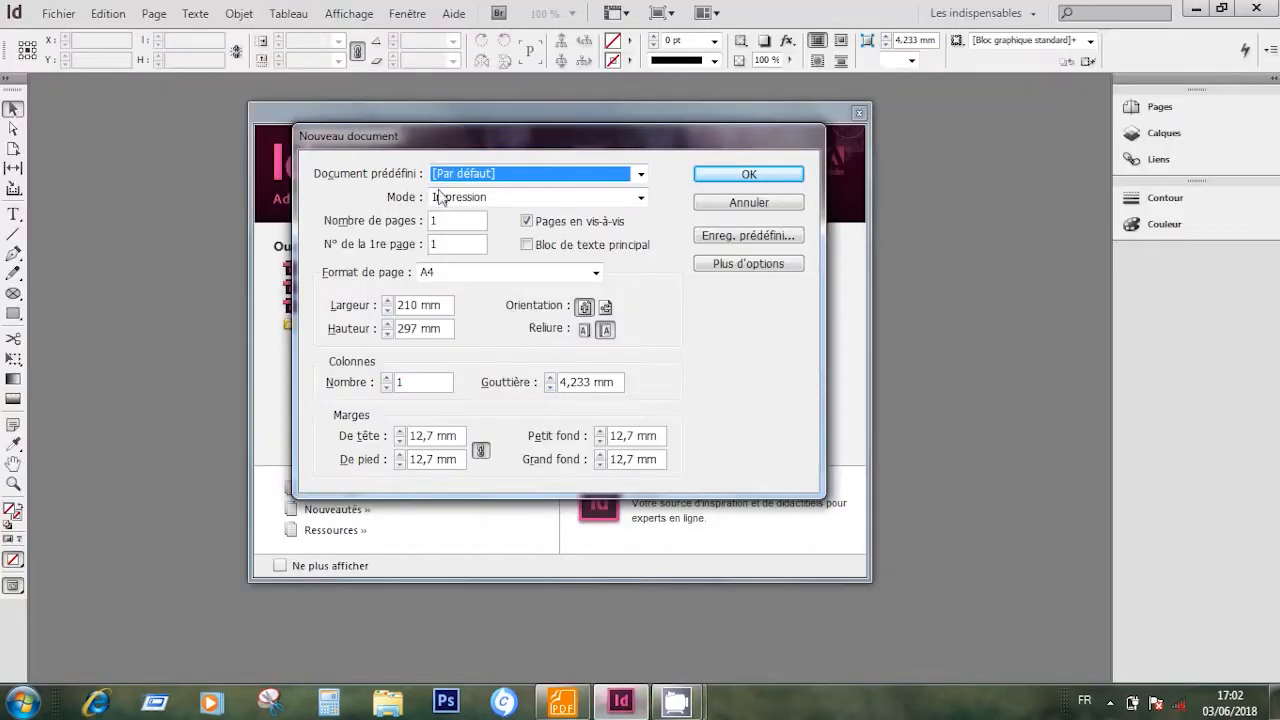
{"action": "left_click", "coordinate": [448, 223]}
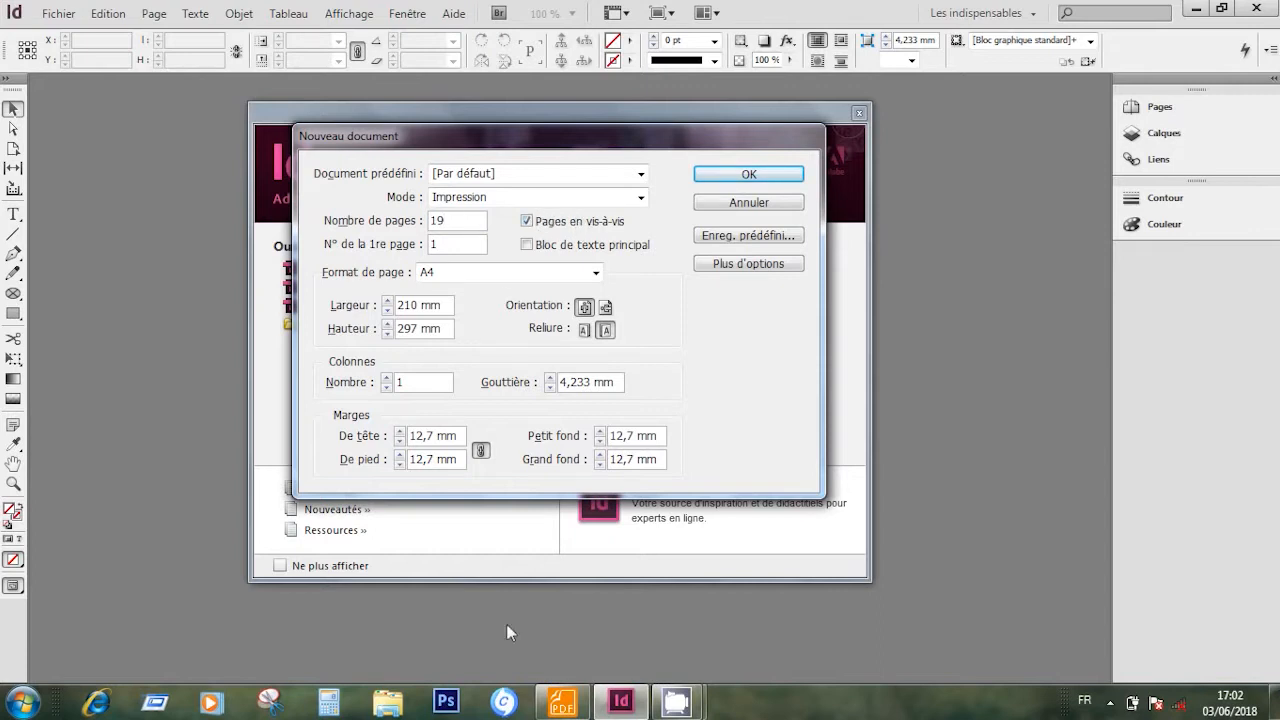
{"action": "left_click", "coordinate": [553, 708]}
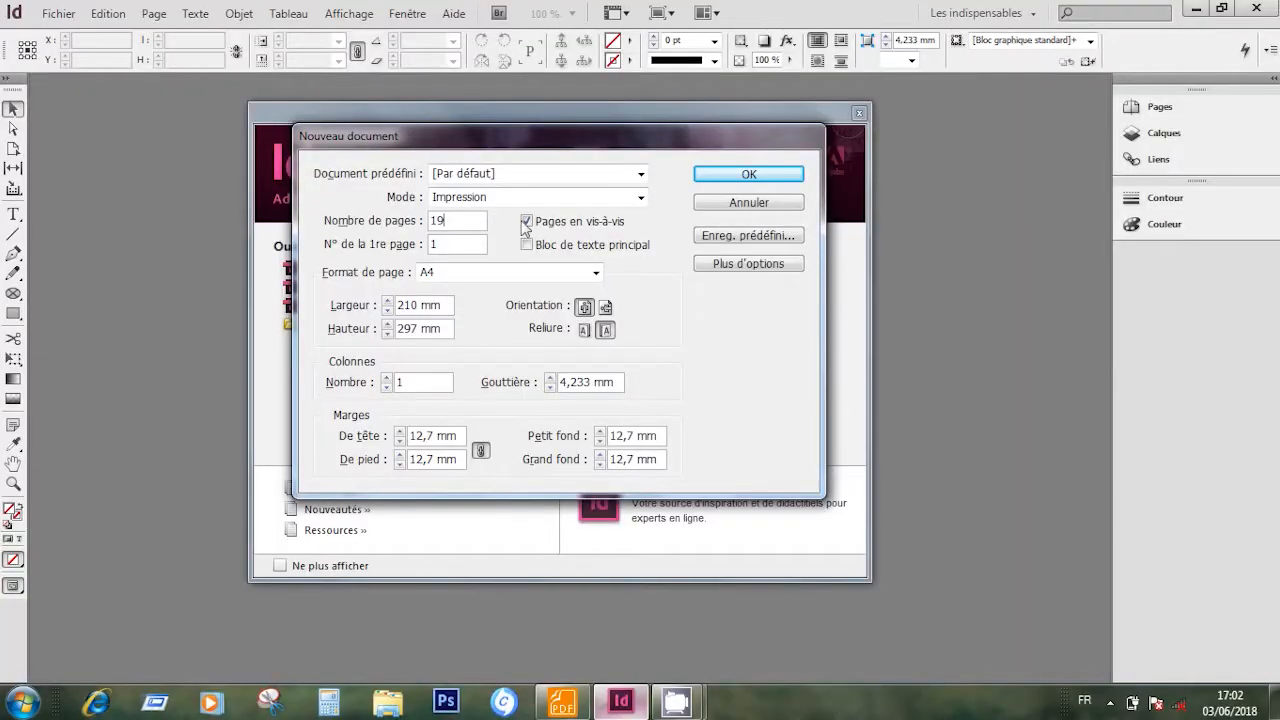
{"action": "left_click", "coordinate": [620, 701]}
{"action": "left_click", "coordinate": [527, 221]}
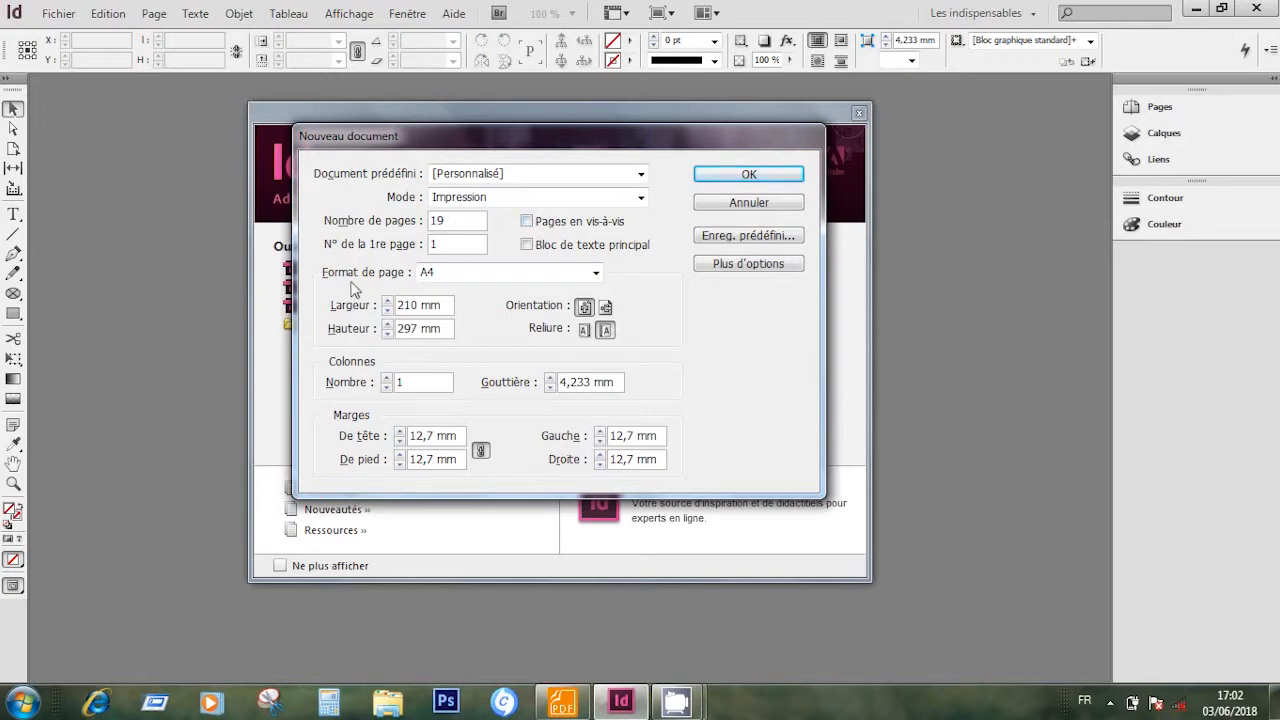
Set a custom page size of 260 mm width and 210 mm height for the new document.
{"action": "left_click", "coordinate": [562, 702]}
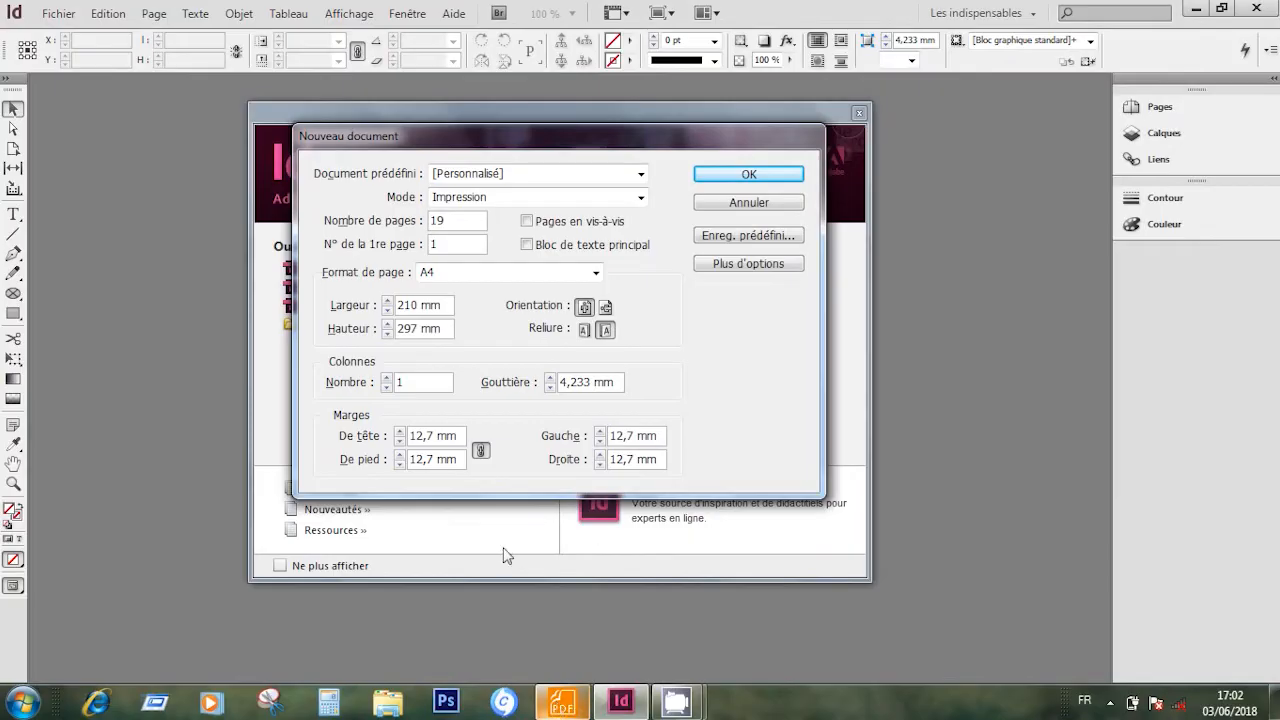
{"action": "left_click", "coordinate": [562, 702]}
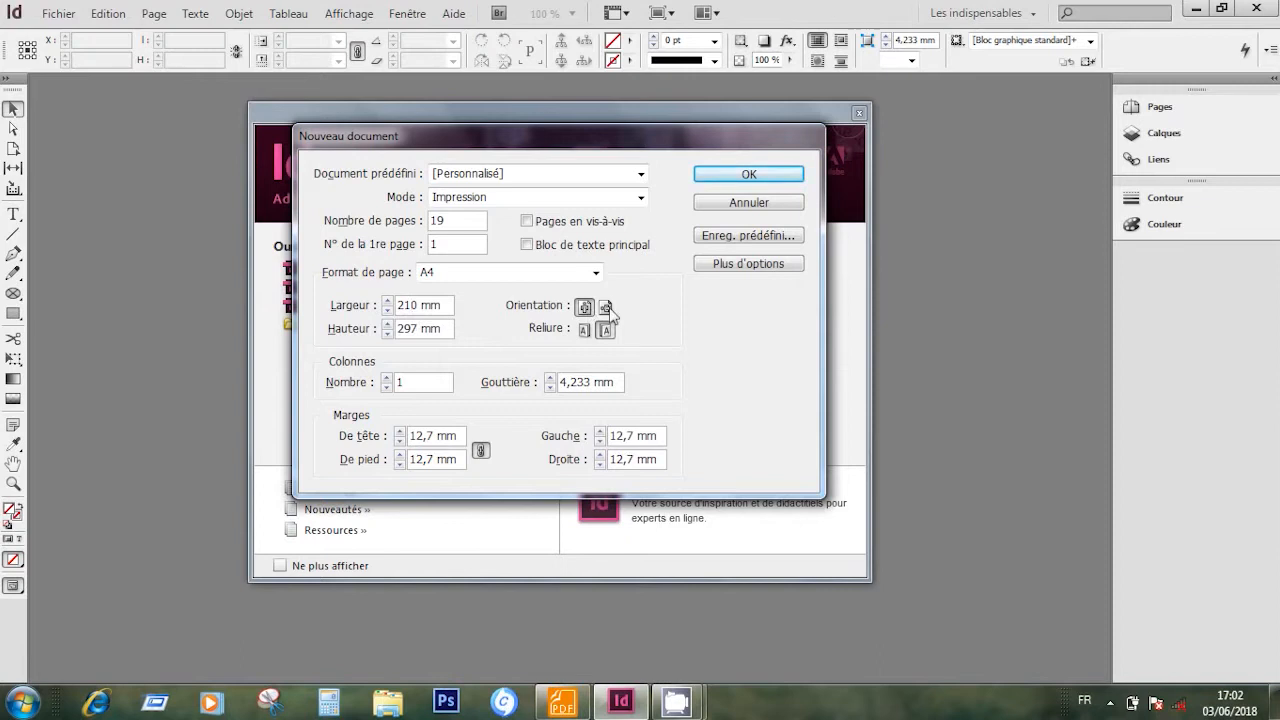
{"action": "left_click", "coordinate": [416, 334]}
{"action": "key", "text": "BackSpace"}
{"action": "key", "text": "BackSpace"}
{"action": "type", "text": "10"}
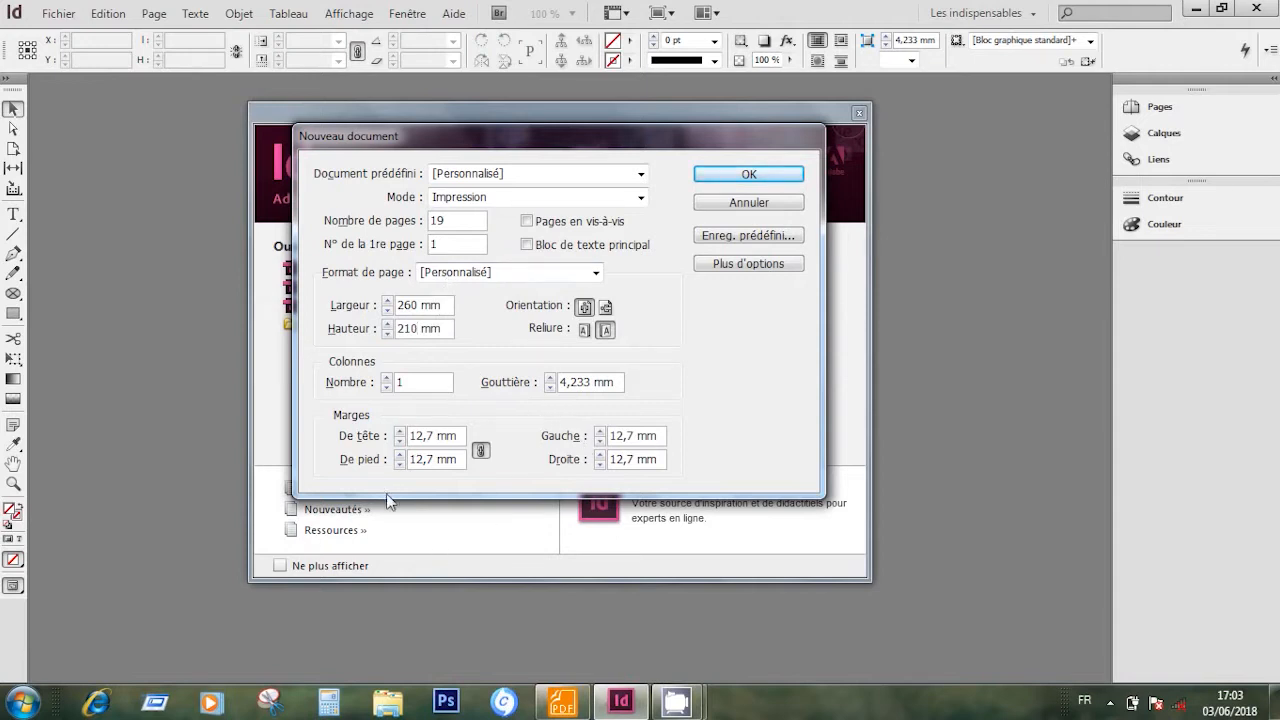
Check the margin, bleed and slug requirements in Enonce_adobe.pdf and create the document with those values left at default.
{"action": "left_click", "coordinate": [573, 712]}
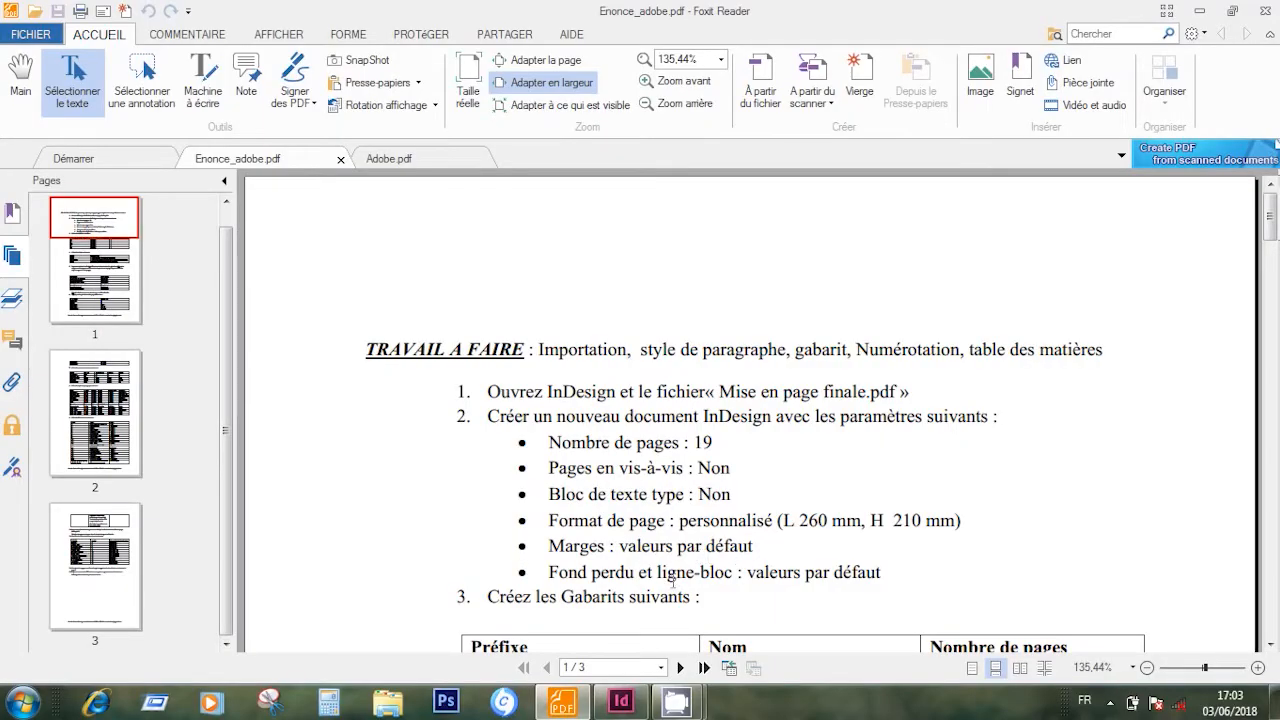
{"action": "left_click", "coordinate": [563, 702]}
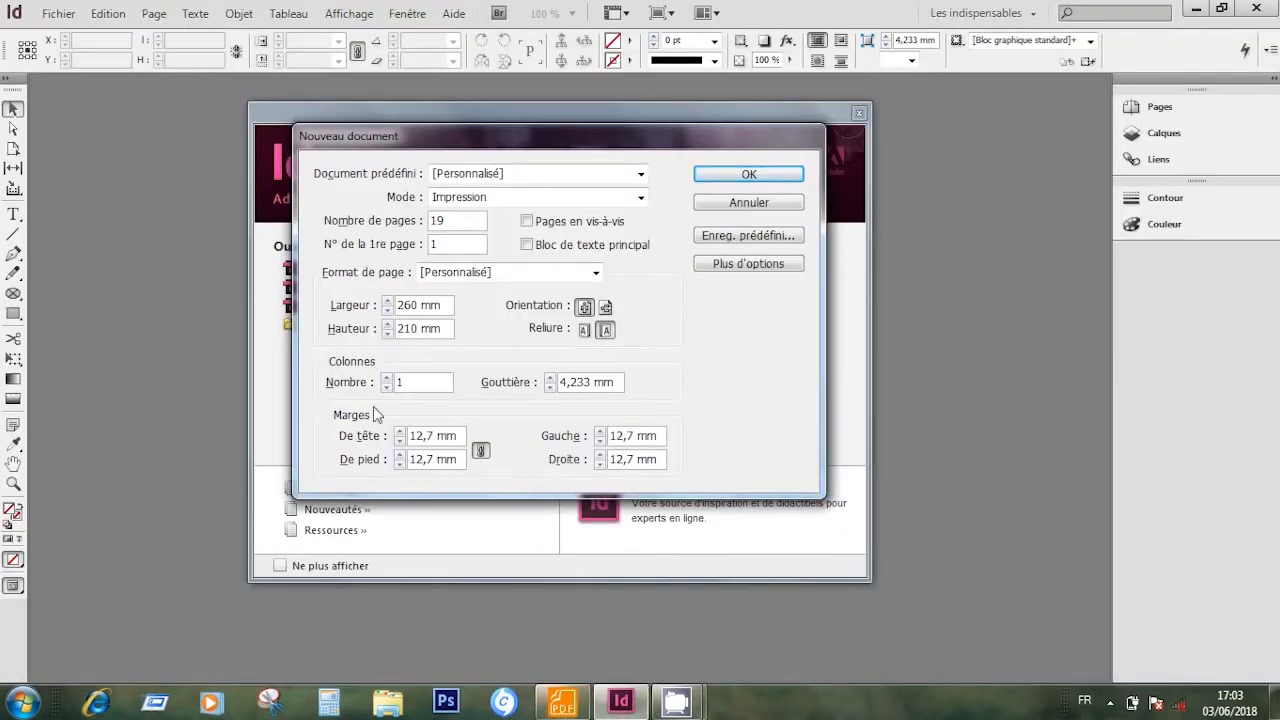
{"action": "left_click", "coordinate": [750, 264]}
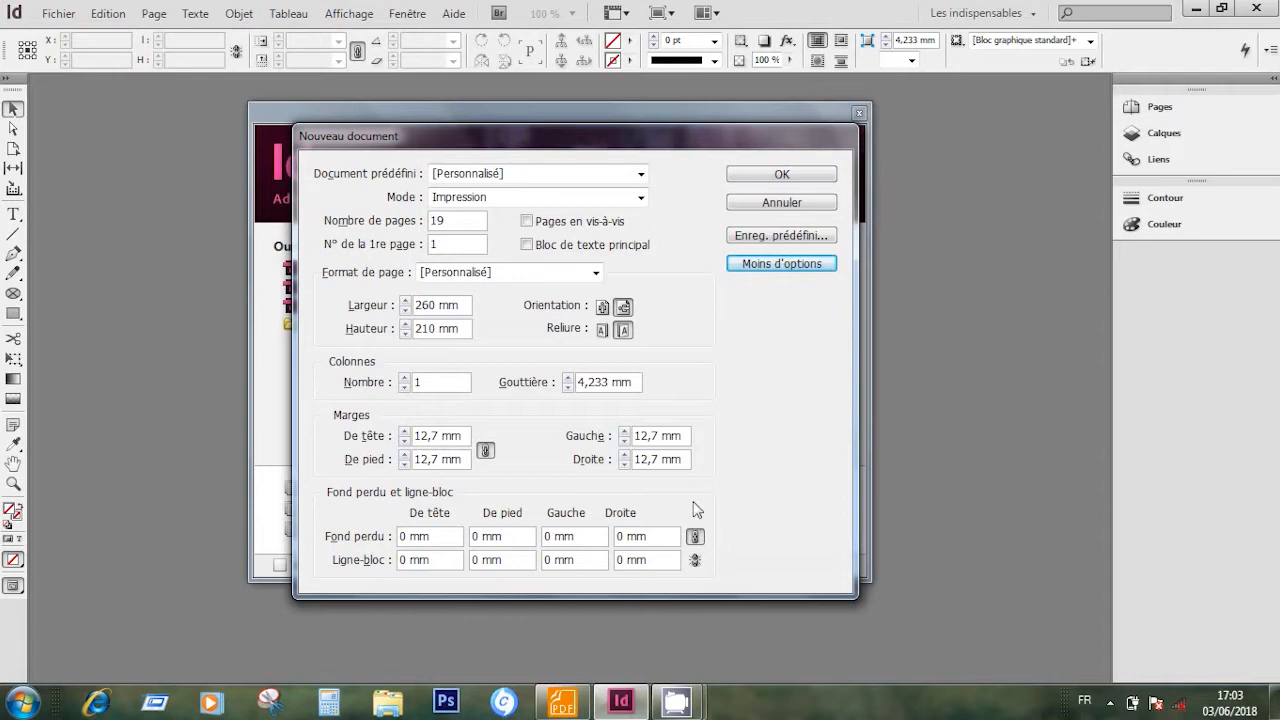
{"action": "left_click", "coordinate": [784, 175]}
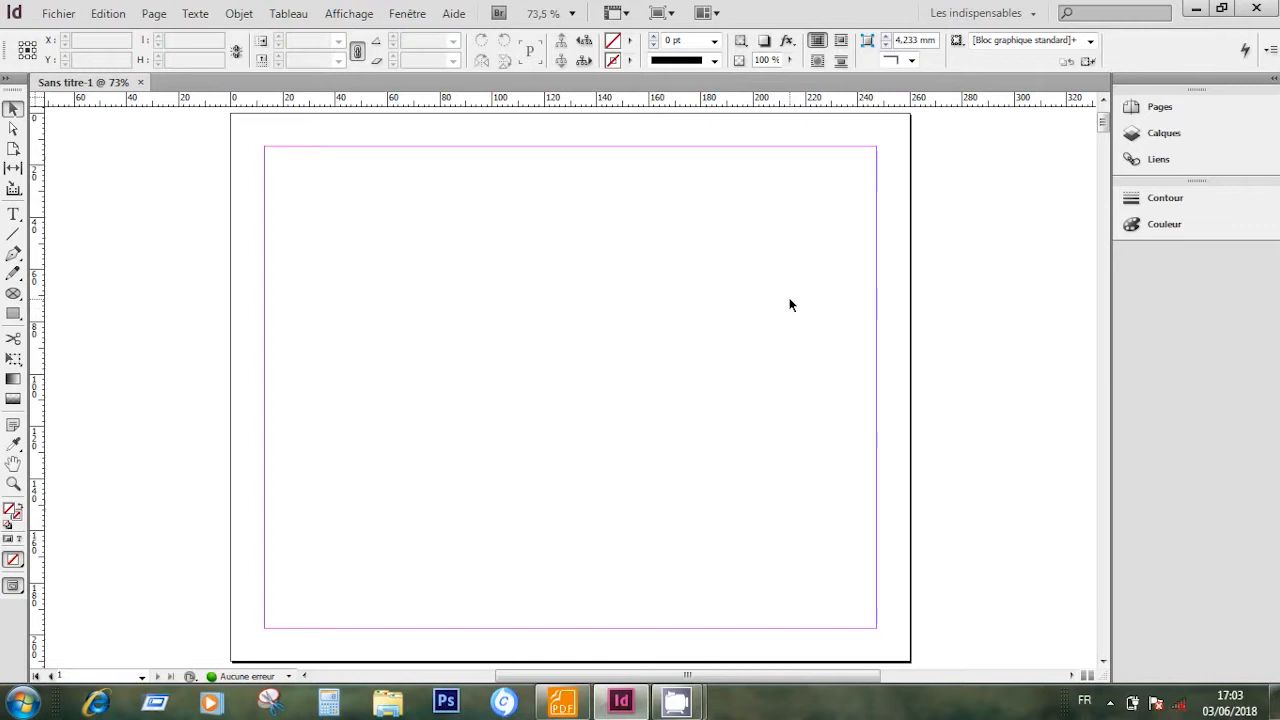
Look through the pages of the new document to examine their number and layout.
{"action": "scroll", "coordinate": [790, 305], "scroll_direction": "up", "scroll_amount": 2}
{"action": "scroll", "coordinate": [790, 305], "scroll_direction": "down", "scroll_amount": 8}
{"action": "scroll", "coordinate": [790, 305], "scroll_direction": "down", "scroll_amount": 4}
{"action": "scroll", "coordinate": [790, 305], "scroll_direction": "up", "scroll_amount": 8}
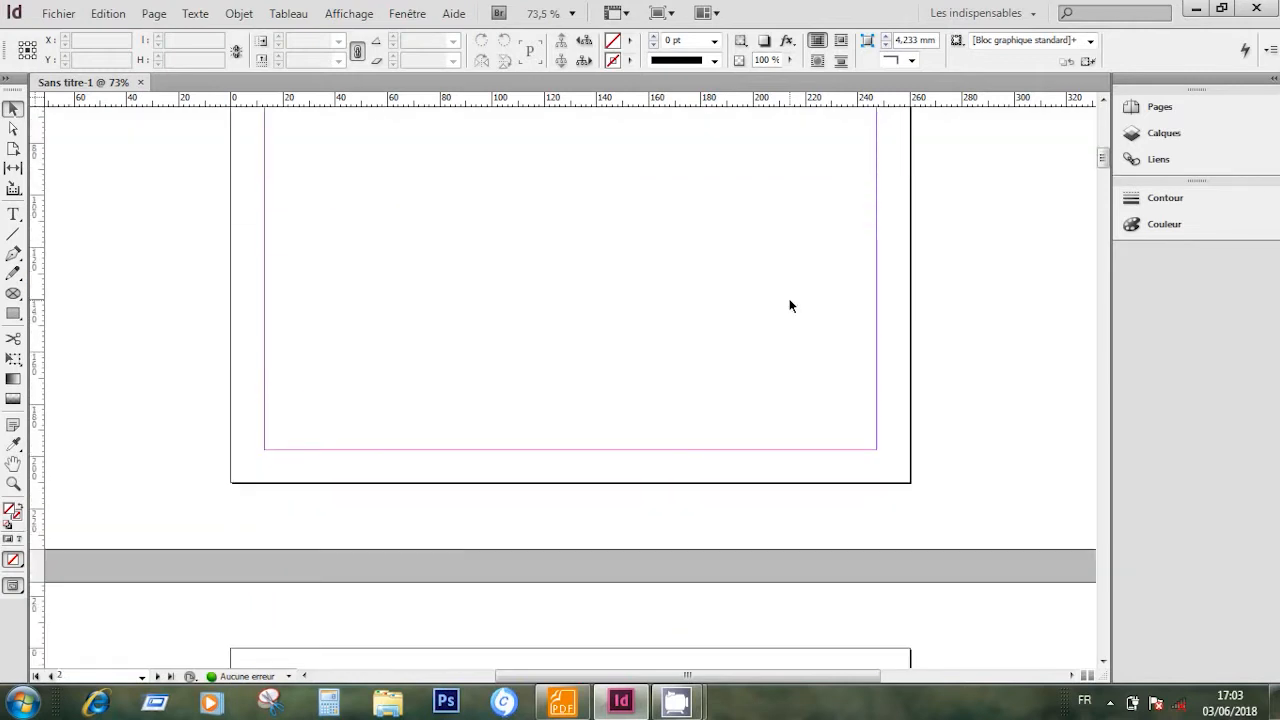
{"action": "scroll", "coordinate": [790, 305], "scroll_direction": "down", "scroll_amount": 8}
{"action": "scroll", "coordinate": [808, 263], "scroll_direction": "up", "scroll_amount": 8}
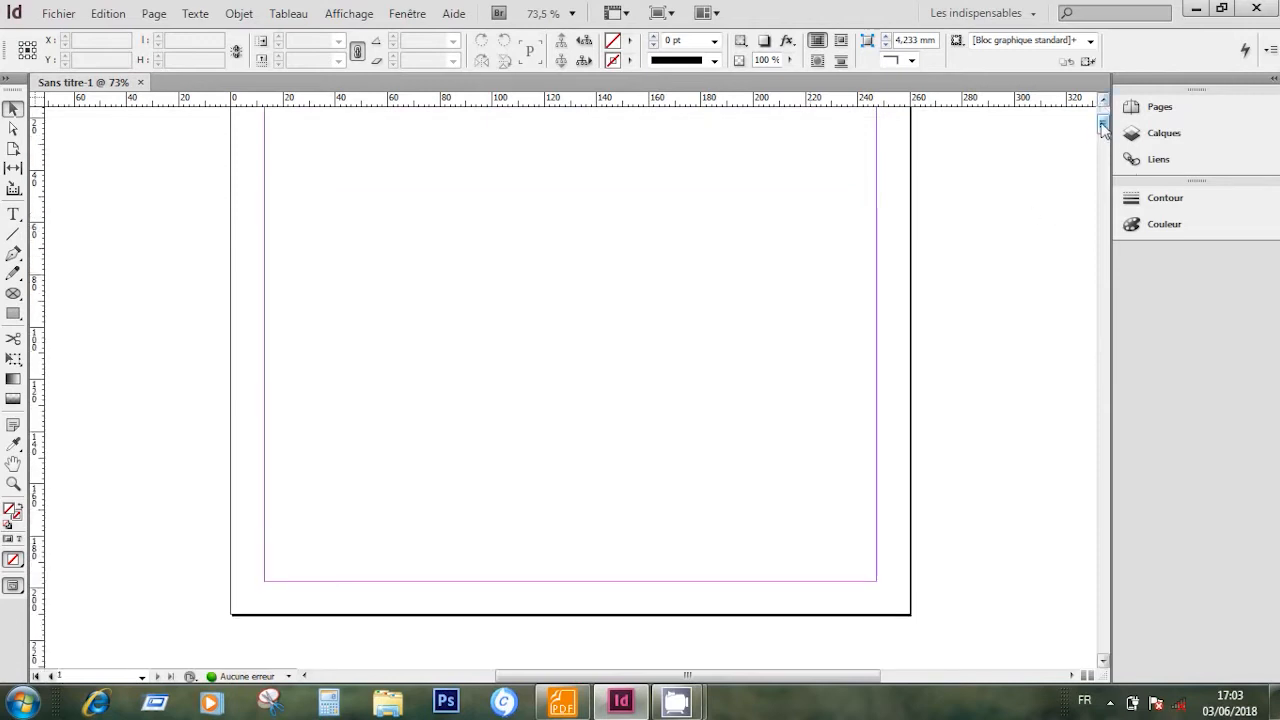
{"action": "left_click_drag", "start_coordinate": [1103, 125], "coordinate": [1106, 96]}
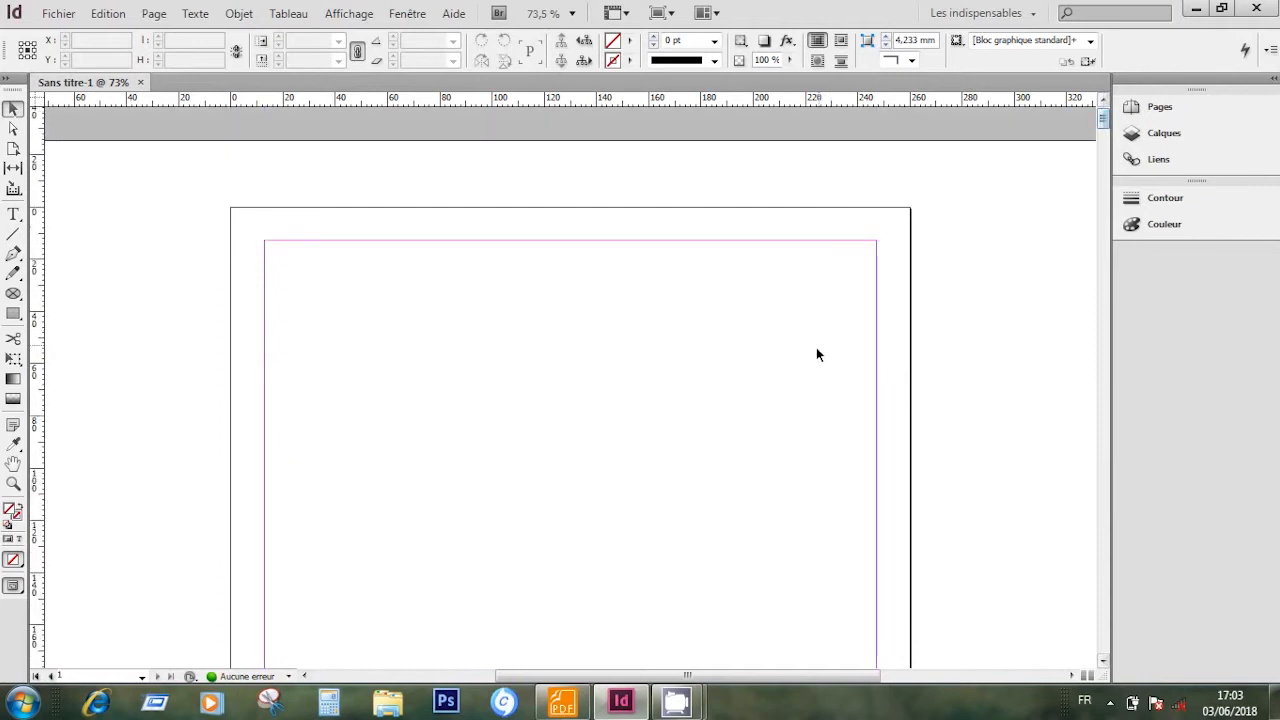
{"action": "scroll", "coordinate": [816, 354], "scroll_direction": "down", "scroll_amount": 15}
{"action": "scroll", "coordinate": [817, 341], "scroll_direction": "down", "scroll_amount": 15}
{"action": "scroll", "coordinate": [825, 348], "scroll_direction": "down", "scroll_amount": 20}
{"action": "scroll", "coordinate": [821, 350], "scroll_direction": "down", "scroll_amount": 20}
{"action": "scroll", "coordinate": [821, 348], "scroll_direction": "down", "scroll_amount": 15}
{"action": "scroll", "coordinate": [824, 351], "scroll_direction": "down", "scroll_amount": 15}
{"action": "scroll", "coordinate": [824, 350], "scroll_direction": "down", "scroll_amount": 15}
{"action": "scroll", "coordinate": [826, 354], "scroll_direction": "up", "scroll_amount": 10}
{"action": "scroll", "coordinate": [826, 357], "scroll_direction": "up", "scroll_amount": 20}
{"action": "scroll", "coordinate": [826, 357], "scroll_direction": "up", "scroll_amount": 20}
{"action": "scroll", "coordinate": [826, 357], "scroll_direction": "up", "scroll_amount": 20}
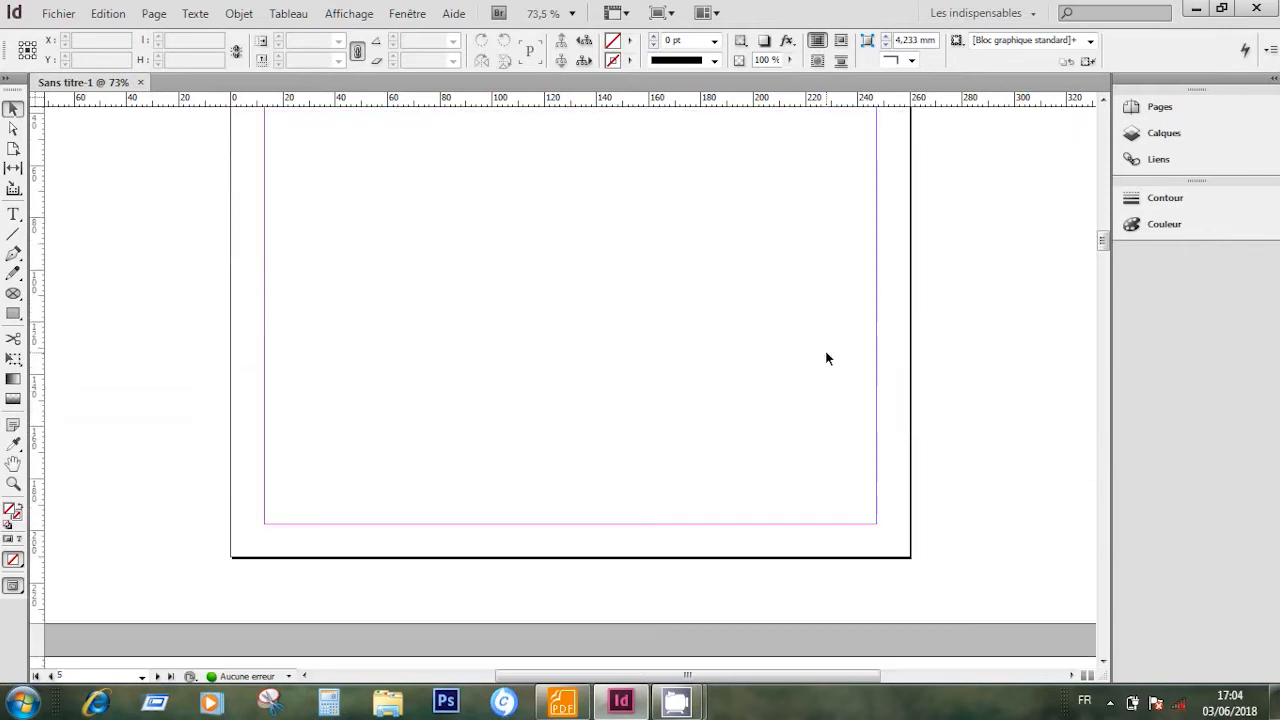
Return to the first page and show the Pages overview, enlarged to give both the masters and the page thumbnails more room.
{"action": "scroll", "coordinate": [826, 358], "scroll_direction": "up", "scroll_amount": 20}
{"action": "scroll", "coordinate": [826, 358], "scroll_direction": "up", "scroll_amount": 8}
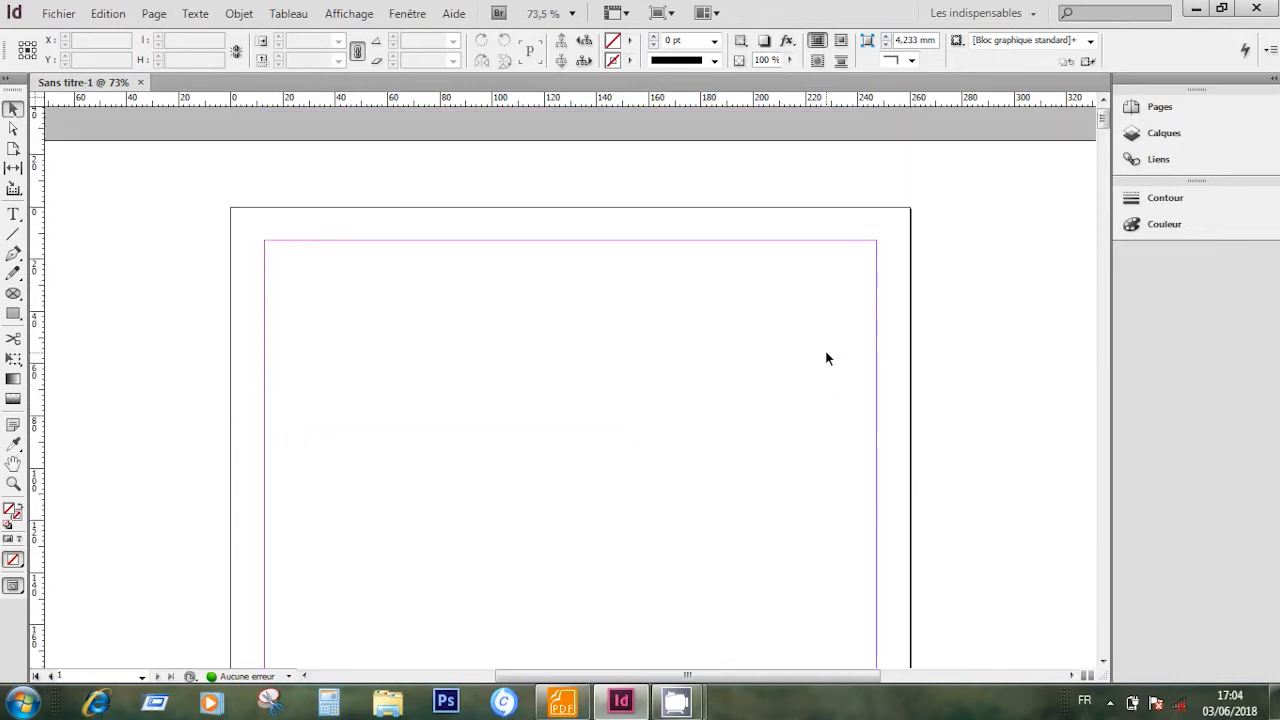
{"action": "left_click", "coordinate": [1175, 109]}
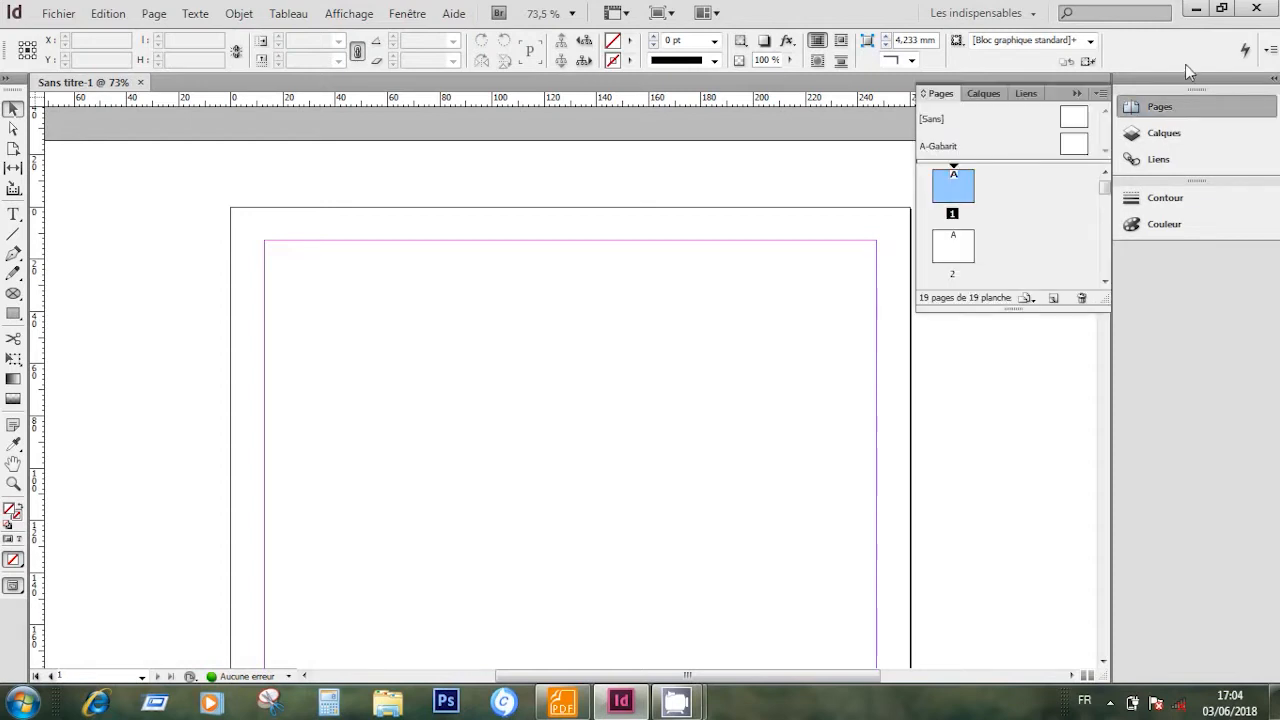
{"action": "left_click_drag", "start_coordinate": [1052, 316], "coordinate": [1023, 591]}
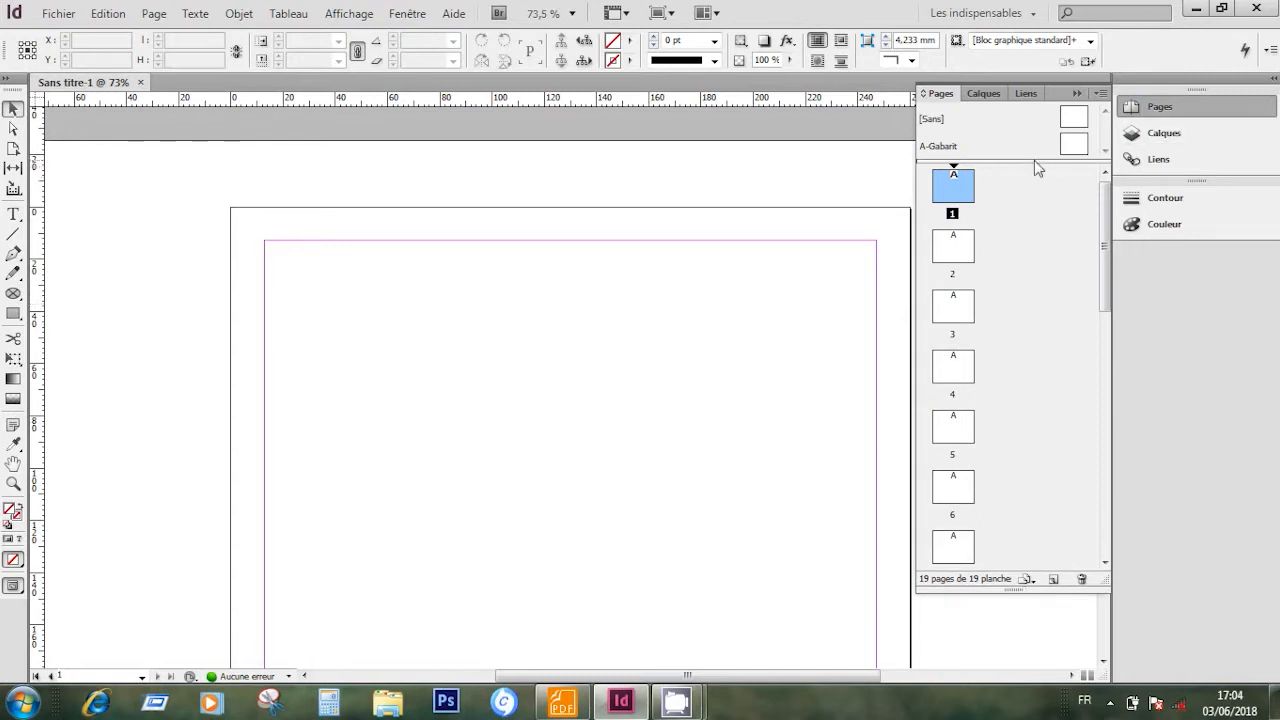
{"action": "left_click_drag", "start_coordinate": [1034, 160], "coordinate": [1034, 194]}
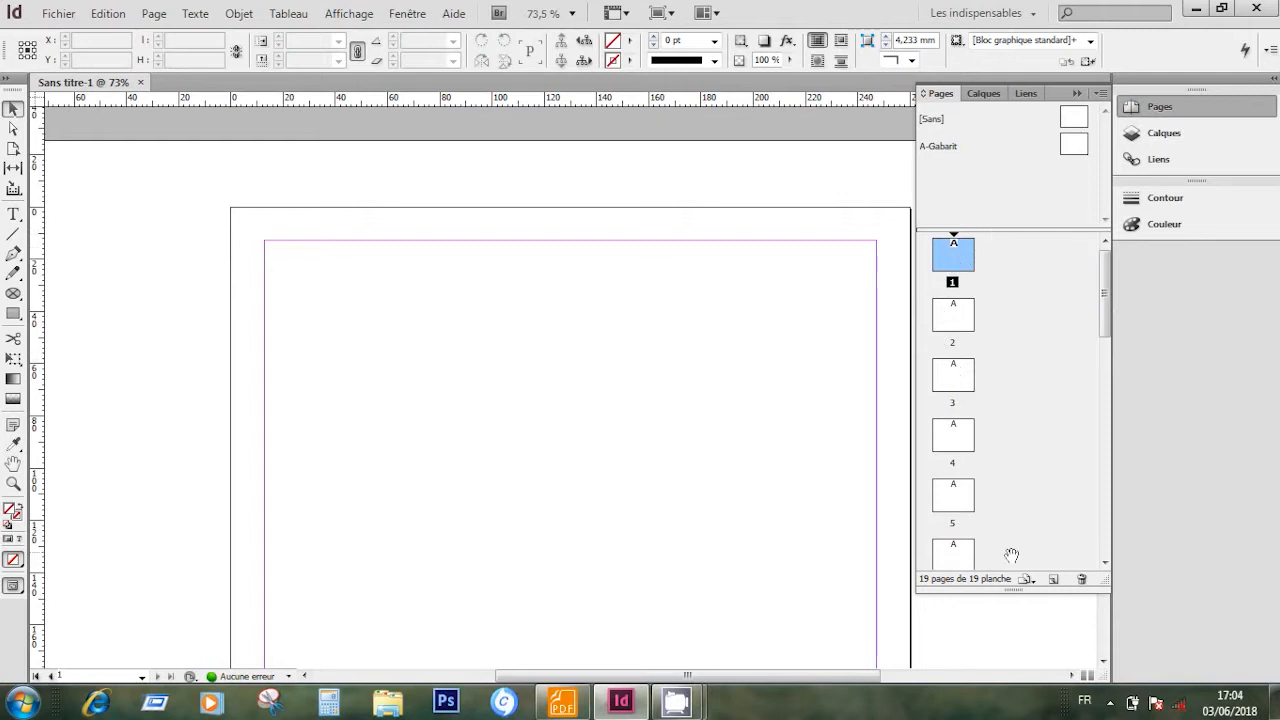
{"action": "left_click_drag", "start_coordinate": [1022, 595], "coordinate": [1022, 652]}
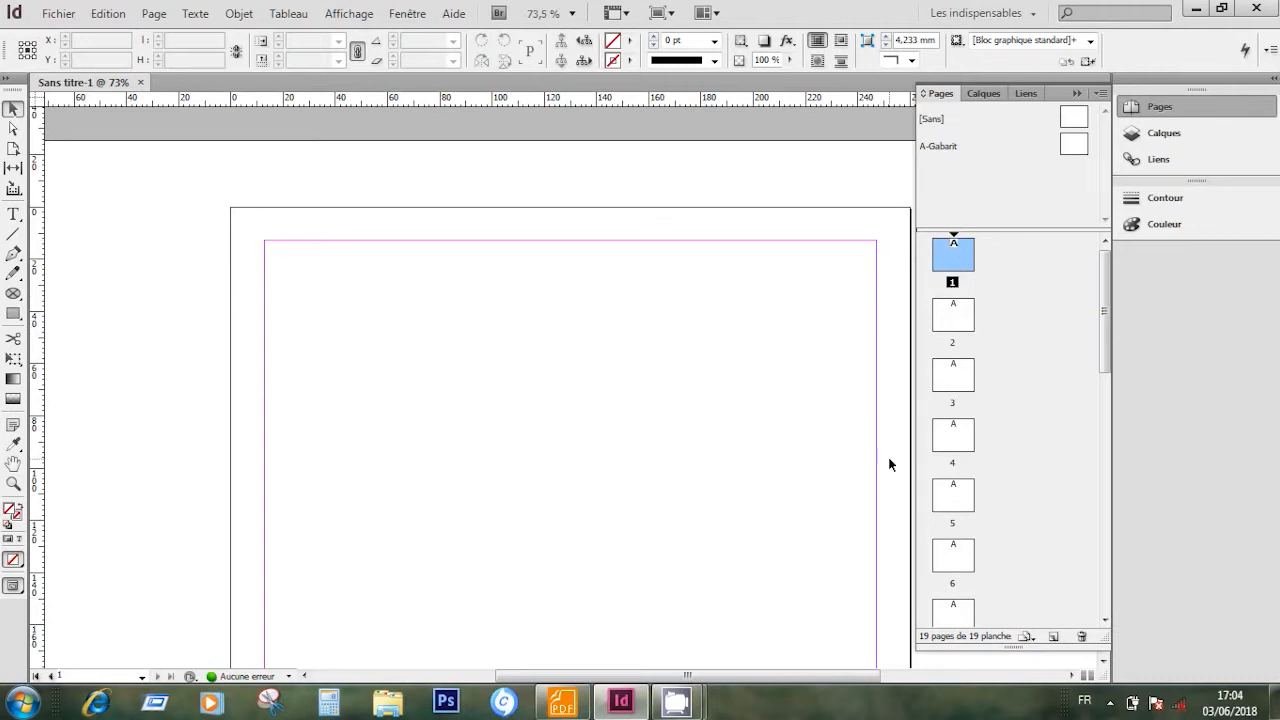
Examine the page thumbnails and the A-Gabarit master, and display pages 4 and 5 in turn.
{"action": "left_click_drag", "start_coordinate": [1105, 318], "coordinate": [1148, 640]}
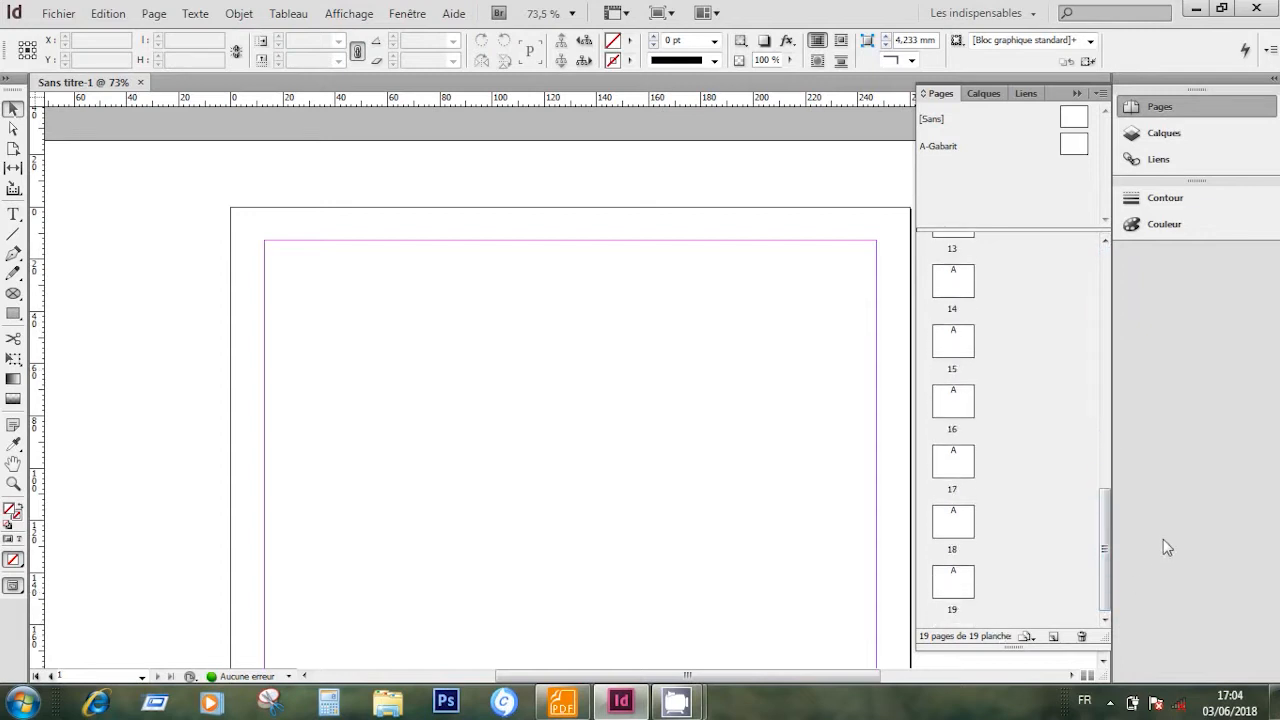
{"action": "left_click_drag", "start_coordinate": [1105, 577], "coordinate": [1113, 285]}
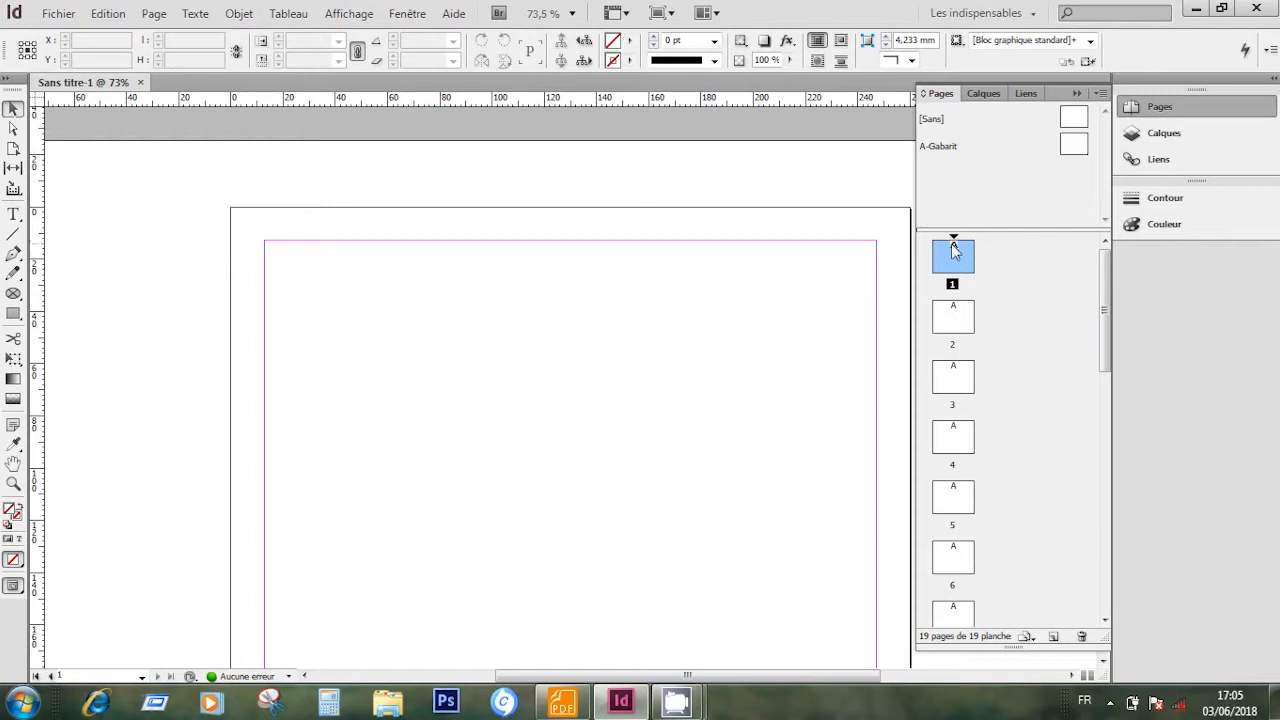
{"action": "left_click", "coordinate": [932, 148]}
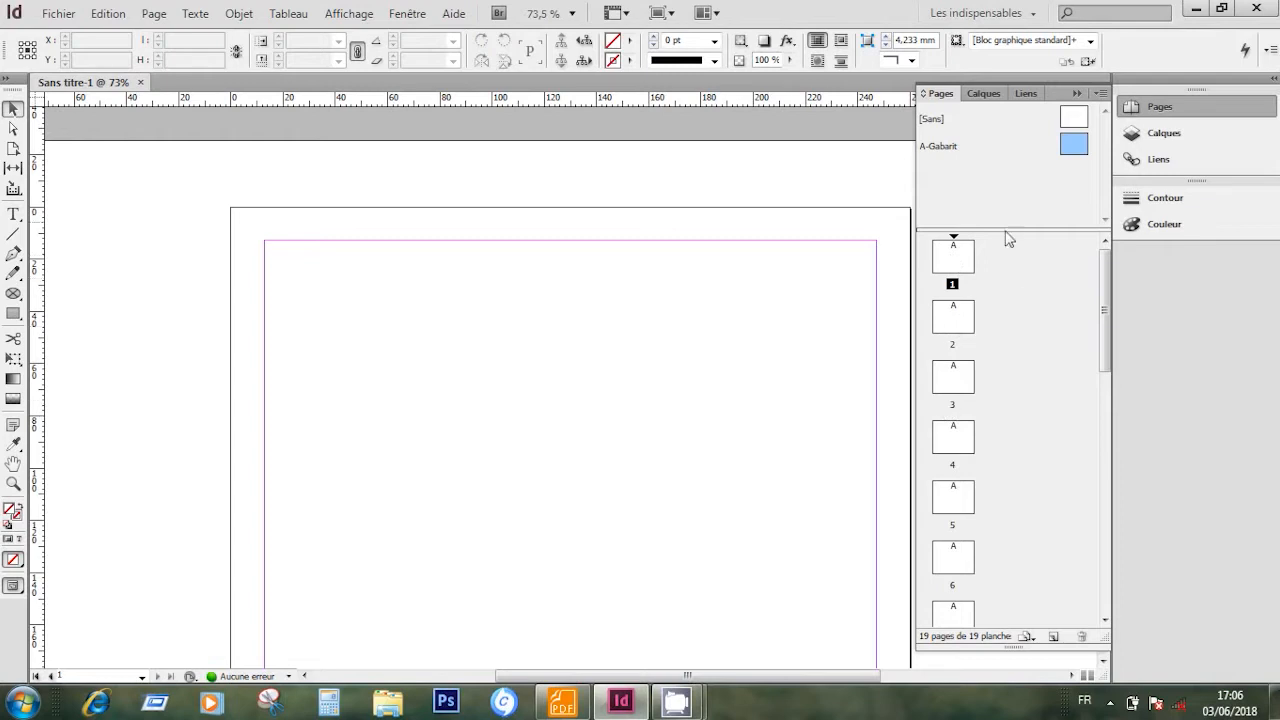
{"action": "left_click", "coordinate": [956, 328]}
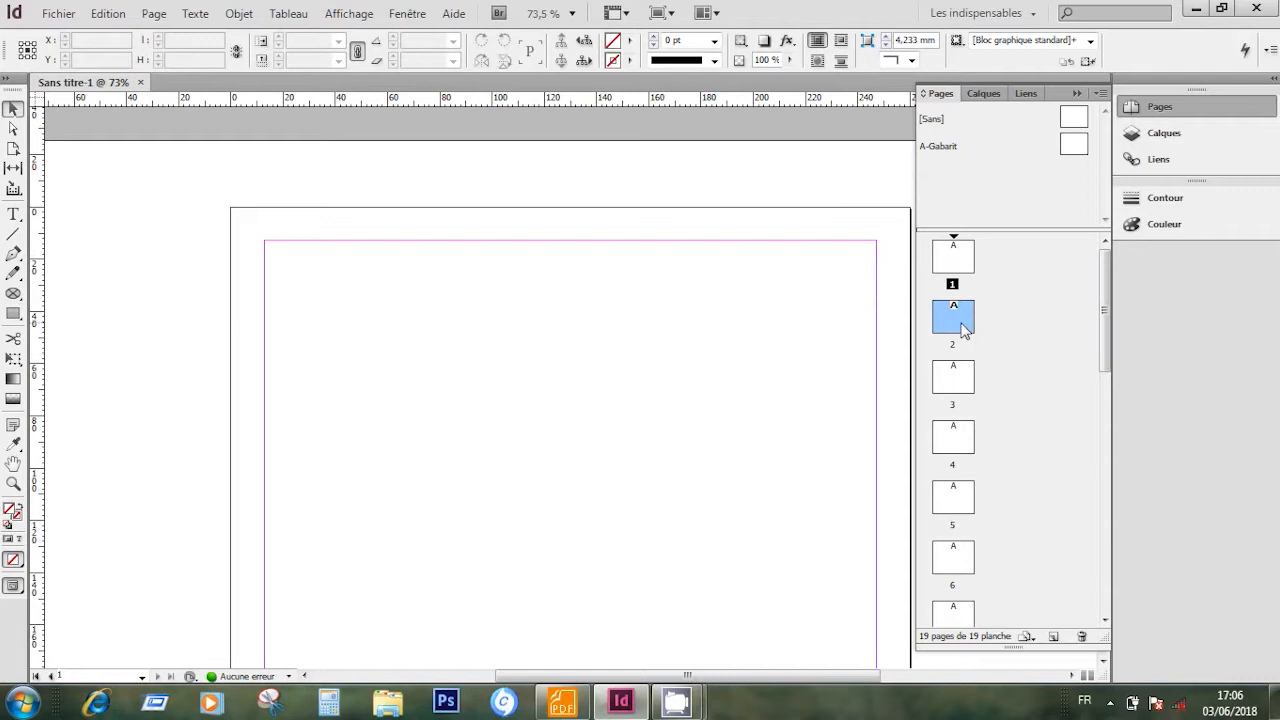
{"action": "left_click", "coordinate": [958, 386]}
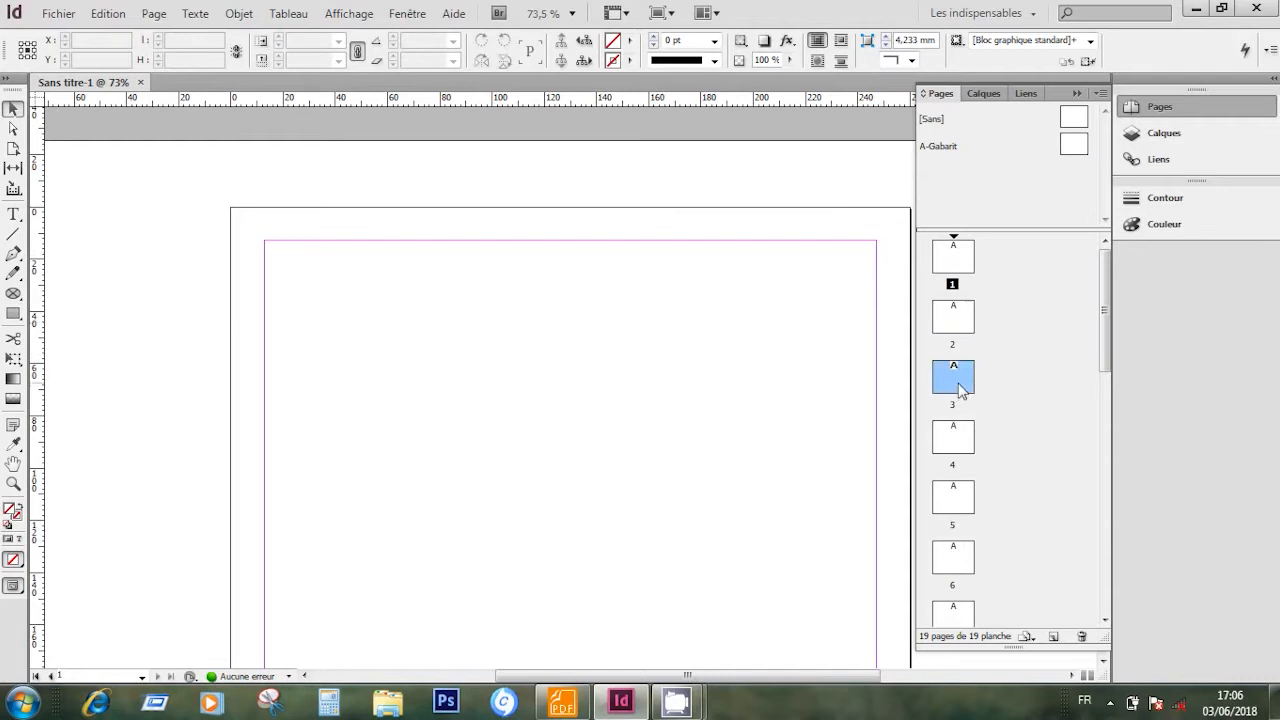
{"action": "double_click", "coordinate": [958, 440]}
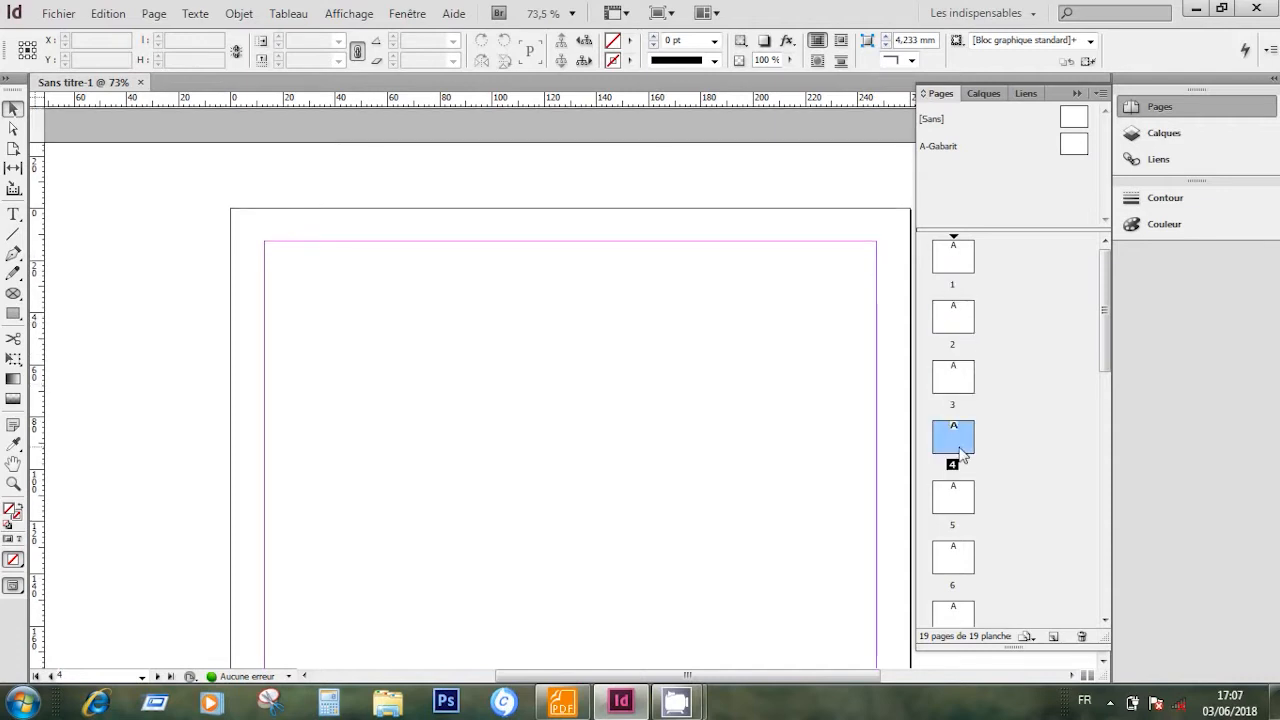
{"action": "scroll", "coordinate": [637, 295], "scroll_direction": "up", "scroll_amount": 3}
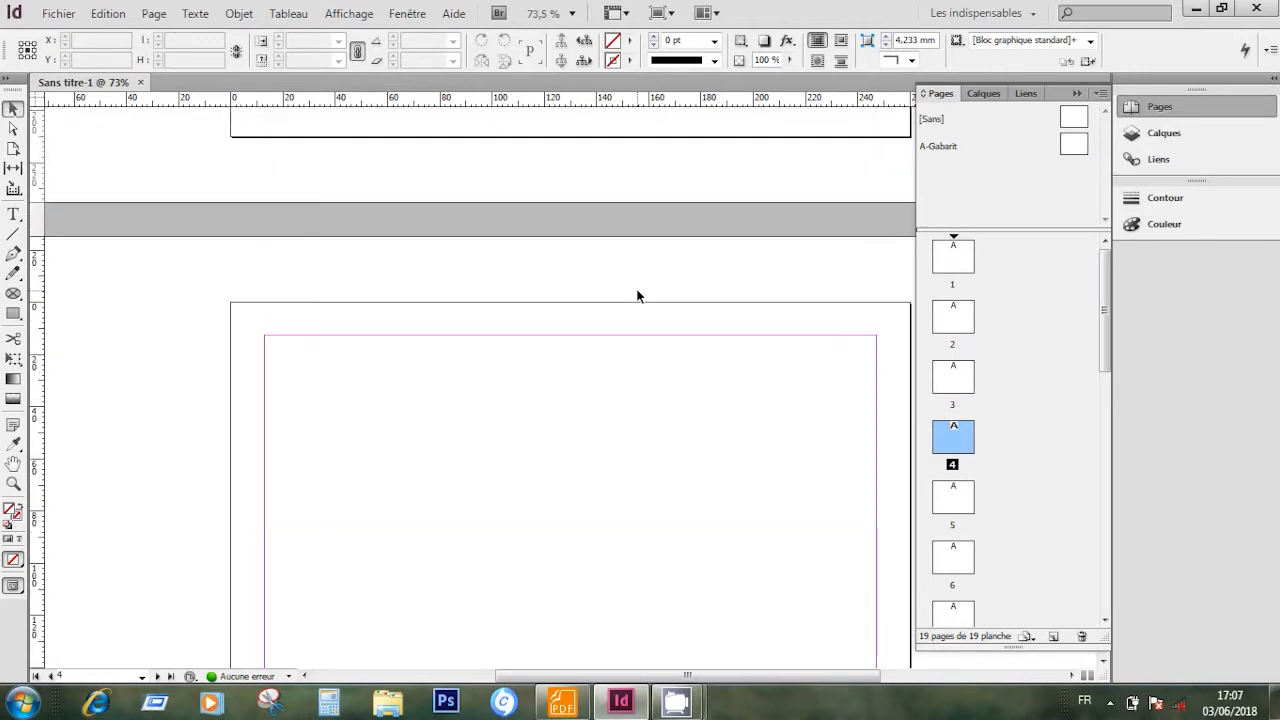
{"action": "scroll", "coordinate": [637, 295], "scroll_direction": "up", "scroll_amount": 10}
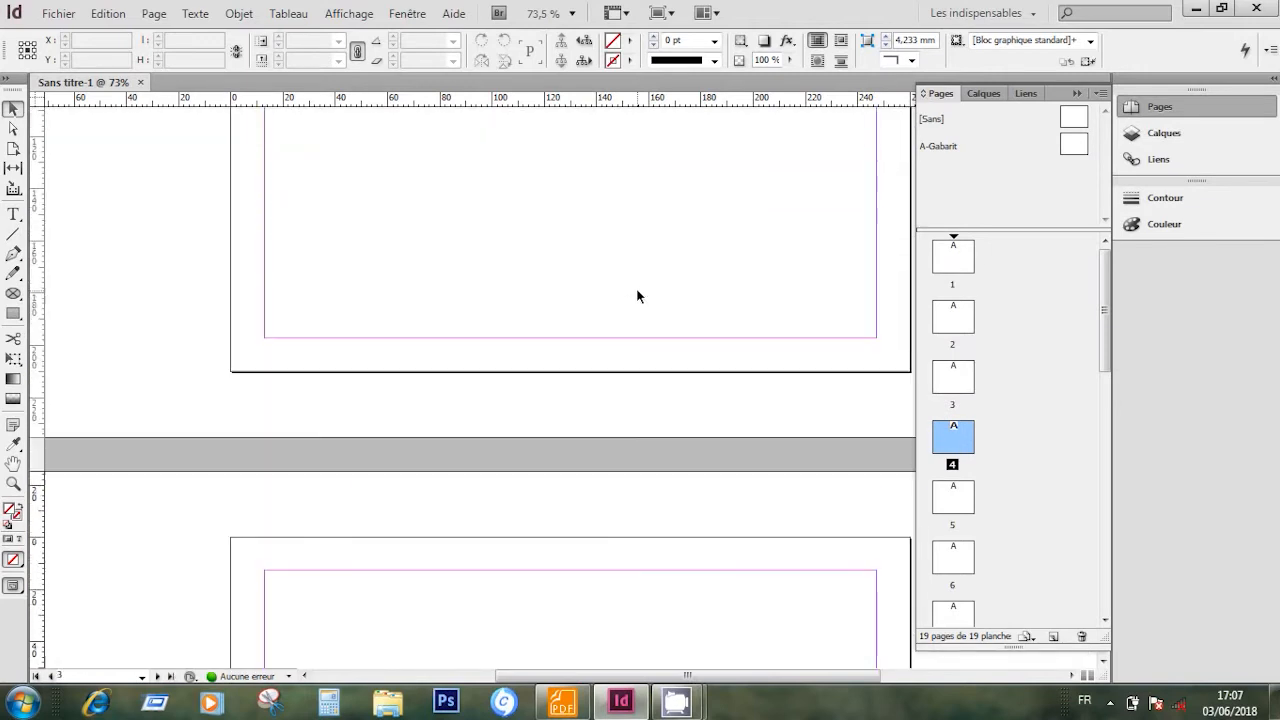
{"action": "scroll", "coordinate": [637, 295], "scroll_direction": "up", "scroll_amount": 4}
{"action": "scroll", "coordinate": [637, 293], "scroll_direction": "down", "scroll_amount": 15}
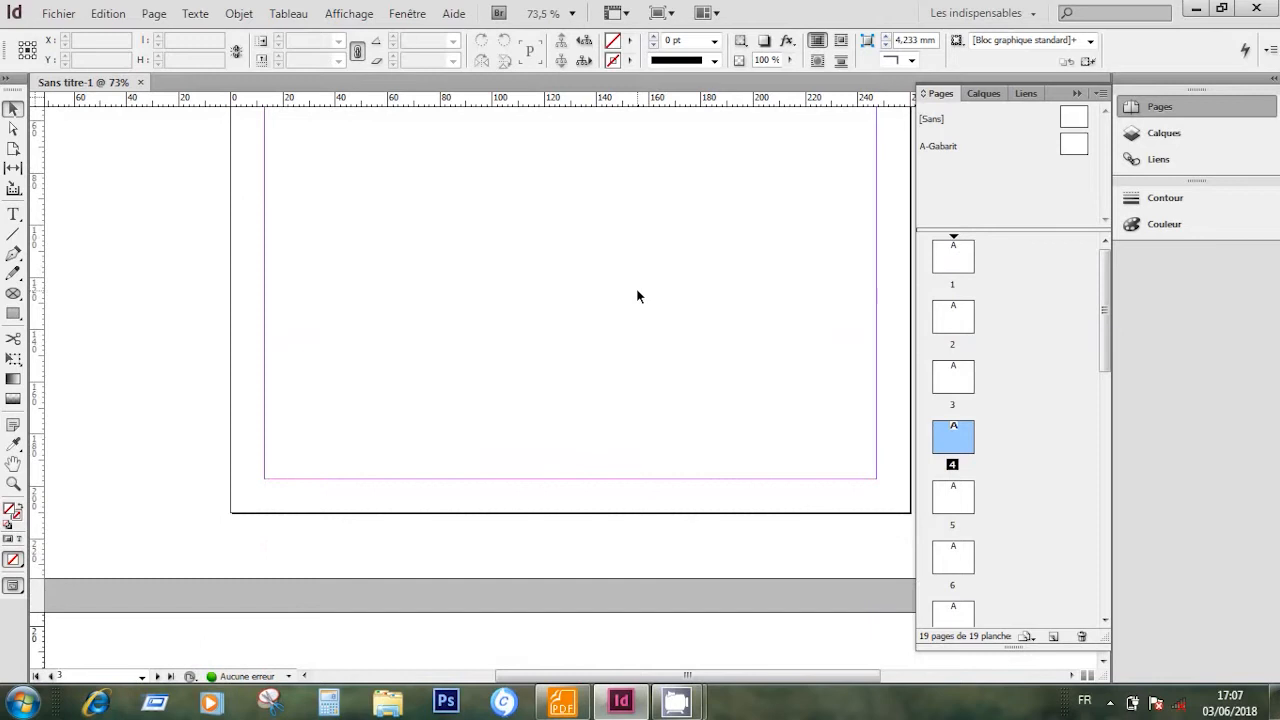
{"action": "double_click", "coordinate": [956, 505]}
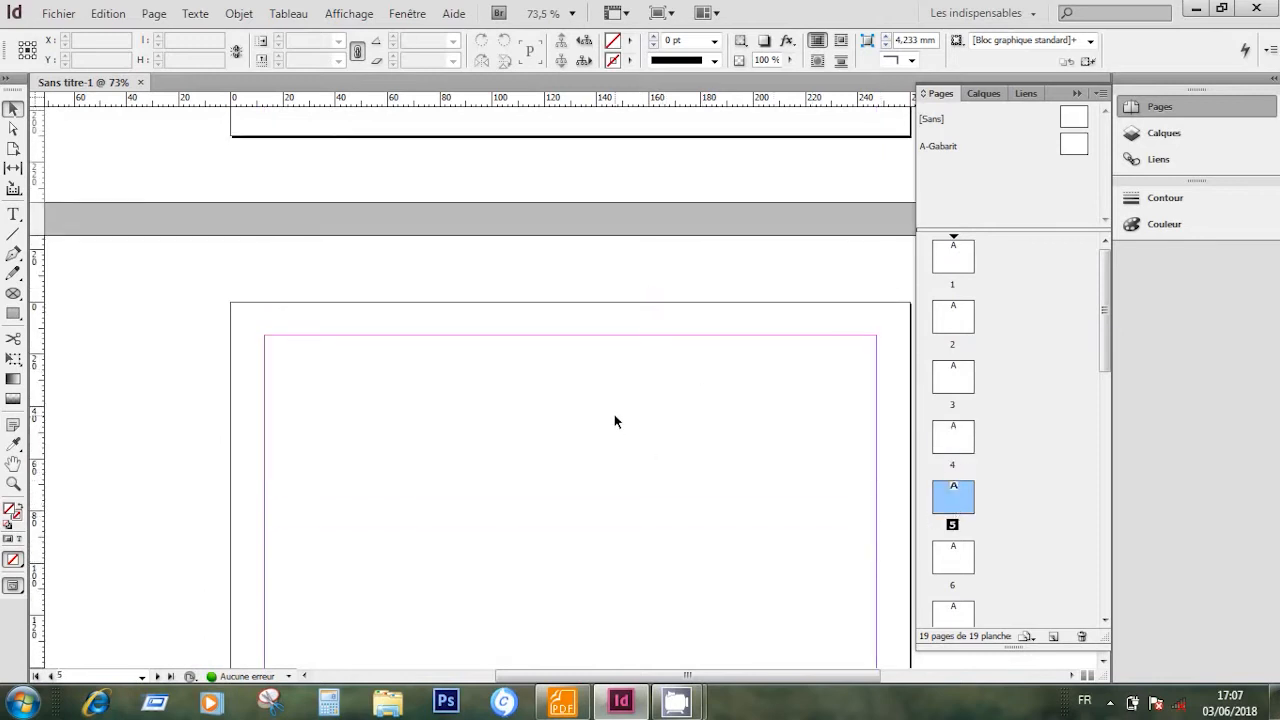
{"action": "scroll", "coordinate": [614, 415], "scroll_direction": "down", "scroll_amount": 3}
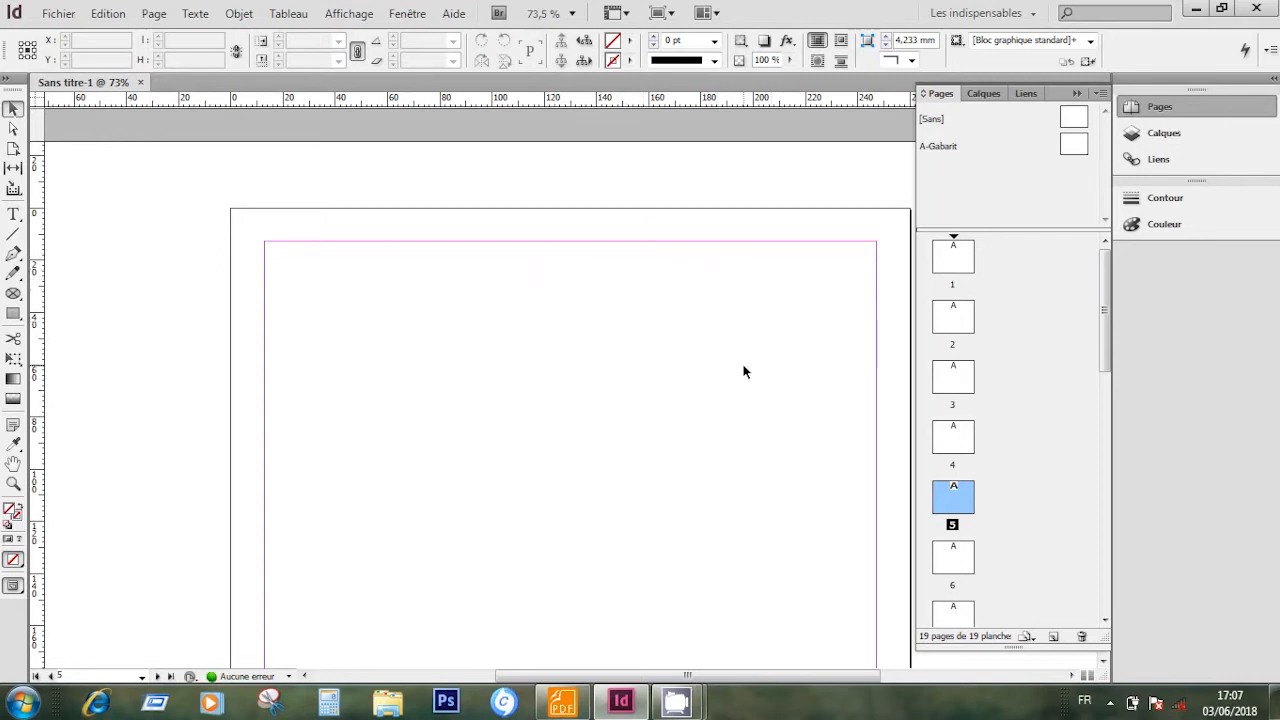
Display page 19 of the document, return to page 1 and look over its layout.
{"action": "left_click_drag", "start_coordinate": [1104, 320], "coordinate": [1178, 610]}
{"action": "double_click", "coordinate": [953, 582]}
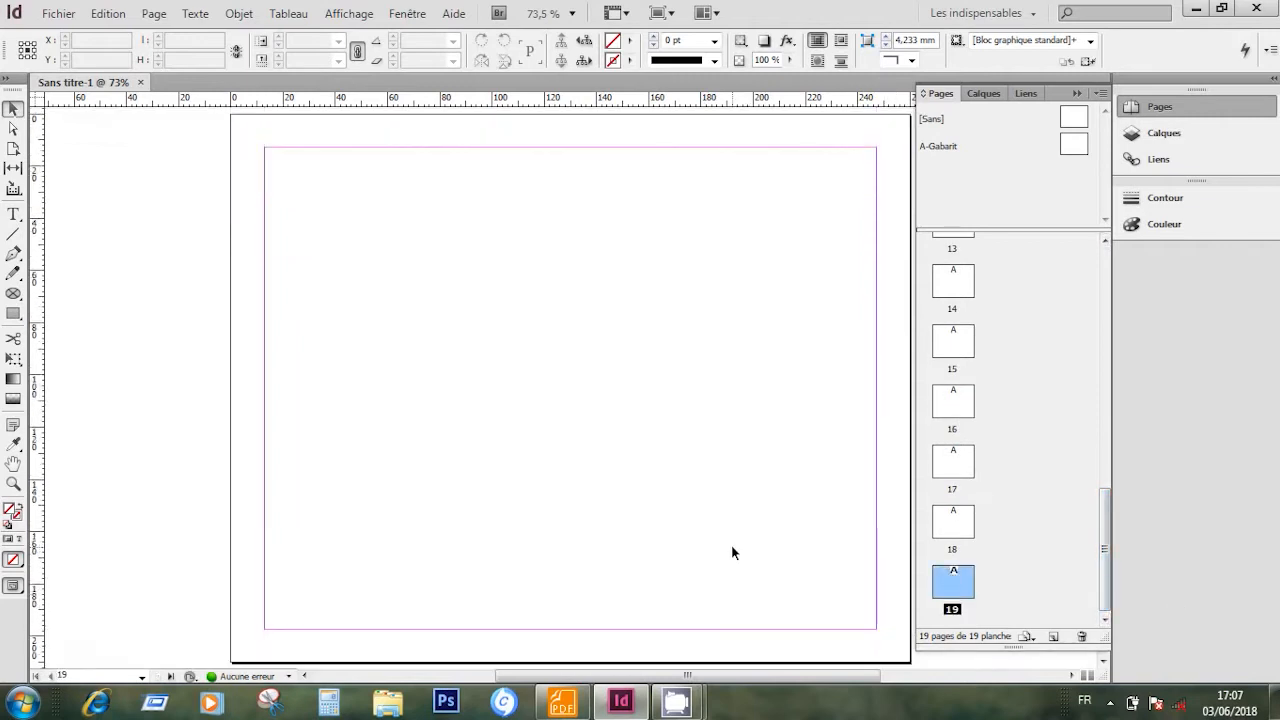
{"action": "left_click_drag", "start_coordinate": [1107, 548], "coordinate": [1086, 314]}
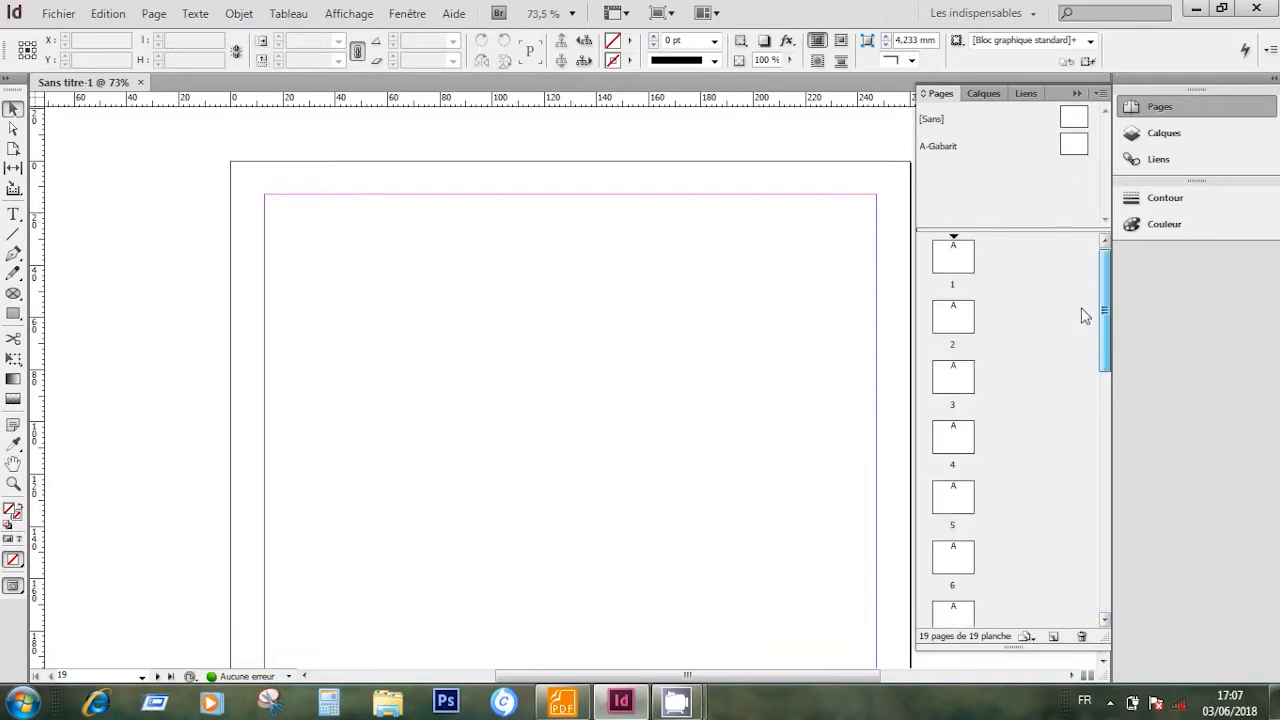
{"action": "left_click", "coordinate": [956, 258]}
{"action": "double_click", "coordinate": [956, 268]}
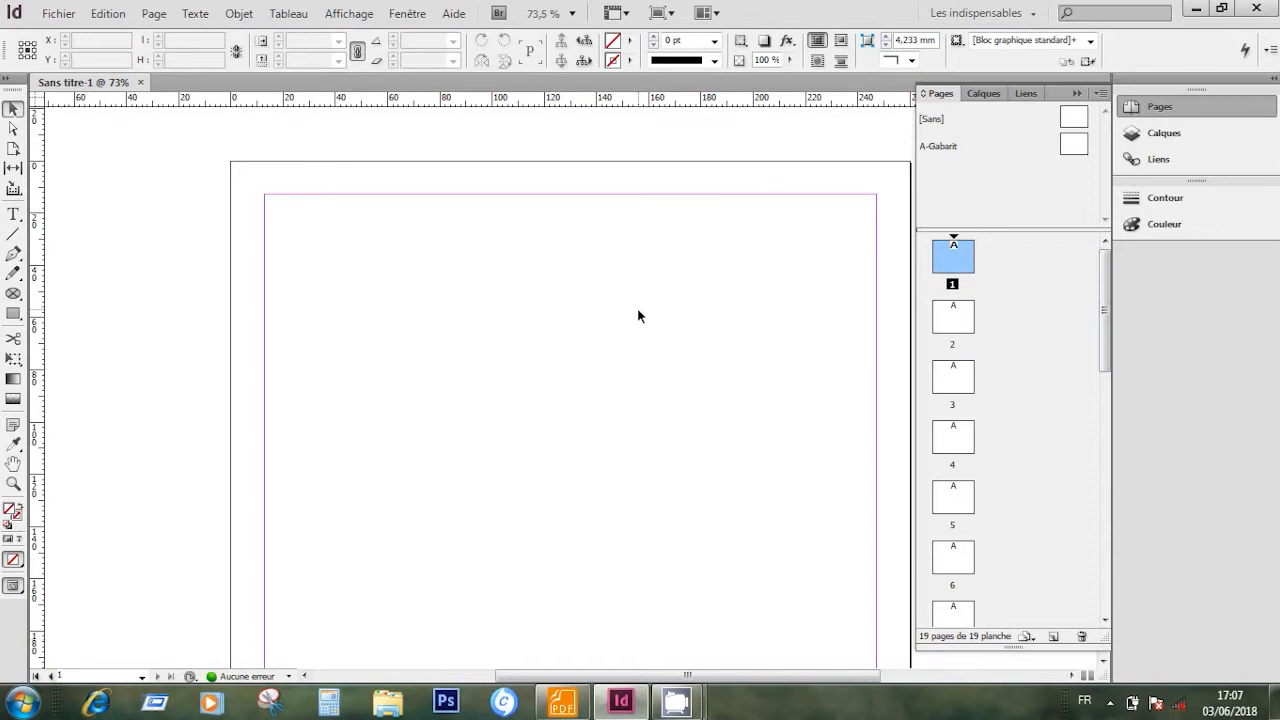
{"action": "scroll", "coordinate": [636, 312], "scroll_direction": "up", "scroll_amount": 1}
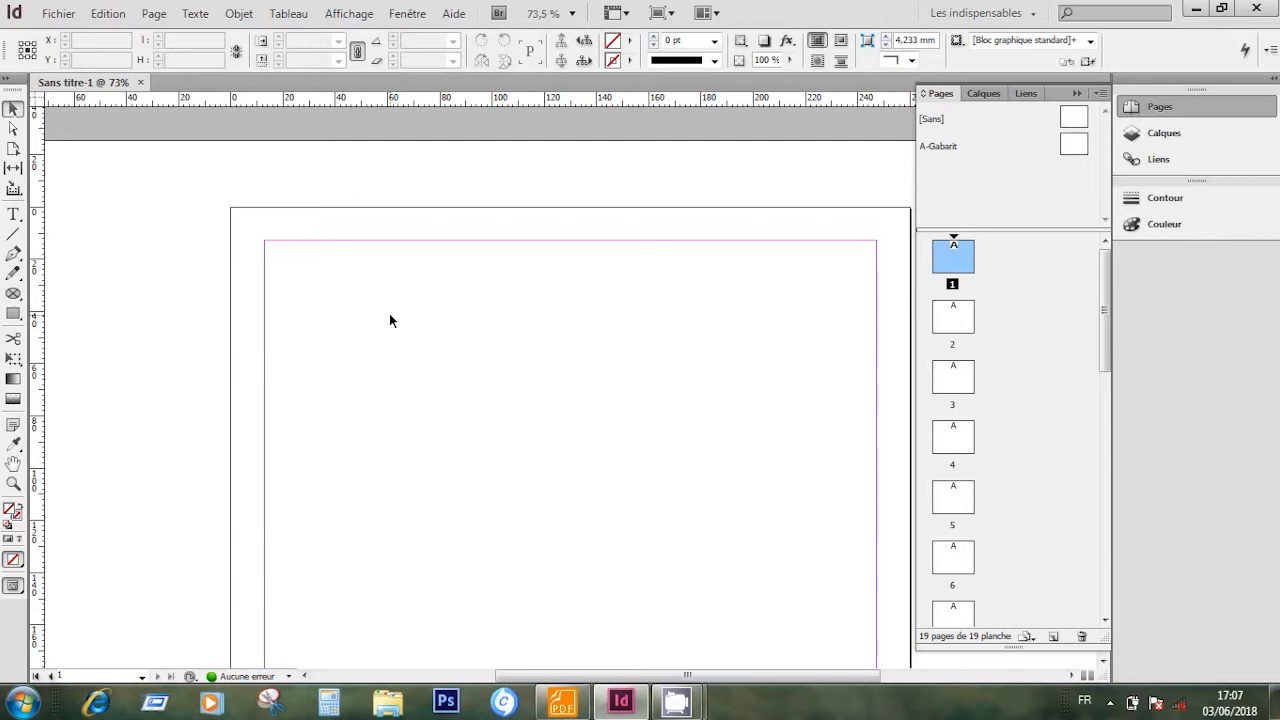
{"action": "scroll", "coordinate": [389, 314], "scroll_direction": "down", "scroll_amount": 2}
{"action": "scroll", "coordinate": [389, 314], "scroll_direction": "up", "scroll_amount": 2}
{"action": "scroll", "coordinate": [389, 314], "scroll_direction": "down", "scroll_amount": 2}
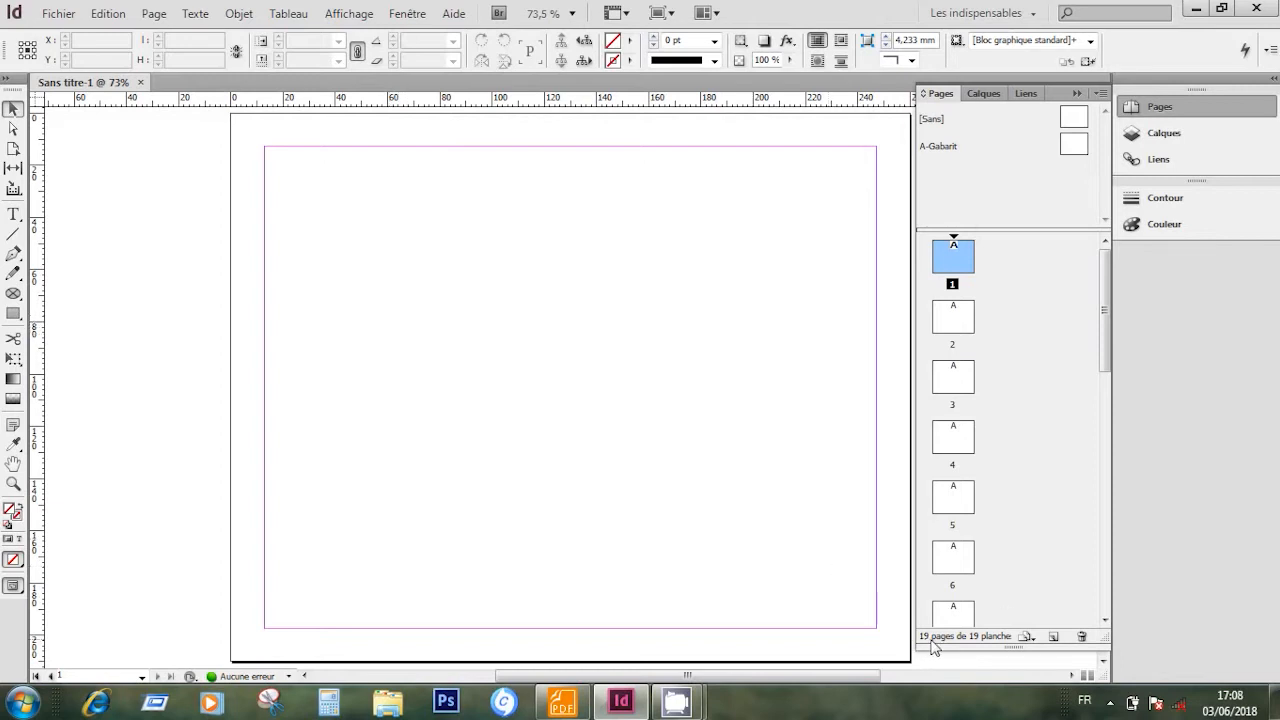
Try changing the size of page 1 to A4, and undo the change.
{"action": "left_click", "coordinate": [1027, 637]}
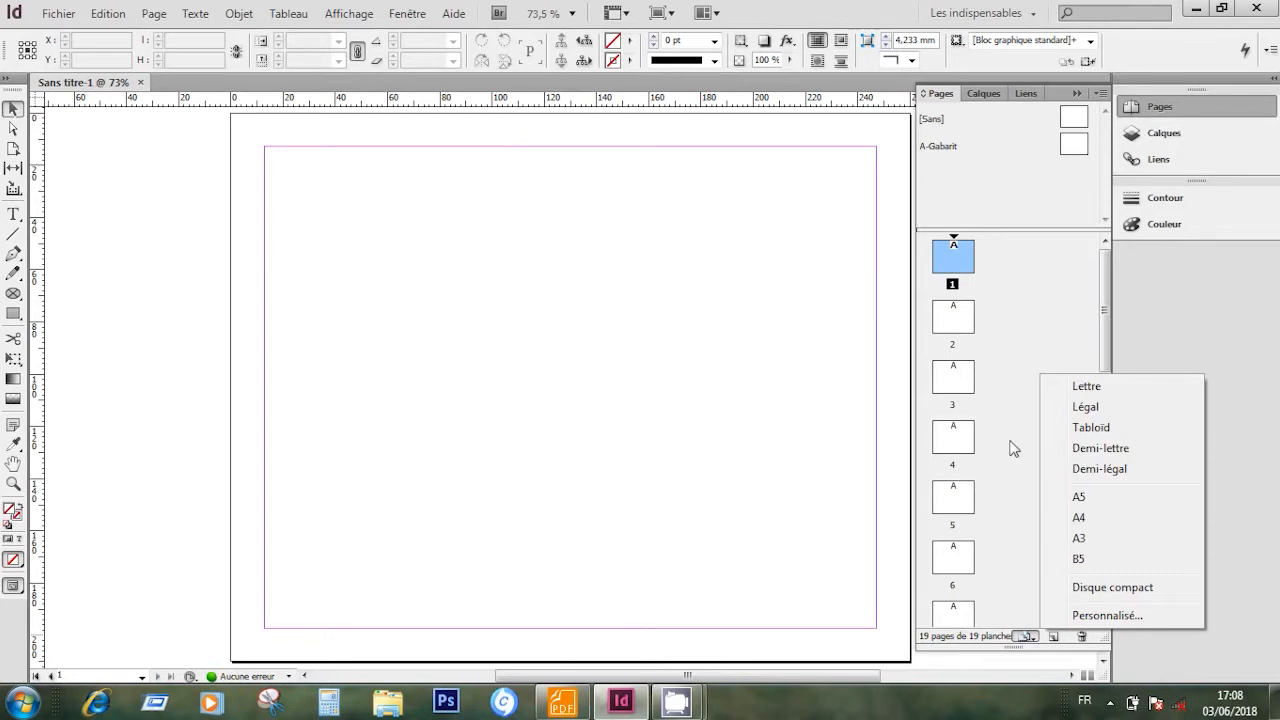
{"action": "left_click", "coordinate": [1090, 519]}
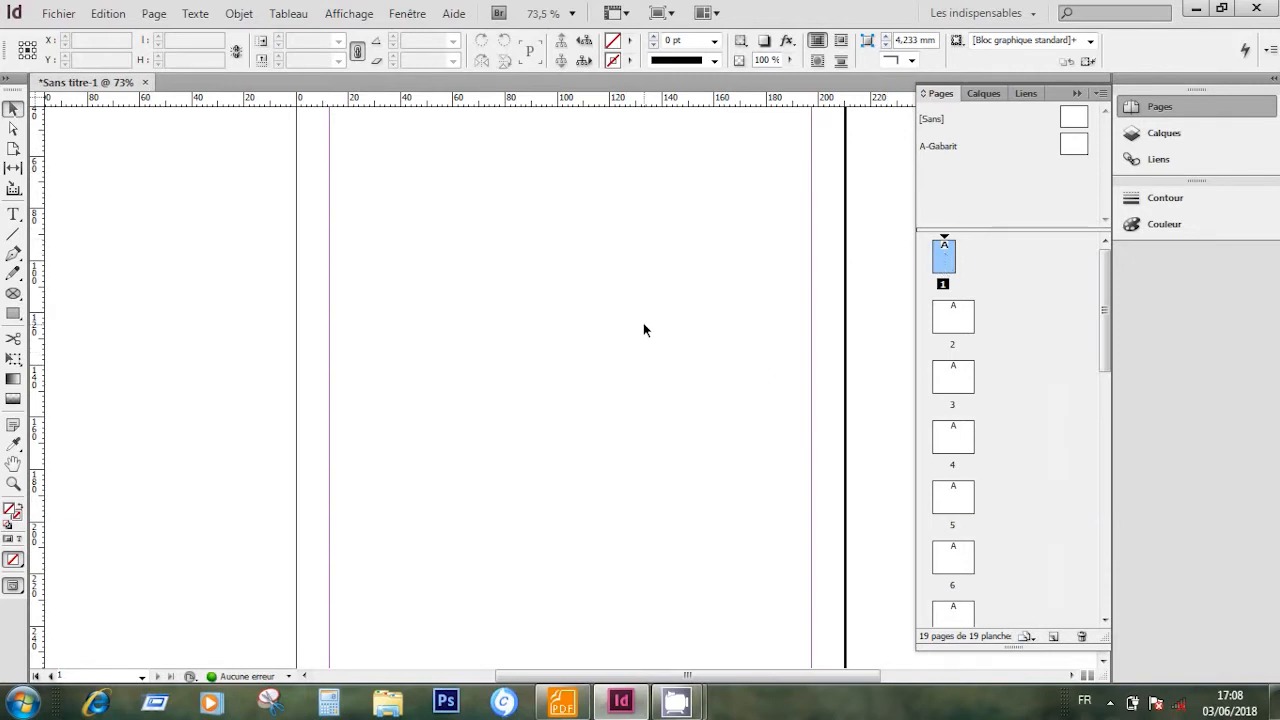
{"action": "key", "text": "ctrl+z"}
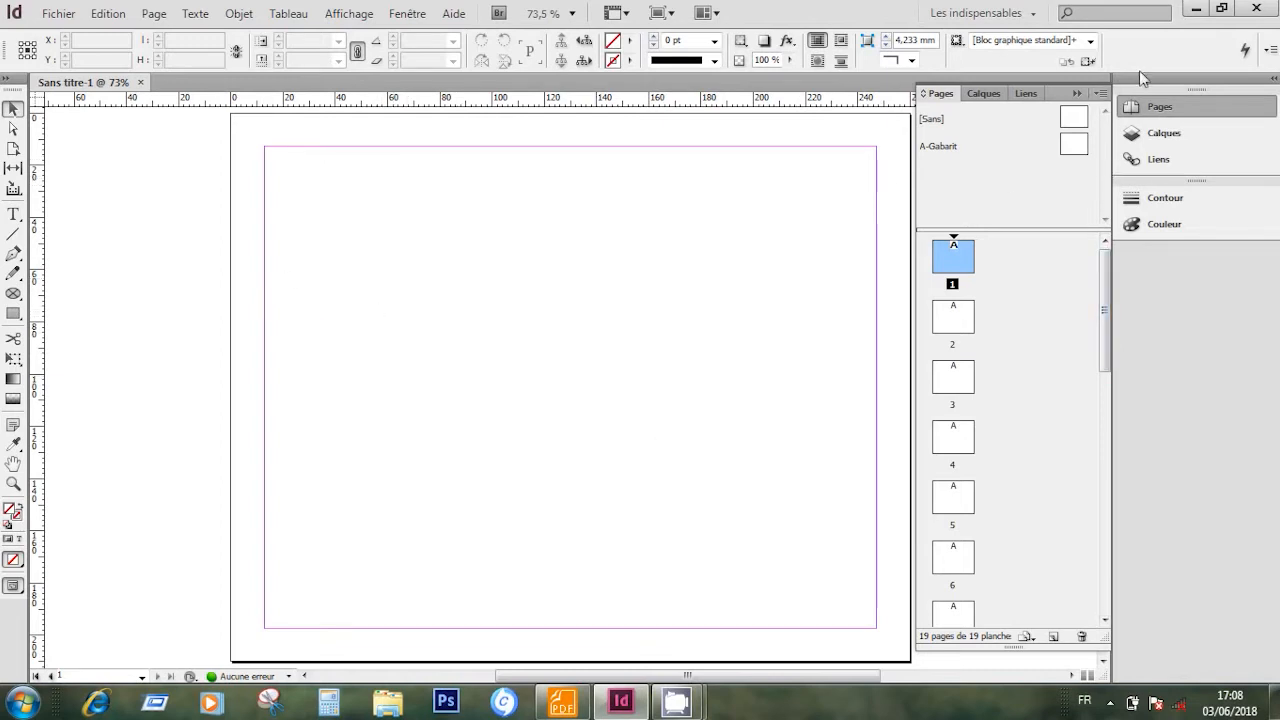
Look up the required master pages and their prefixes in Enonce_adobe.pdf, and return to the InDesign document.
{"action": "left_click", "coordinate": [1165, 107]}
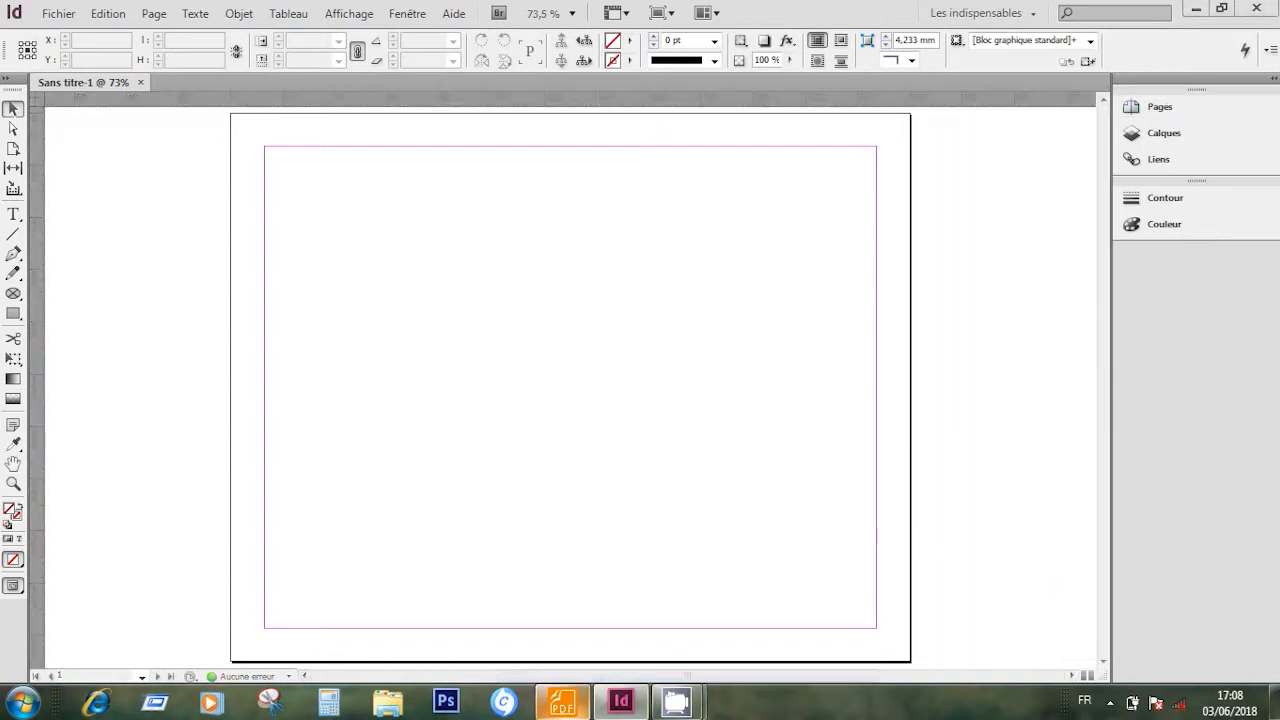
{"action": "left_click", "coordinate": [560, 702]}
{"action": "scroll", "coordinate": [810, 468], "scroll_direction": "down", "scroll_amount": 4}
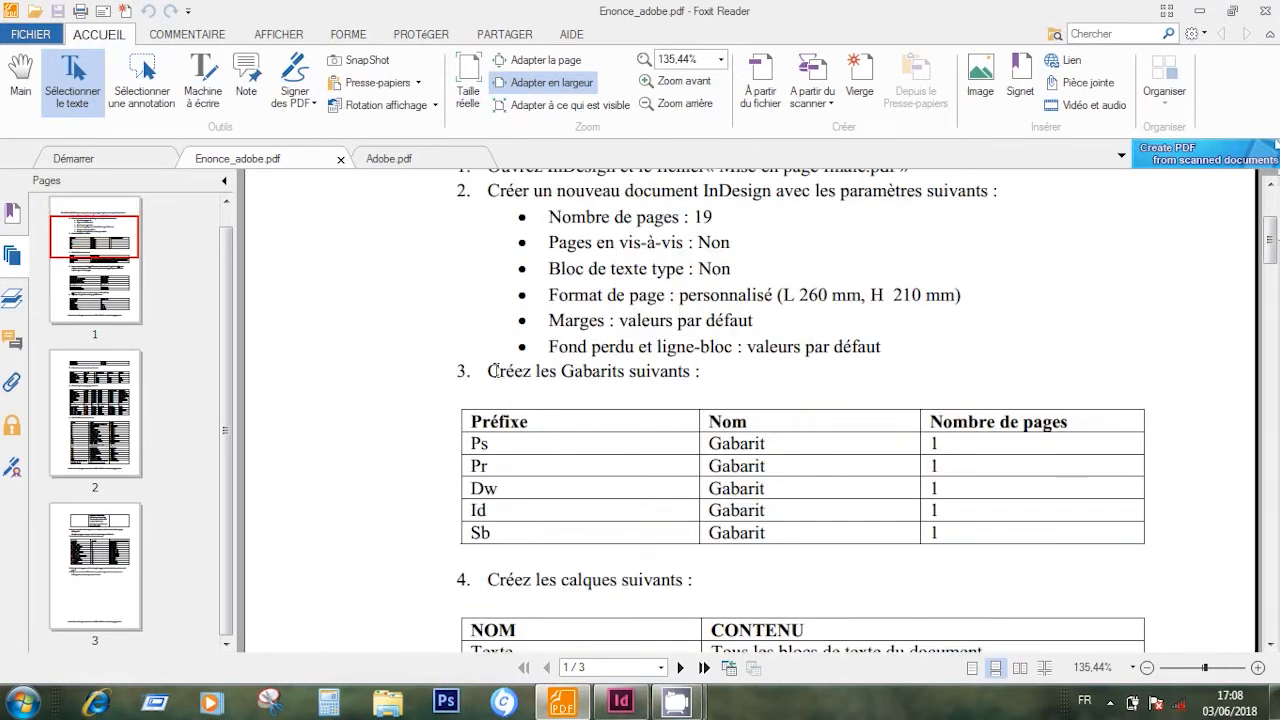
{"action": "left_click_drag", "start_coordinate": [488, 372], "coordinate": [705, 370]}
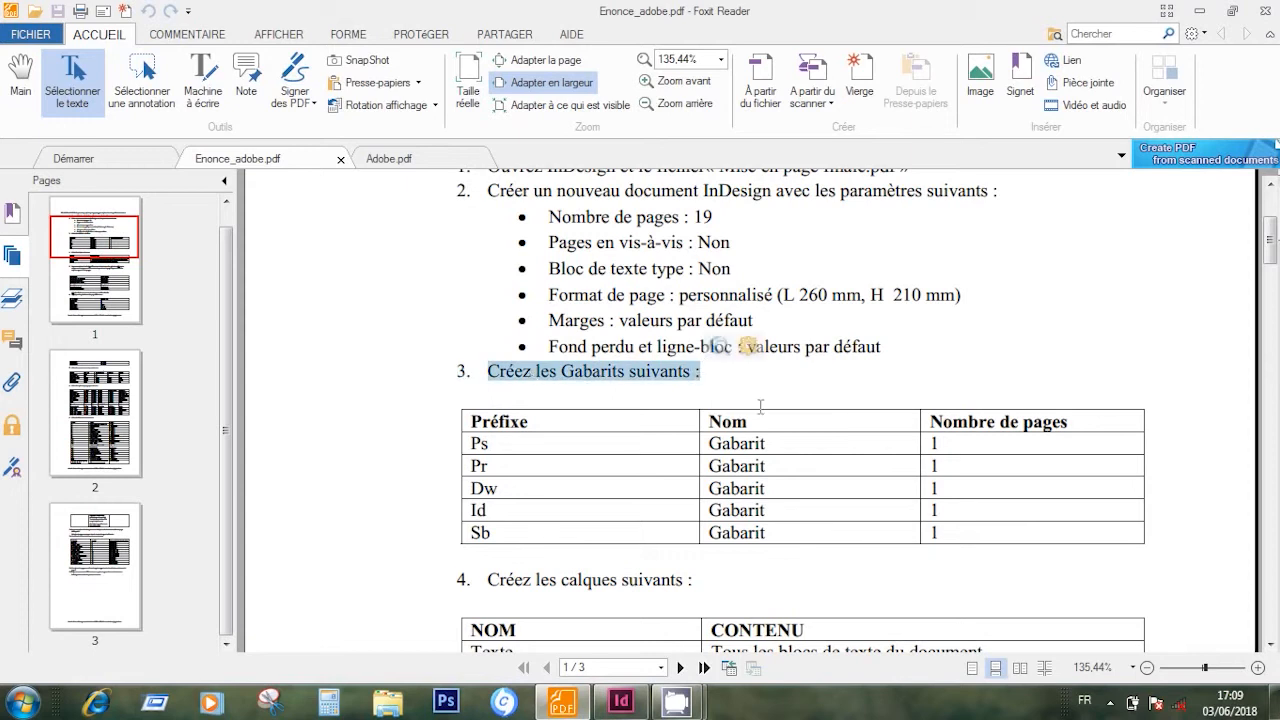
{"action": "left_click_drag", "start_coordinate": [520, 447], "coordinate": [470, 445]}
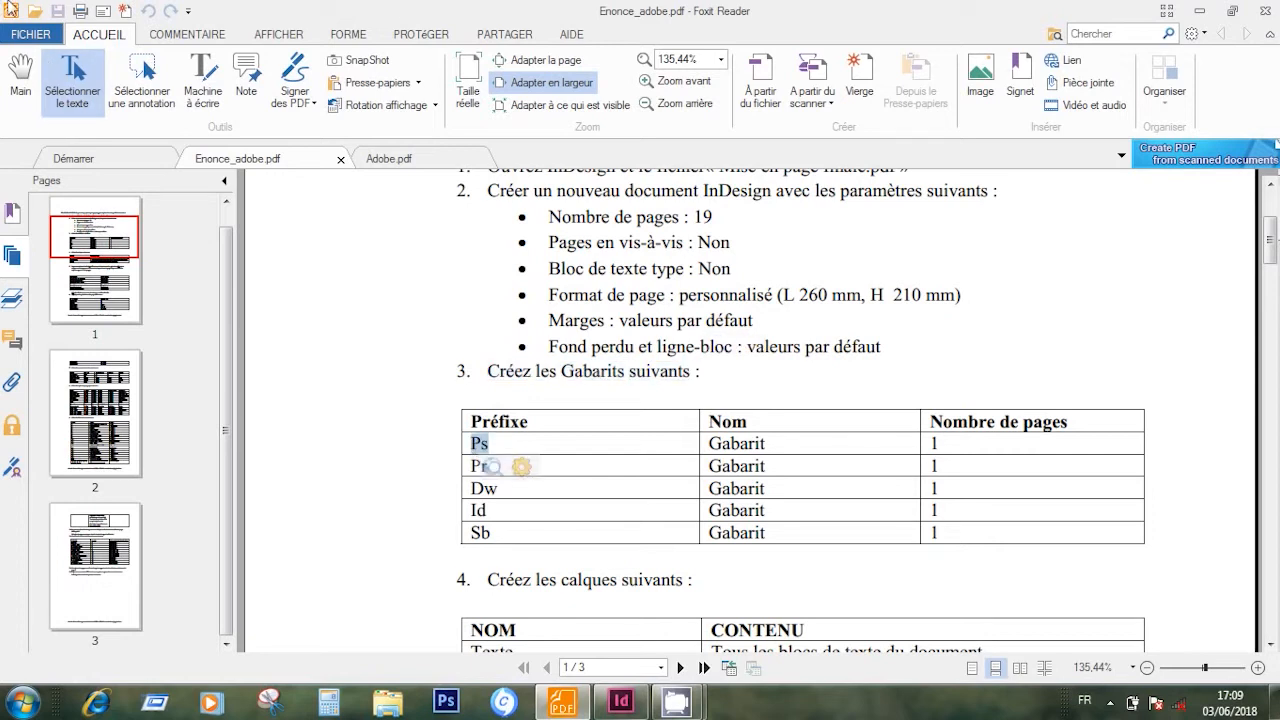
{"action": "left_click", "coordinate": [1203, 13]}
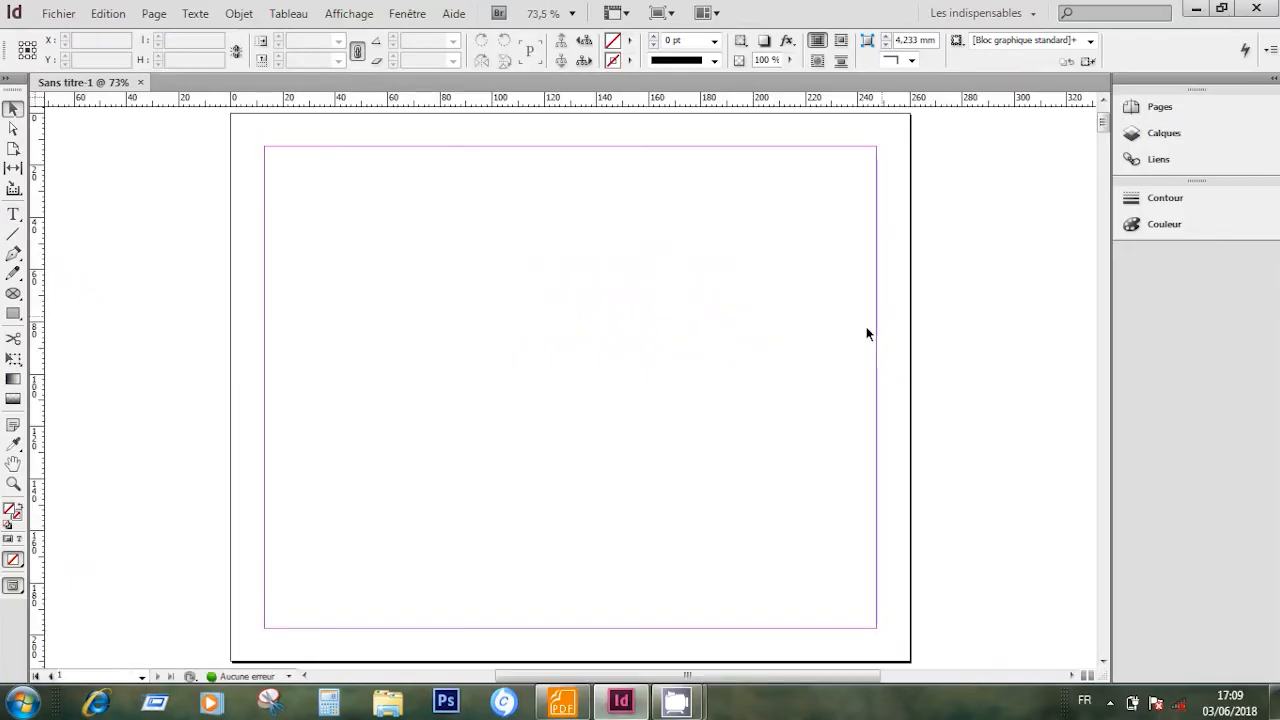
Open the A-Gabarit master page for editing and collapse the Pages overview.
{"action": "left_click", "coordinate": [1150, 107]}
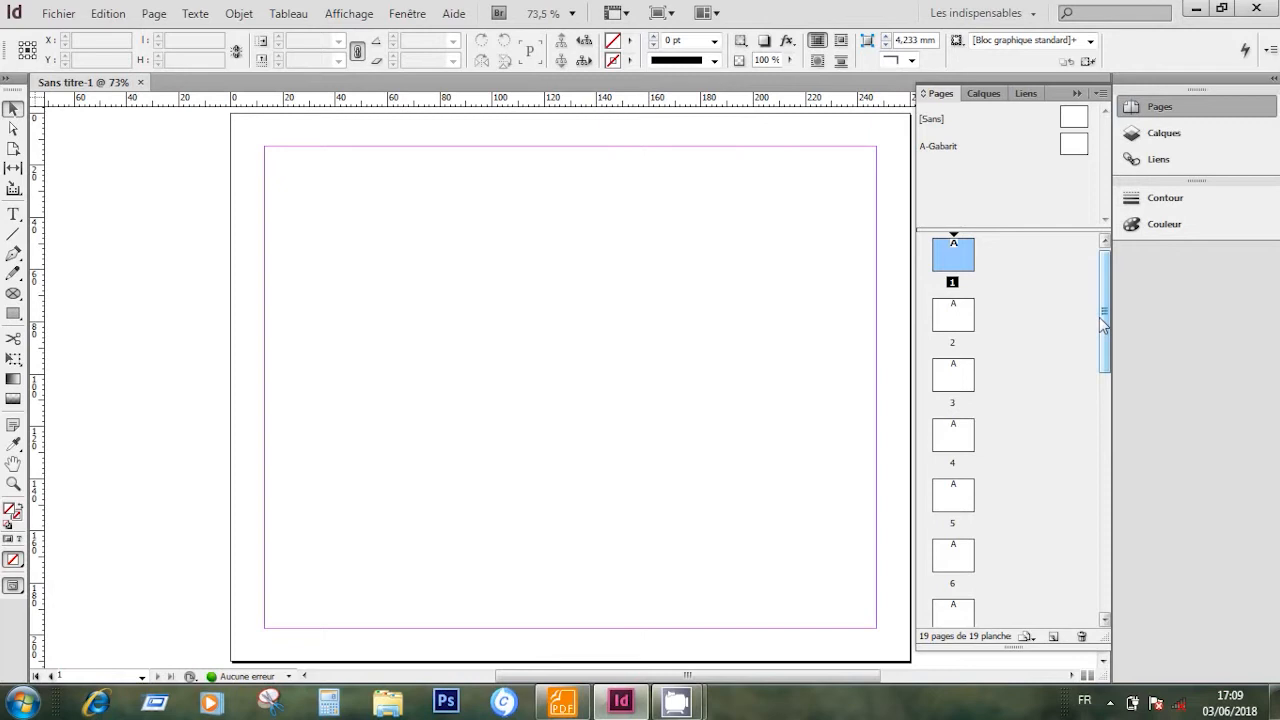
{"action": "left_click_drag", "start_coordinate": [1101, 304], "coordinate": [1100, 286]}
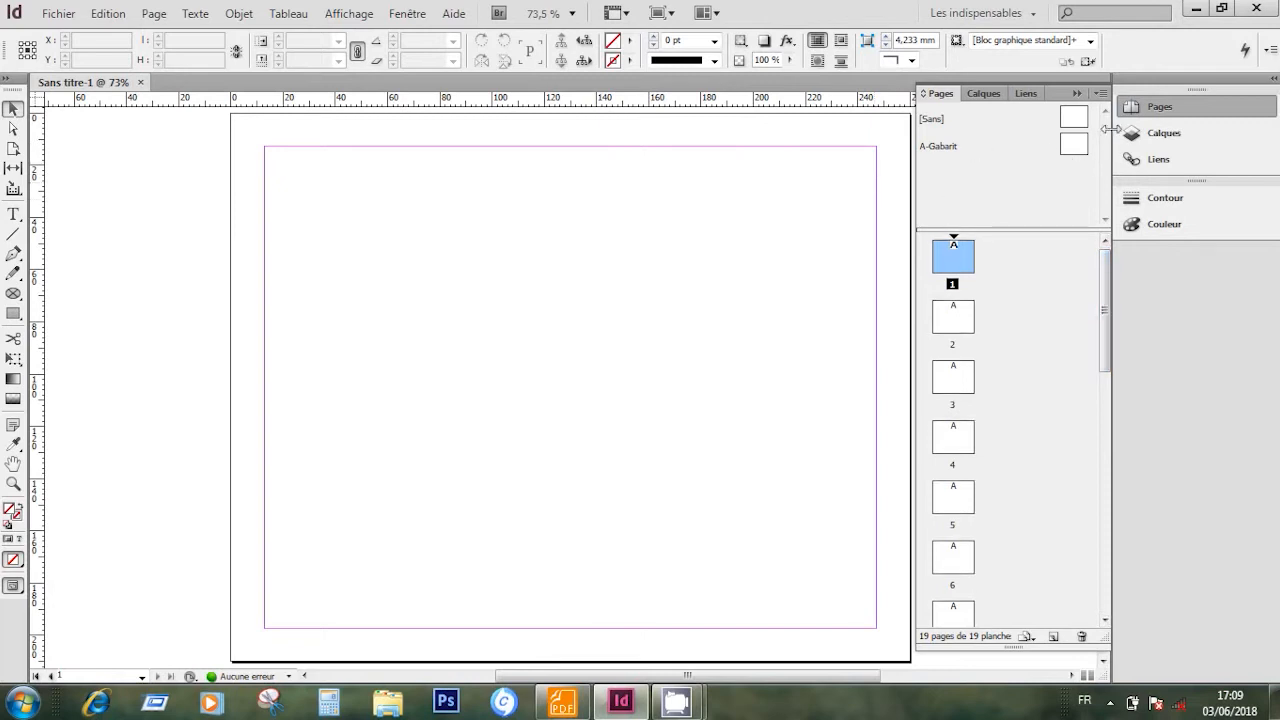
{"action": "left_click", "coordinate": [1062, 146]}
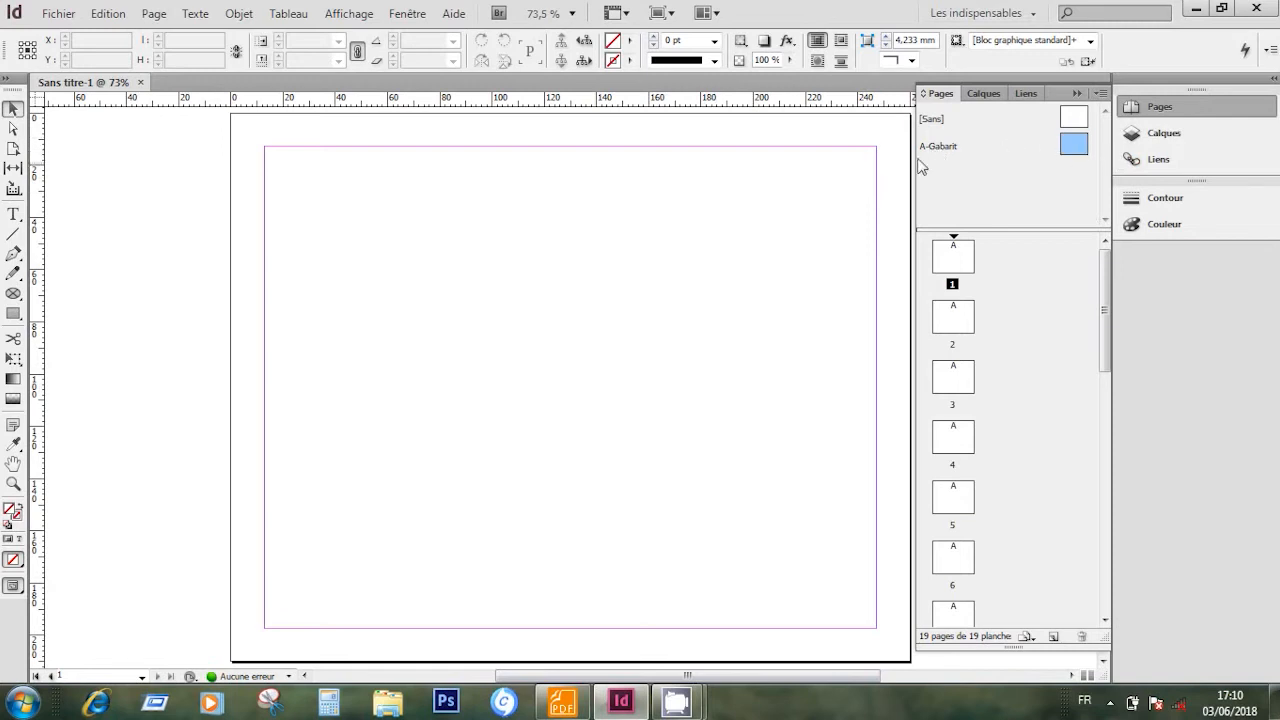
{"action": "double_click", "coordinate": [1074, 146]}
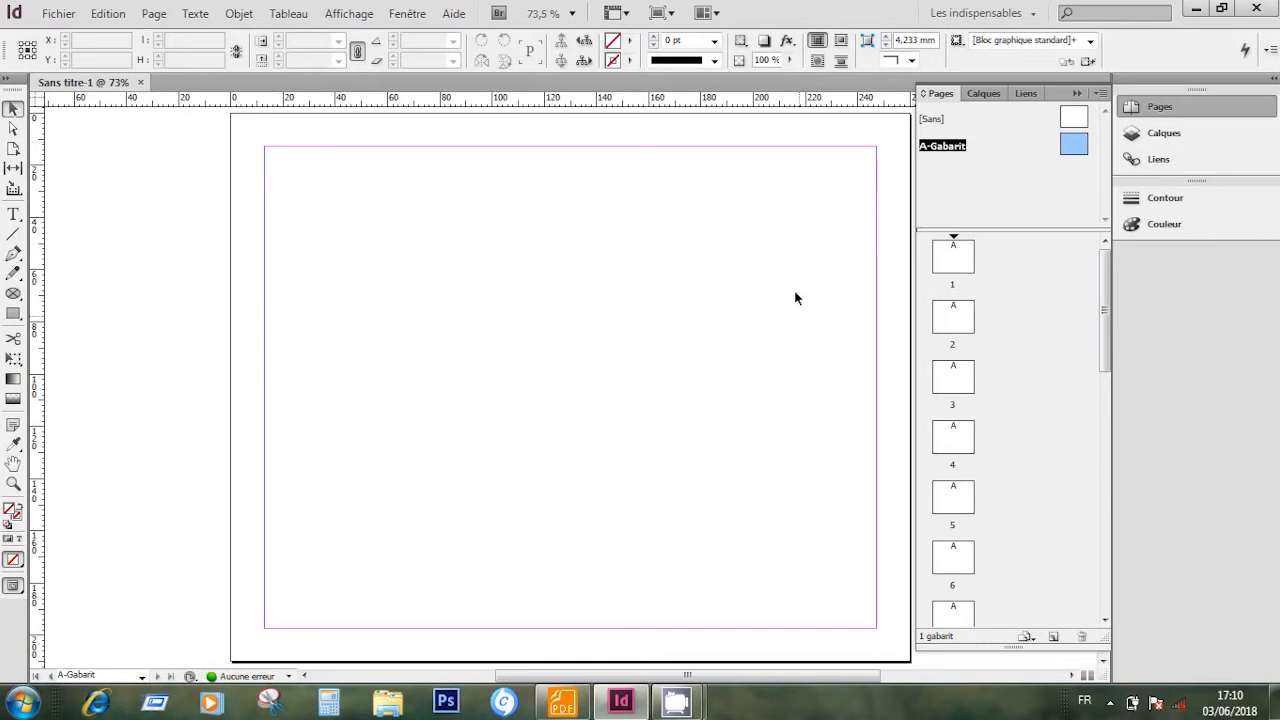
{"action": "left_click", "coordinate": [1160, 107]}
{"action": "scroll", "coordinate": [917, 403], "scroll_direction": "up", "scroll_amount": 1}
{"action": "scroll", "coordinate": [920, 404], "scroll_direction": "down", "scroll_amount": 2}
{"action": "scroll", "coordinate": [920, 404], "scroll_direction": "up", "scroll_amount": 2}
{"action": "scroll", "coordinate": [920, 404], "scroll_direction": "down", "scroll_amount": 2}
{"action": "scroll", "coordinate": [920, 404], "scroll_direction": "up", "scroll_amount": 2}
{"action": "scroll", "coordinate": [920, 404], "scroll_direction": "down", "scroll_amount": 2}
{"action": "scroll", "coordinate": [920, 404], "scroll_direction": "up", "scroll_amount": 2}
{"action": "scroll", "coordinate": [920, 404], "scroll_direction": "down", "scroll_amount": 2}
{"action": "scroll", "coordinate": [920, 404], "scroll_direction": "up", "scroll_amount": 2}
{"action": "scroll", "coordinate": [920, 404], "scroll_direction": "up", "scroll_amount": 2}
{"action": "scroll", "coordinate": [920, 404], "scroll_direction": "down", "scroll_amount": 4}
{"action": "scroll", "coordinate": [920, 400], "scroll_direction": "up", "scroll_amount": 2}
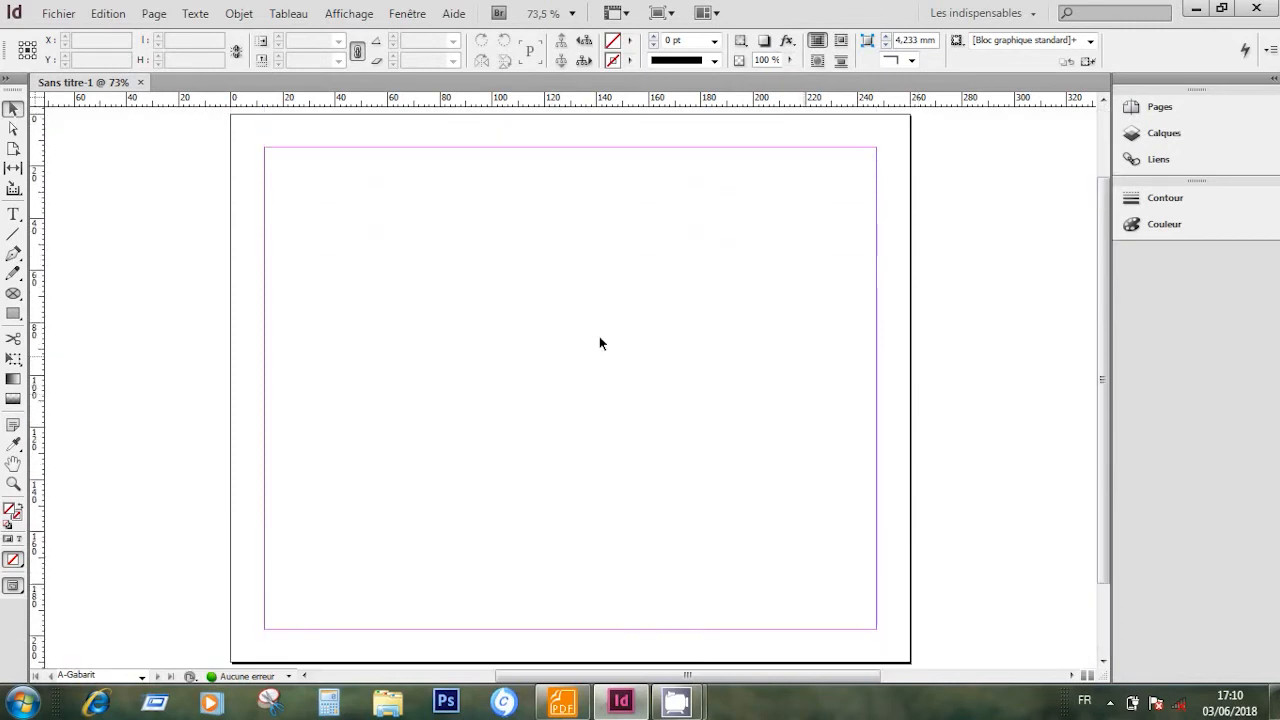
Create a text frame about 144.5 × 62 mm in the upper half of the master page and enter "Tutoriels InDsign" and "Episode" on separate lines.
{"action": "left_click", "coordinate": [12, 215]}
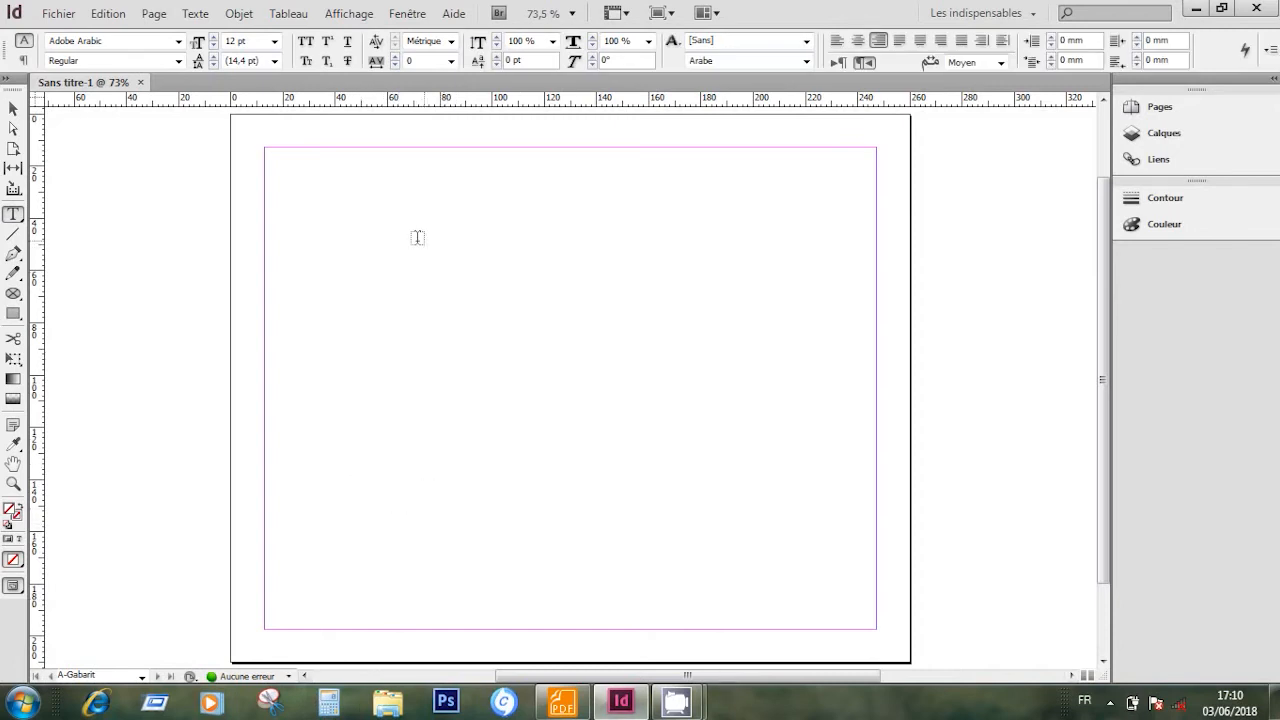
{"action": "left_click_drag", "start_coordinate": [408, 236], "coordinate": [786, 397]}
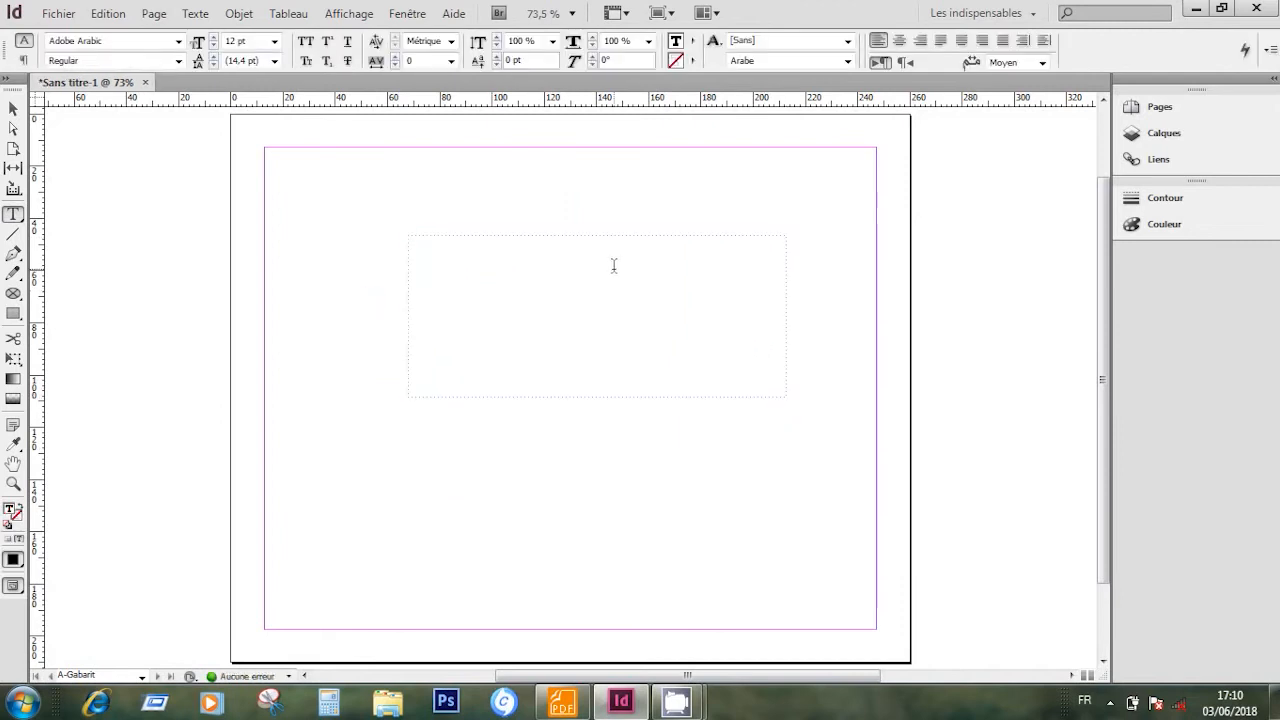
{"action": "type", "text": "T"}
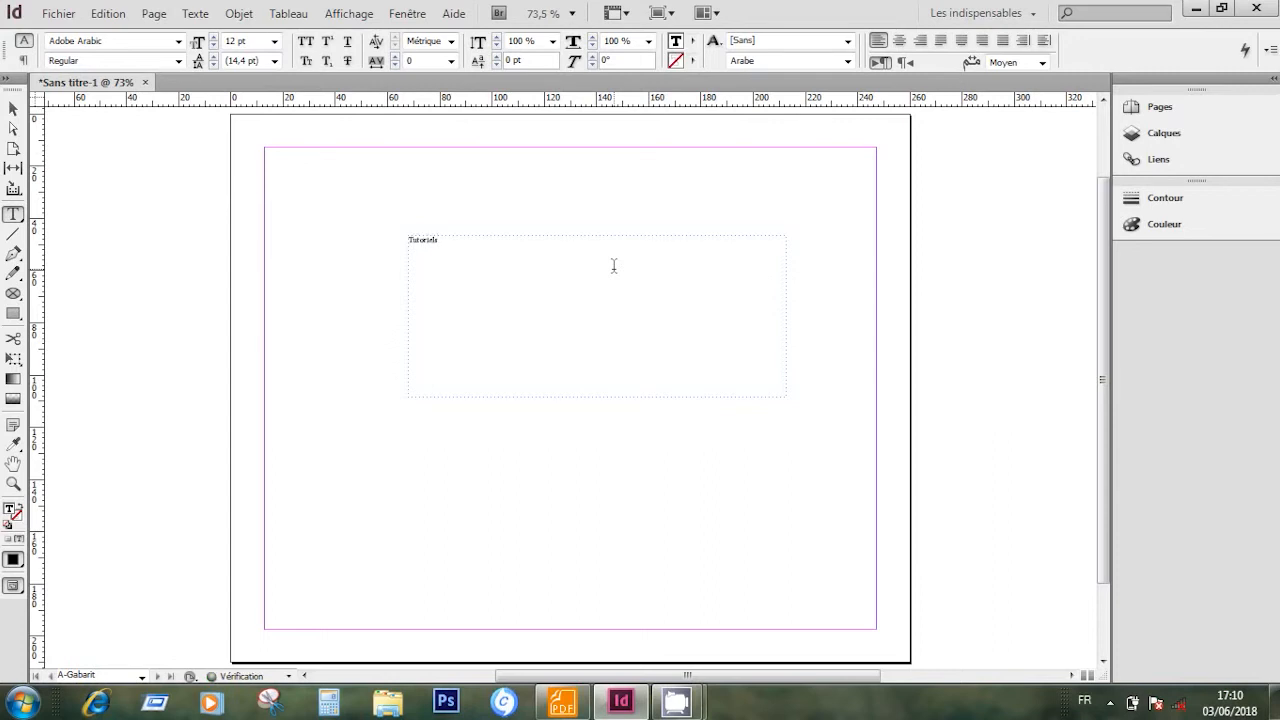
{"action": "type", "text": "utoriels InDesign"}
{"action": "key", "text": "Return"}
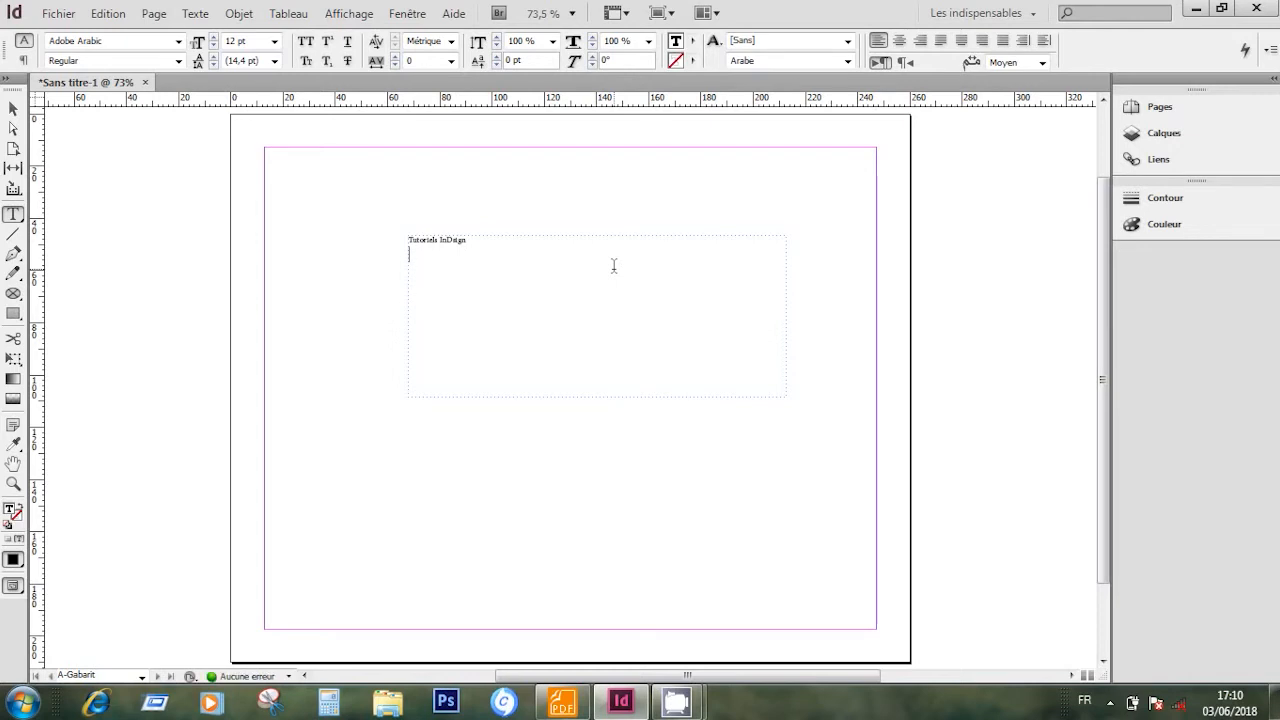
{"action": "type", "text": "Fip"}
{"action": "type", "text": "sode"}
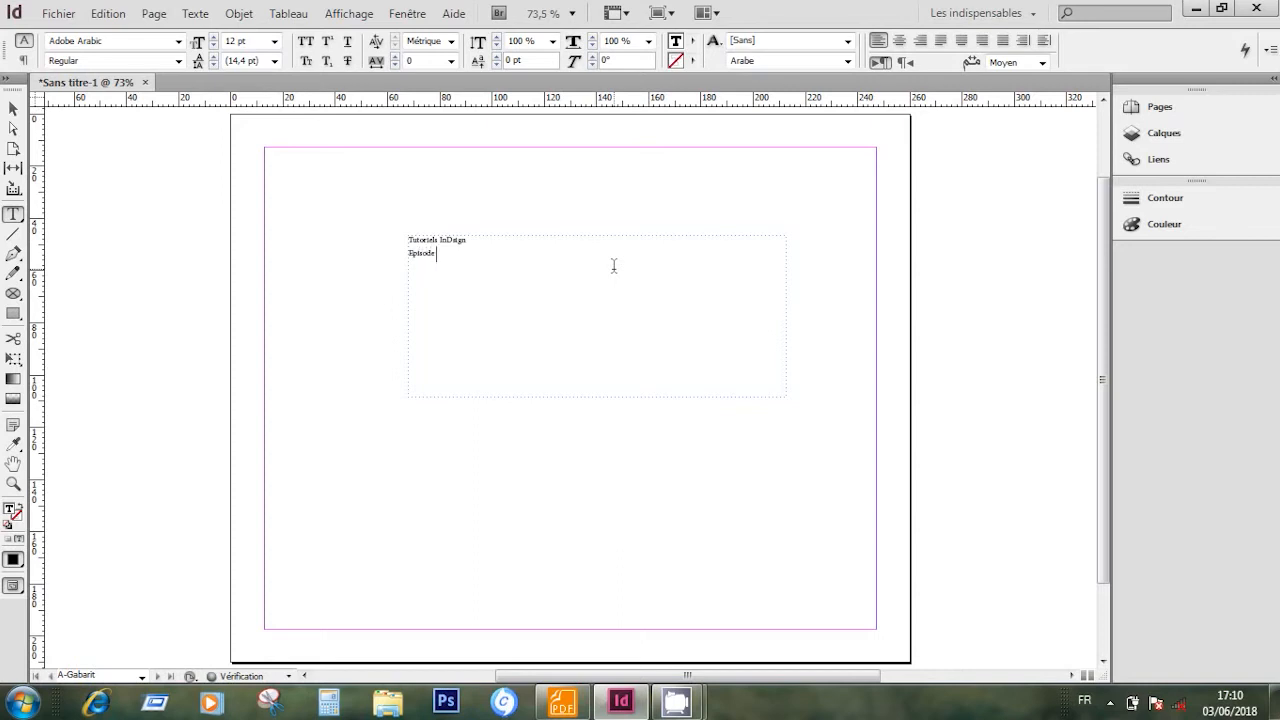
{"action": "type", "text": " #"}
{"action": "key", "text": "BackSpace"}
Set the language of all the text in the title frame to Français.
{"action": "key", "text": "ctrl+a"}
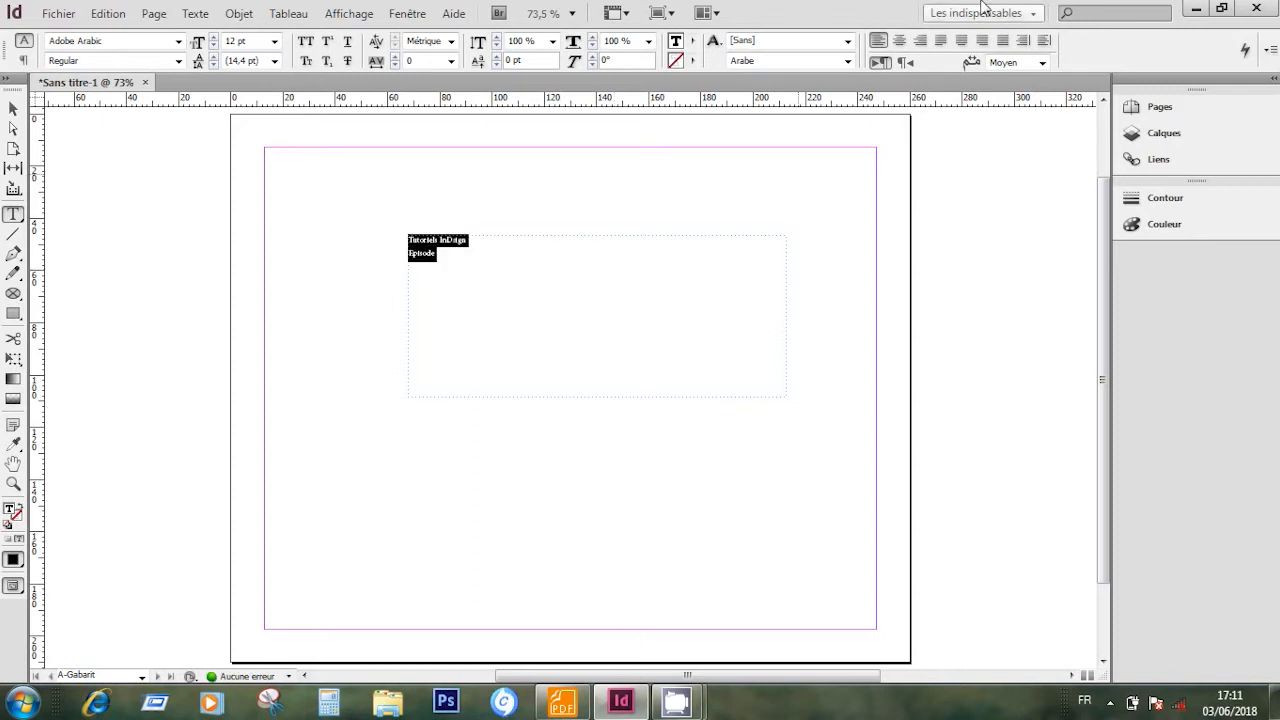
{"action": "left_click", "coordinate": [847, 61]}
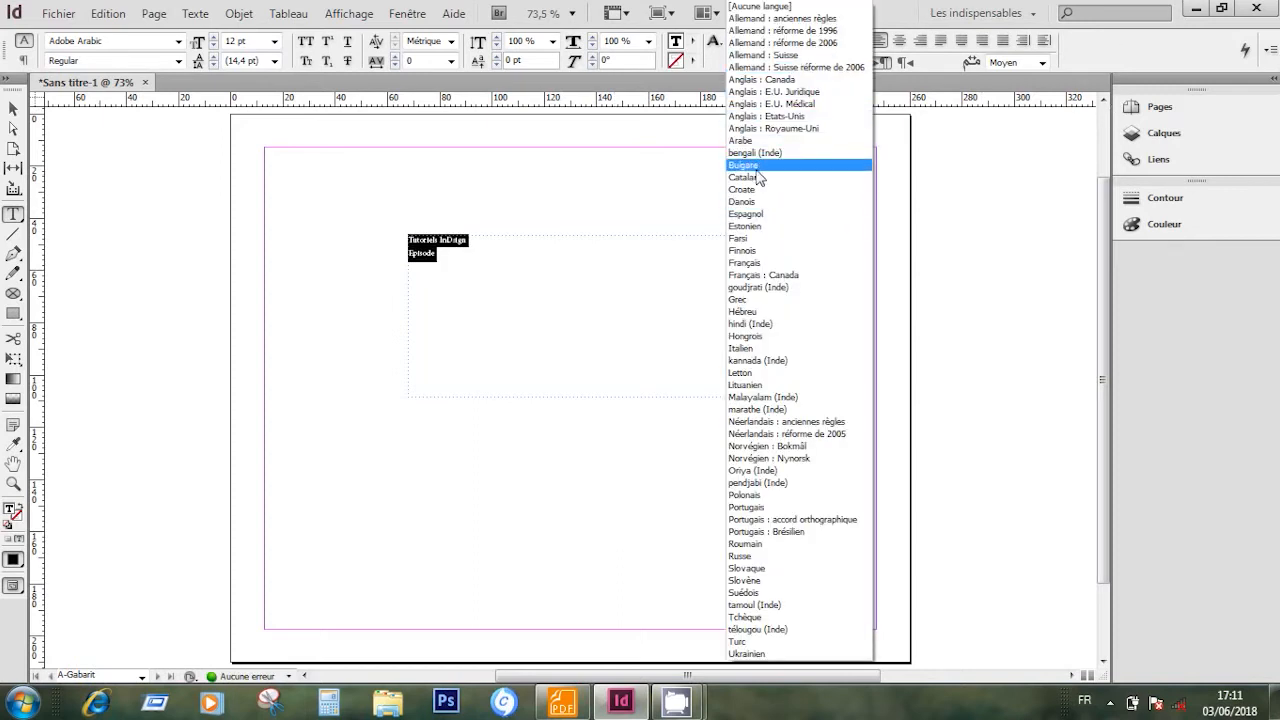
{"action": "left_click", "coordinate": [760, 263]}
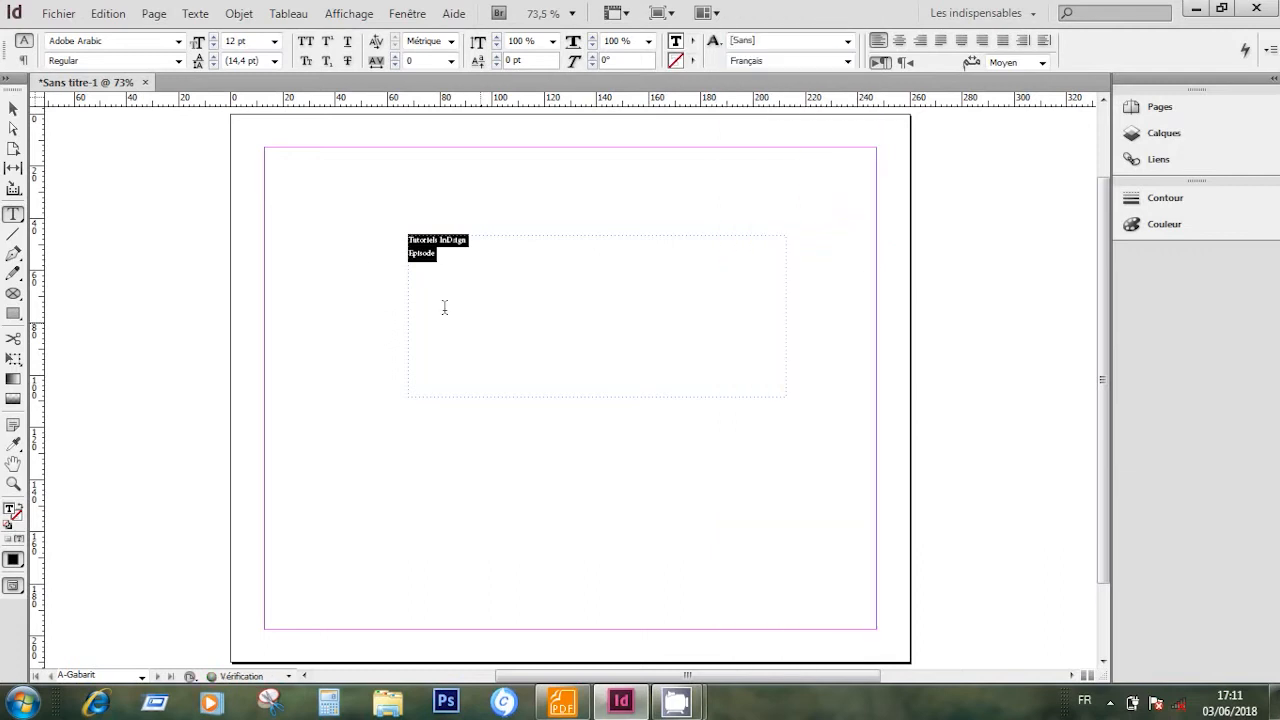
Complete the second title line as "Episode 8" and add a third line reading "Gestion des gabarits et des calques".
{"action": "left_click", "coordinate": [471, 255]}
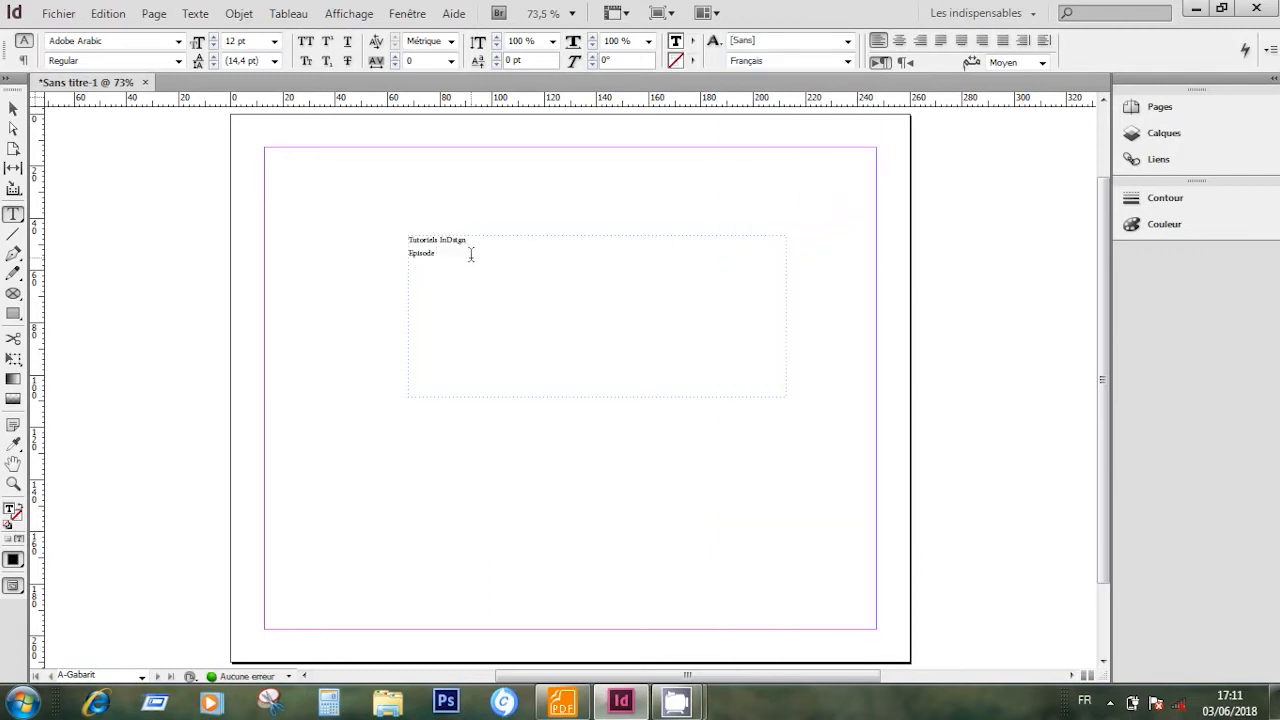
{"action": "type", "text": "_"}
{"action": "key", "text": "BackSpace"}
{"action": "type", "text": "8"}
{"action": "key", "text": "Return"}
{"action": "type", "text": "Gestion des"}
{"action": "type", "text": "gabarits et des calqu"}
Centre all the title text horizontally and vertically within its frame.
{"action": "key", "text": "ctrl+a"}
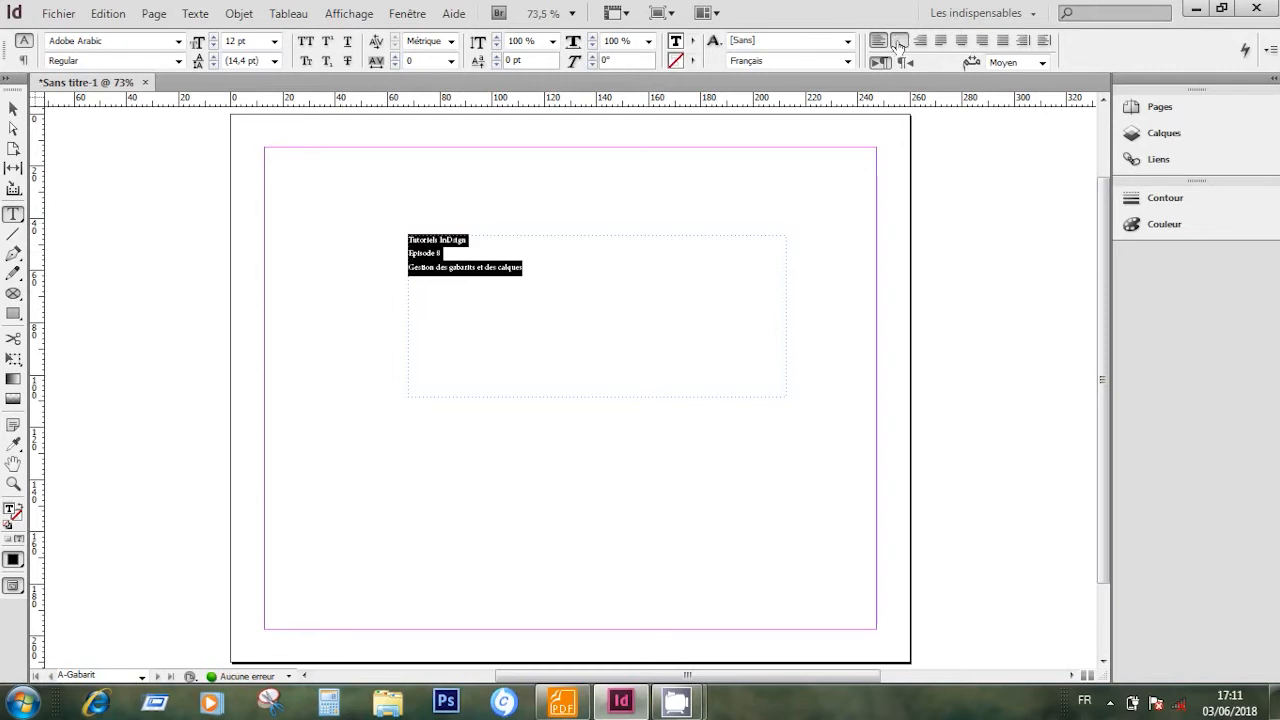
{"action": "left_click", "coordinate": [899, 40]}
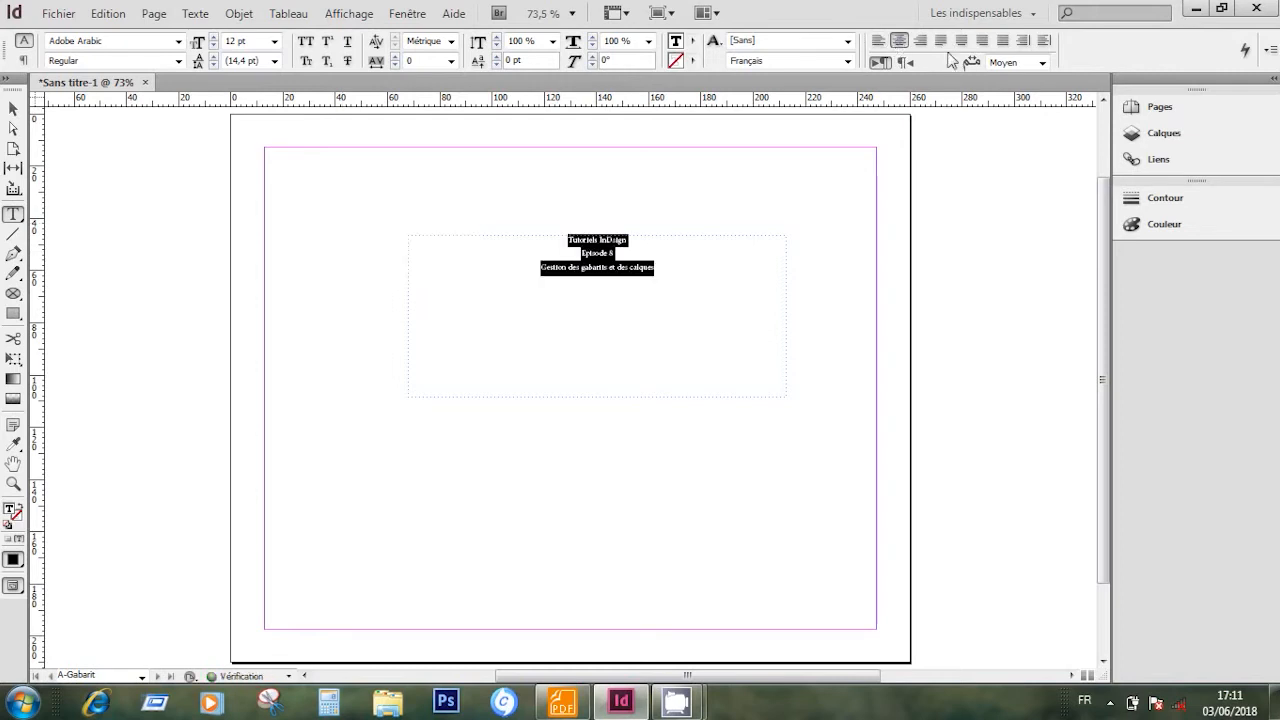
{"action": "left_click", "coordinate": [12, 108]}
{"action": "left_click", "coordinate": [1066, 62]}
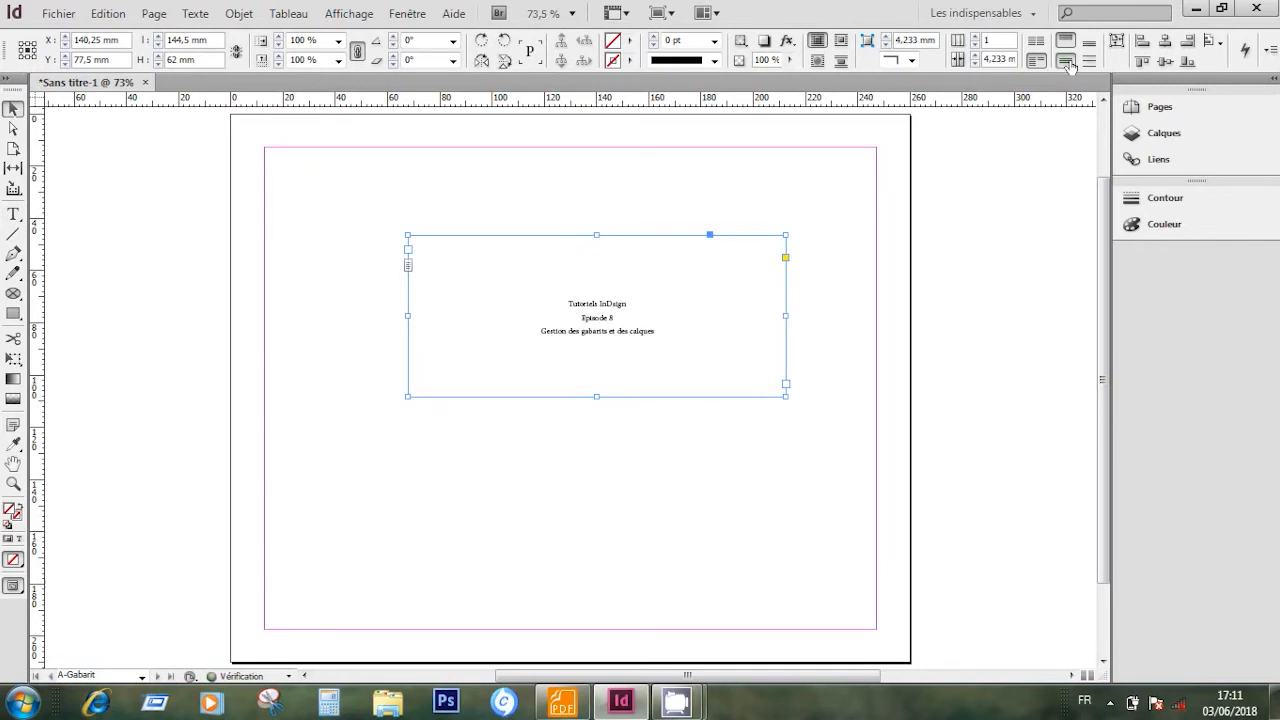
Increase the font size of the title frame's text to 29 pt.
{"action": "left_click", "coordinate": [13, 214]}
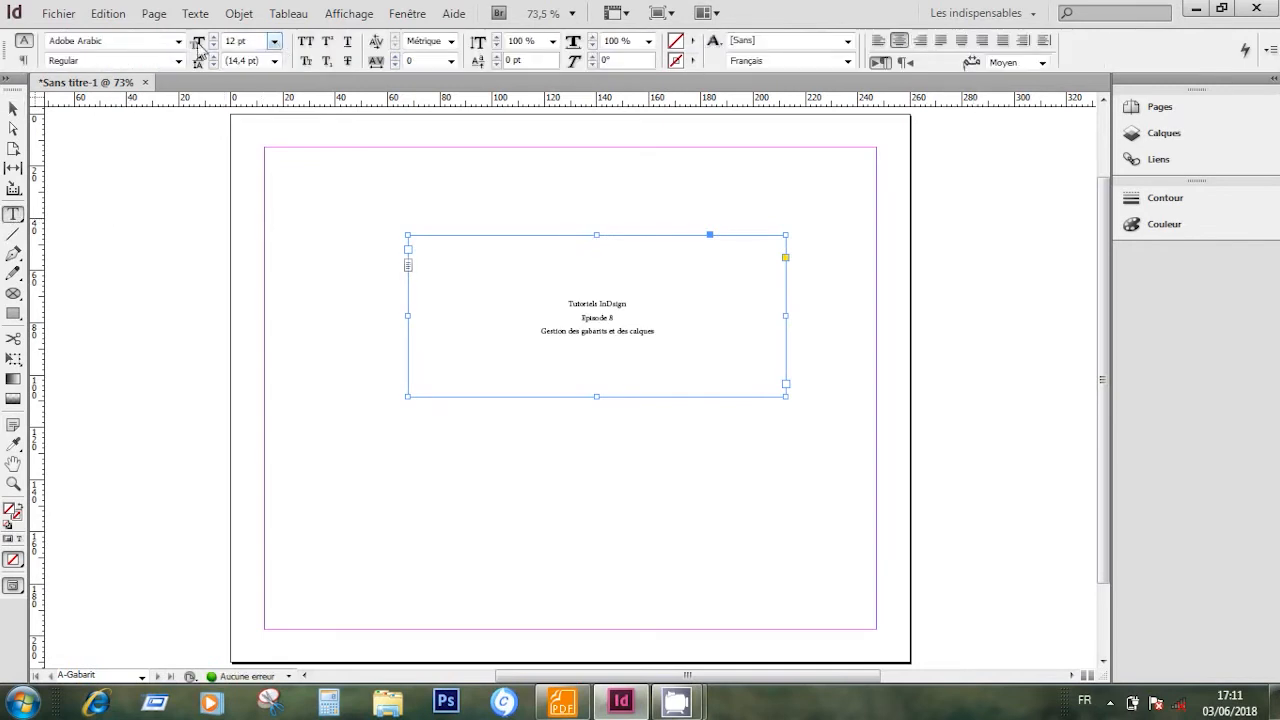
{"action": "left_click", "coordinate": [213, 37]}
{"action": "left_click", "coordinate": [213, 37]}
{"action": "left_click", "coordinate": [213, 37]}
{"action": "left_click", "coordinate": [213, 37]}
{"action": "left_click", "coordinate": [213, 37]}
{"action": "left_click", "coordinate": [213, 37]}
{"action": "left_click", "coordinate": [213, 37]}
{"action": "left_click", "coordinate": [213, 37]}
{"action": "left_click", "coordinate": [213, 37]}
{"action": "left_click", "coordinate": [213, 37]}
{"action": "left_click", "coordinate": [213, 37]}
{"action": "left_click", "coordinate": [213, 37]}
{"action": "left_click", "coordinate": [213, 37]}
{"action": "left_click", "coordinate": [213, 37]}
{"action": "left_click", "coordinate": [213, 37]}
{"action": "left_click", "coordinate": [213, 37]}
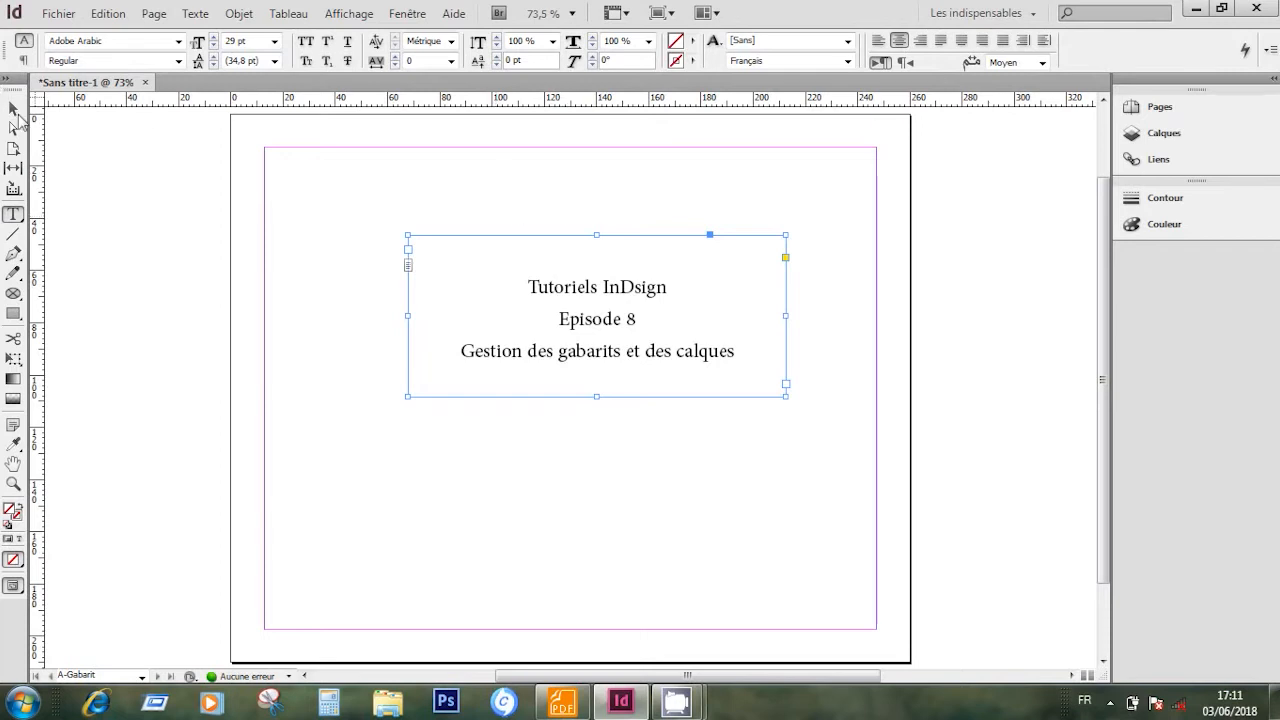
Move the title frame down to about the middle of the master page and deselect it.
{"action": "left_click", "coordinate": [13, 108]}
{"action": "left_click", "coordinate": [588, 199]}
{"action": "left_click_drag", "start_coordinate": [623, 289], "coordinate": [592, 372]}
{"action": "left_click", "coordinate": [846, 262]}
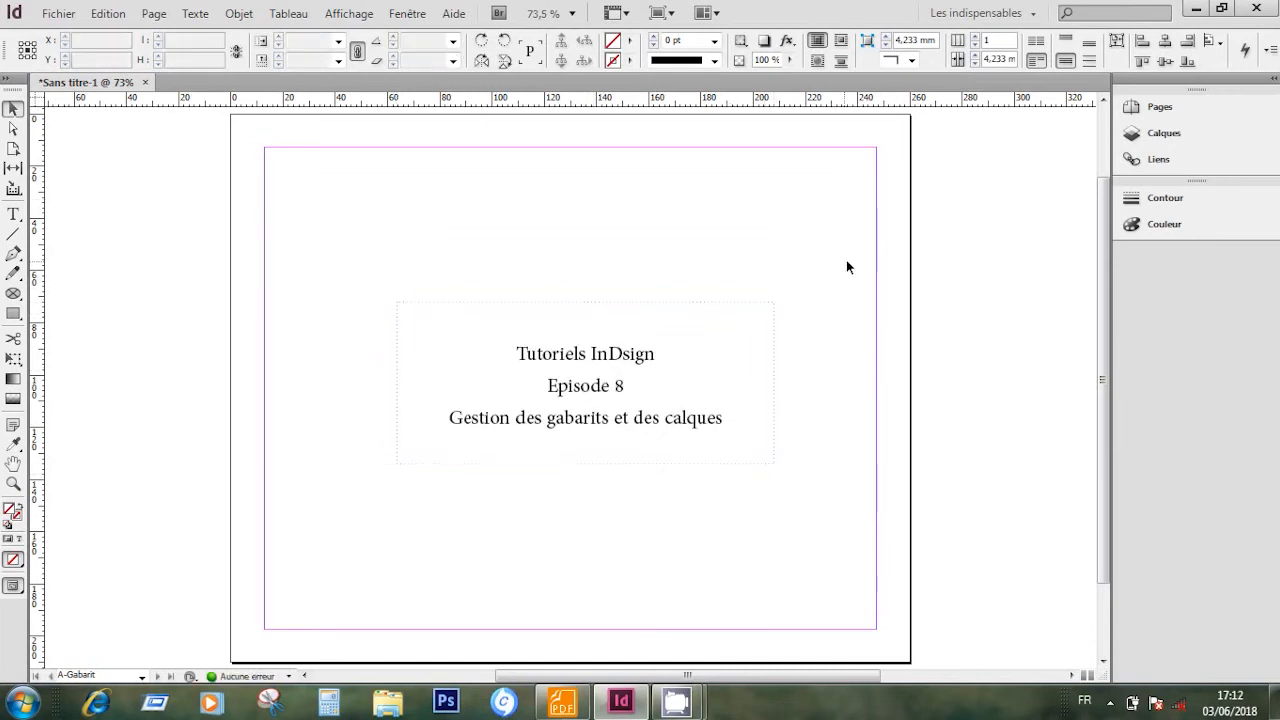
Display page 1 and look through the following document pages to check how the A-Gabarit title text is applied.
{"action": "left_click", "coordinate": [1158, 106]}
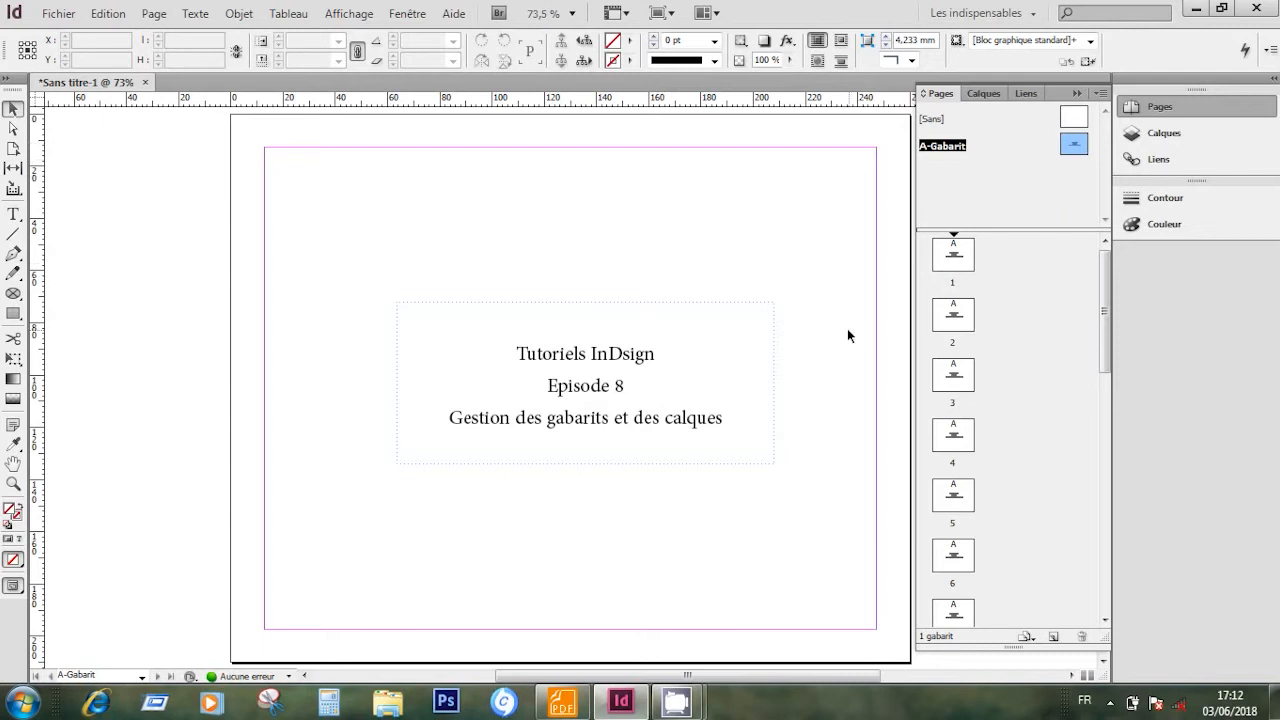
{"action": "left_click", "coordinate": [955, 260]}
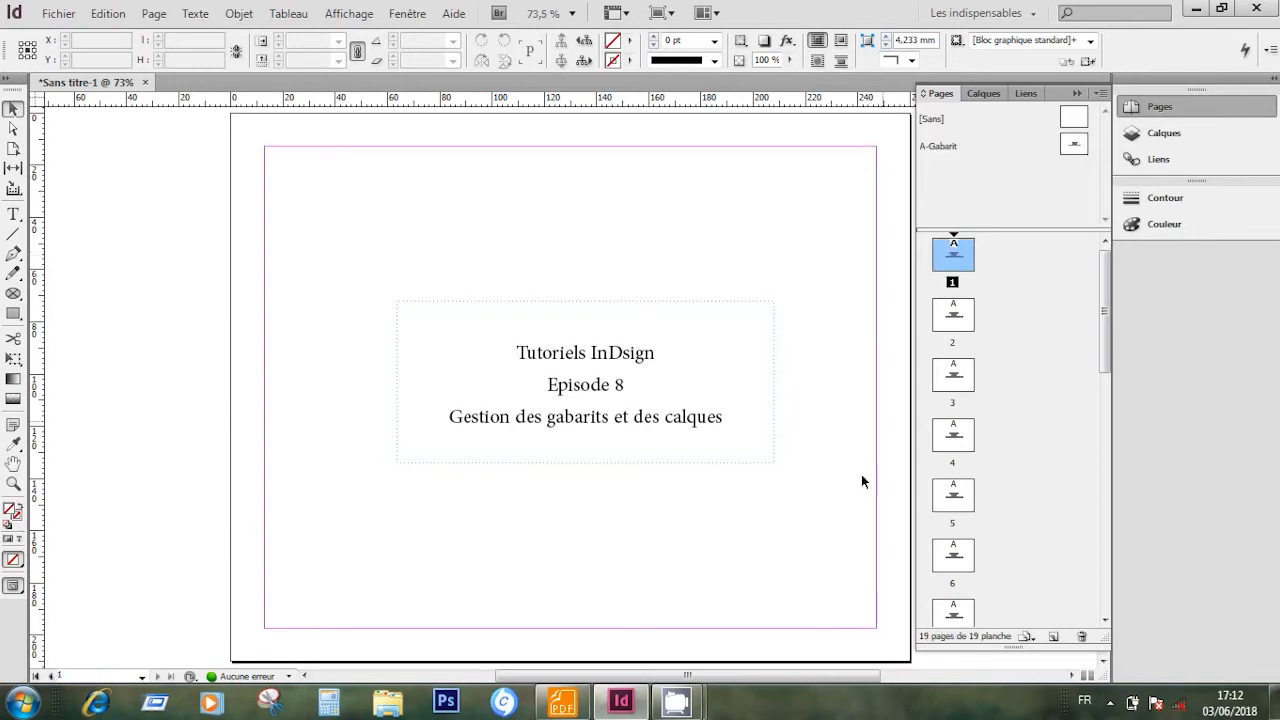
{"action": "scroll", "coordinate": [790, 463], "scroll_direction": "down", "scroll_amount": 3}
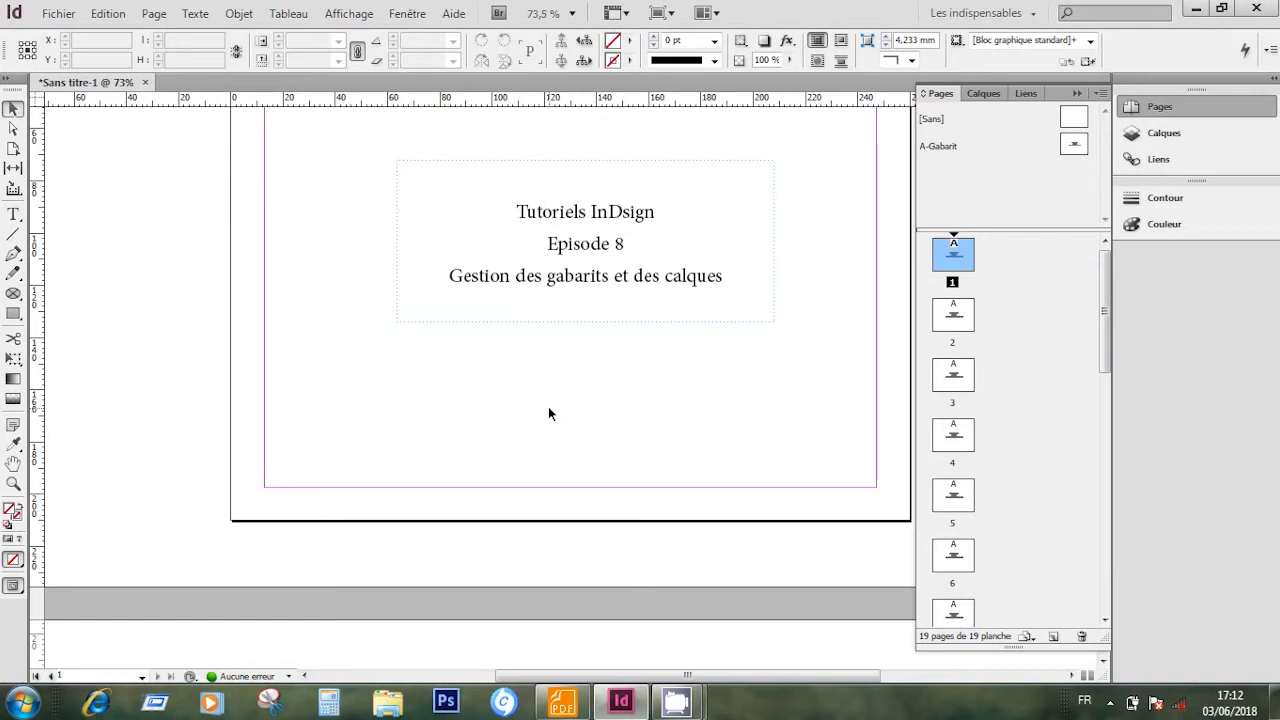
{"action": "scroll", "coordinate": [548, 406], "scroll_direction": "down", "scroll_amount": 5}
{"action": "scroll", "coordinate": [548, 402], "scroll_direction": "down", "scroll_amount": 20}
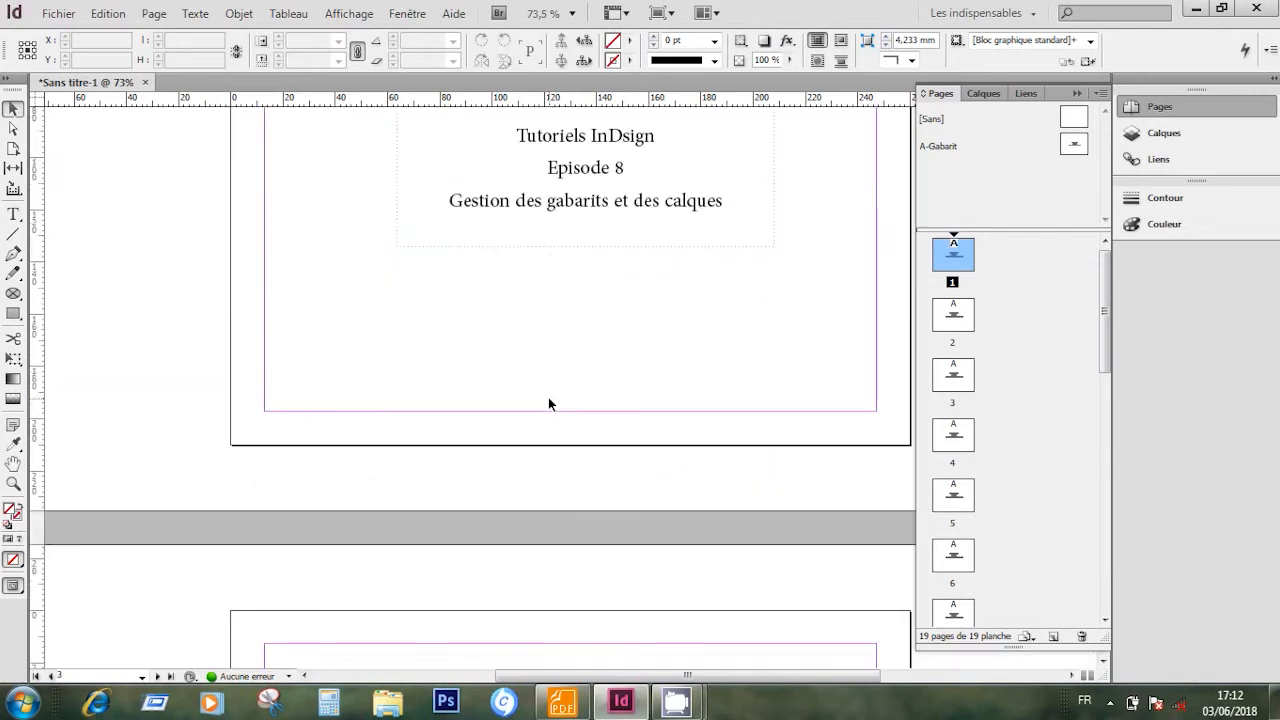
{"action": "scroll", "coordinate": [551, 397], "scroll_direction": "down", "scroll_amount": 20}
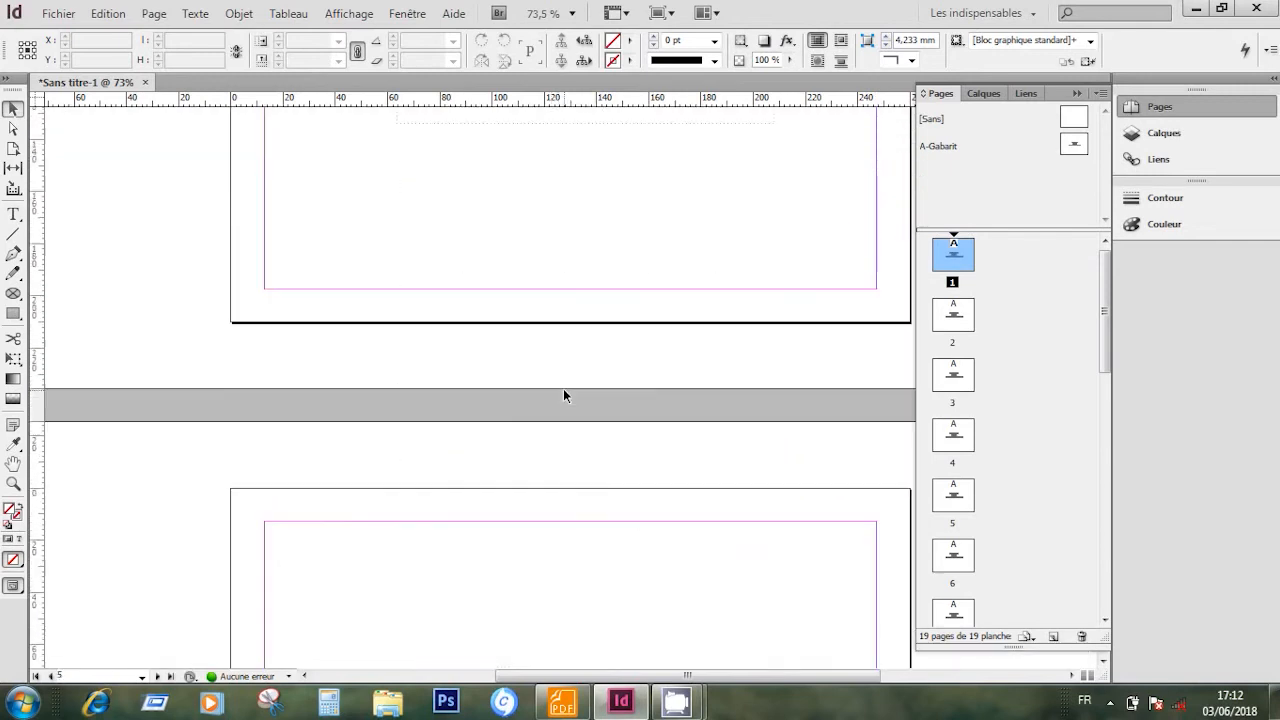
{"action": "scroll", "coordinate": [568, 391], "scroll_direction": "down", "scroll_amount": 20}
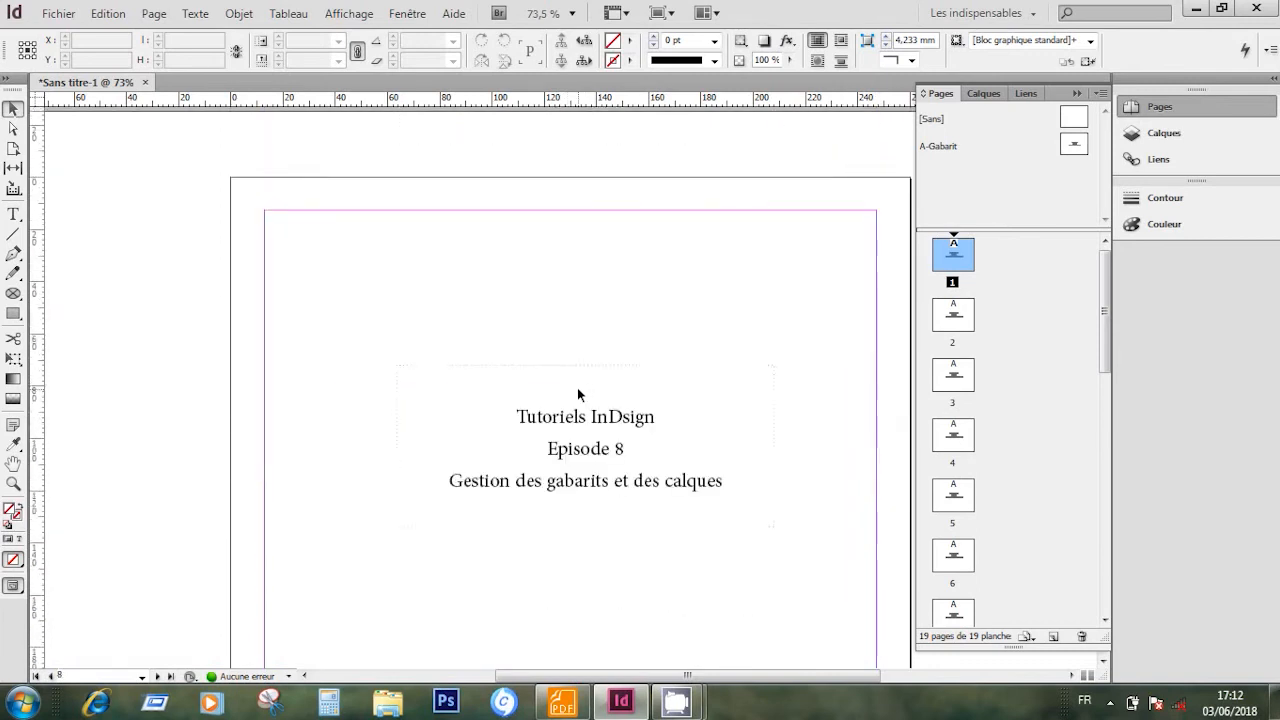
{"action": "scroll", "coordinate": [578, 397], "scroll_direction": "down", "scroll_amount": 20}
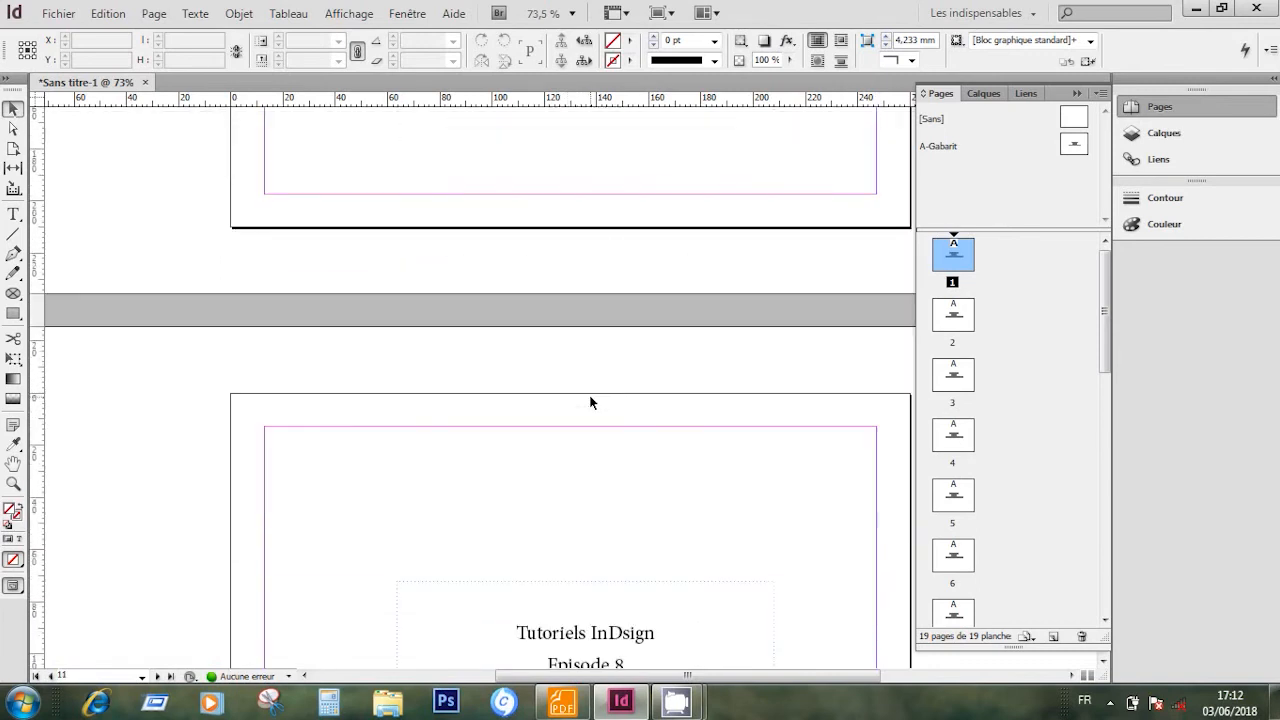
{"action": "scroll", "coordinate": [591, 402], "scroll_direction": "down", "scroll_amount": 5}
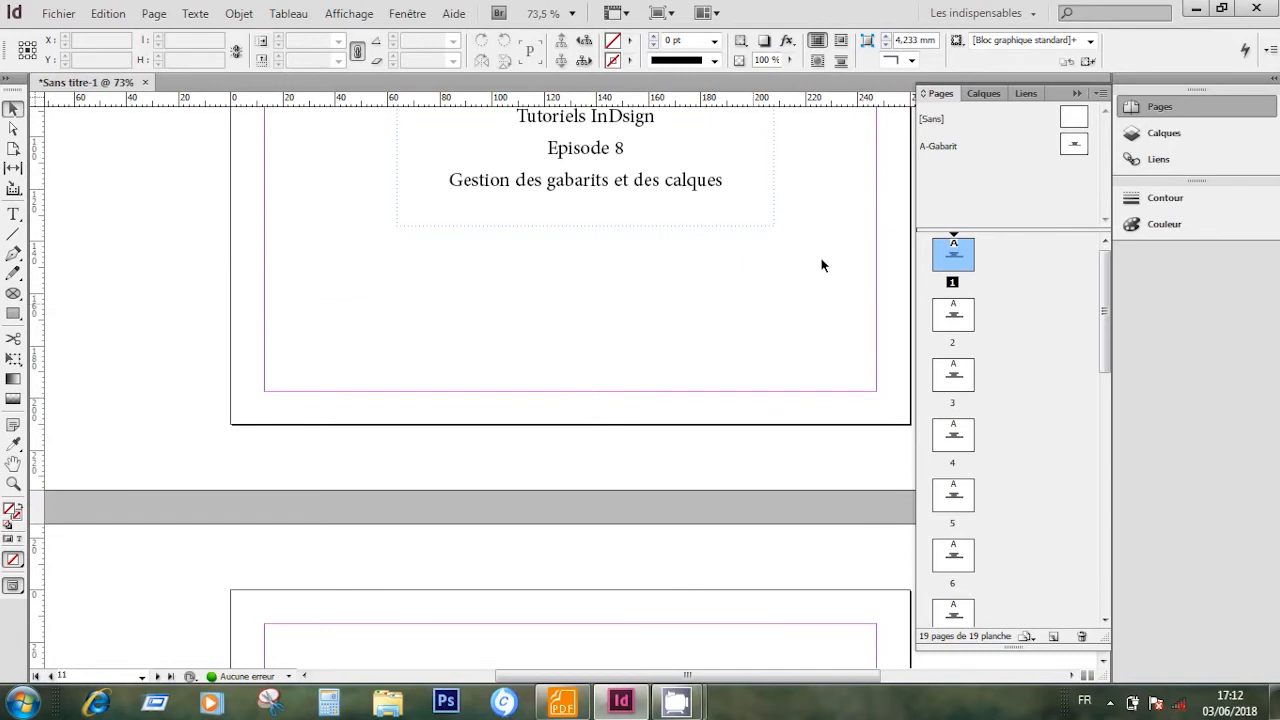
{"action": "scroll", "coordinate": [765, 312], "scroll_direction": "up", "scroll_amount": 8}
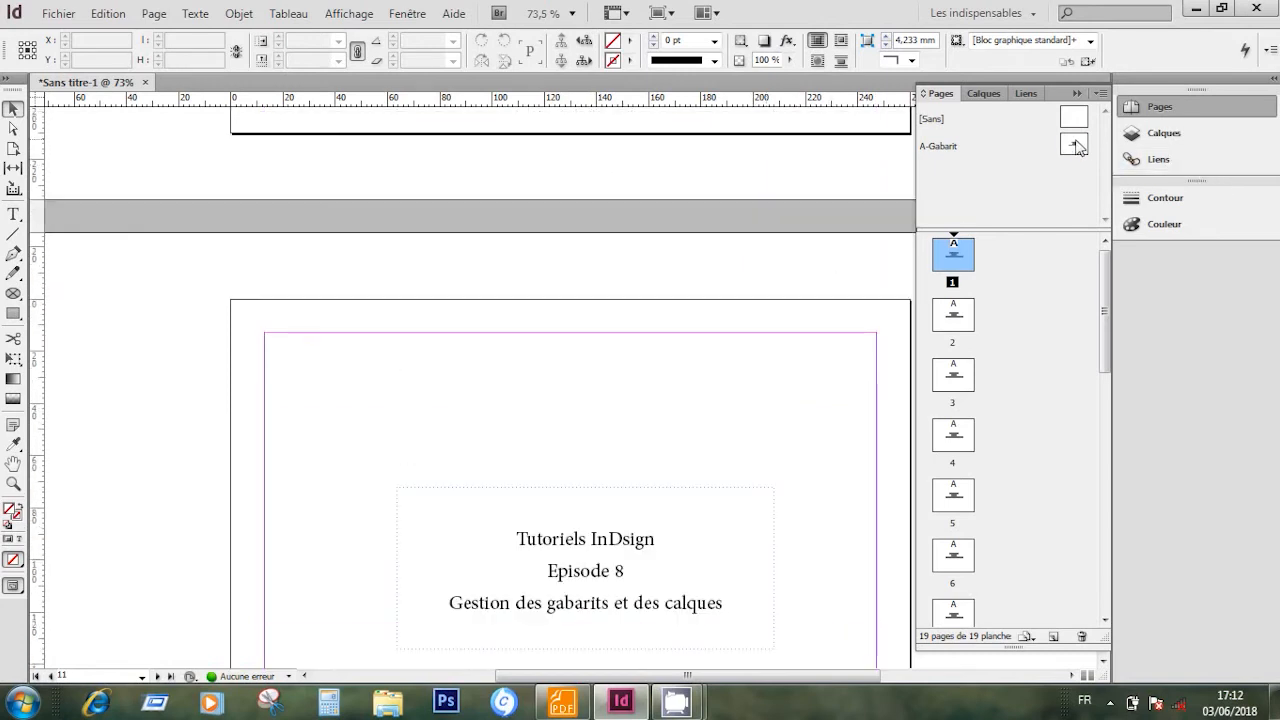
Reopen the A-Gabarit master page and draw a footer text frame about 187.5 × 5 mm in its bottom margin.
{"action": "double_click", "coordinate": [1074, 145]}
{"action": "scroll", "coordinate": [502, 589], "scroll_direction": "down", "scroll_amount": 4}
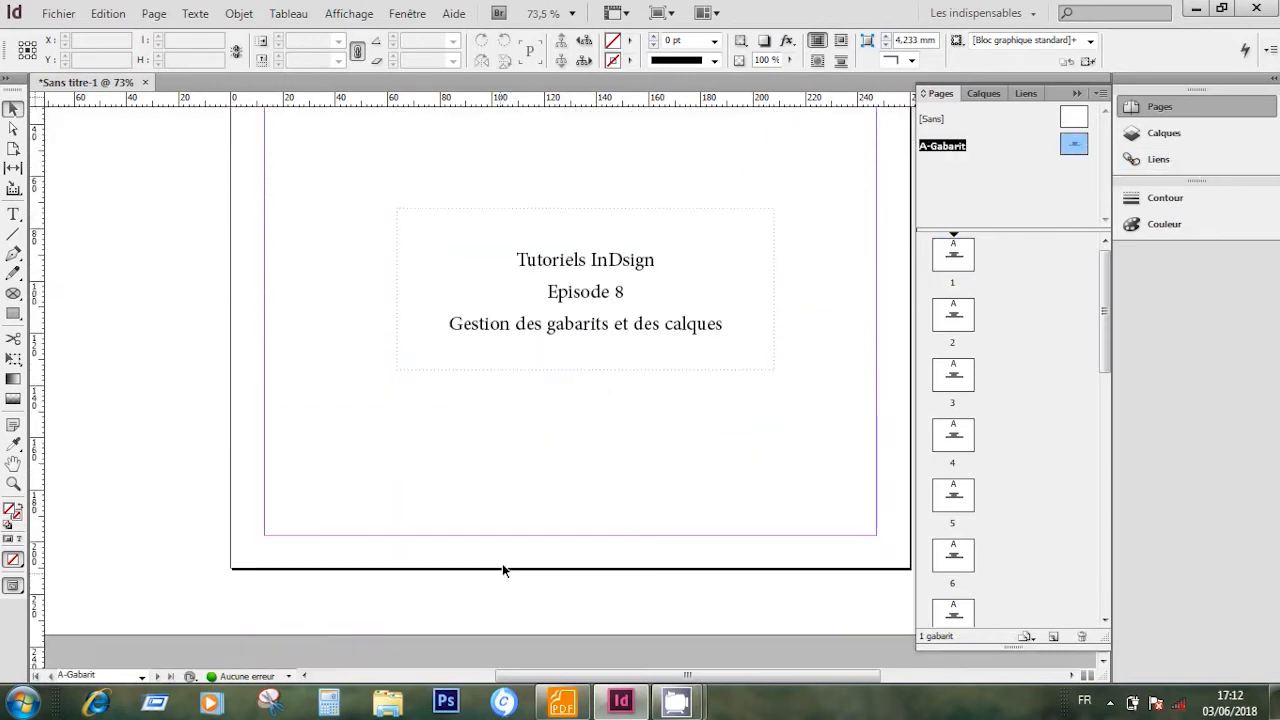
{"action": "left_click", "coordinate": [14, 216]}
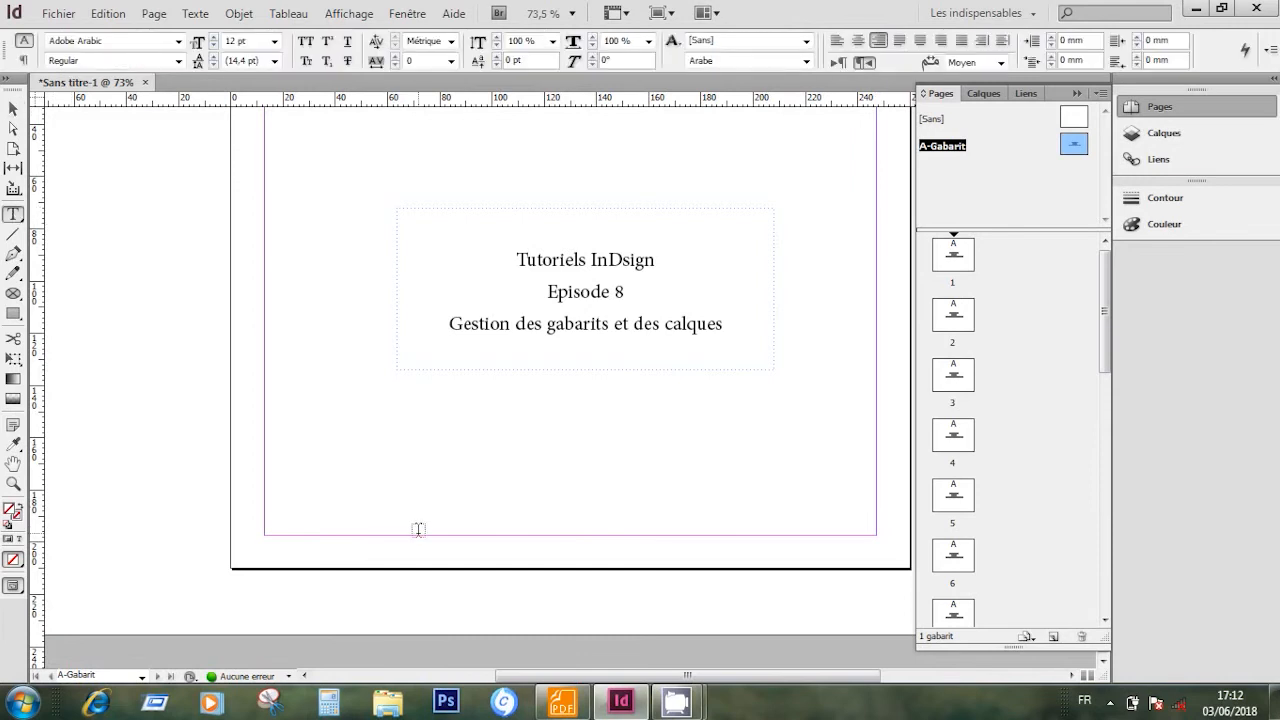
{"action": "left_click_drag", "start_coordinate": [337, 545], "coordinate": [829, 557]}
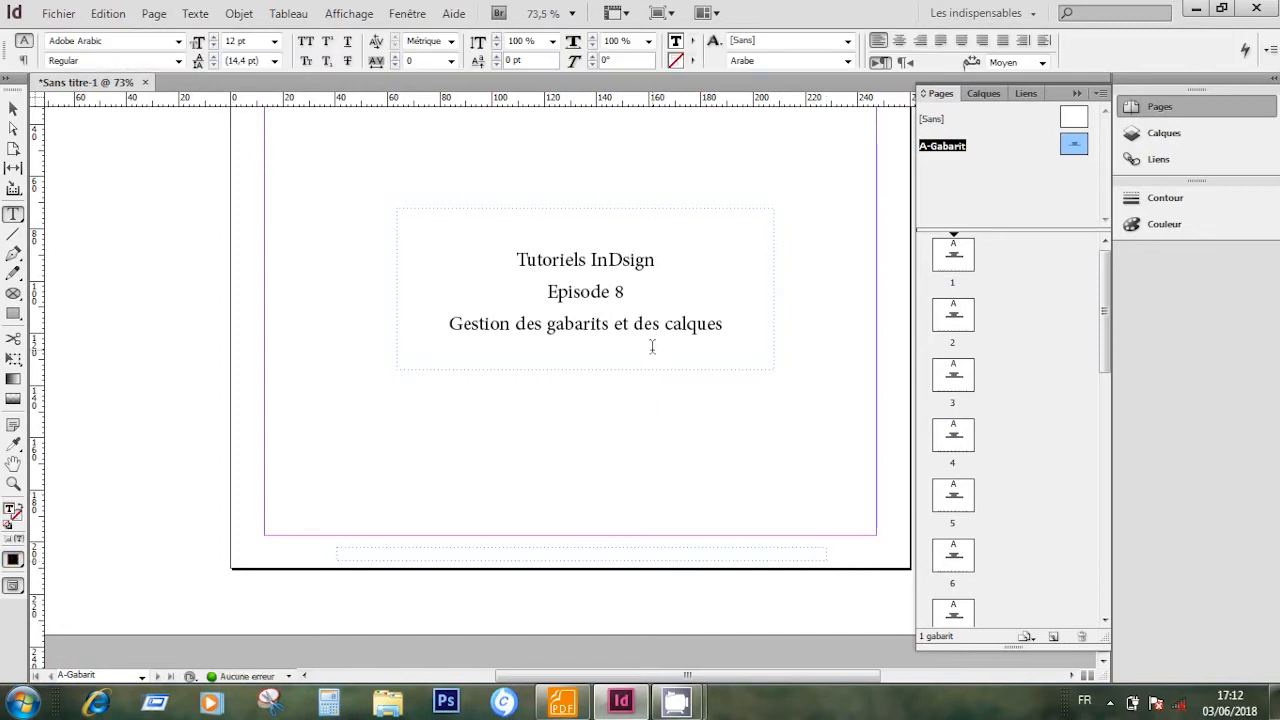
Enter the author's full name in the footer, followed by ", Enseignant Chercheur en Infographie - Université Gaston Berger de Saint-Louis".
{"action": "type", "text": "Maodo KANÉ"}
{"action": "type", "text": ", Enseignant Chercheur"}
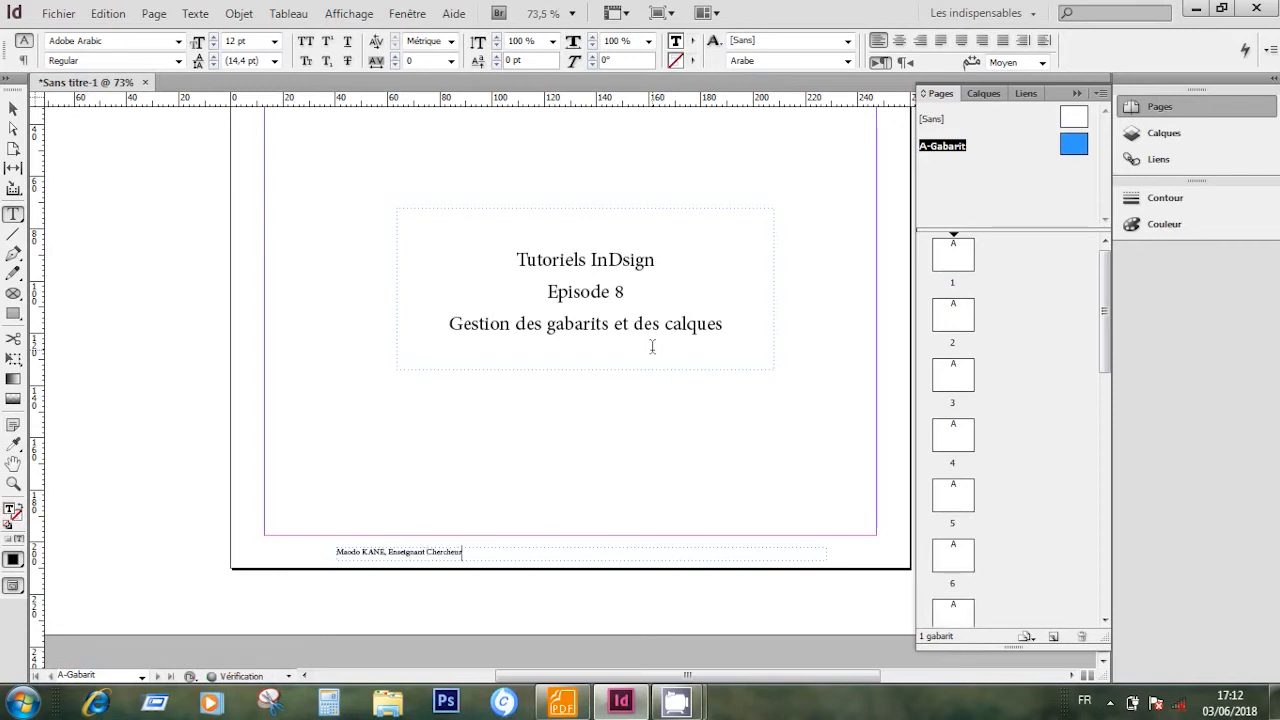
{"action": "type", "text": " en Infographie -"}
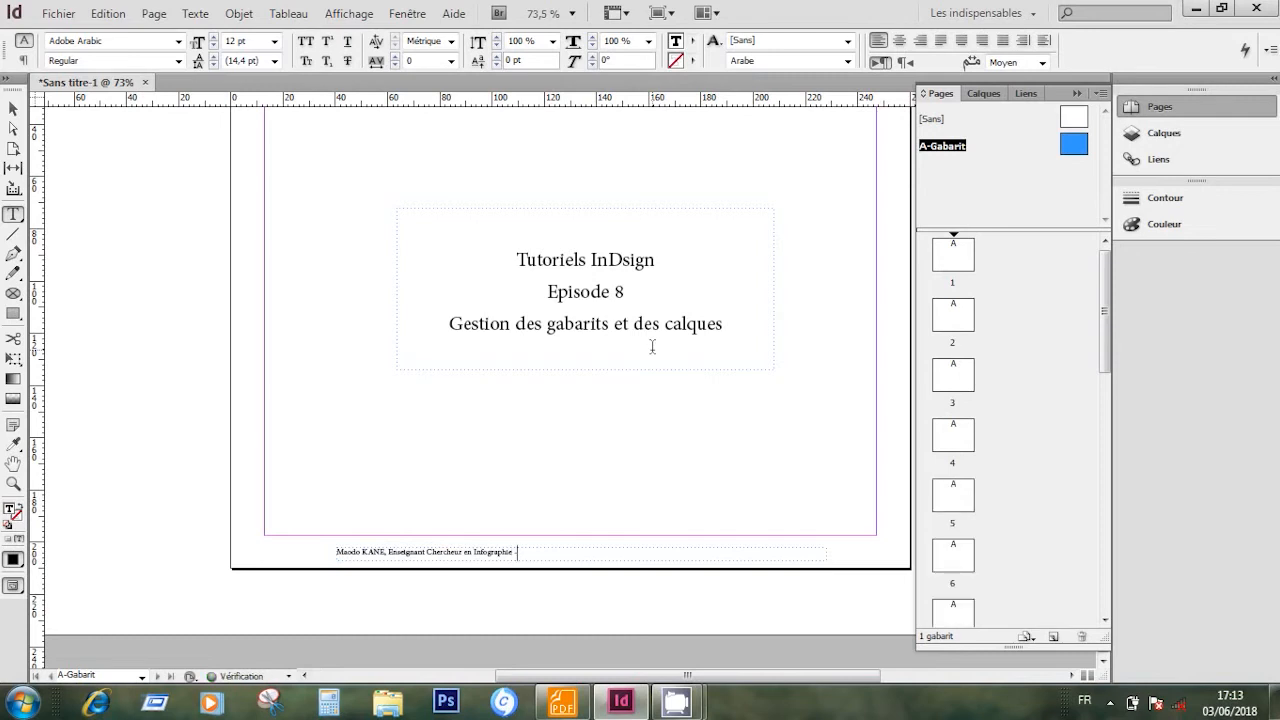
{"action": "type", "text": "Université"}
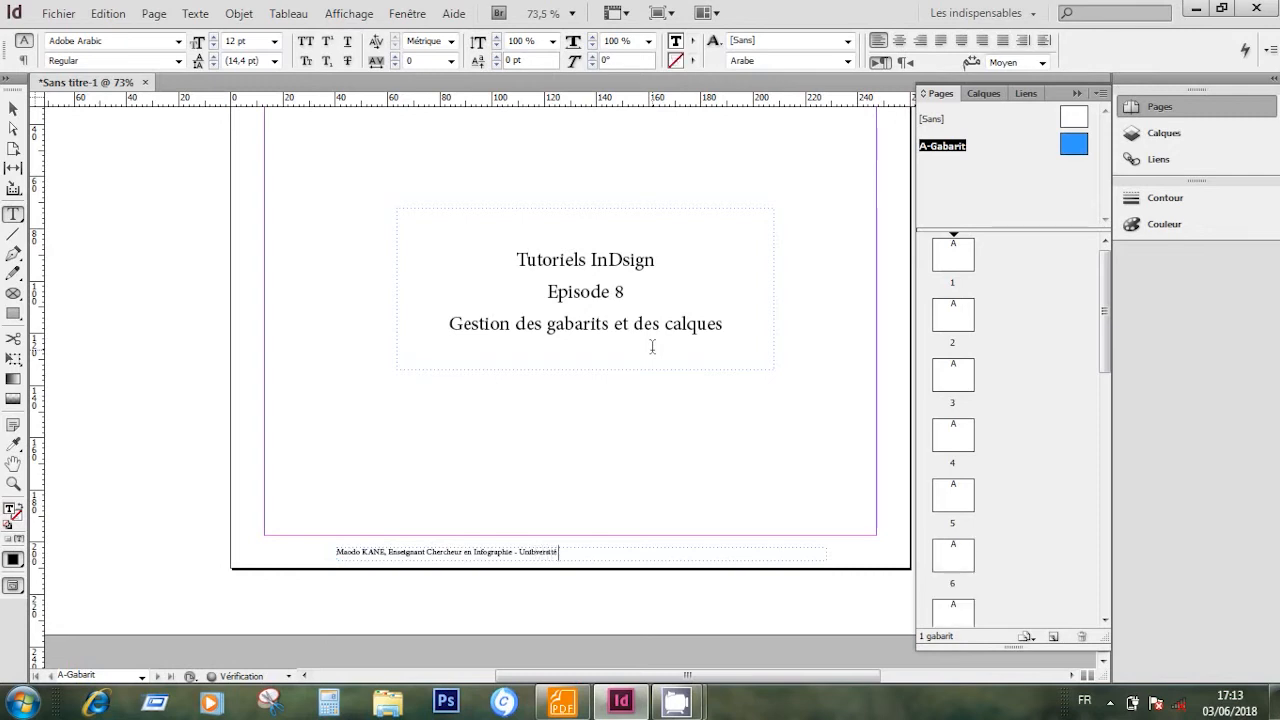
{"action": "type", "text": " Gaston Berger de Saint"}
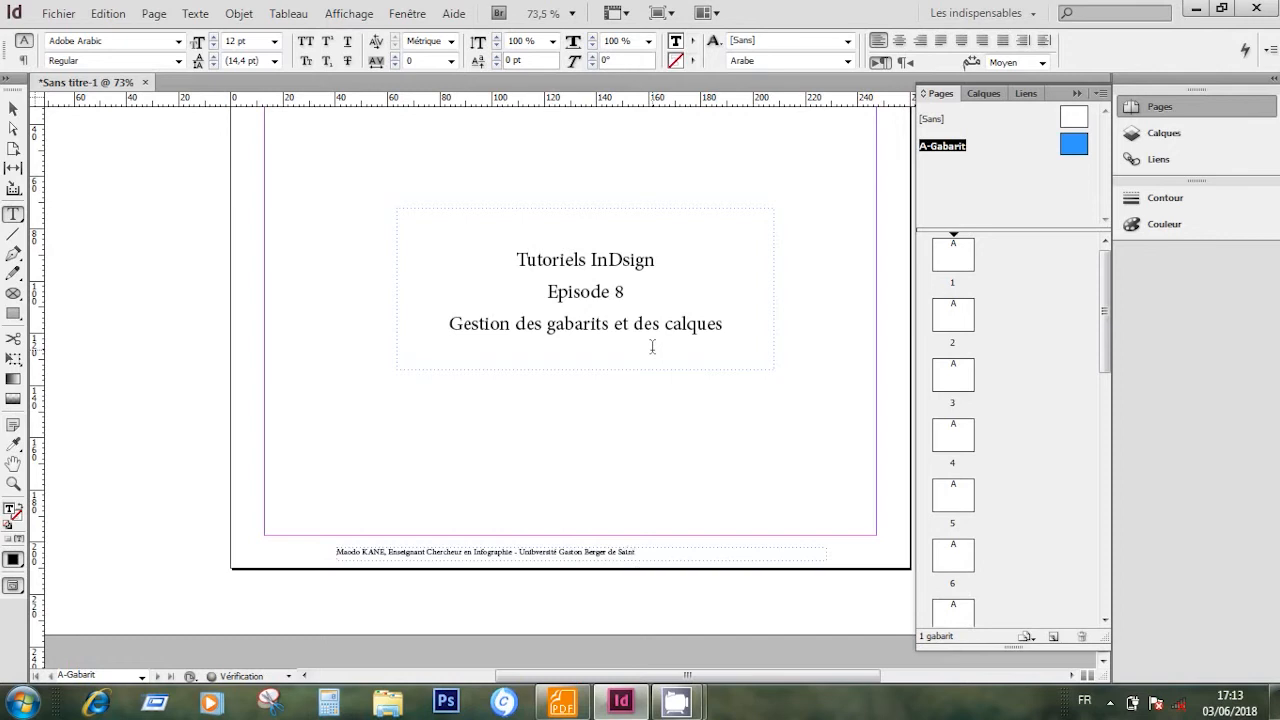
{"action": "type", "text": "is"}
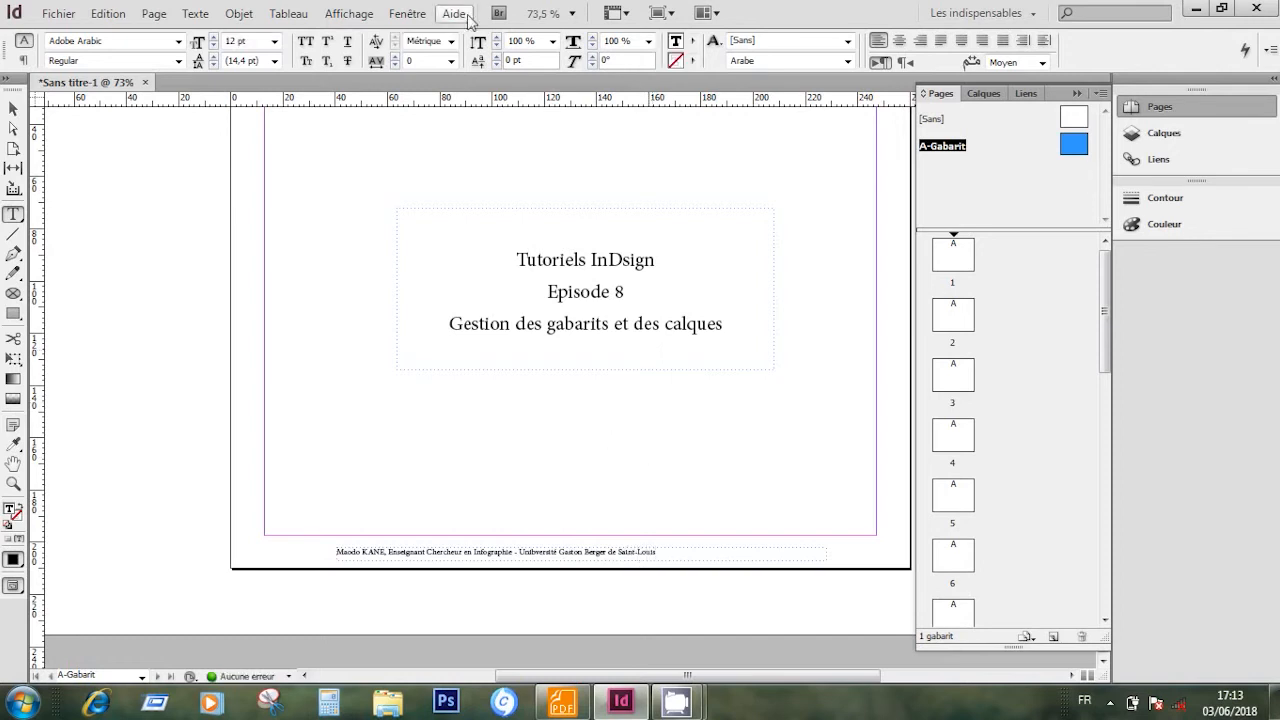
Centre the footer text horizontally and extend its frame upward to a height of about 7 mm.
{"action": "left_click", "coordinate": [899, 40]}
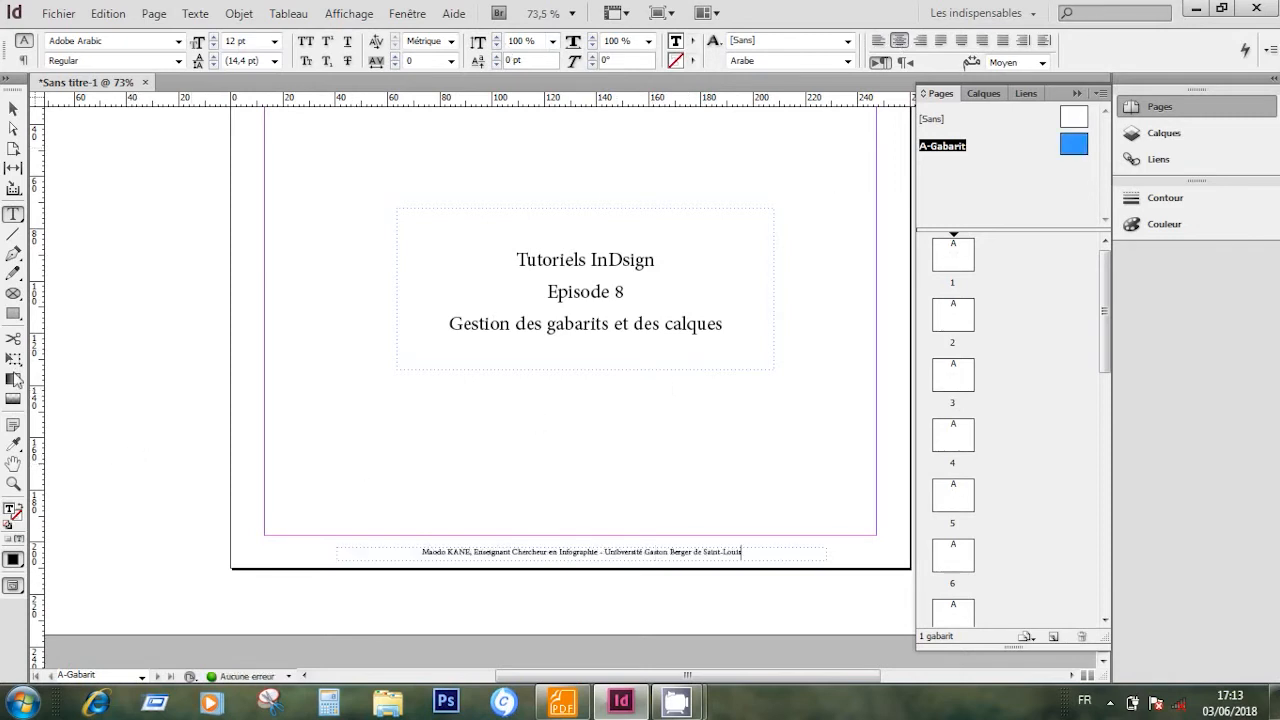
{"action": "left_click", "coordinate": [13, 108]}
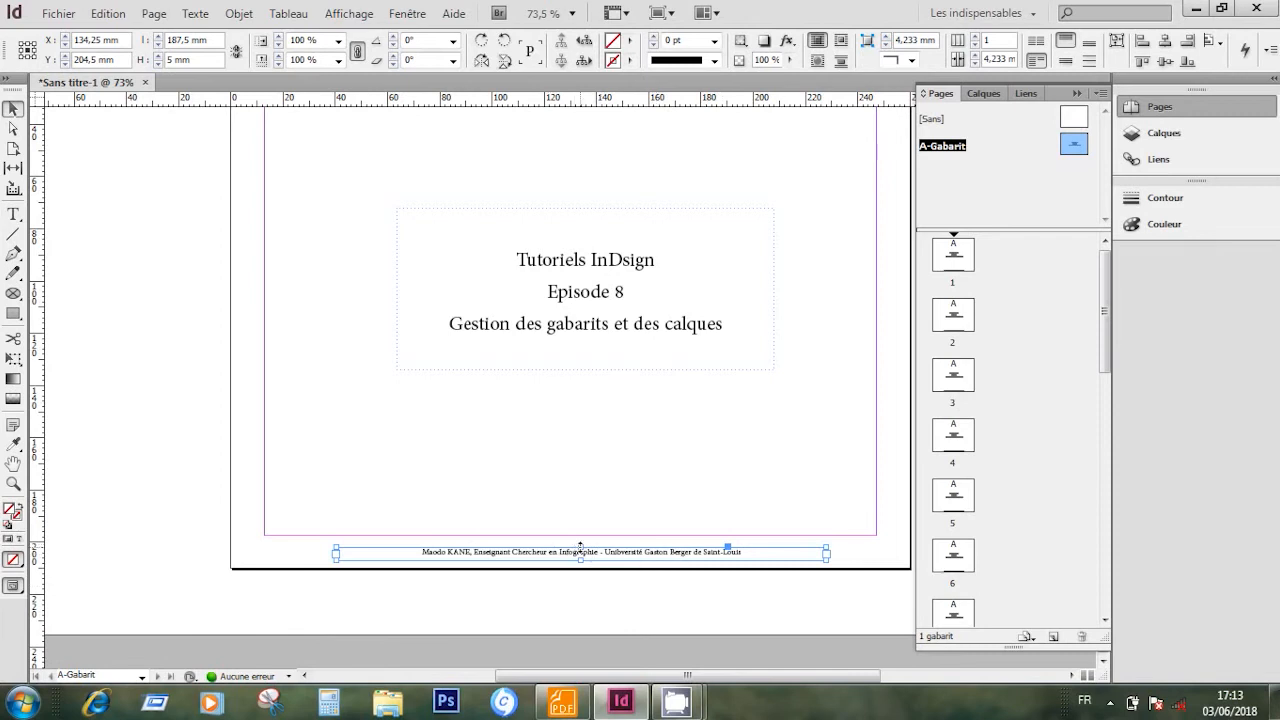
{"action": "left_click_drag", "start_coordinate": [580, 547], "coordinate": [580, 541]}
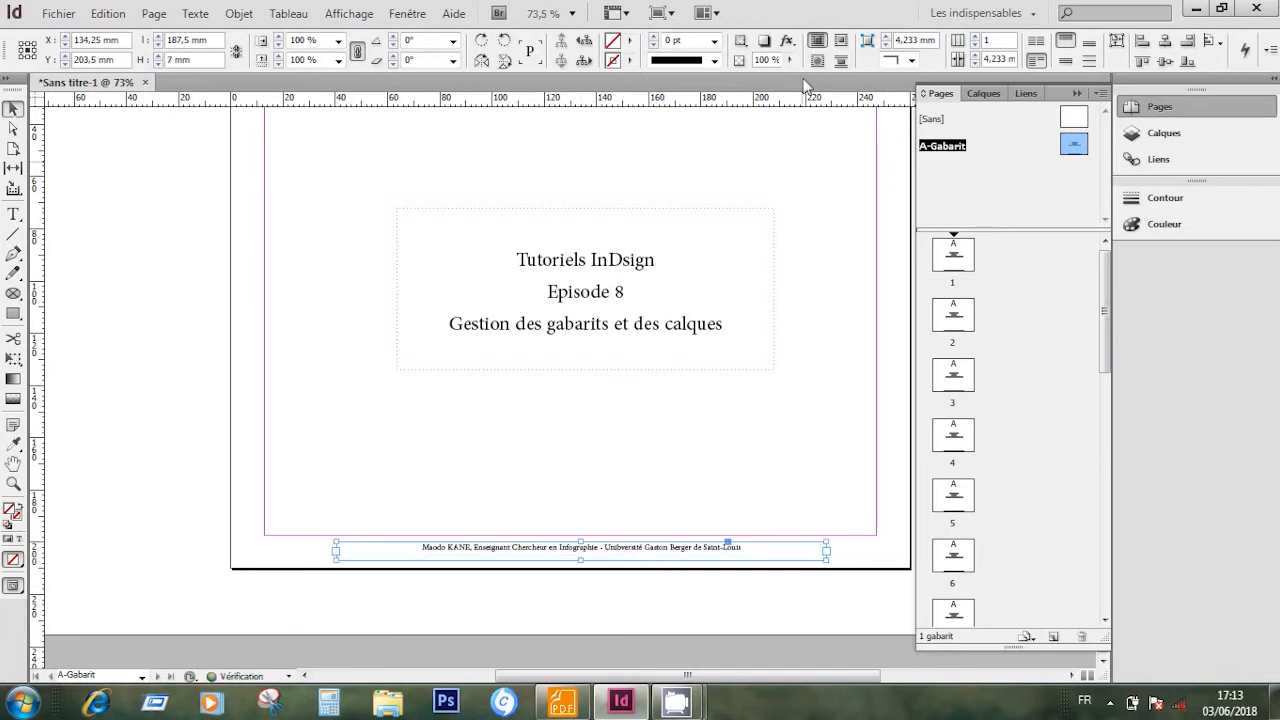
Centre the footer text vertically within its frame on the A-Gabarit master page.
{"action": "left_click", "coordinate": [1064, 61]}
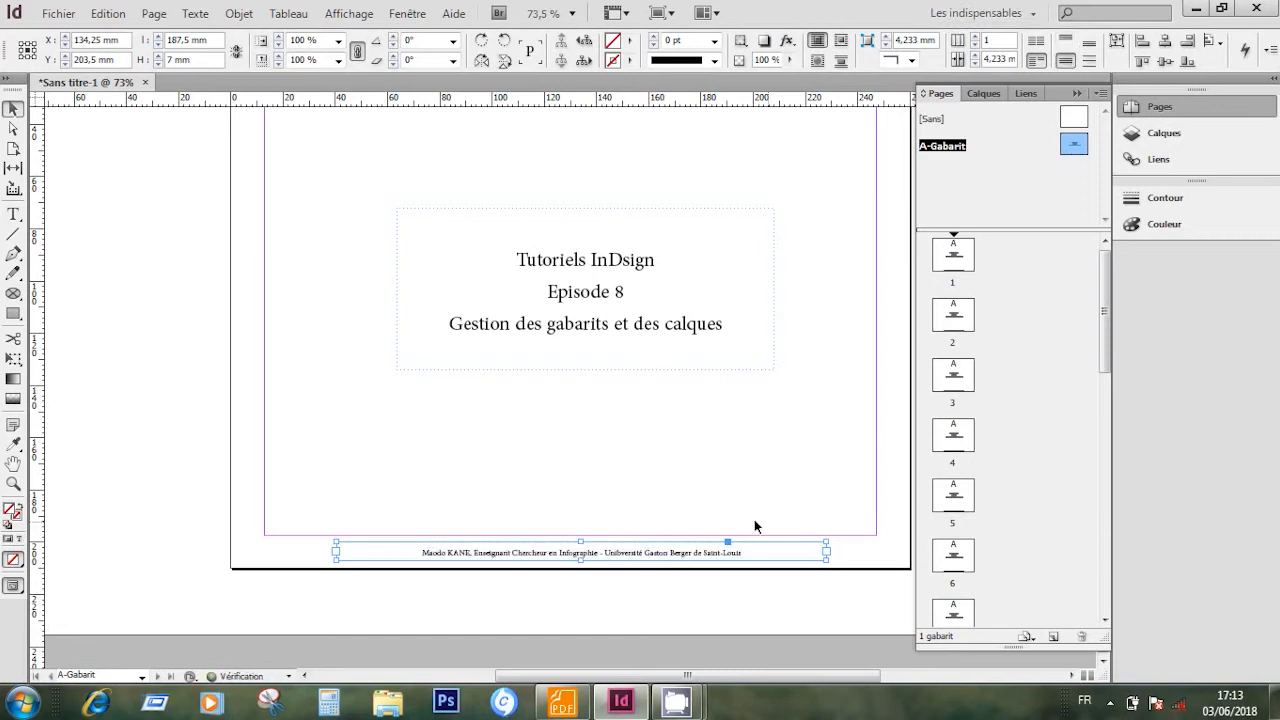
{"action": "left_click", "coordinate": [780, 446]}
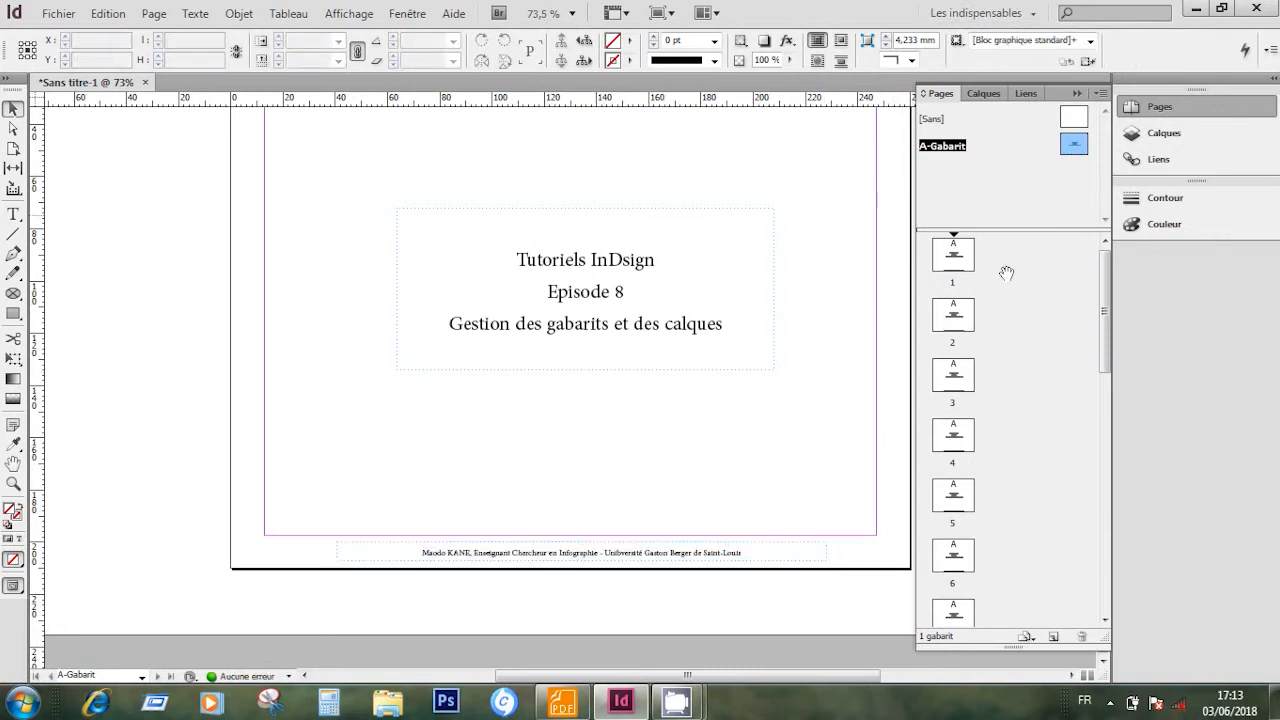
Display page 1 and look through the document pages to check the A-Gabarit title and footer on each.
{"action": "double_click", "coordinate": [958, 257]}
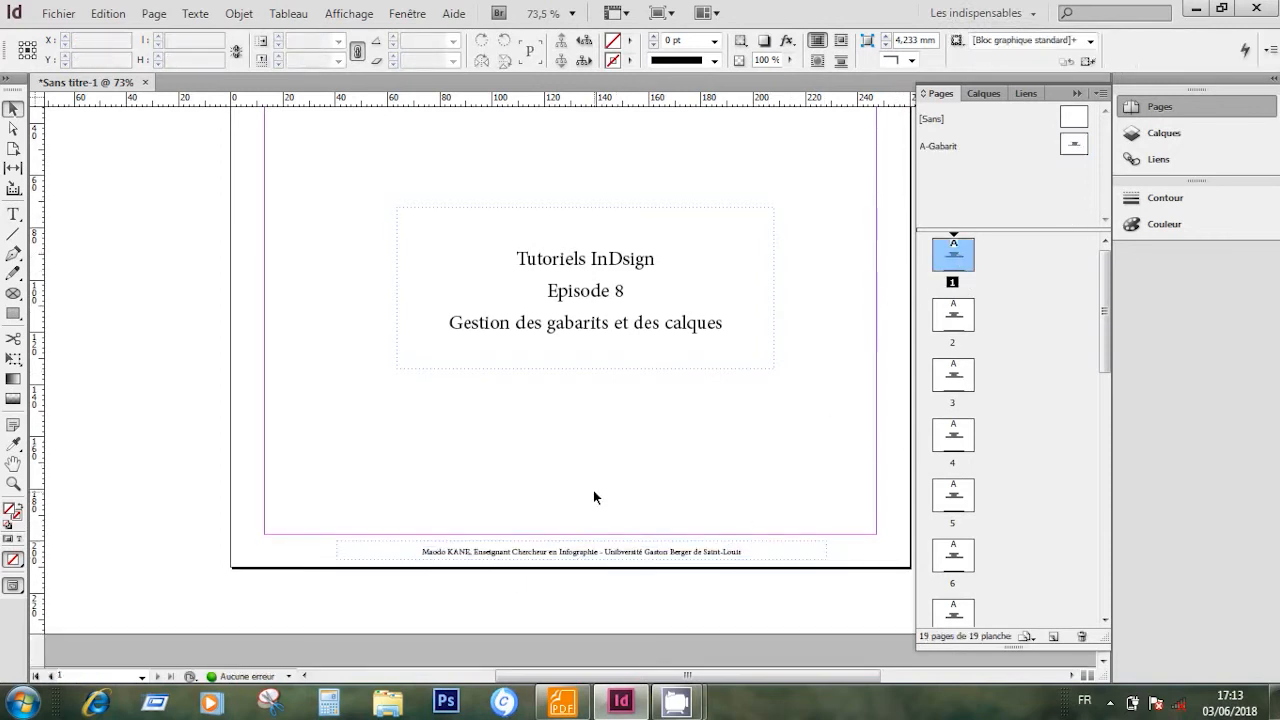
{"action": "scroll", "coordinate": [593, 497], "scroll_direction": "down", "scroll_amount": 10}
{"action": "scroll", "coordinate": [594, 491], "scroll_direction": "down", "scroll_amount": 20}
{"action": "scroll", "coordinate": [625, 505], "scroll_direction": "down", "scroll_amount": 20}
{"action": "scroll", "coordinate": [640, 496], "scroll_direction": "down", "scroll_amount": 15}
{"action": "scroll", "coordinate": [642, 482], "scroll_direction": "down", "scroll_amount": 15}
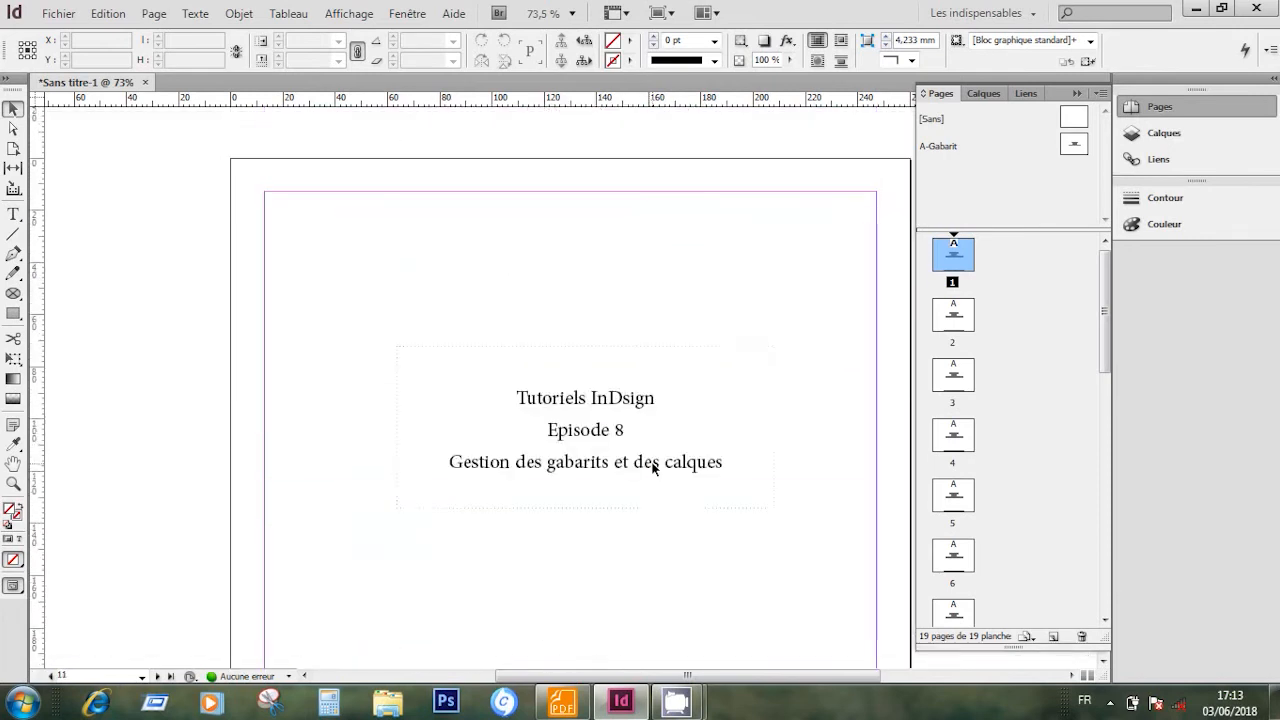
{"action": "scroll", "coordinate": [653, 463], "scroll_direction": "down", "scroll_amount": 15}
{"action": "scroll", "coordinate": [653, 459], "scroll_direction": "down", "scroll_amount": 15}
{"action": "scroll", "coordinate": [655, 461], "scroll_direction": "up", "scroll_amount": 20}
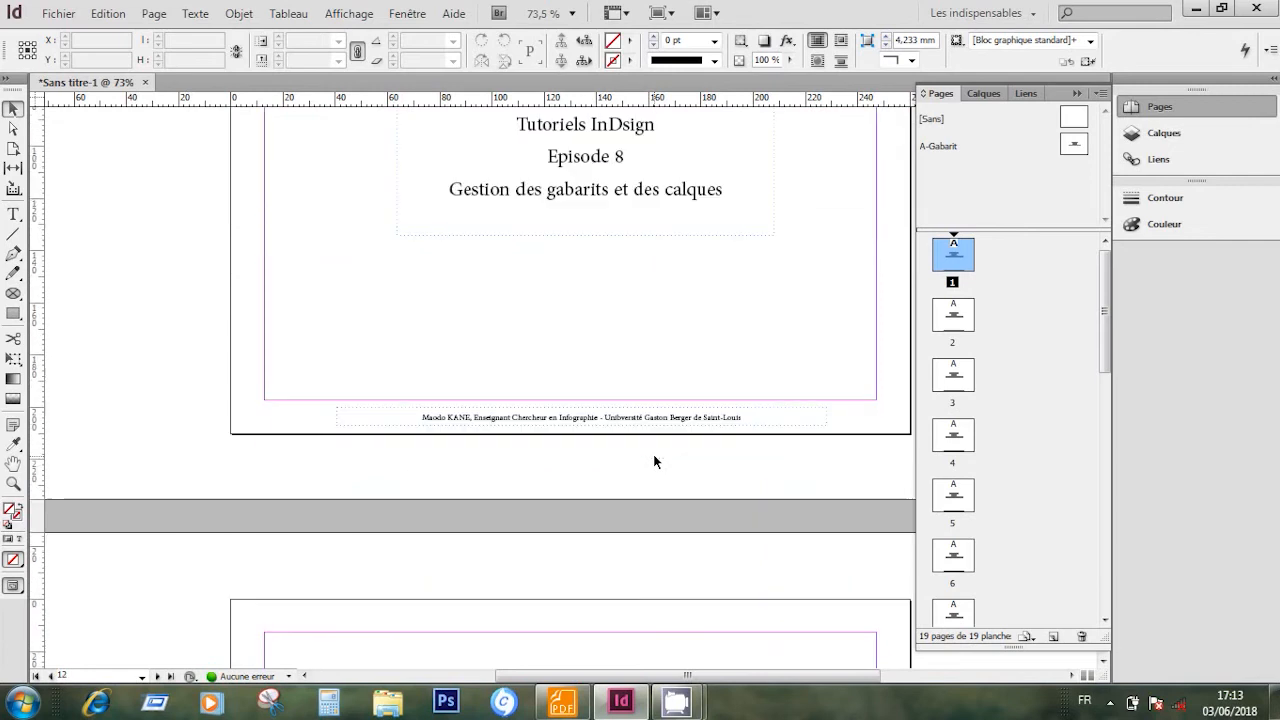
{"action": "scroll", "coordinate": [655, 461], "scroll_direction": "up", "scroll_amount": 3}
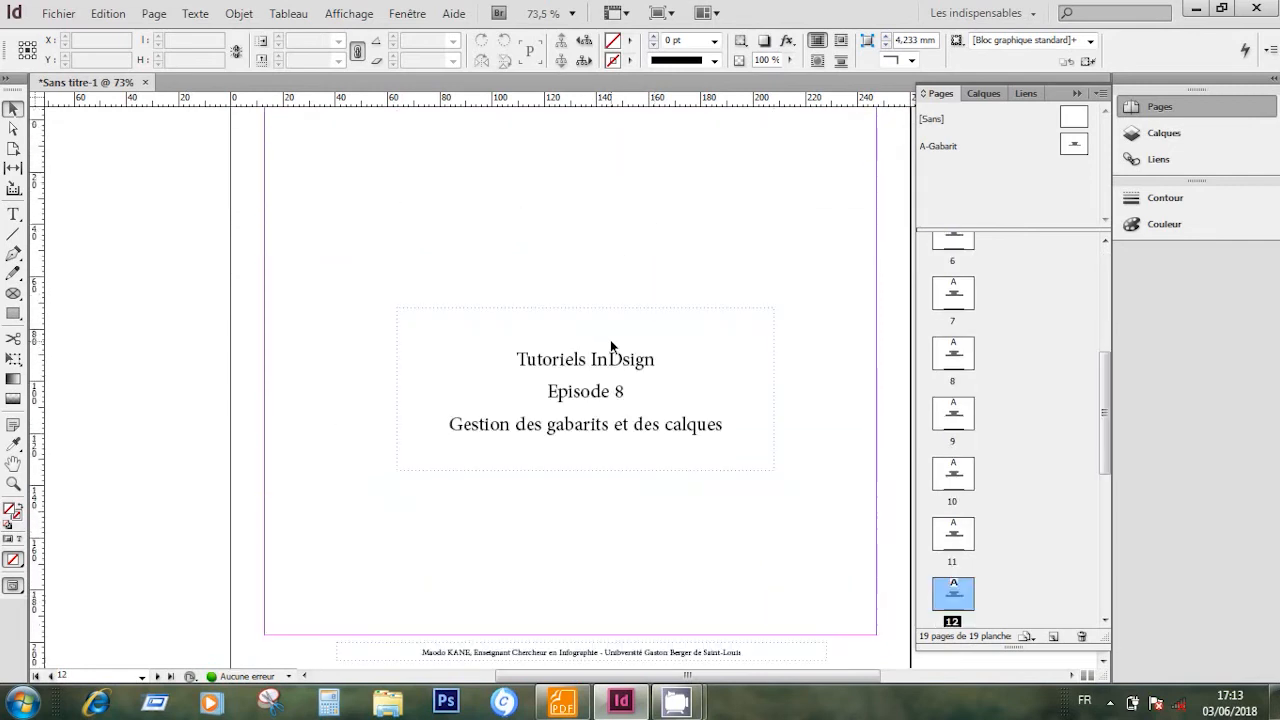
{"action": "scroll", "coordinate": [610, 346], "scroll_direction": "up", "scroll_amount": 1}
{"action": "scroll", "coordinate": [738, 385], "scroll_direction": "down", "scroll_amount": 5}
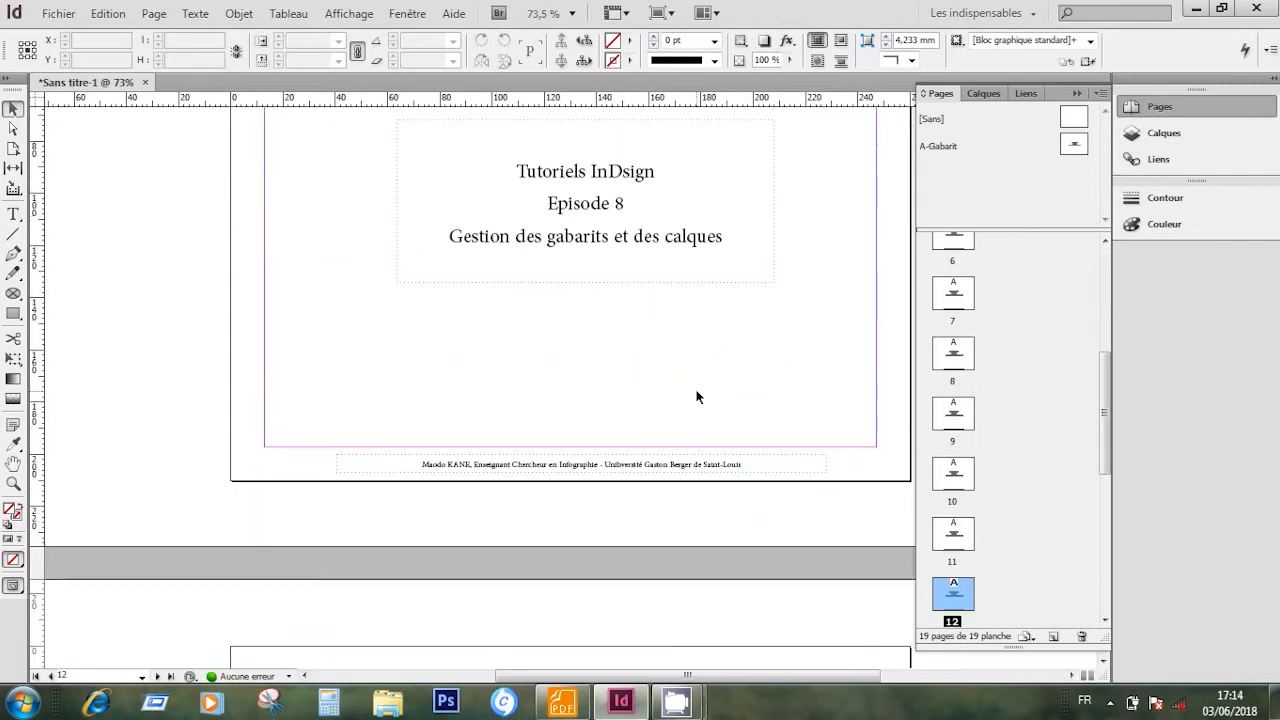
{"action": "scroll", "coordinate": [708, 420], "scroll_direction": "up", "scroll_amount": 18}
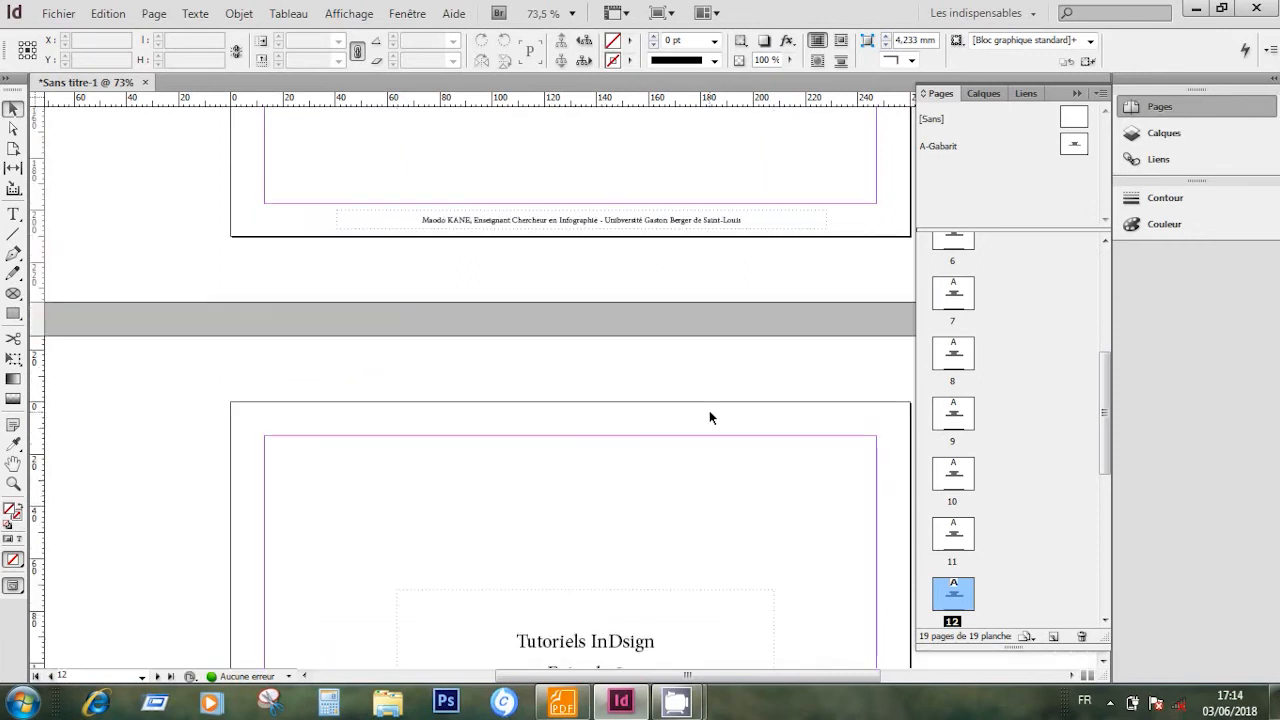
{"action": "scroll", "coordinate": [709, 417], "scroll_direction": "up", "scroll_amount": 18}
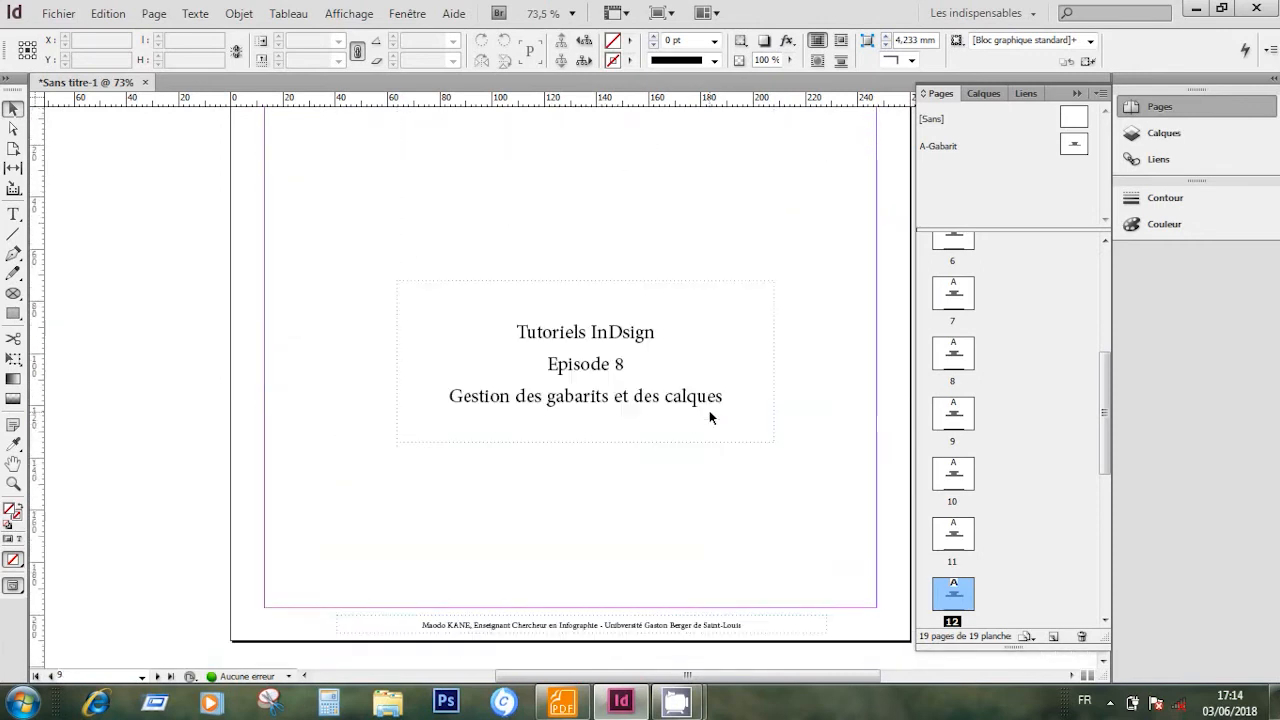
{"action": "scroll", "coordinate": [709, 417], "scroll_direction": "up", "scroll_amount": 18}
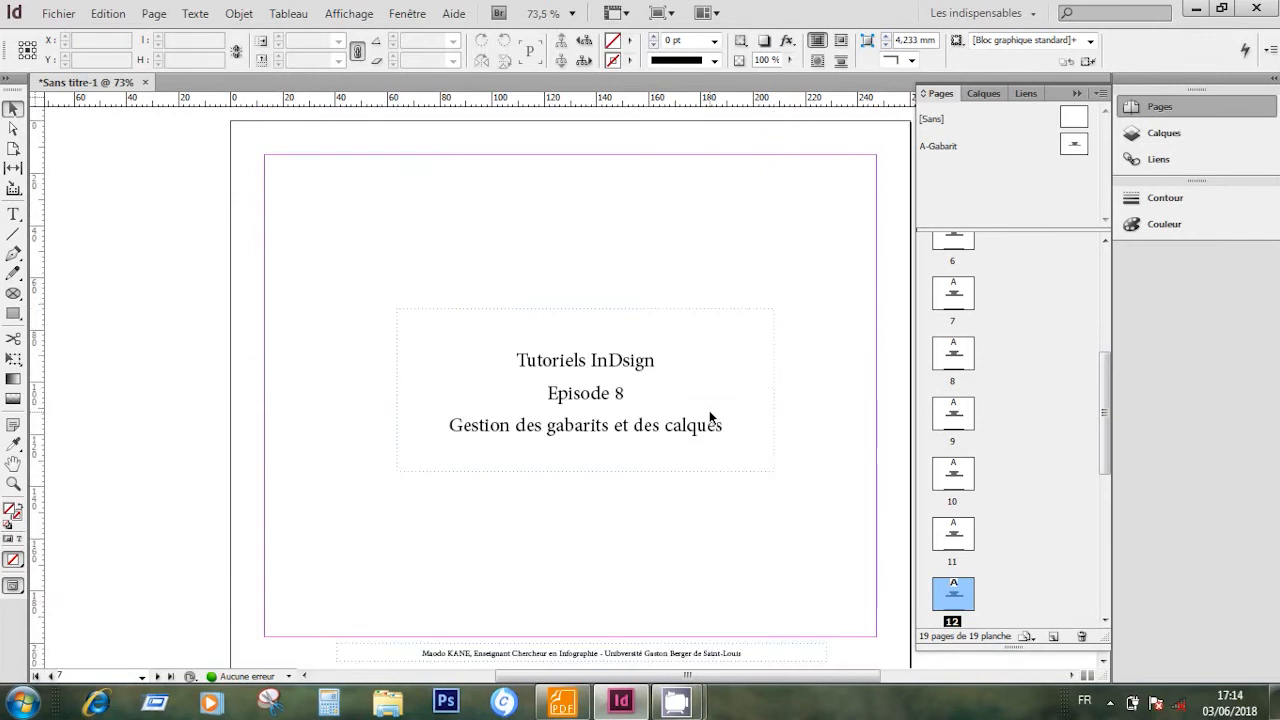
{"action": "scroll", "coordinate": [709, 414], "scroll_direction": "up", "scroll_amount": 9}
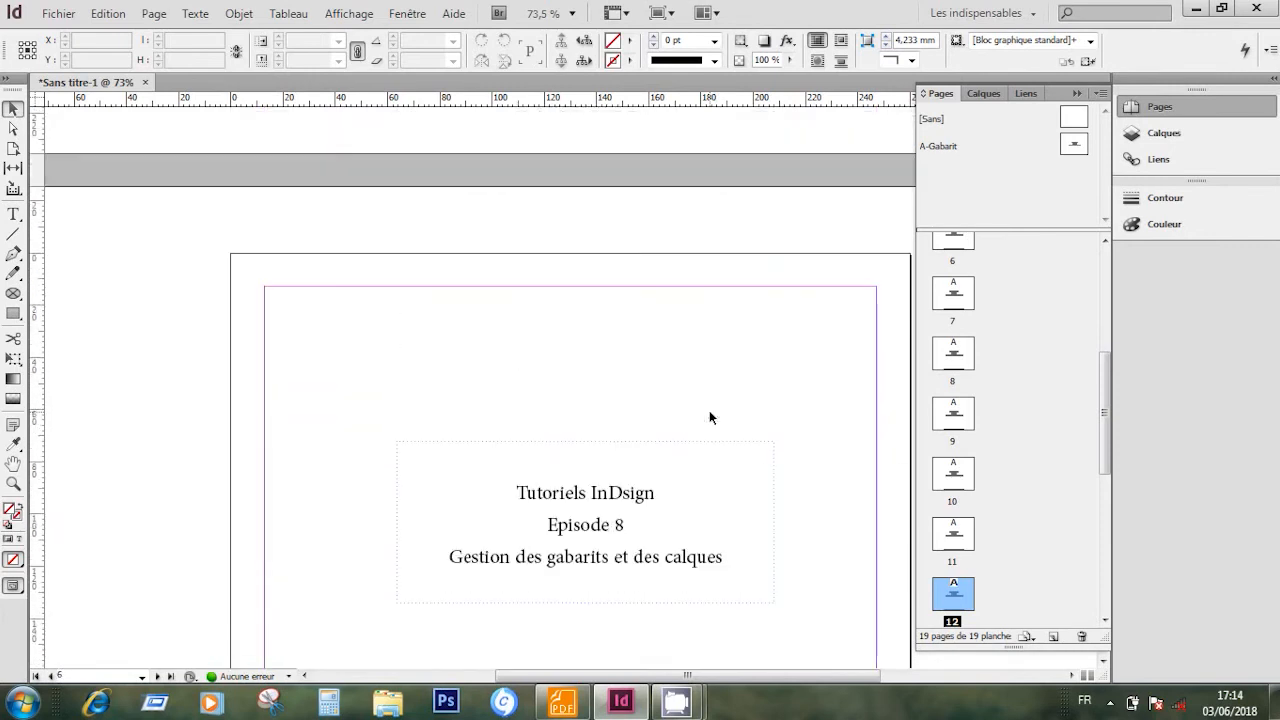
{"action": "scroll", "coordinate": [709, 415], "scroll_direction": "up", "scroll_amount": 9}
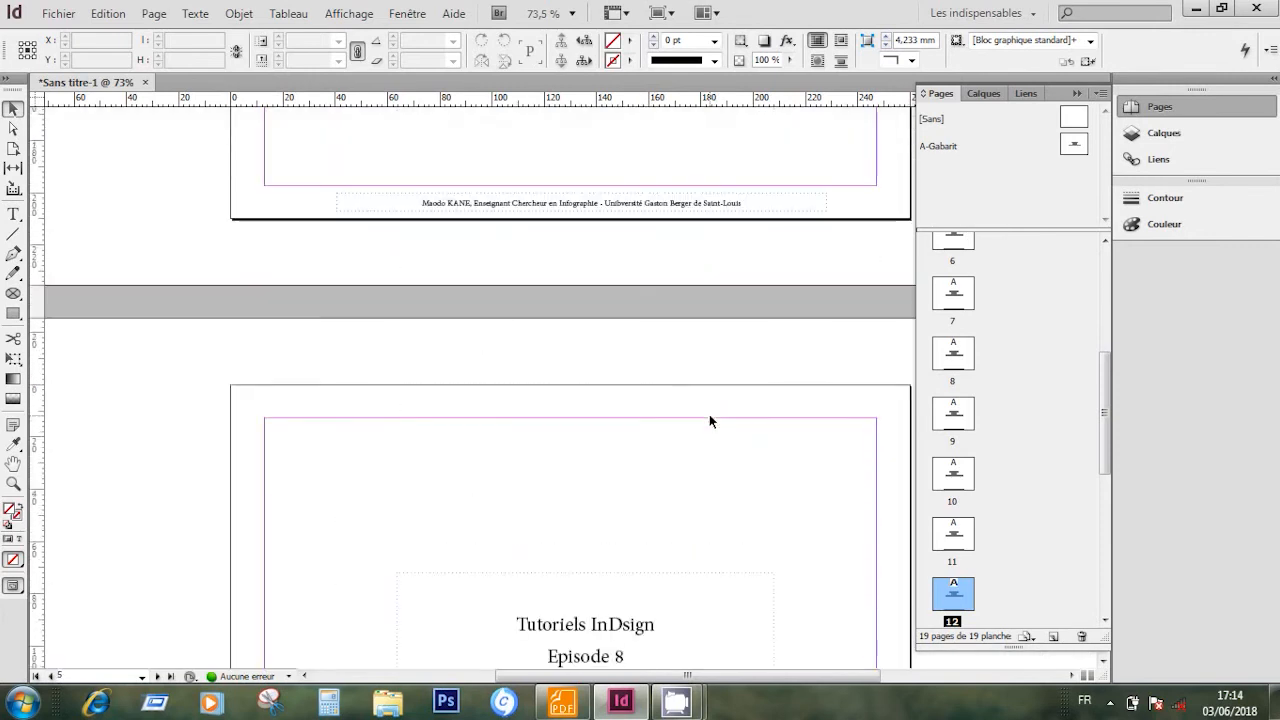
{"action": "scroll", "coordinate": [709, 414], "scroll_direction": "up", "scroll_amount": 3}
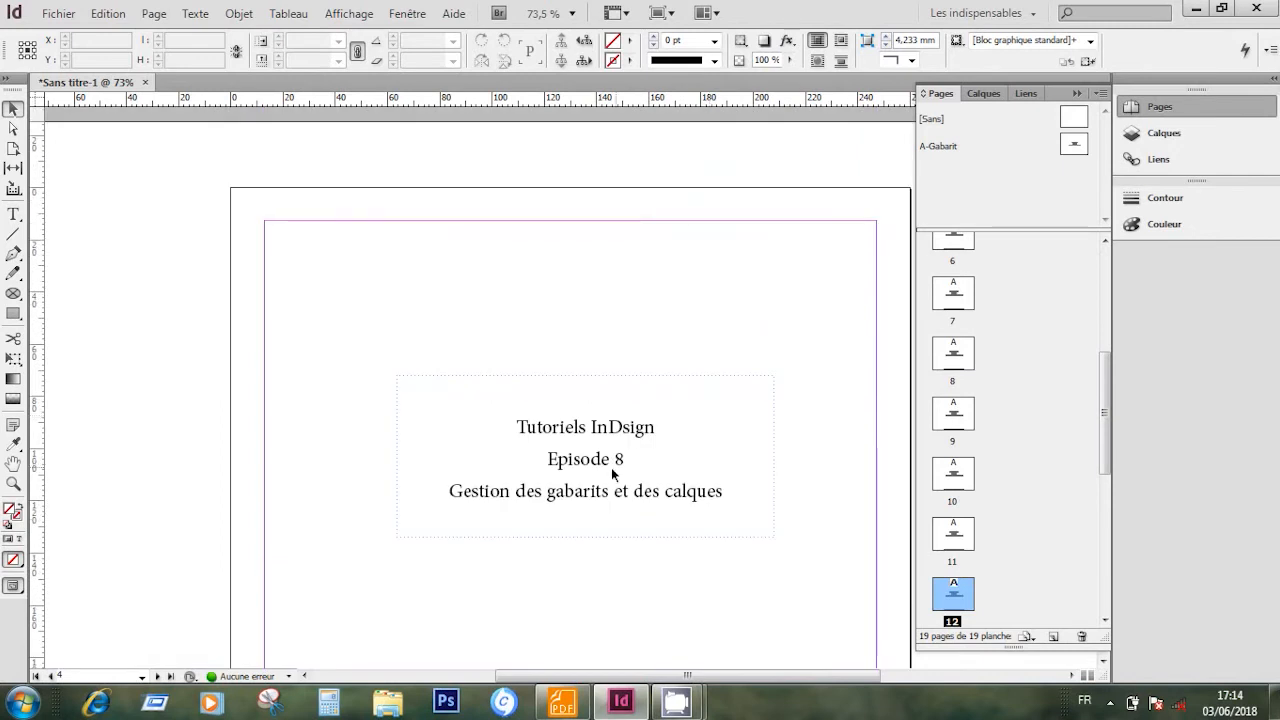
{"action": "scroll", "coordinate": [686, 491], "scroll_direction": "down", "scroll_amount": 1}
{"action": "scroll", "coordinate": [668, 490], "scroll_direction": "down", "scroll_amount": 4}
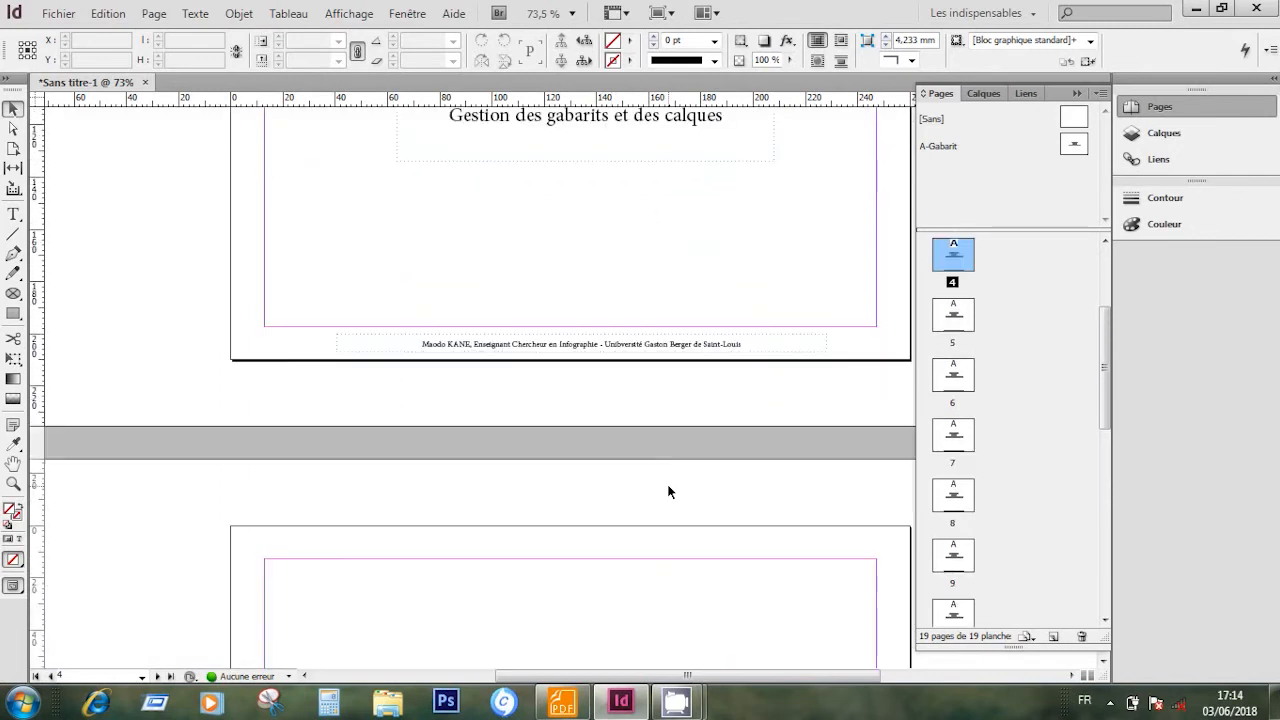
{"action": "scroll", "coordinate": [667, 490], "scroll_direction": "up", "scroll_amount": 2}
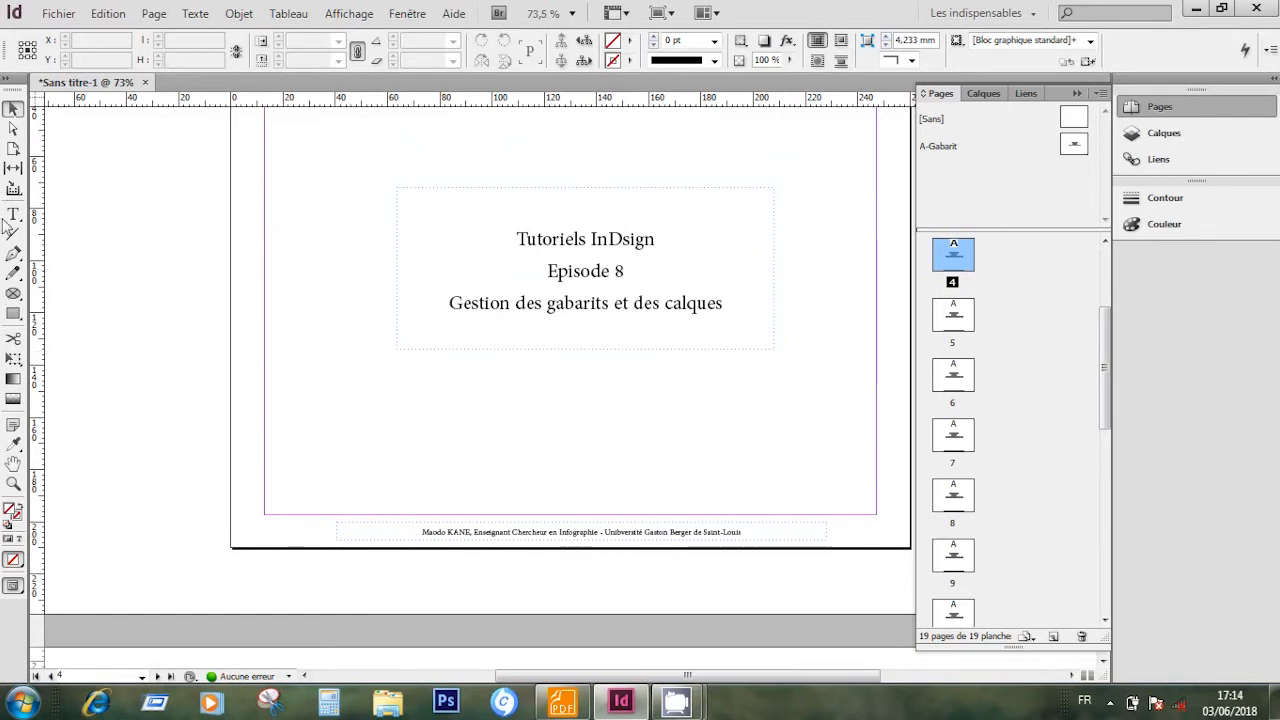
Reopen the A-Gabarit master page and place the text cursor in its title to check whether it can be edited there.
{"action": "left_click", "coordinate": [13, 214]}
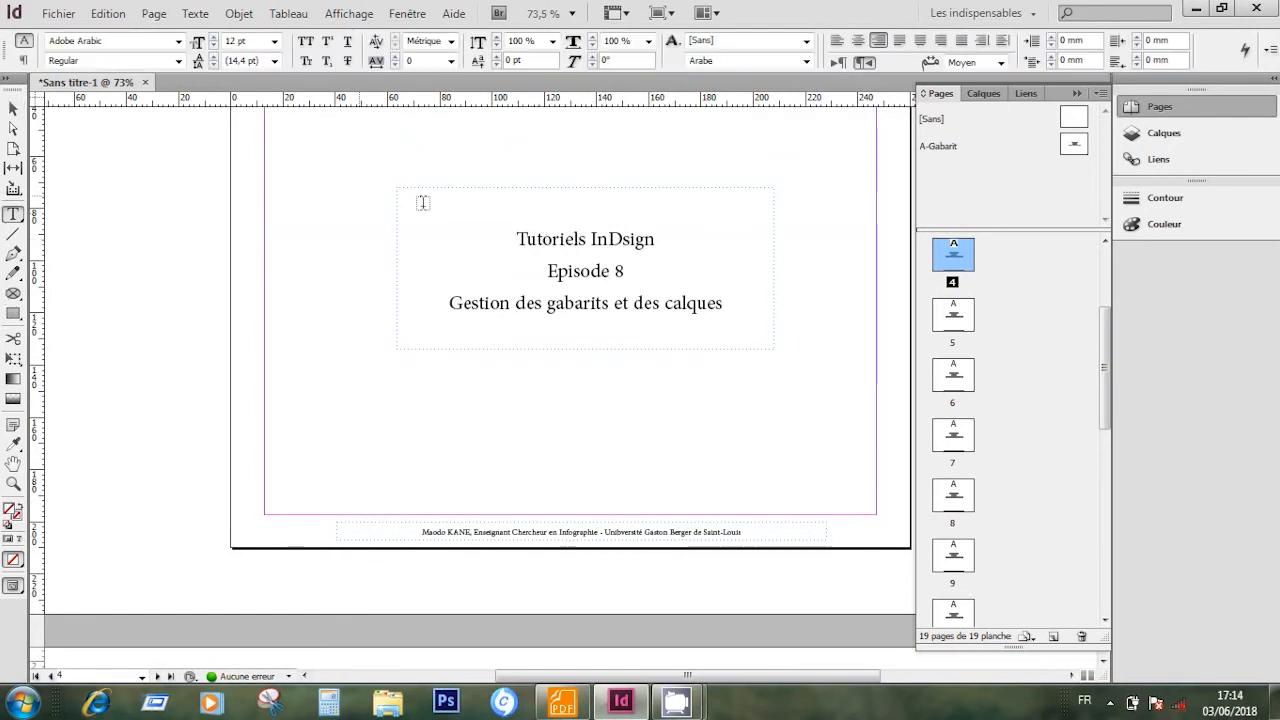
{"action": "scroll", "coordinate": [614, 503], "scroll_direction": "down", "scroll_amount": 4}
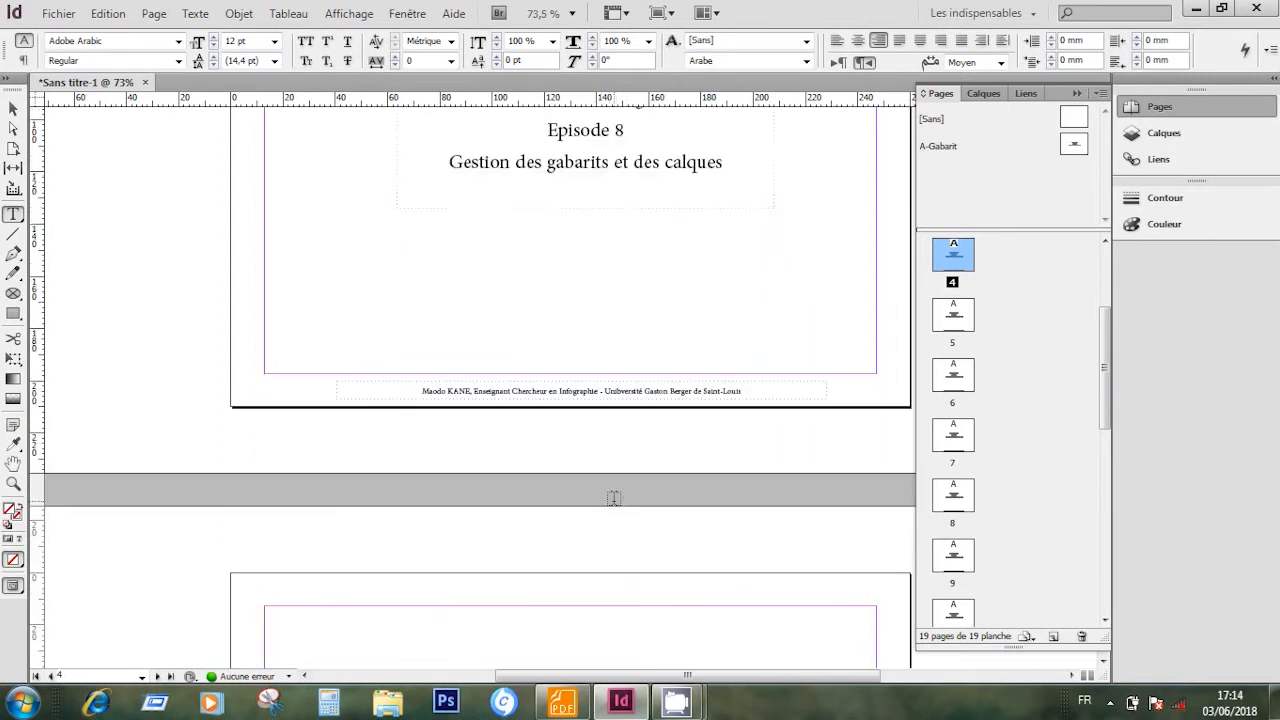
{"action": "double_click", "coordinate": [1074, 145]}
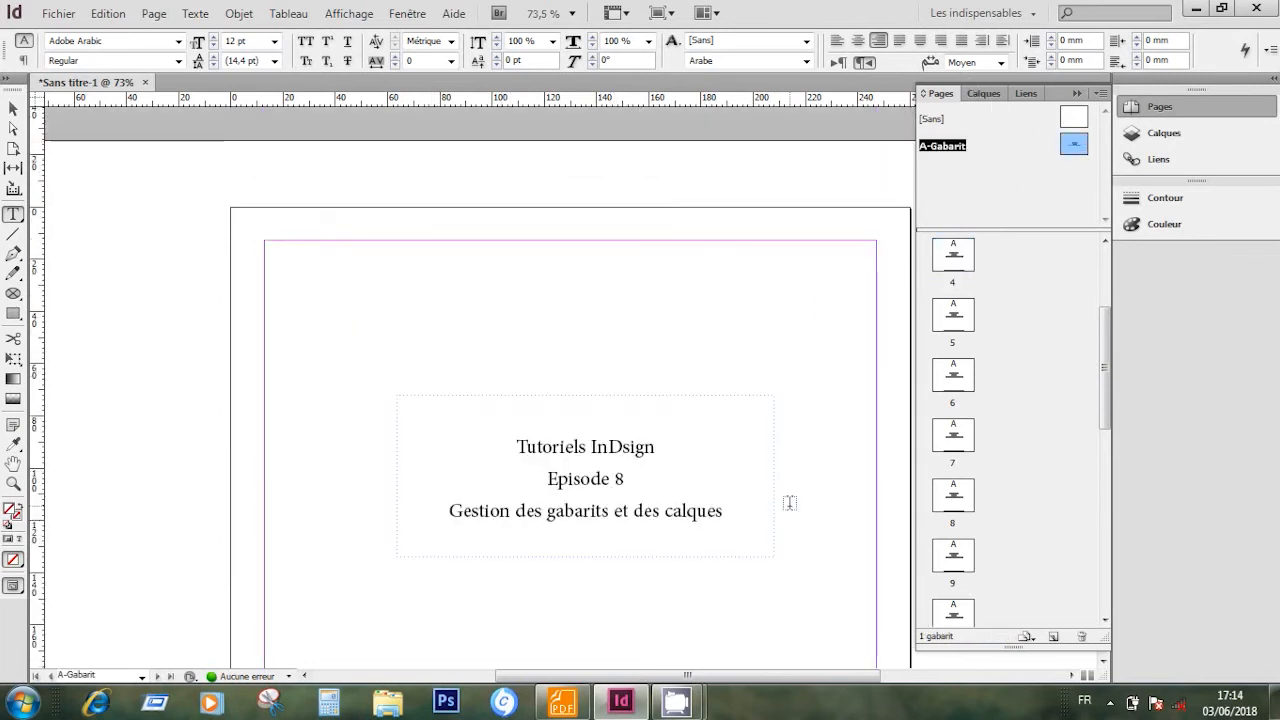
{"action": "left_click", "coordinate": [703, 510]}
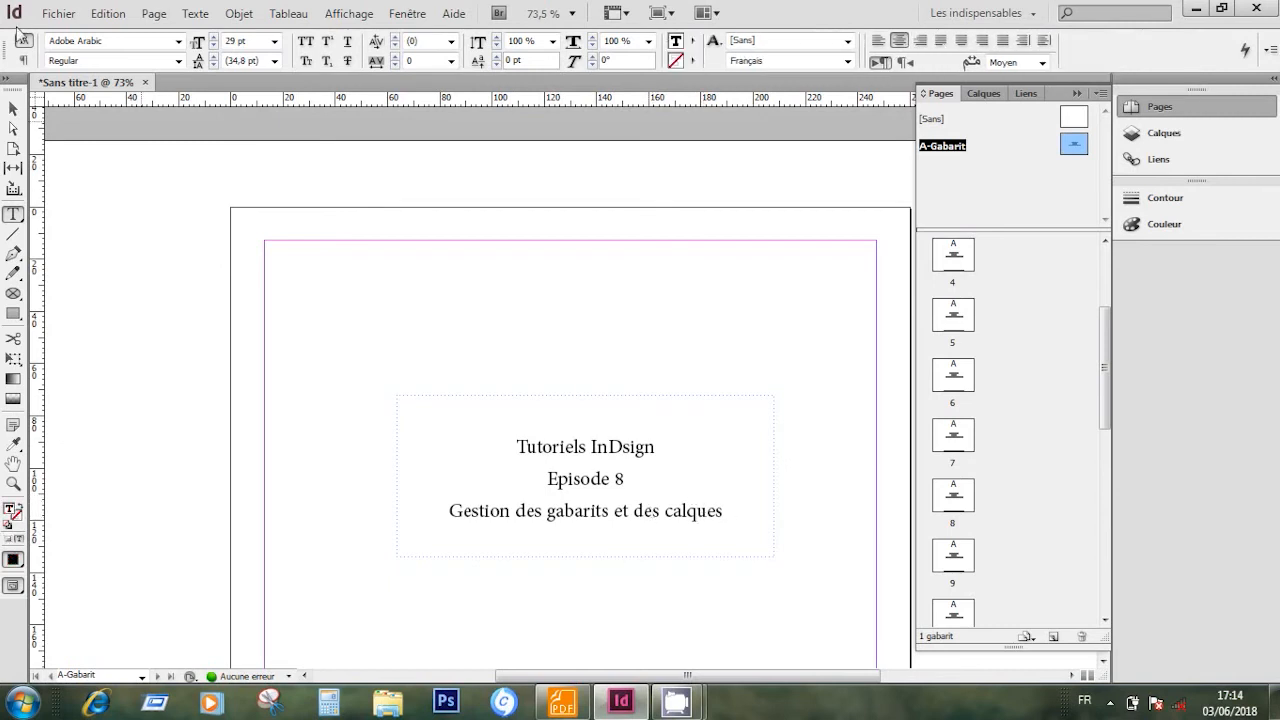
{"action": "left_click", "coordinate": [13, 108]}
{"action": "left_click", "coordinate": [258, 320]}
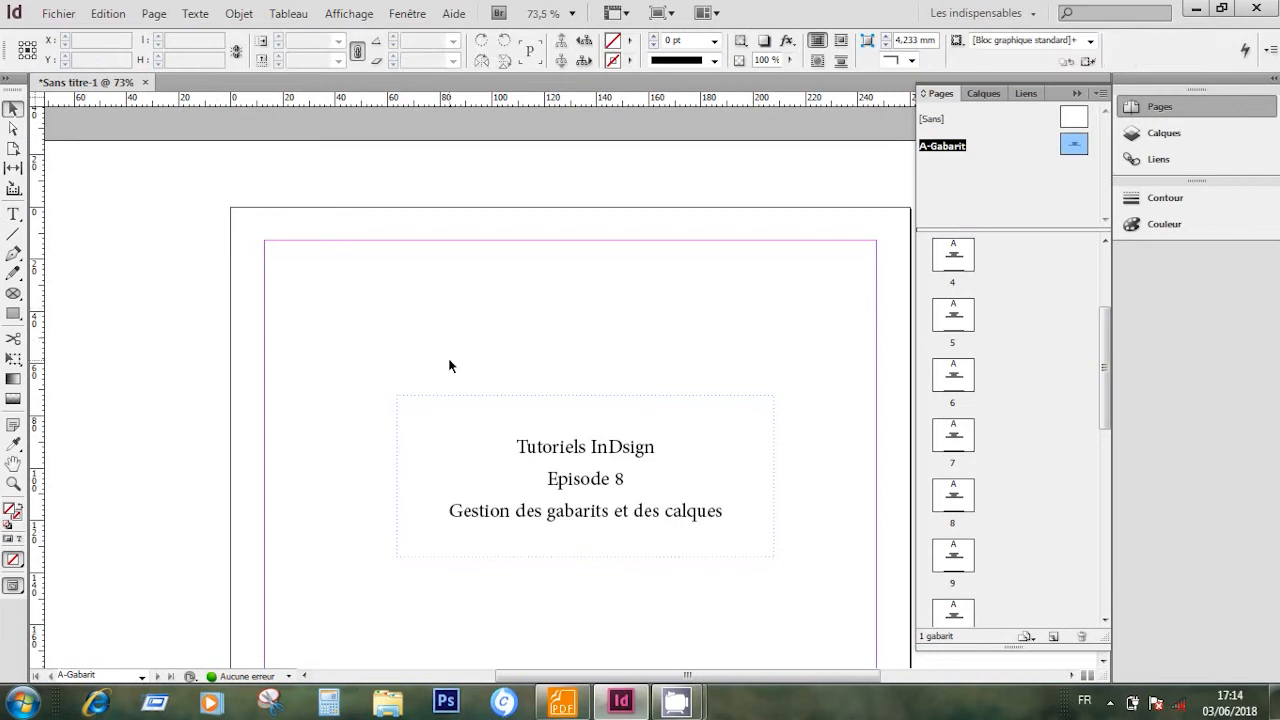
Examine the title and footer on the A-Gabarit master page and compare them with page 4.
{"action": "scroll", "coordinate": [449, 366], "scroll_direction": "down", "scroll_amount": 3}
{"action": "scroll", "coordinate": [449, 366], "scroll_direction": "up", "scroll_amount": 3}
{"action": "scroll", "coordinate": [449, 366], "scroll_direction": "down", "scroll_amount": 3}
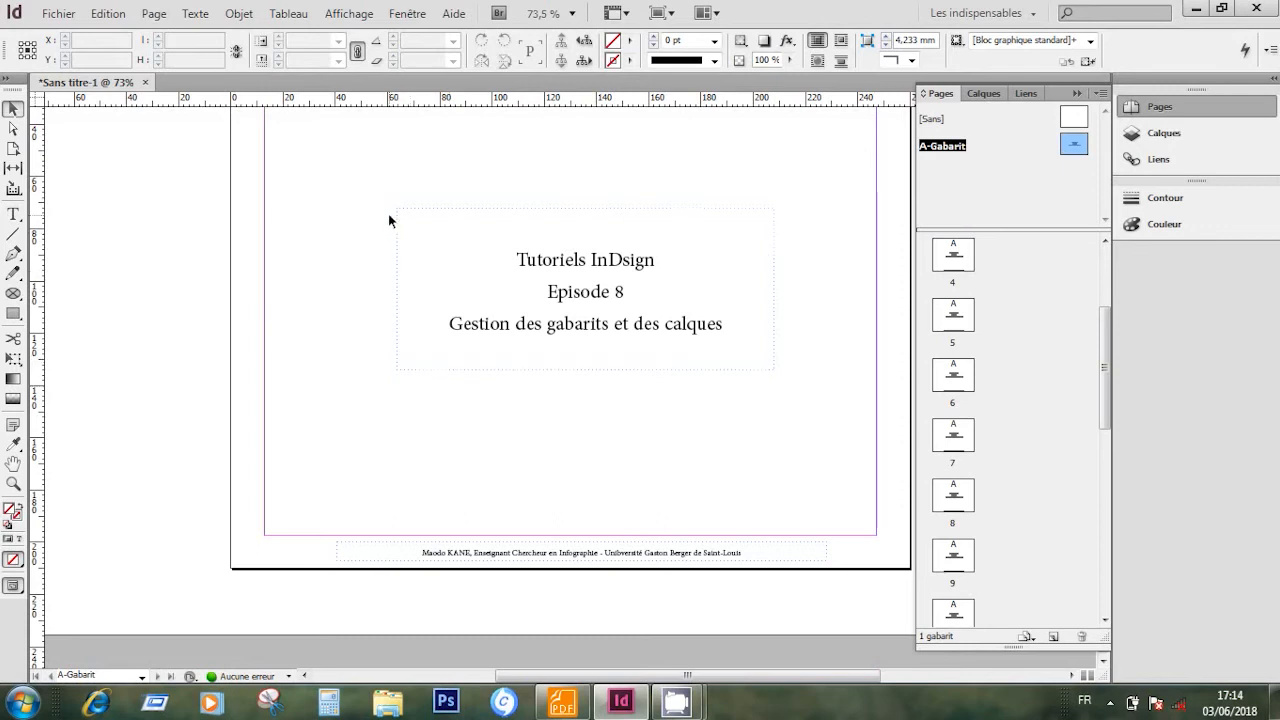
{"action": "scroll", "coordinate": [389, 214], "scroll_direction": "up", "scroll_amount": 3}
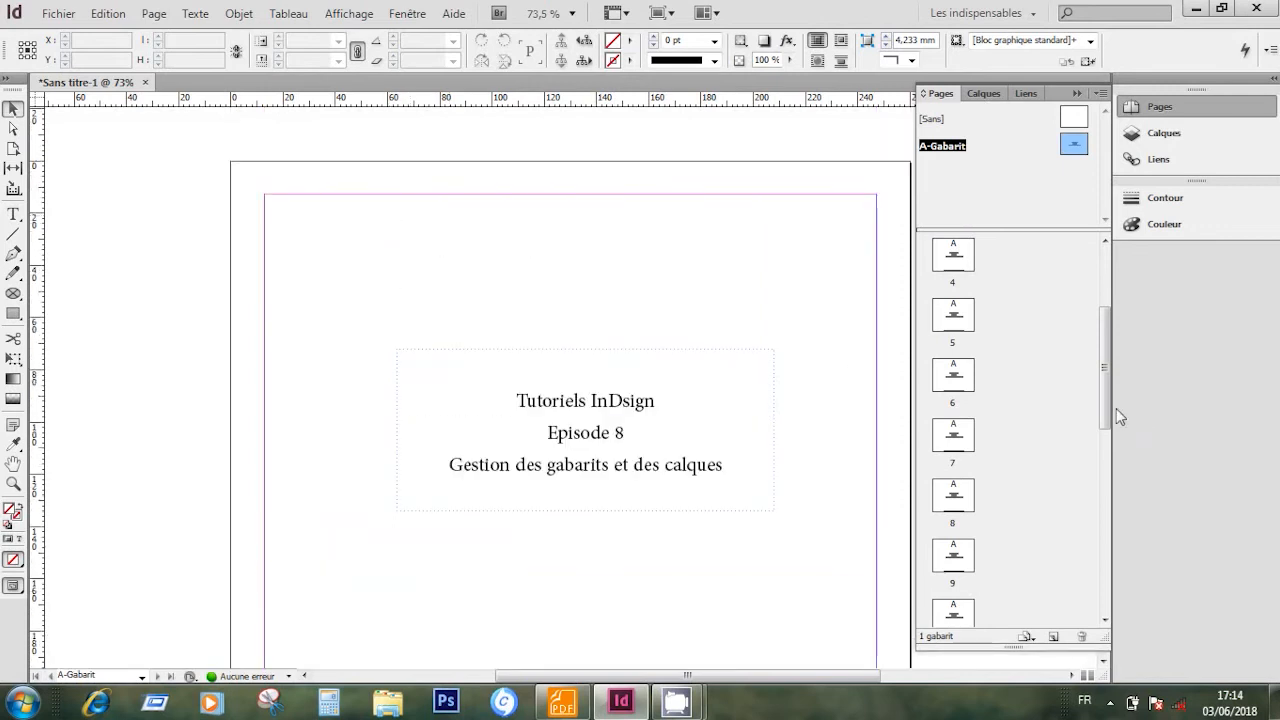
{"action": "left_click", "coordinate": [956, 258]}
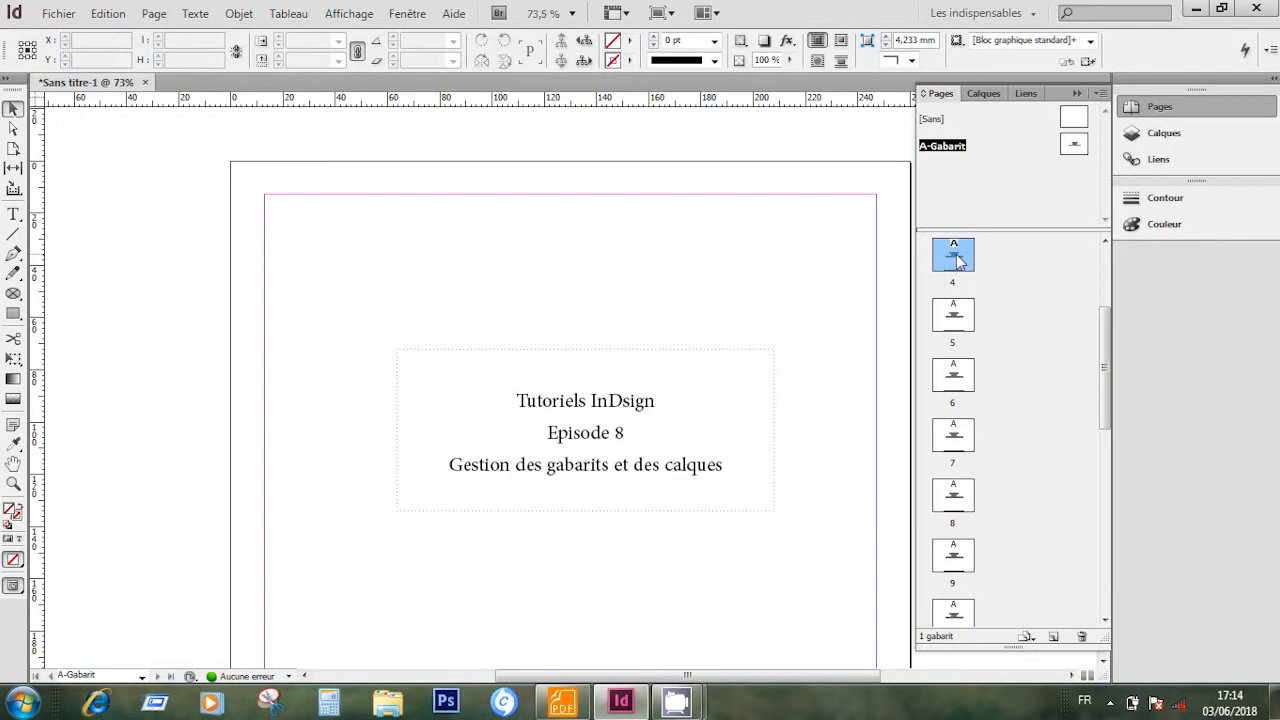
{"action": "double_click", "coordinate": [956, 258]}
{"action": "scroll", "coordinate": [572, 300], "scroll_direction": "down", "scroll_amount": 9}
{"action": "scroll", "coordinate": [574, 290], "scroll_direction": "up", "scroll_amount": 8}
{"action": "scroll", "coordinate": [600, 292], "scroll_direction": "down", "scroll_amount": 3}
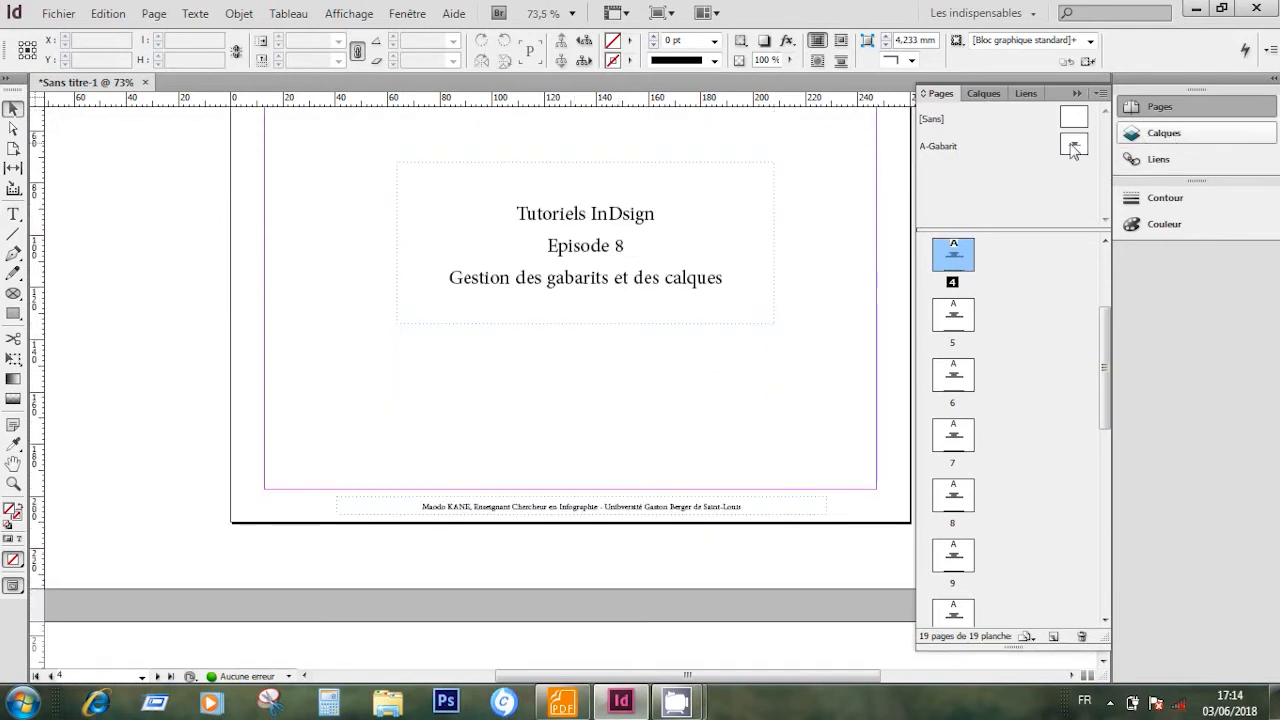
Delete the title and footer text frames from the A-Gabarit master page.
{"action": "double_click", "coordinate": [1073, 146]}
{"action": "left_click", "coordinate": [700, 316]}
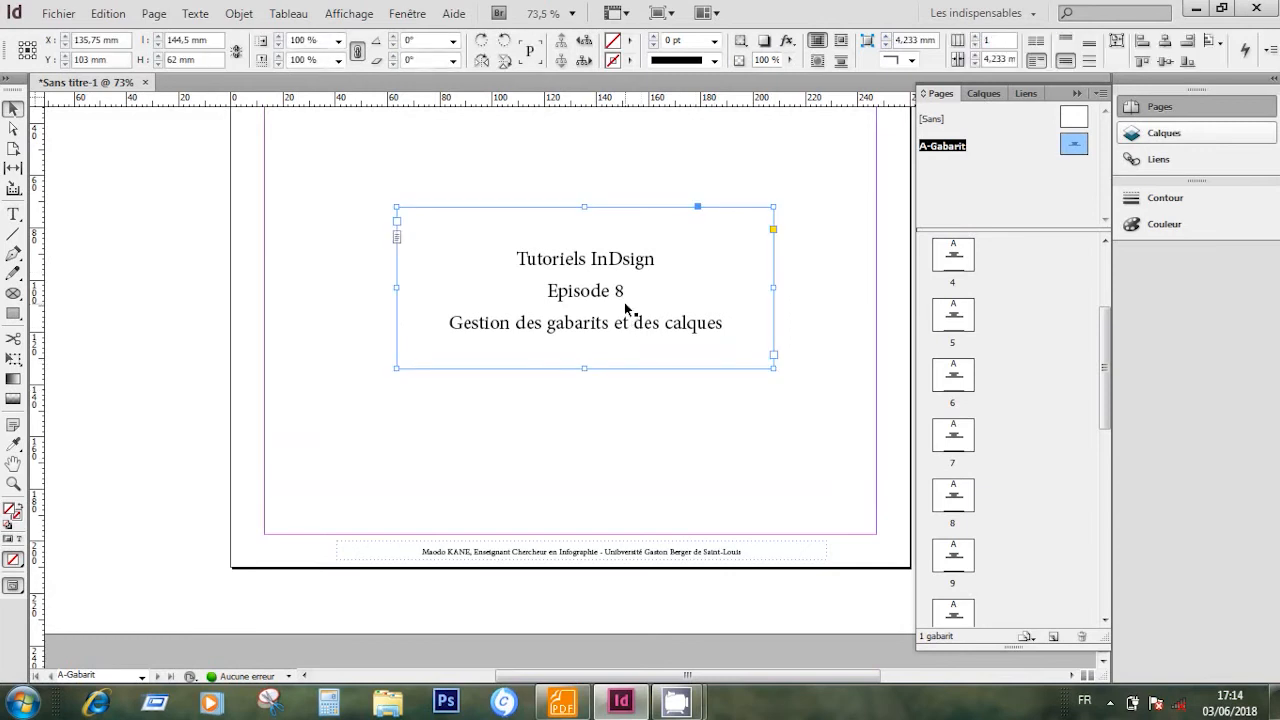
{"action": "key", "text": "Delete"}
{"action": "left_click", "coordinate": [643, 558]}
{"action": "key", "text": "Delete"}
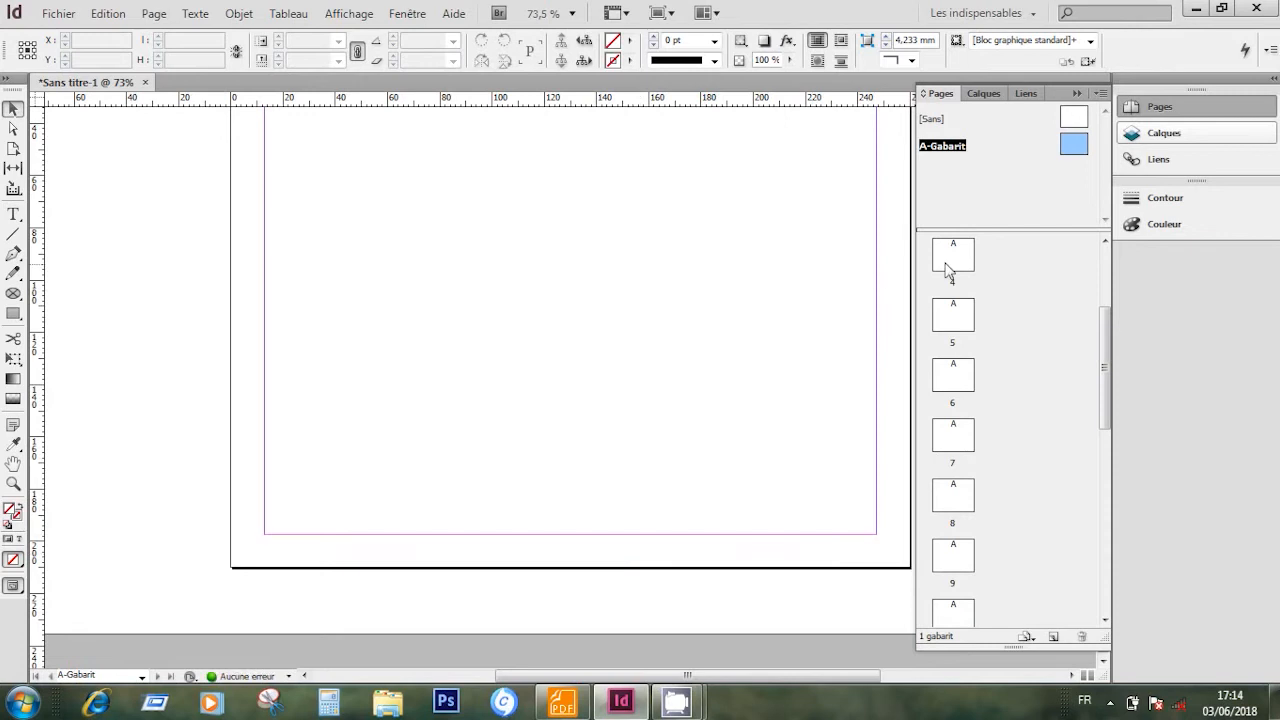
Display page 4 and look through the document pages to check the effect of emptying the A-Gabarit master.
{"action": "double_click", "coordinate": [950, 252]}
{"action": "scroll", "coordinate": [740, 315], "scroll_direction": "down", "scroll_amount": 5}
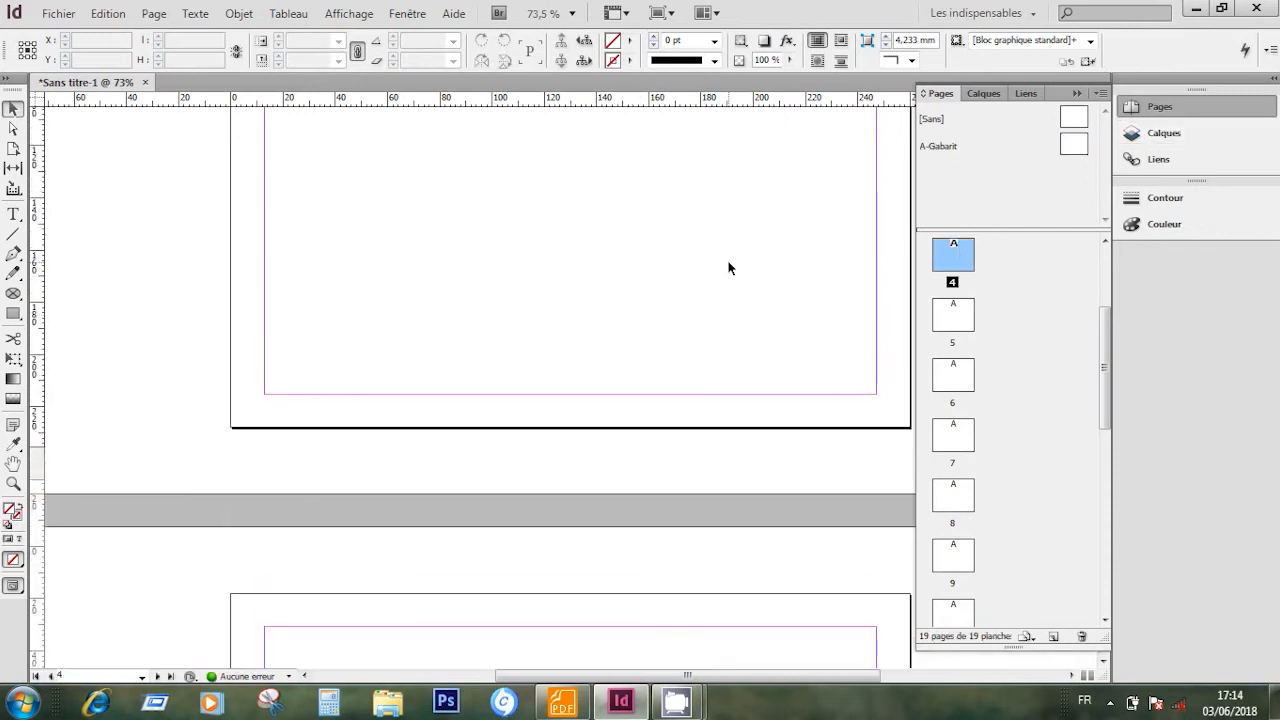
{"action": "scroll", "coordinate": [729, 267], "scroll_direction": "down", "scroll_amount": 4}
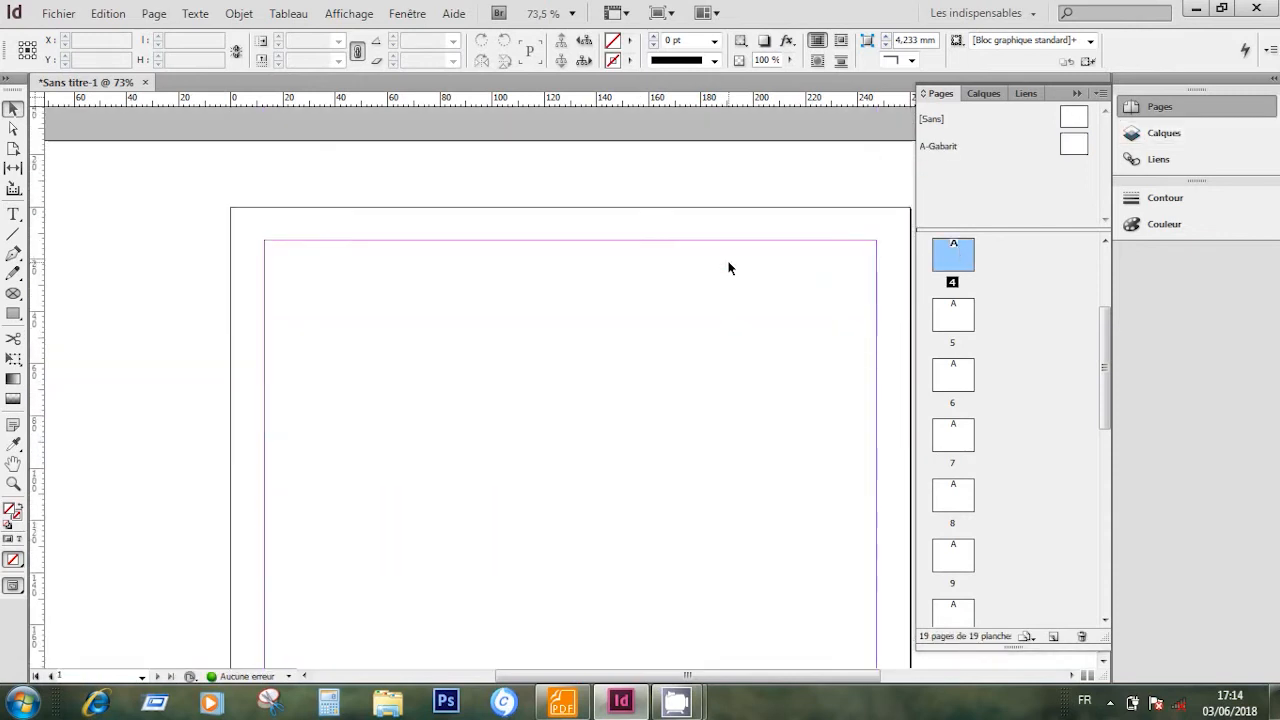
{"action": "scroll", "coordinate": [705, 276], "scroll_direction": "down", "scroll_amount": 8}
{"action": "scroll", "coordinate": [705, 270], "scroll_direction": "down", "scroll_amount": 8}
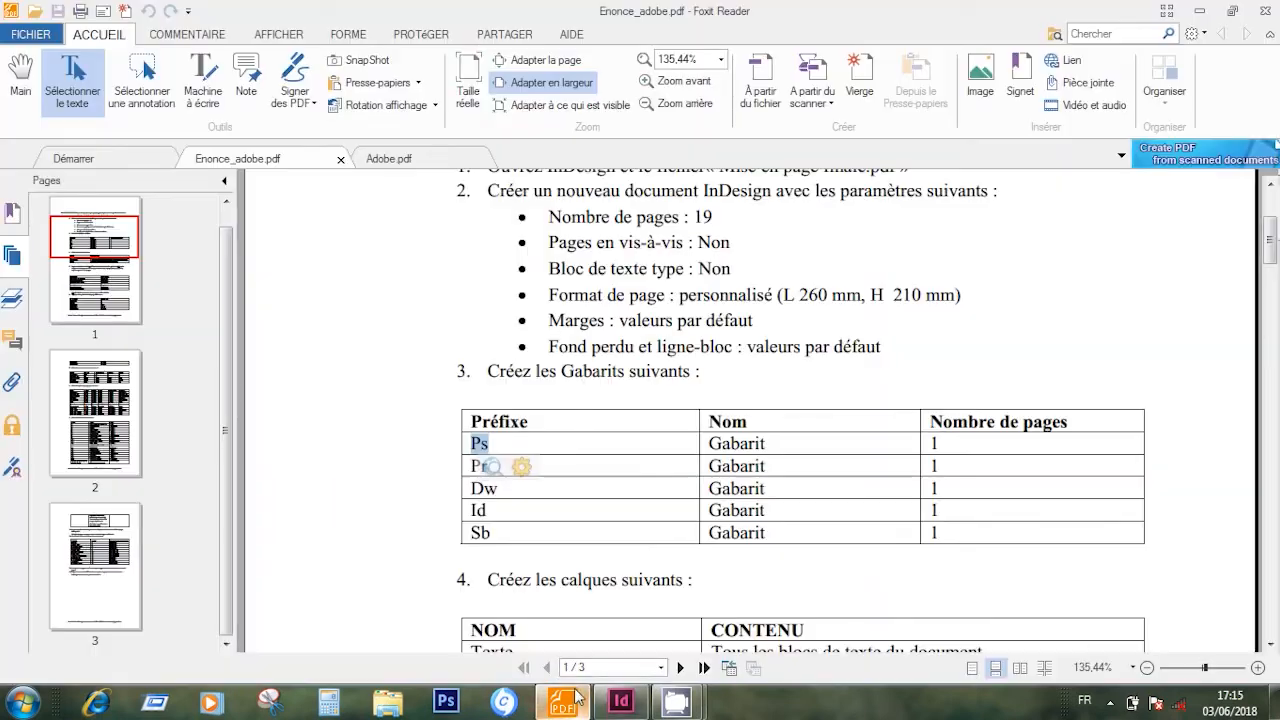
Switch to Enonce_adobe.pdf in Foxit Reader and read the instructions for the masters and layers in items 3 and 4.
{"action": "left_click", "coordinate": [563, 703]}
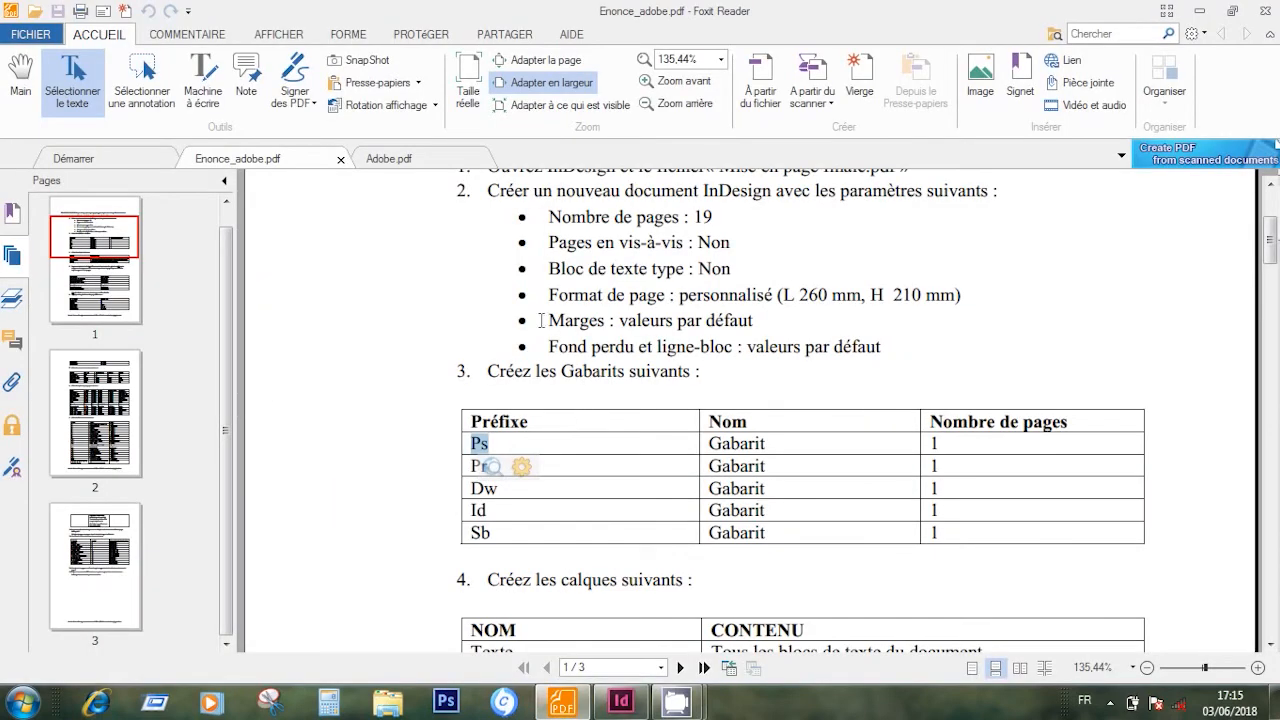
{"action": "scroll", "coordinate": [692, 344], "scroll_direction": "down", "scroll_amount": 2}
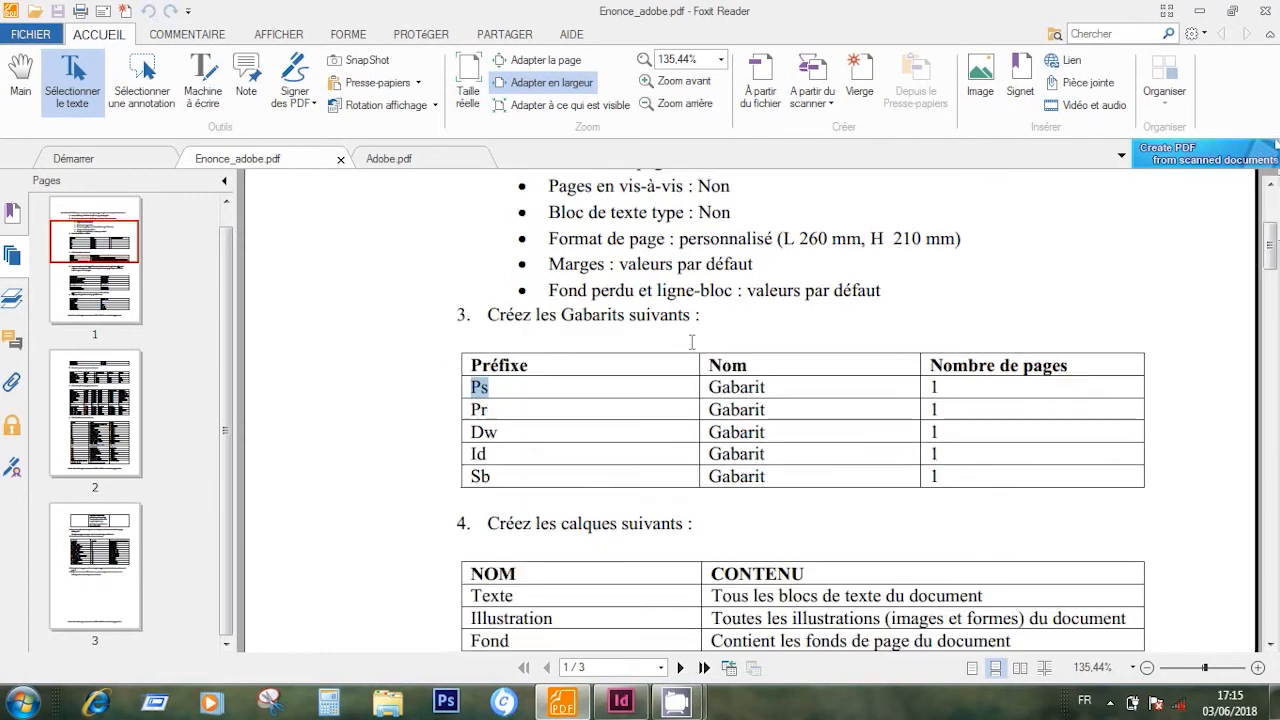
{"action": "scroll", "coordinate": [692, 344], "scroll_direction": "up", "scroll_amount": 2}
{"action": "scroll", "coordinate": [692, 344], "scroll_direction": "down", "scroll_amount": 3}
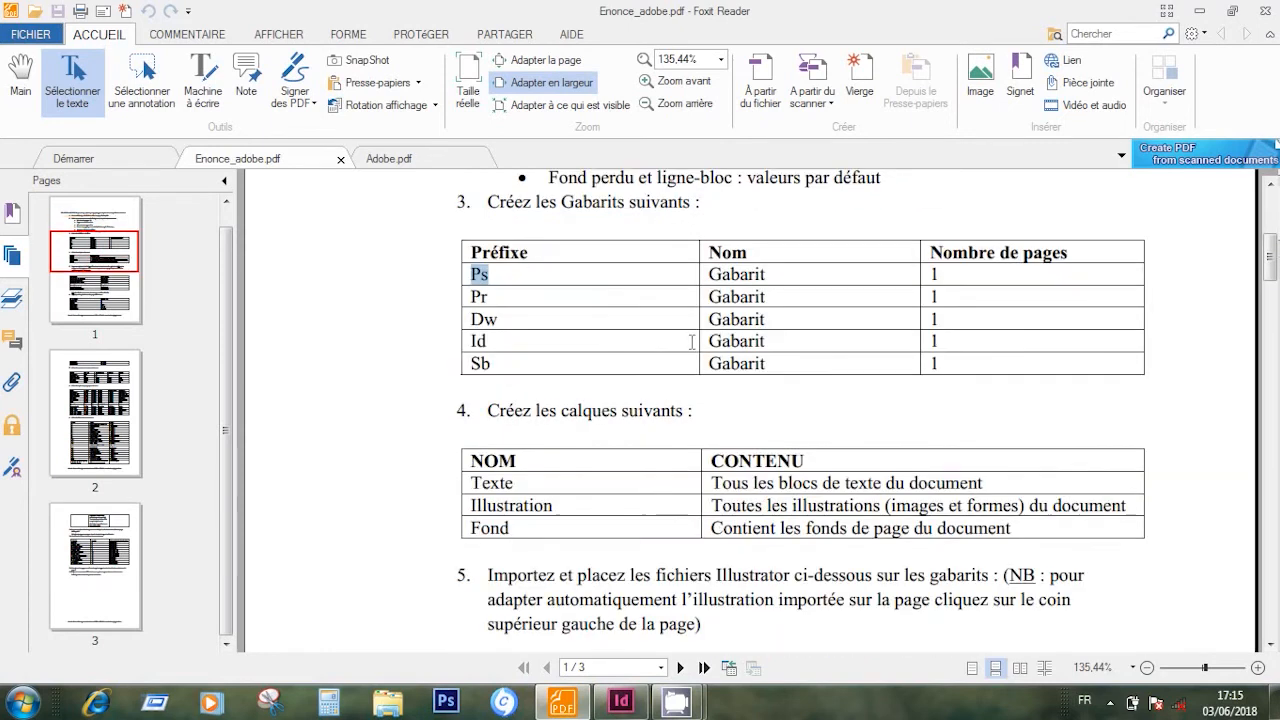
{"action": "scroll", "coordinate": [692, 344], "scroll_direction": "up", "scroll_amount": 1}
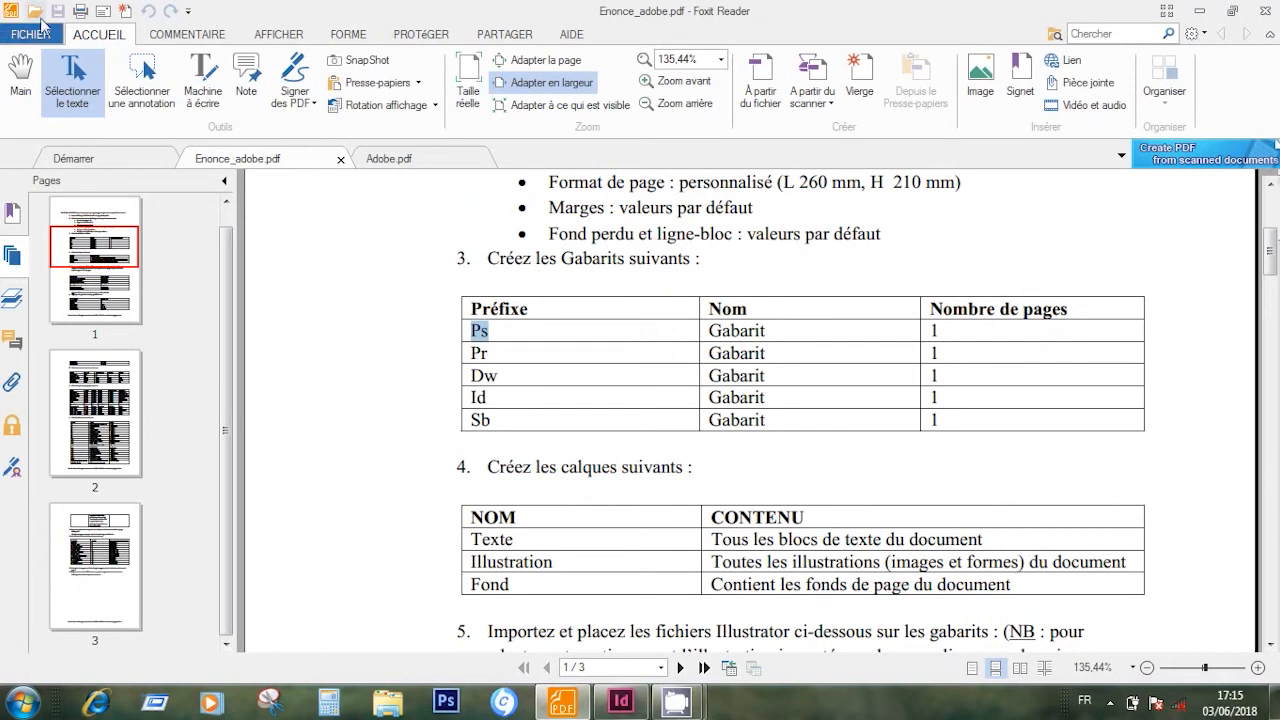
{"action": "left_click", "coordinate": [1197, 10]}
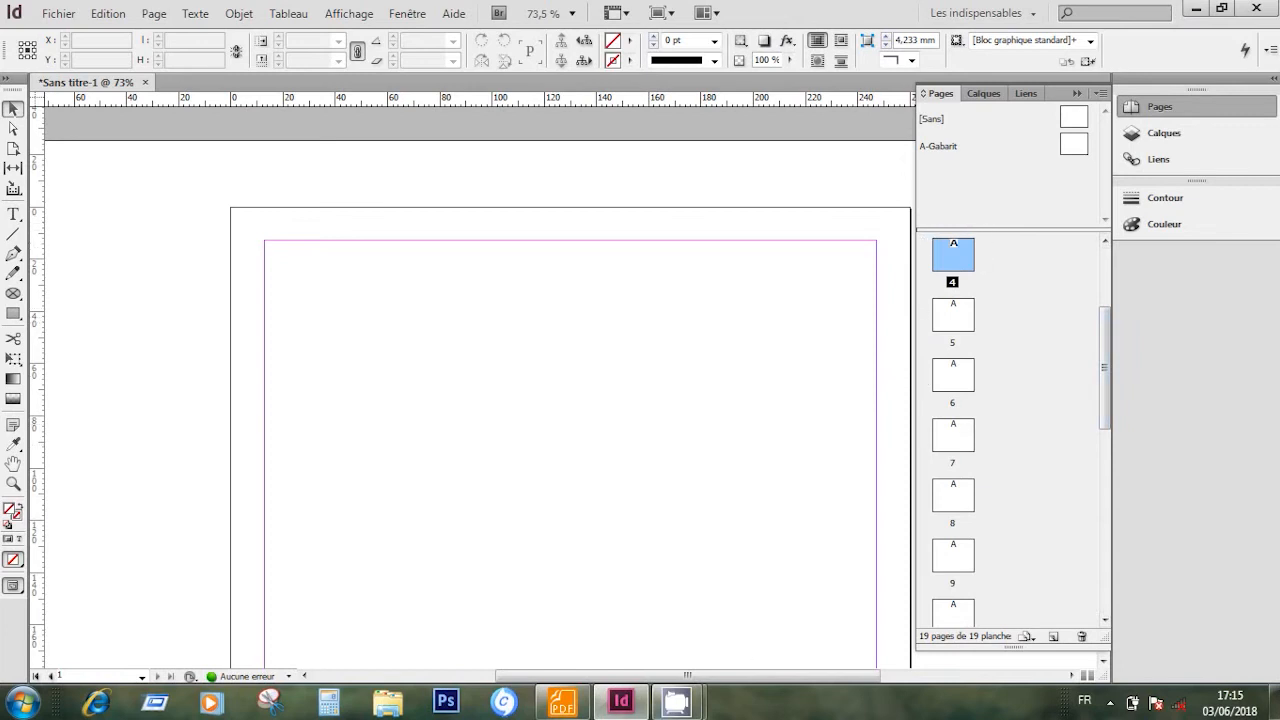
{"action": "left_click", "coordinate": [558, 703]}
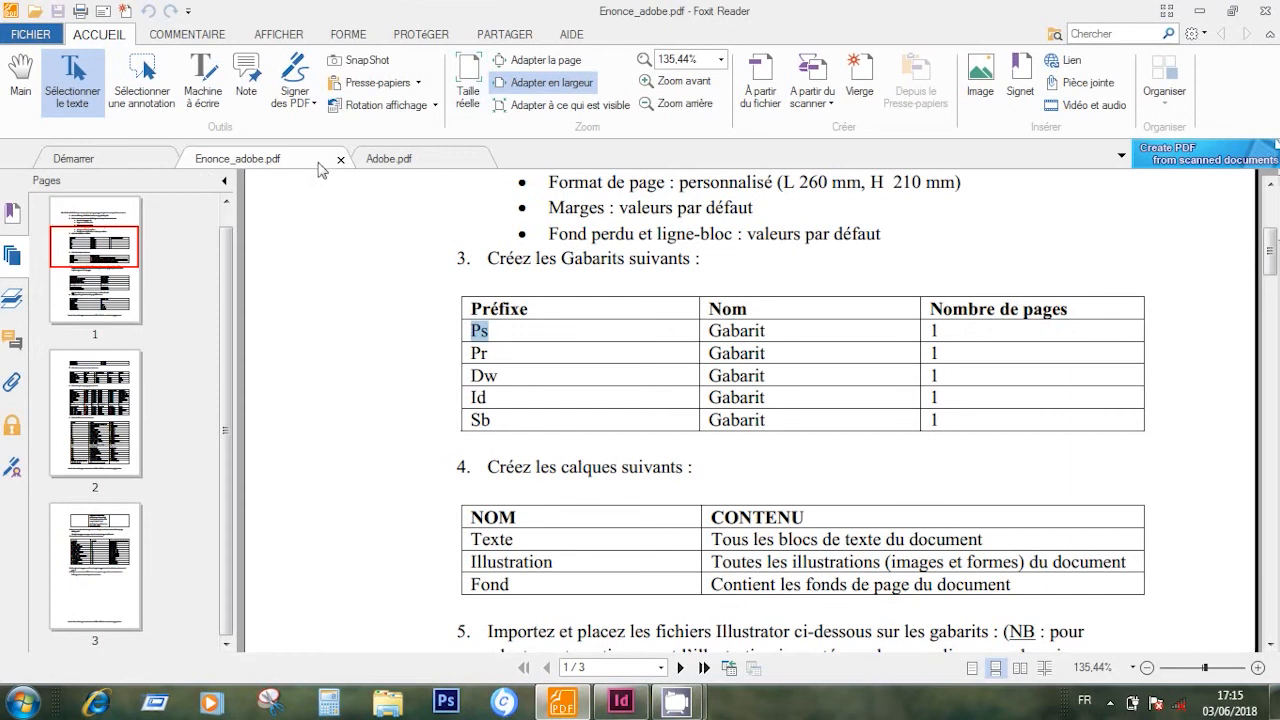
Switch to Adobe.pdf and look through the Photoshop, Premiere Pro and Dreamweaver pages to study each section's recurring background and logo.
{"action": "left_click", "coordinate": [450, 160]}
{"action": "scroll", "coordinate": [535, 368], "scroll_direction": "up", "scroll_amount": 3}
{"action": "scroll", "coordinate": [535, 360], "scroll_direction": "down", "scroll_amount": 8}
{"action": "scroll", "coordinate": [537, 358], "scroll_direction": "down", "scroll_amount": 15}
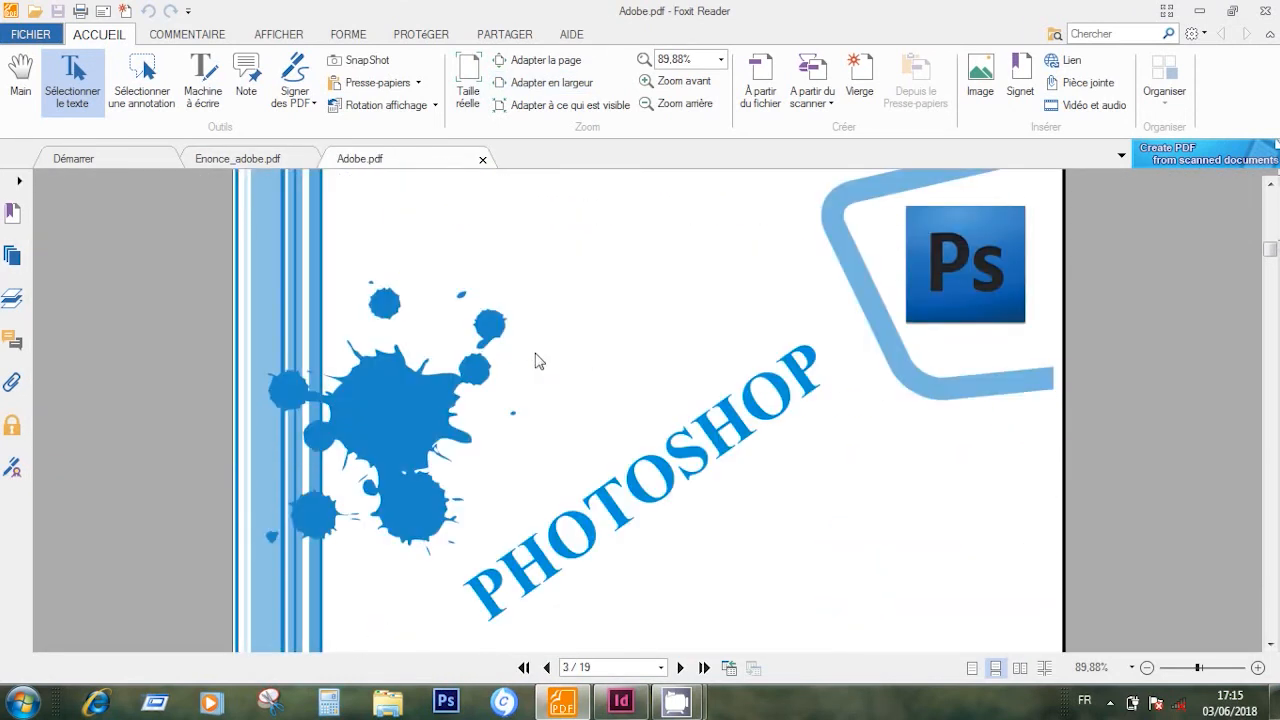
{"action": "scroll", "coordinate": [535, 362], "scroll_direction": "down", "scroll_amount": 15}
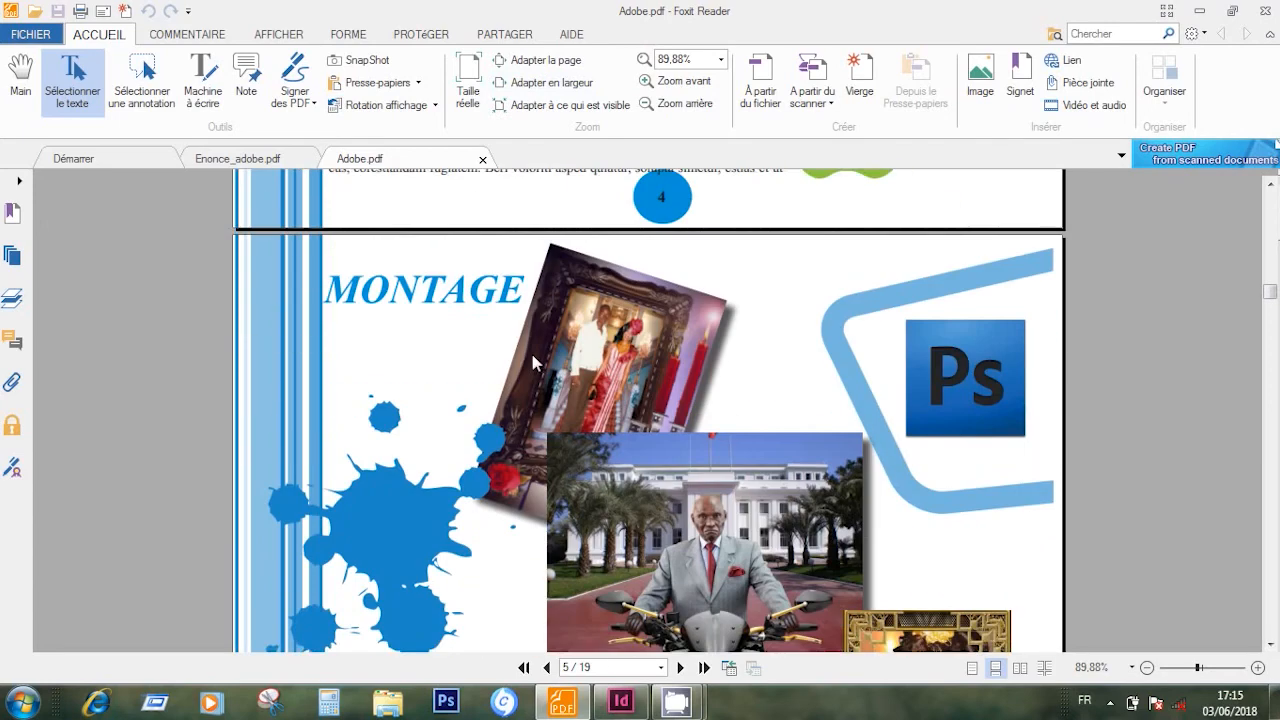
{"action": "scroll", "coordinate": [535, 362], "scroll_direction": "down", "scroll_amount": 10}
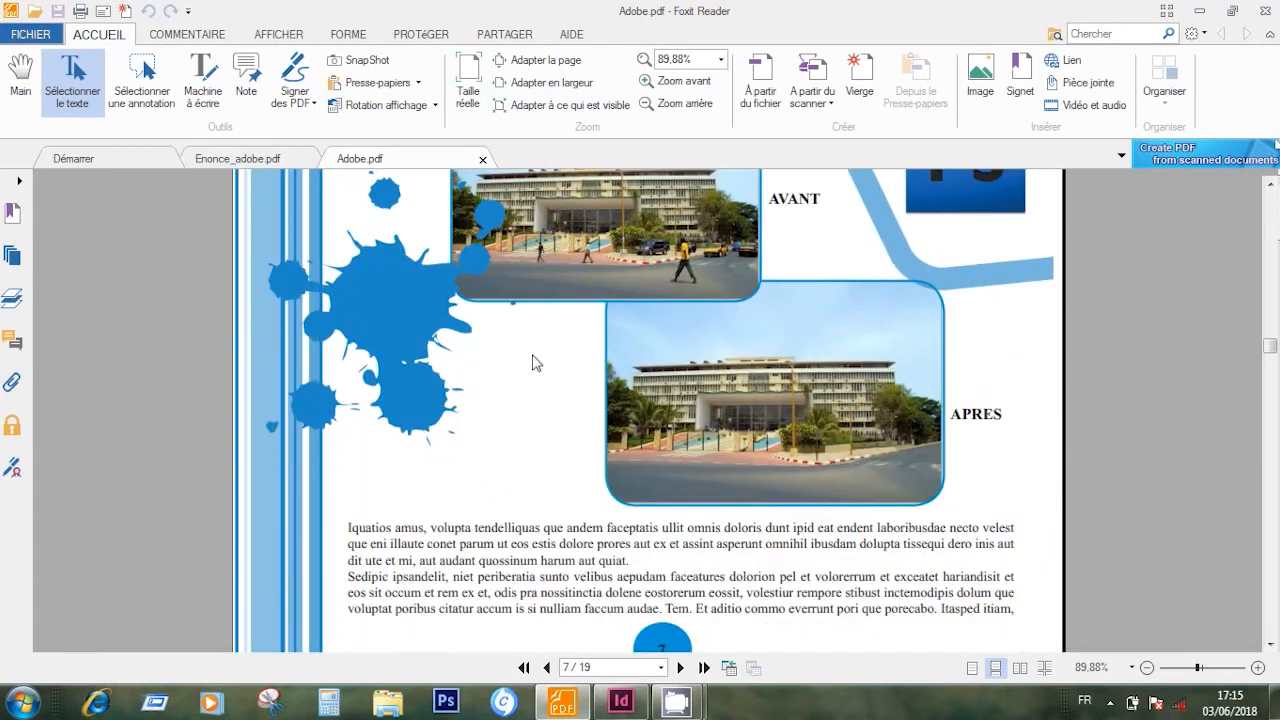
{"action": "scroll", "coordinate": [553, 345], "scroll_direction": "down", "scroll_amount": 15}
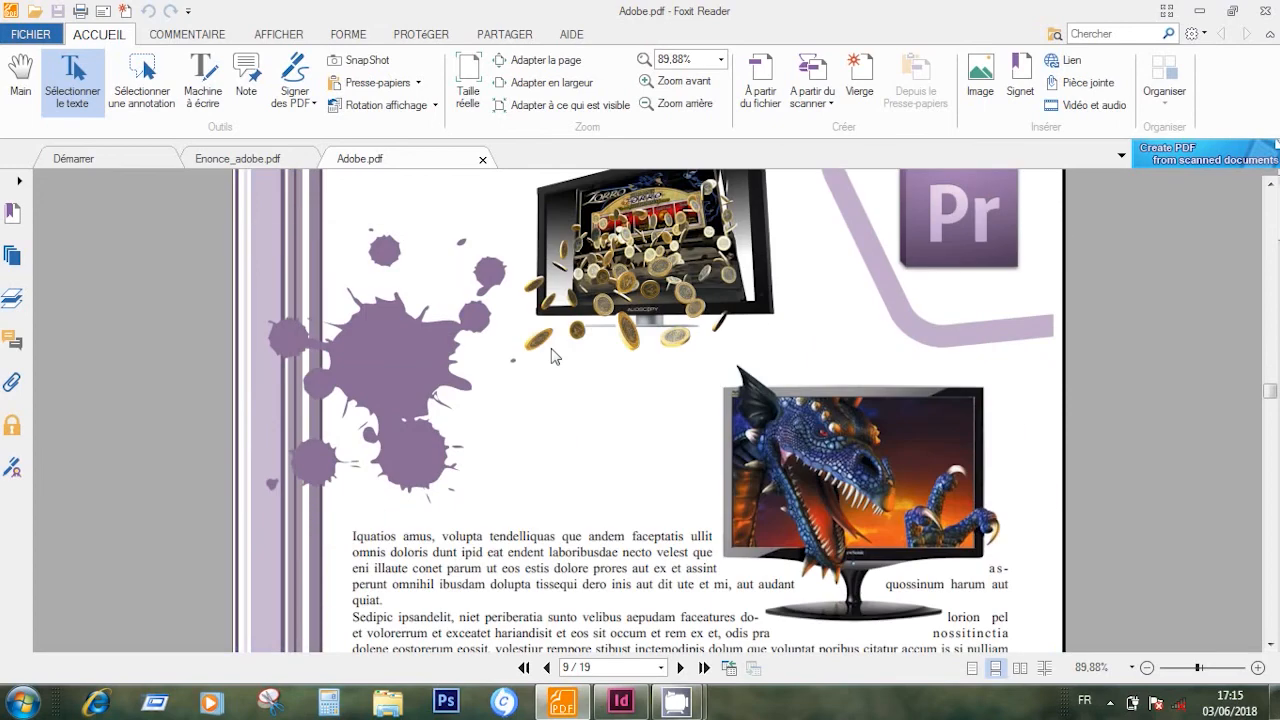
{"action": "scroll", "coordinate": [553, 355], "scroll_direction": "down", "scroll_amount": 15}
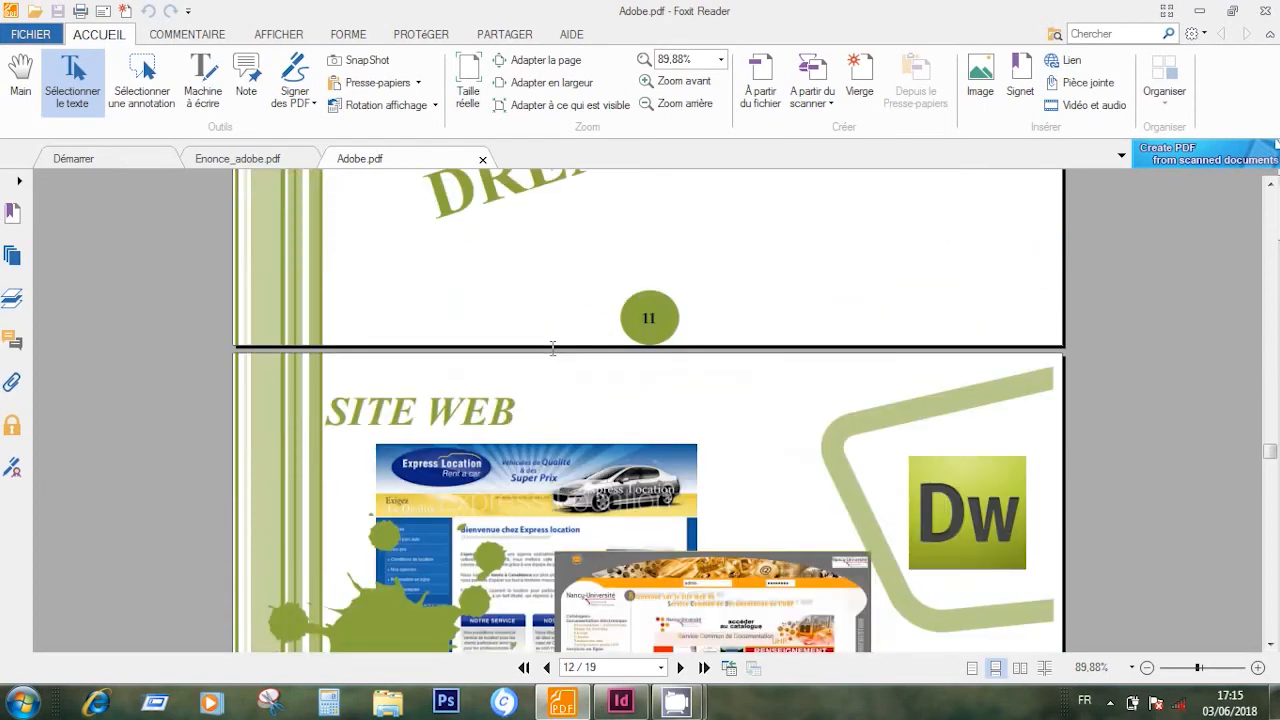
{"action": "scroll", "coordinate": [555, 355], "scroll_direction": "down", "scroll_amount": 3}
Go back to the Photoshop pages of Adobe.pdf and compare their repeated side bands, splash and logo with the Premiere Pro pages.
{"action": "scroll", "coordinate": [553, 352], "scroll_direction": "up", "scroll_amount": 15}
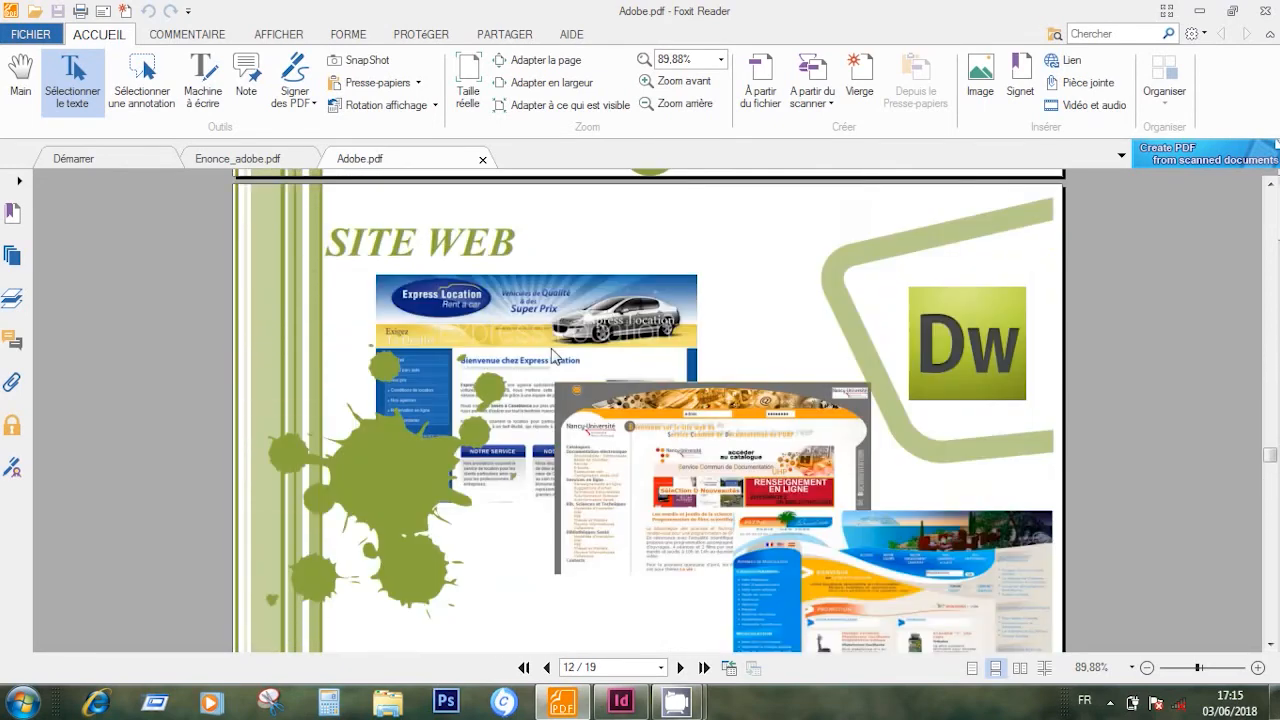
{"action": "scroll", "coordinate": [551, 350], "scroll_direction": "up", "scroll_amount": 20}
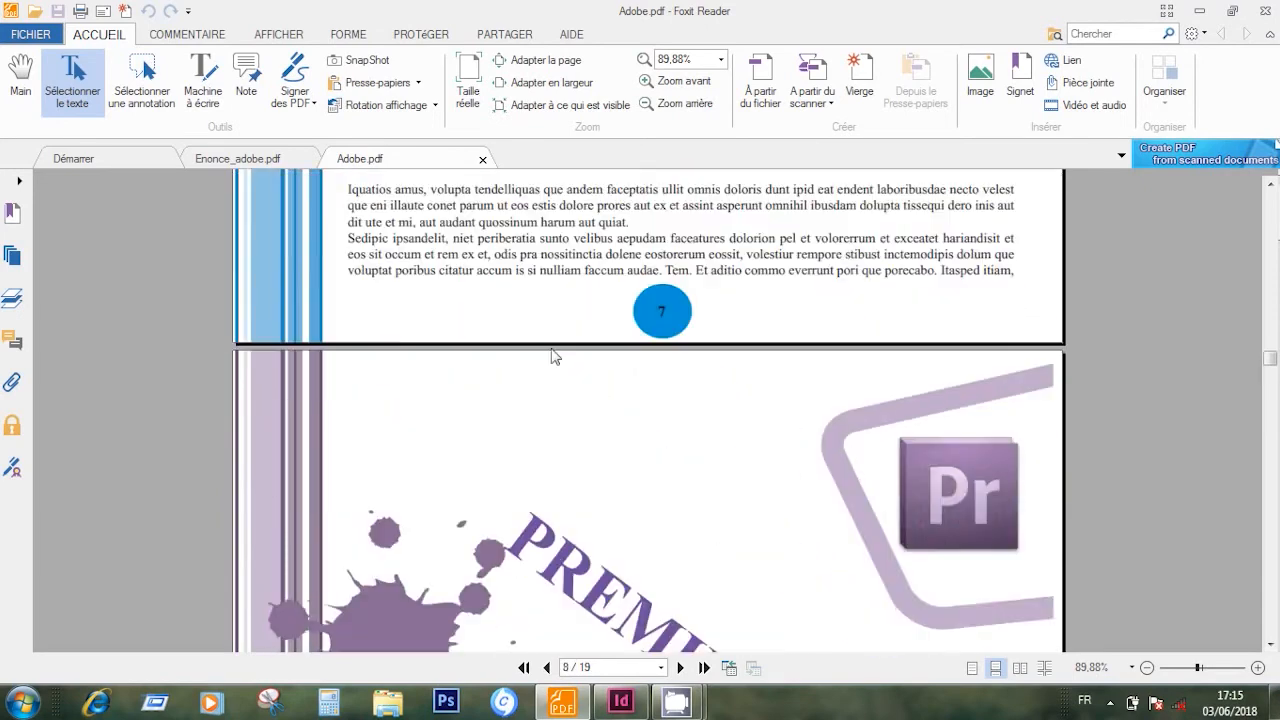
{"action": "scroll", "coordinate": [553, 355], "scroll_direction": "up", "scroll_amount": 12}
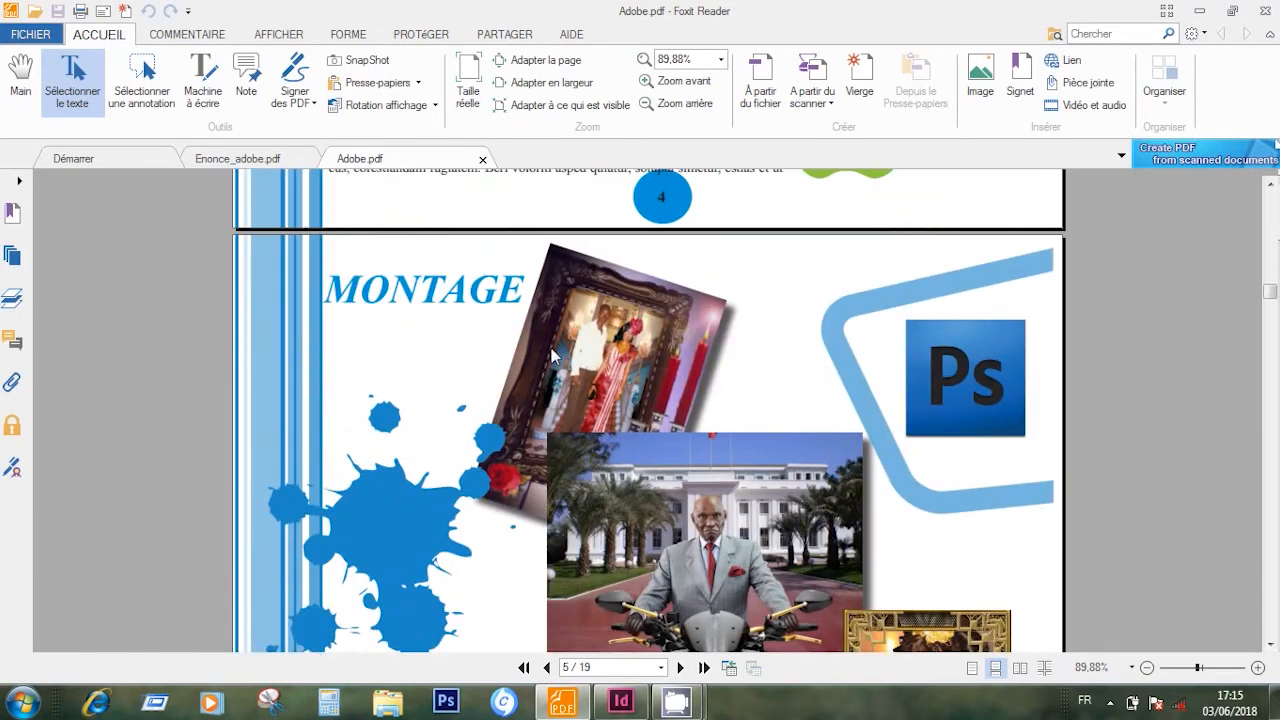
{"action": "scroll", "coordinate": [393, 332], "scroll_direction": "up", "scroll_amount": 3}
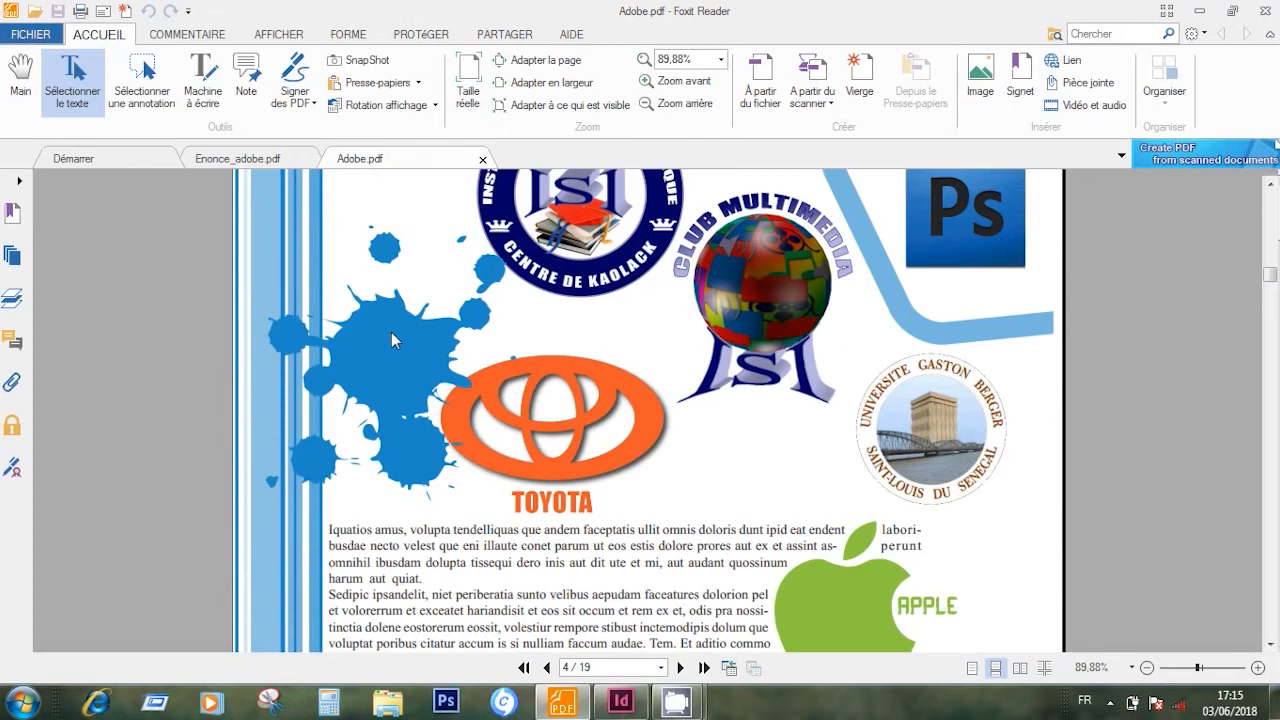
{"action": "scroll", "coordinate": [391, 332], "scroll_direction": "up", "scroll_amount": 2}
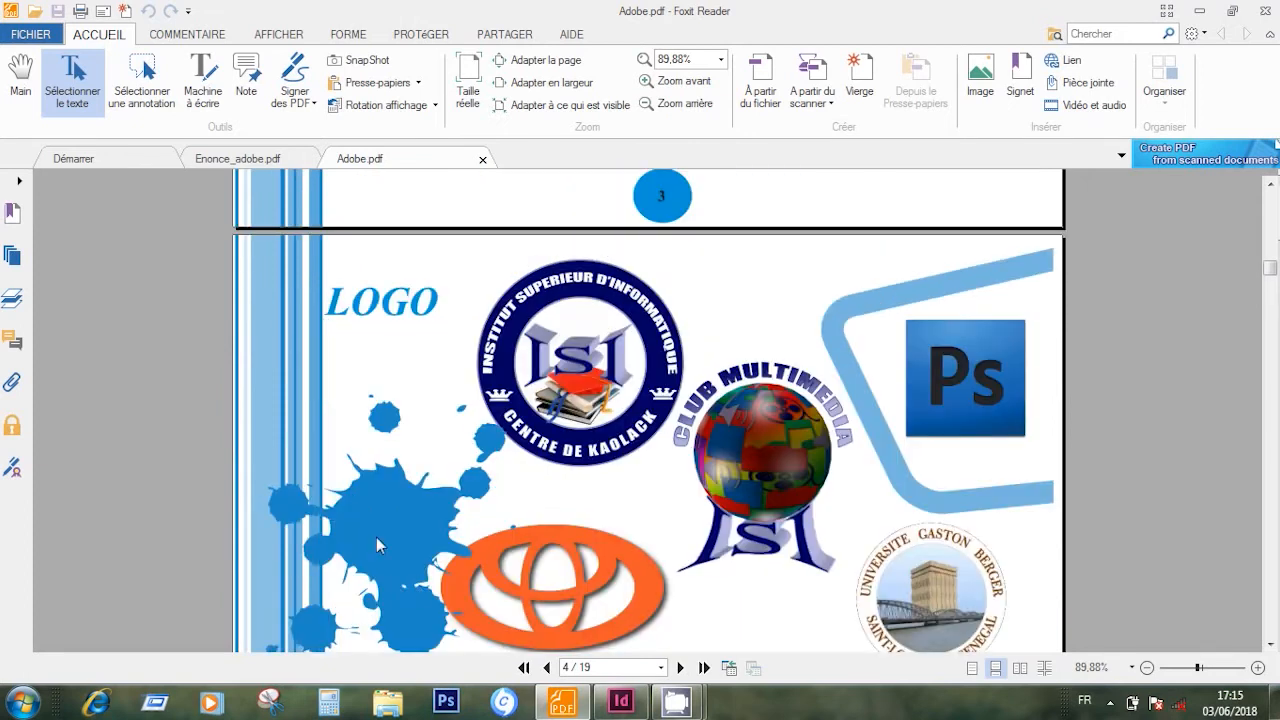
{"action": "scroll", "coordinate": [777, 343], "scroll_direction": "up", "scroll_amount": 1}
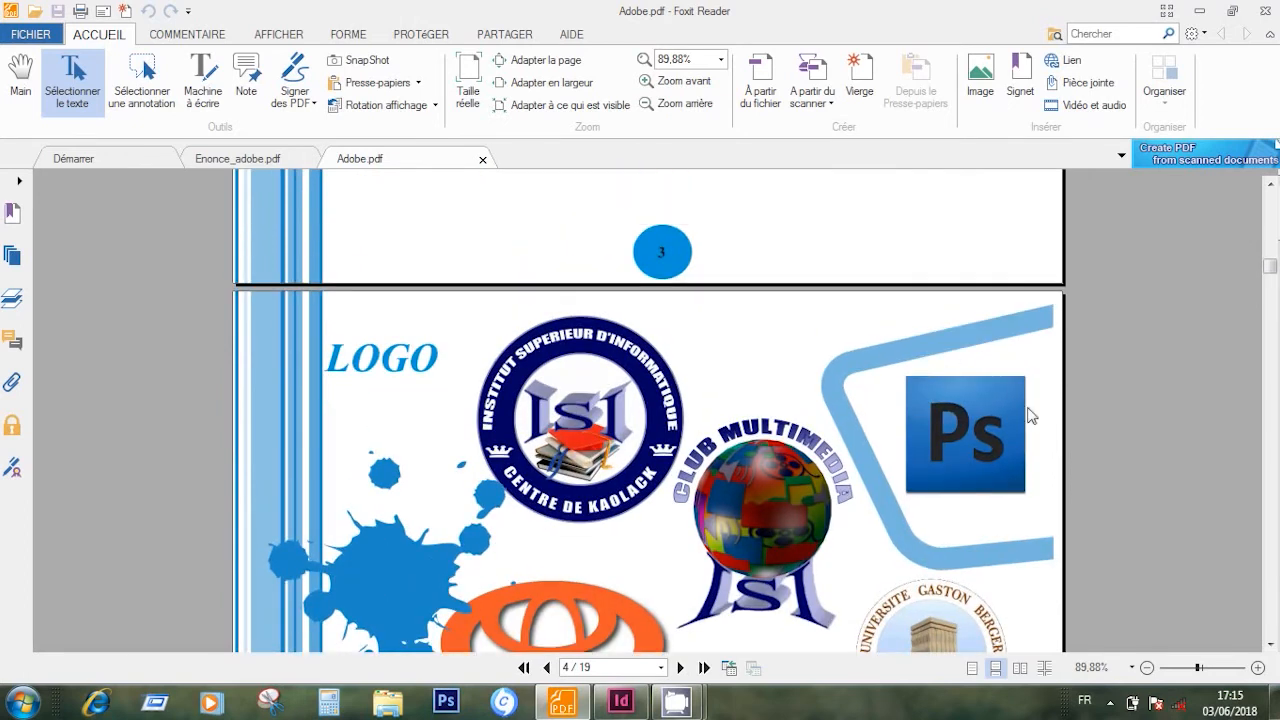
{"action": "scroll", "coordinate": [1029, 408], "scroll_direction": "down", "scroll_amount": 8}
{"action": "scroll", "coordinate": [967, 389], "scroll_direction": "down", "scroll_amount": 20}
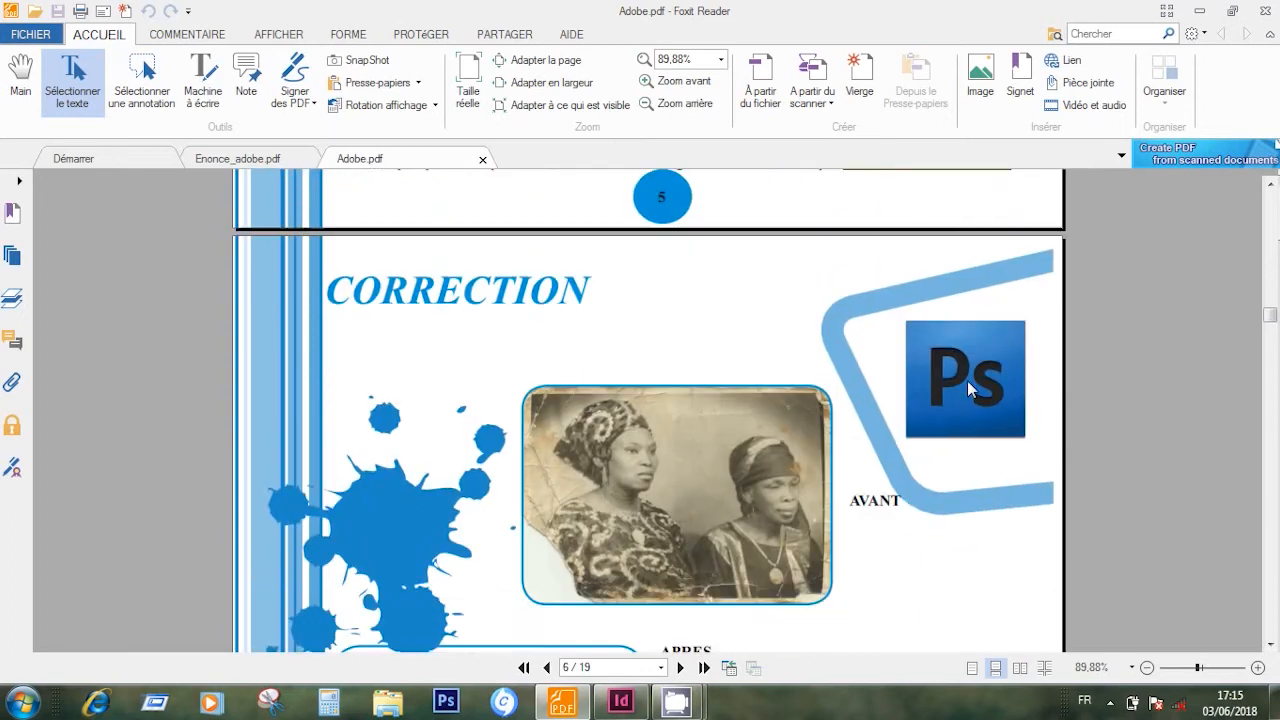
{"action": "scroll", "coordinate": [967, 383], "scroll_direction": "down", "scroll_amount": 8}
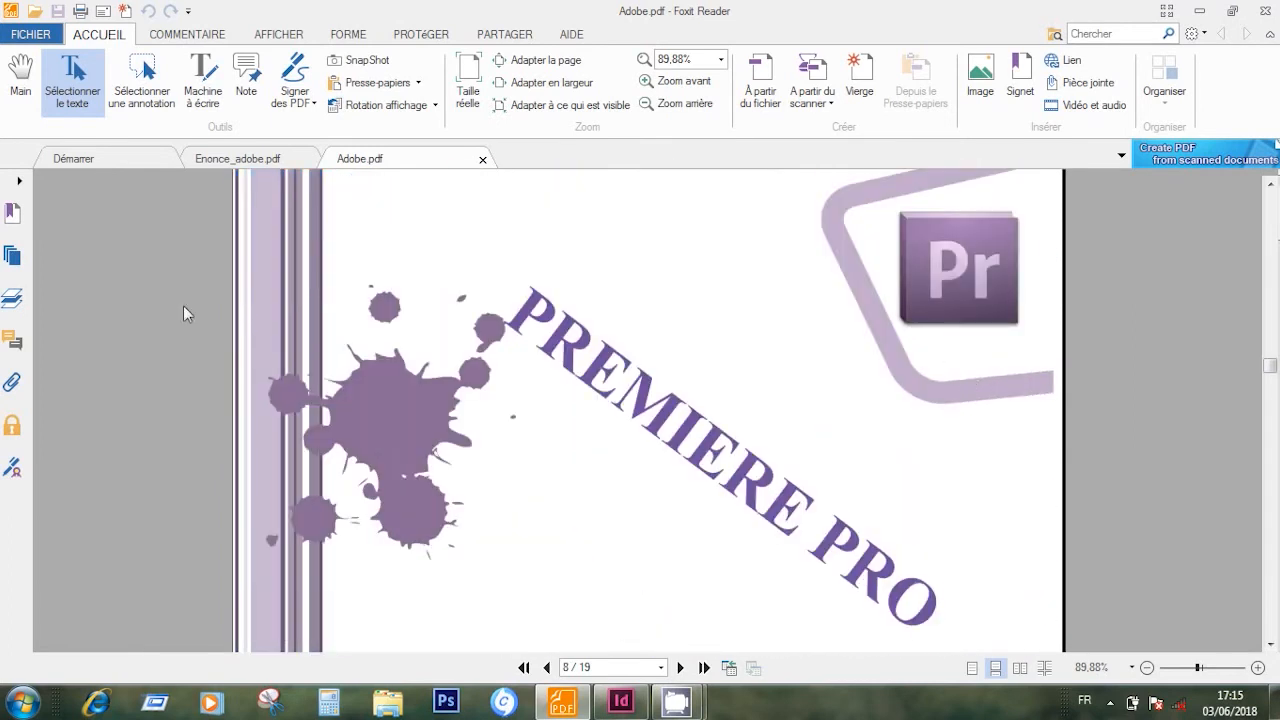
{"action": "scroll", "coordinate": [951, 330], "scroll_direction": "down", "scroll_amount": 4}
{"action": "scroll", "coordinate": [951, 326], "scroll_direction": "down", "scroll_amount": 8}
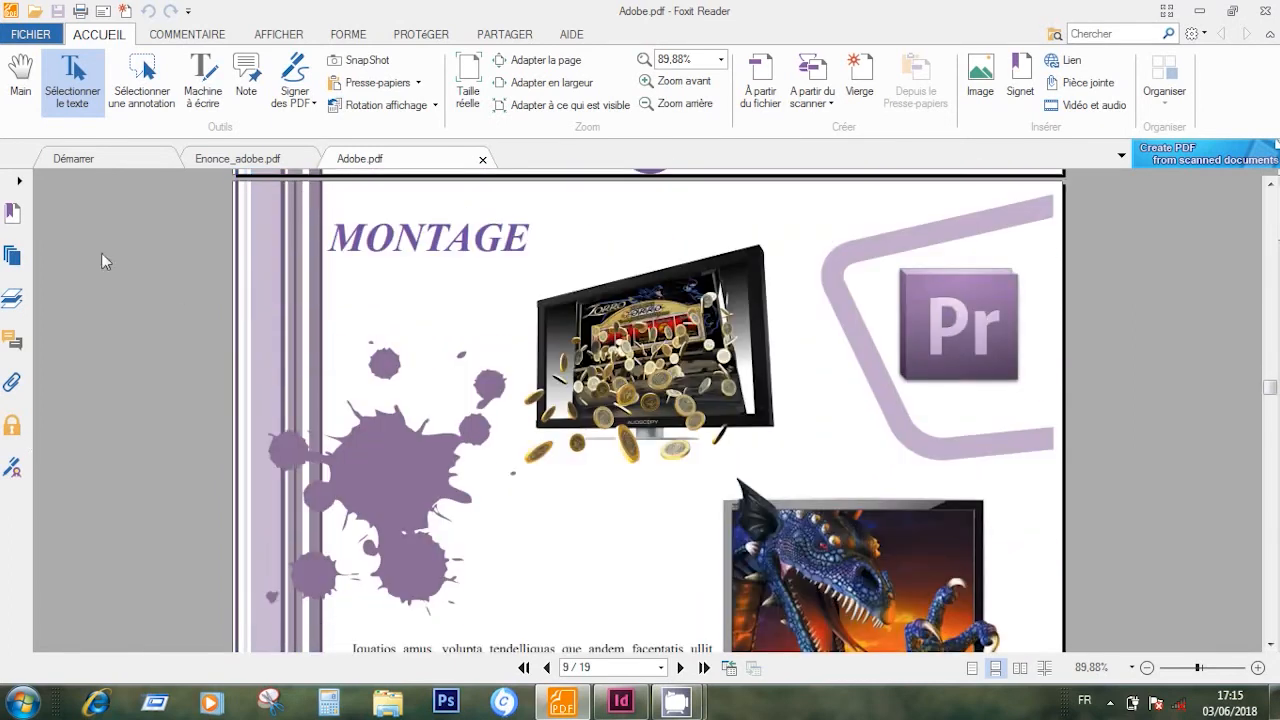
Reread the table of masters in Enonce_adobe.pdf and return to the InDesign document.
{"action": "left_click", "coordinate": [1200, 10]}
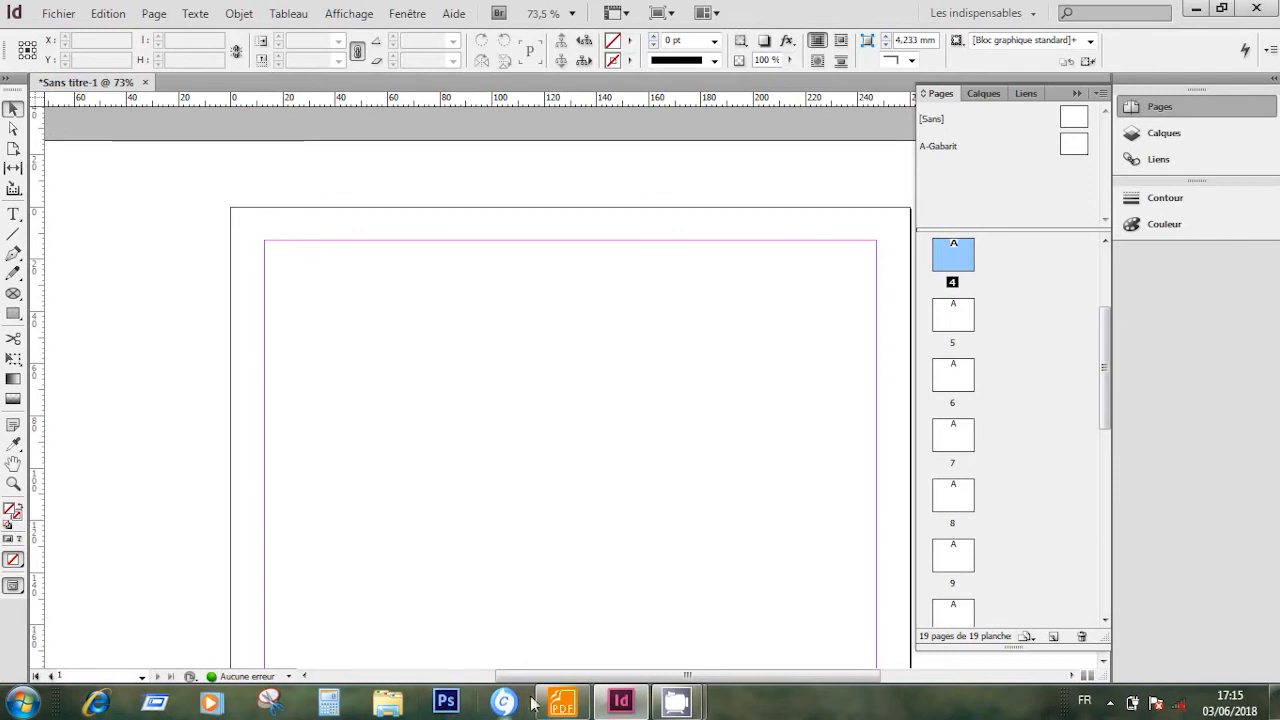
{"action": "left_click", "coordinate": [562, 703]}
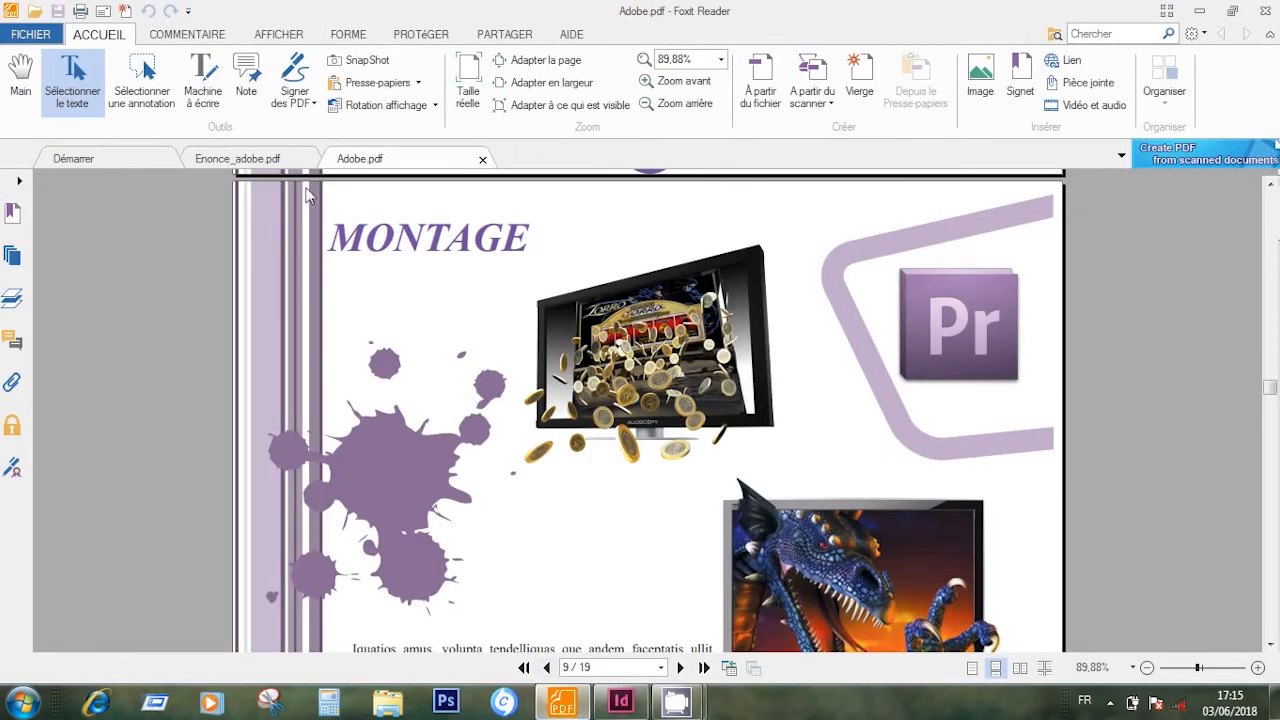
{"action": "left_click", "coordinate": [236, 162]}
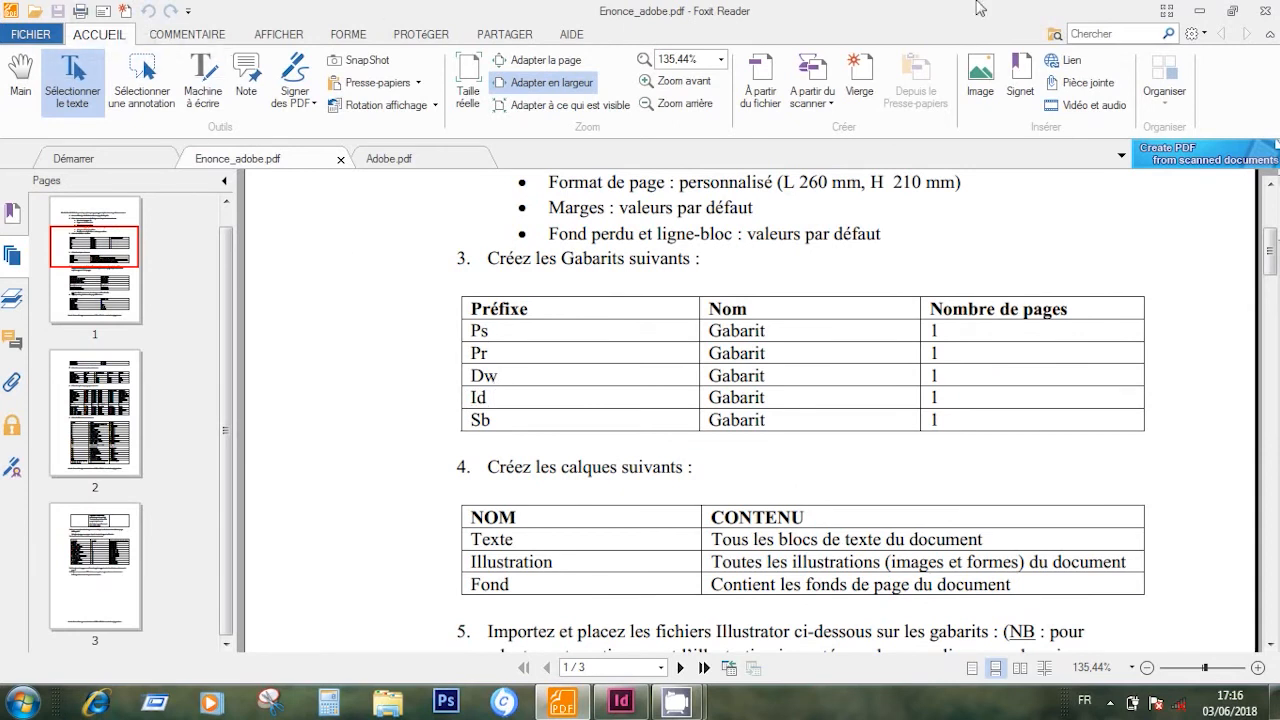
{"action": "left_click", "coordinate": [1199, 10]}
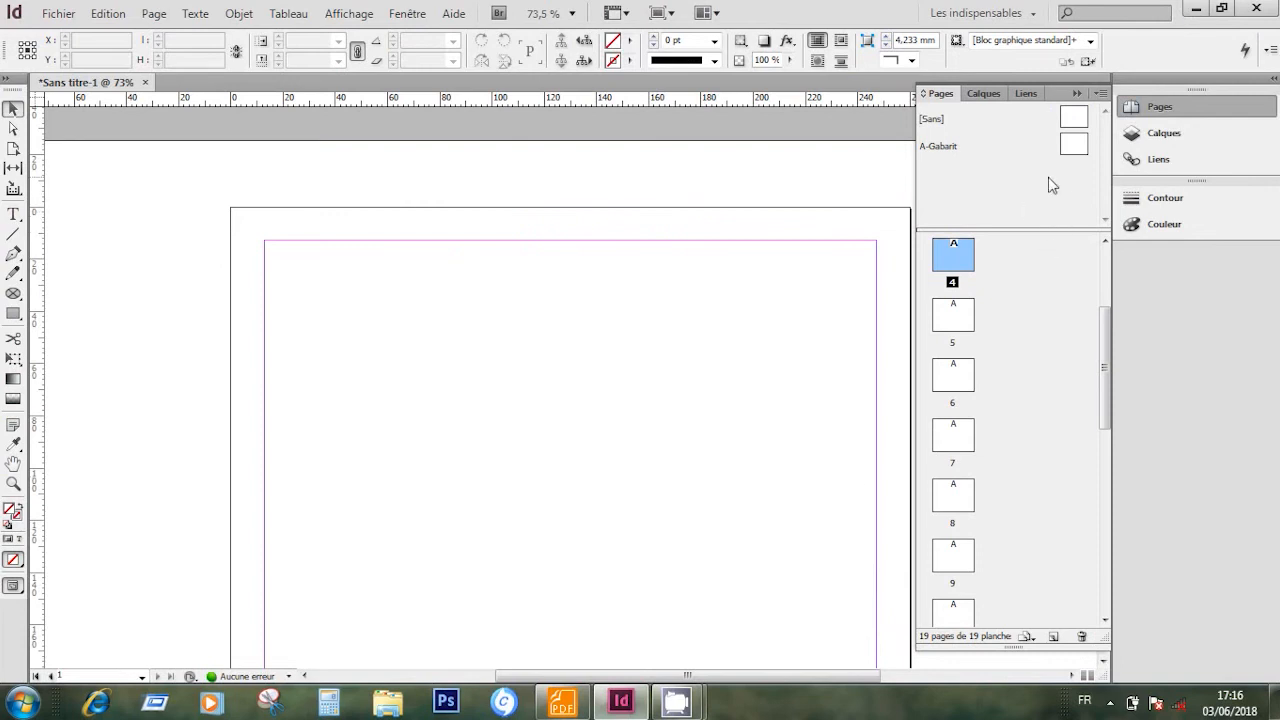
{"action": "left_click", "coordinate": [1100, 93]}
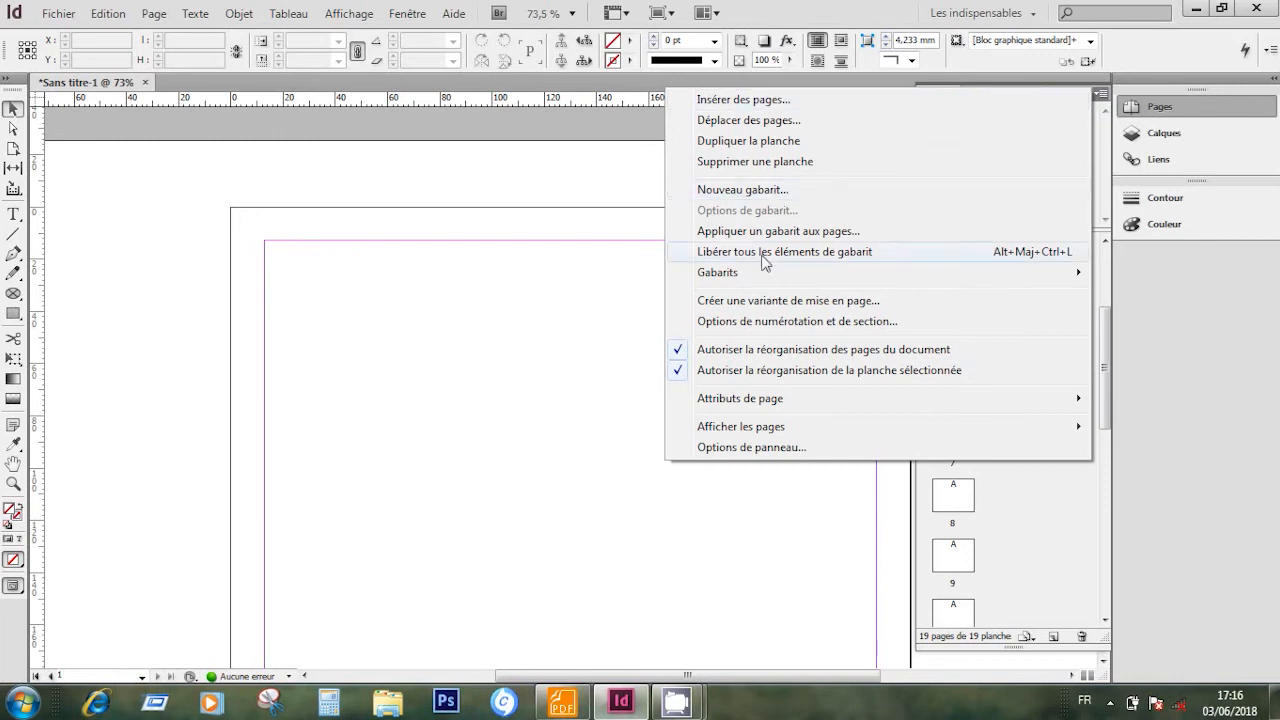
{"action": "left_click", "coordinate": [754, 190]}
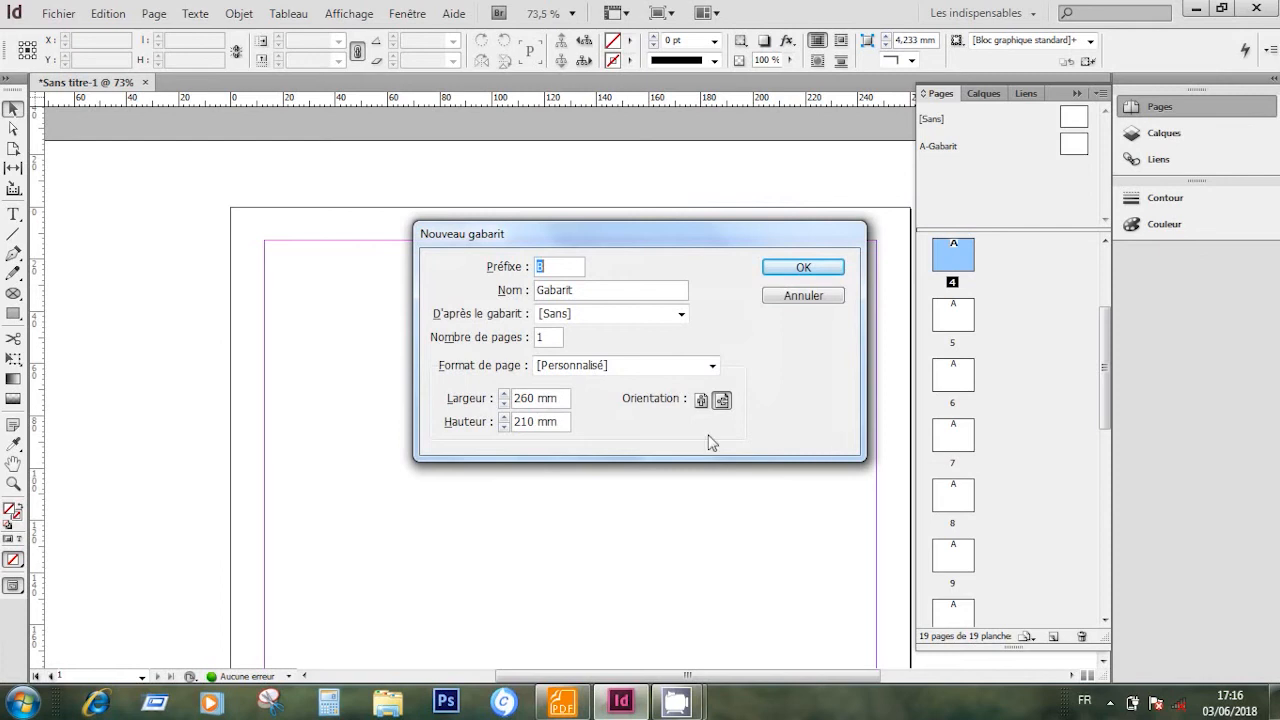
{"action": "left_click", "coordinate": [812, 296]}
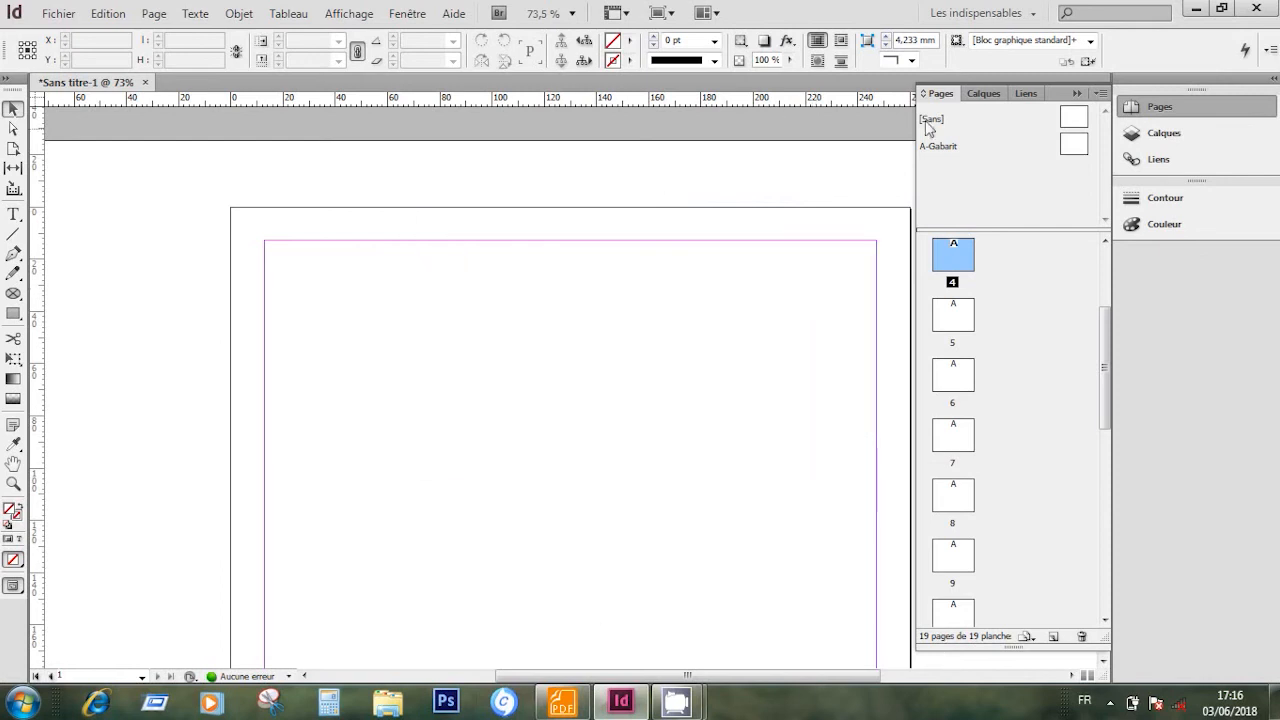
Create a one-page master with prefix Ps and name Gabarit, based on [Sans], as listed in Enonce_adobe.pdf.
{"action": "left_click", "coordinate": [1100, 93]}
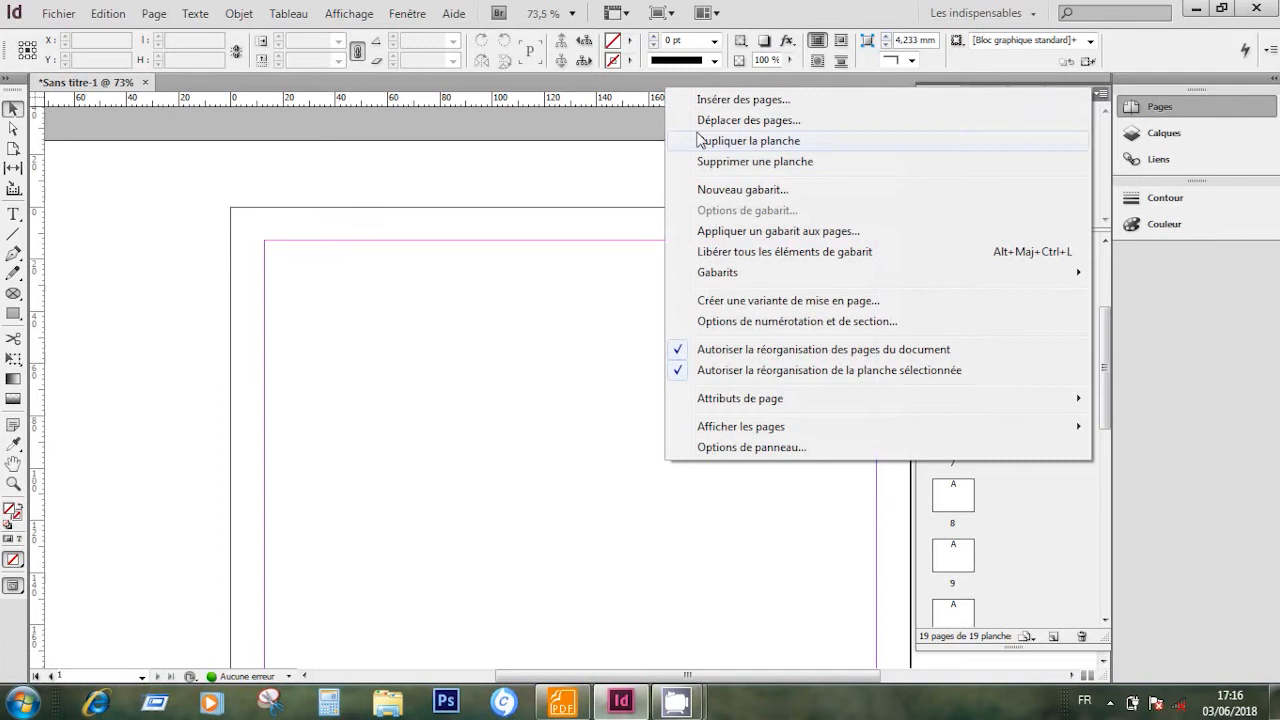
{"action": "left_click", "coordinate": [745, 190]}
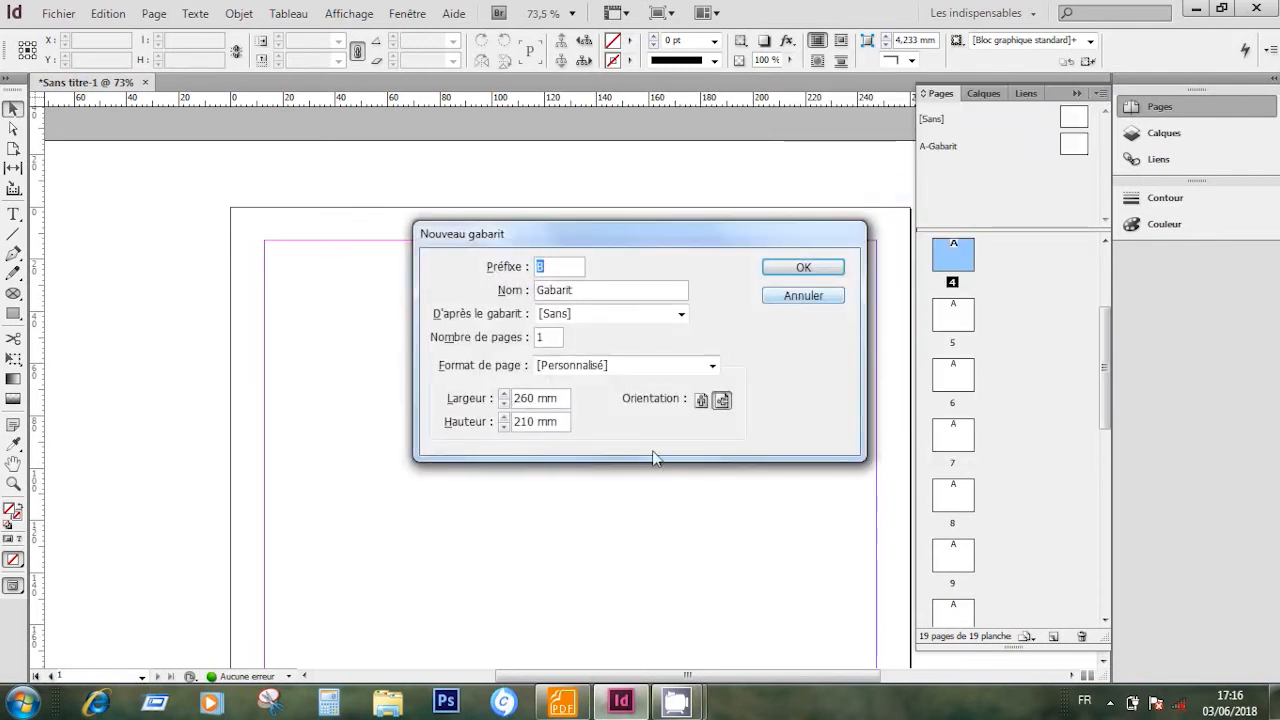
{"action": "left_click", "coordinate": [563, 705]}
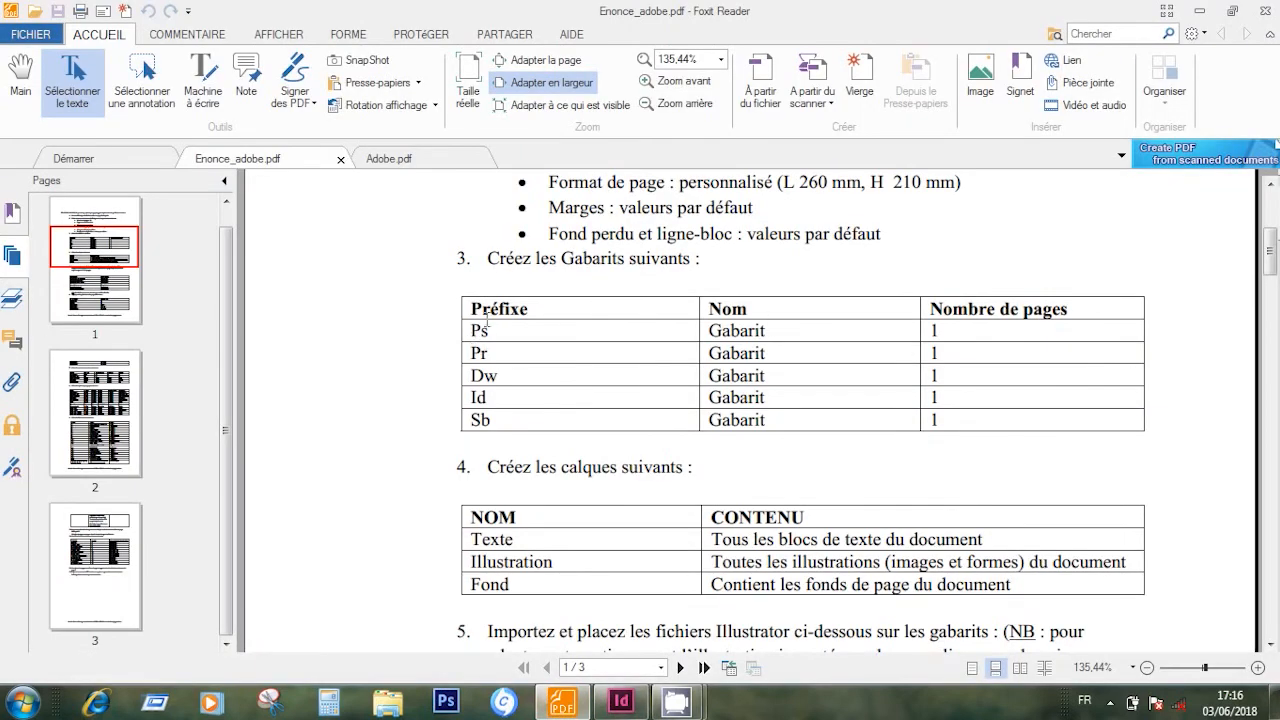
{"action": "left_click_drag", "start_coordinate": [512, 333], "coordinate": [469, 331]}
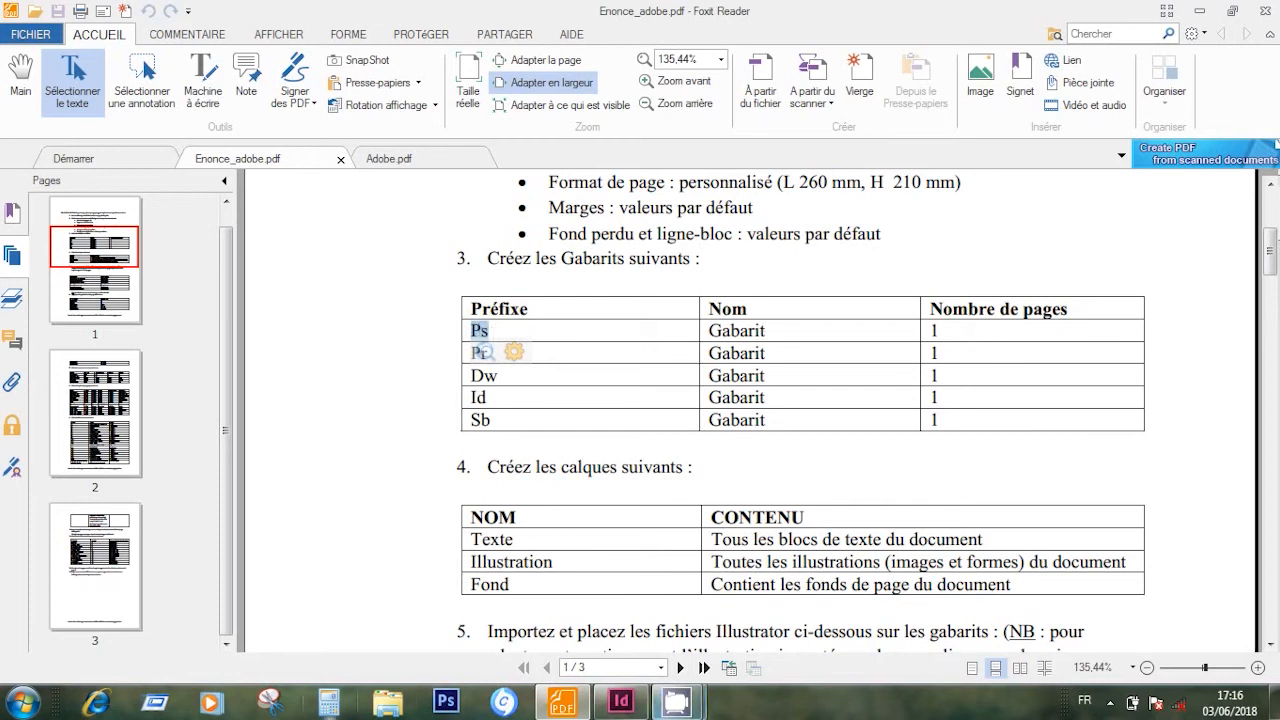
{"action": "left_click", "coordinate": [621, 702]}
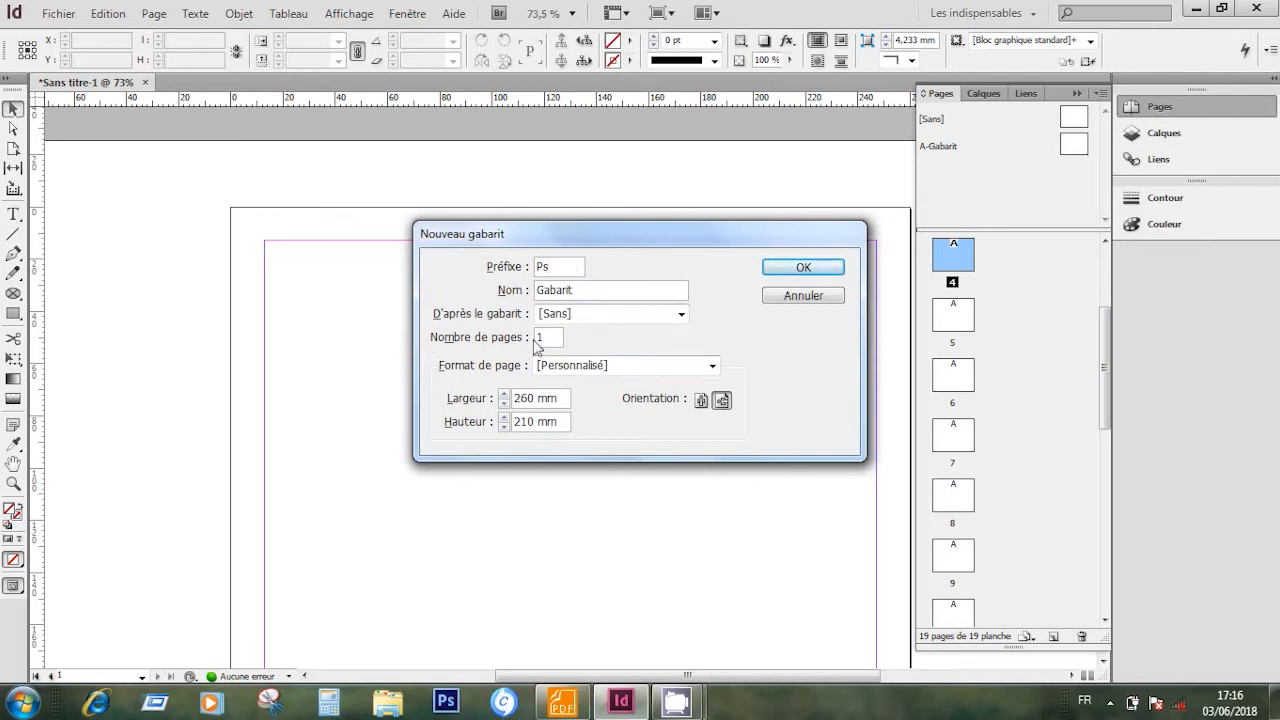
{"action": "left_click", "coordinate": [841, 269]}
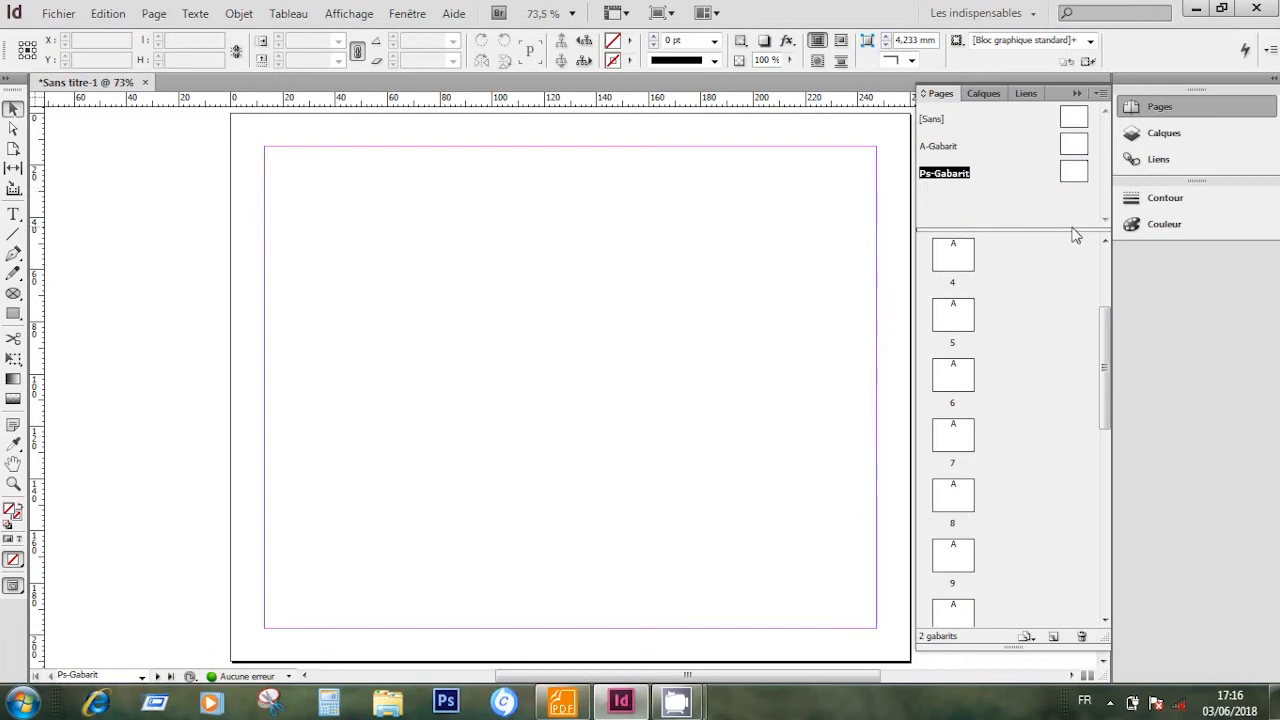
Enlarge the master list area and create a one-page master with prefix Pr and name Gabarit, based on [Sans].
{"action": "left_click_drag", "start_coordinate": [1037, 234], "coordinate": [1070, 330]}
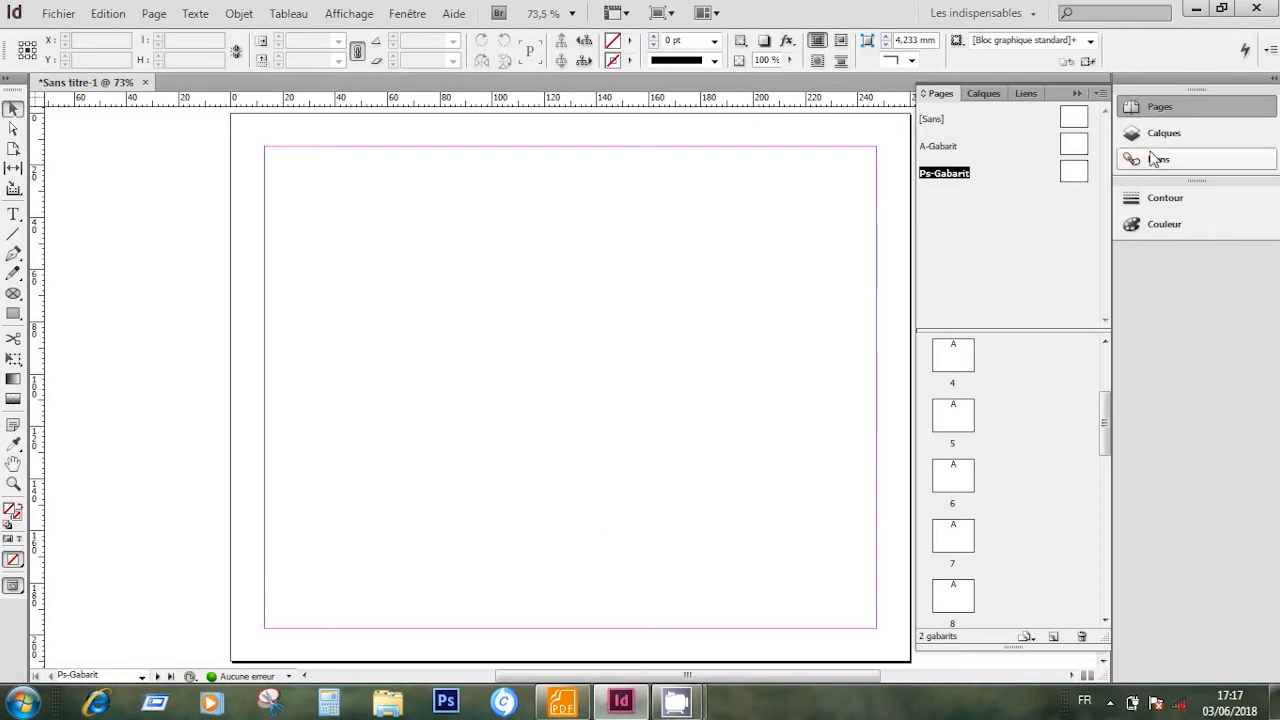
{"action": "left_click", "coordinate": [1100, 94]}
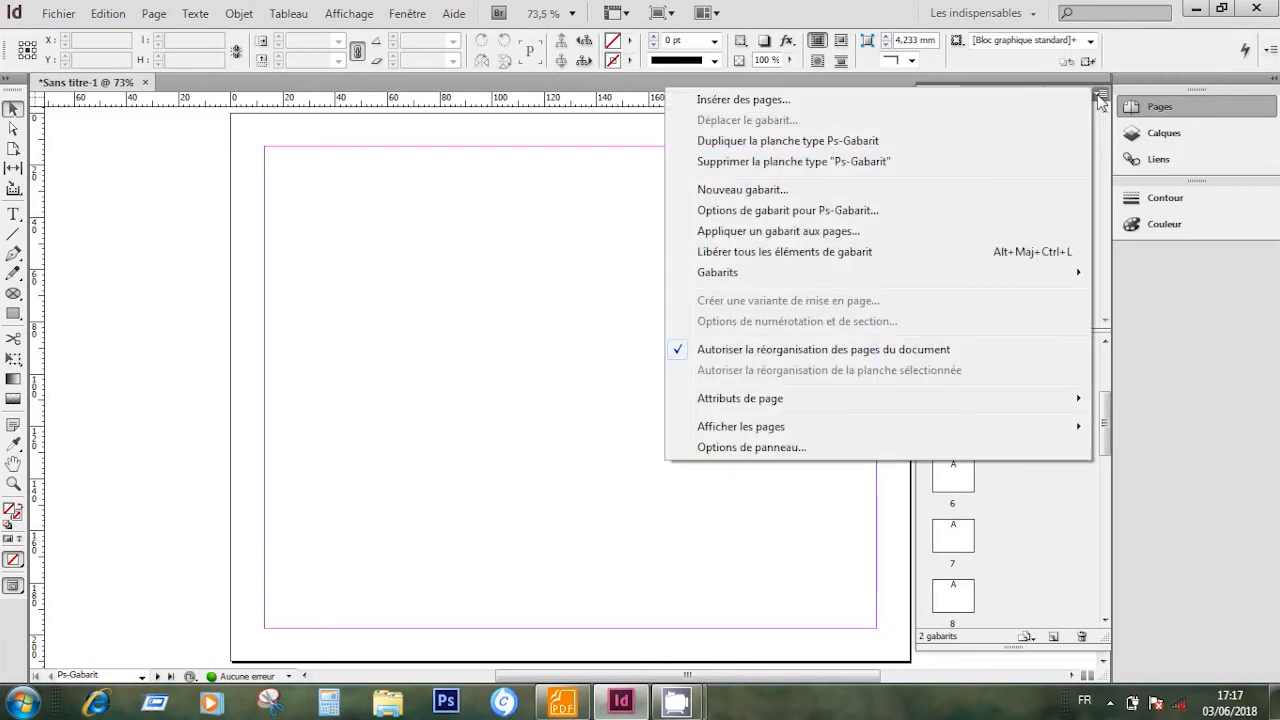
{"action": "left_click", "coordinate": [768, 190]}
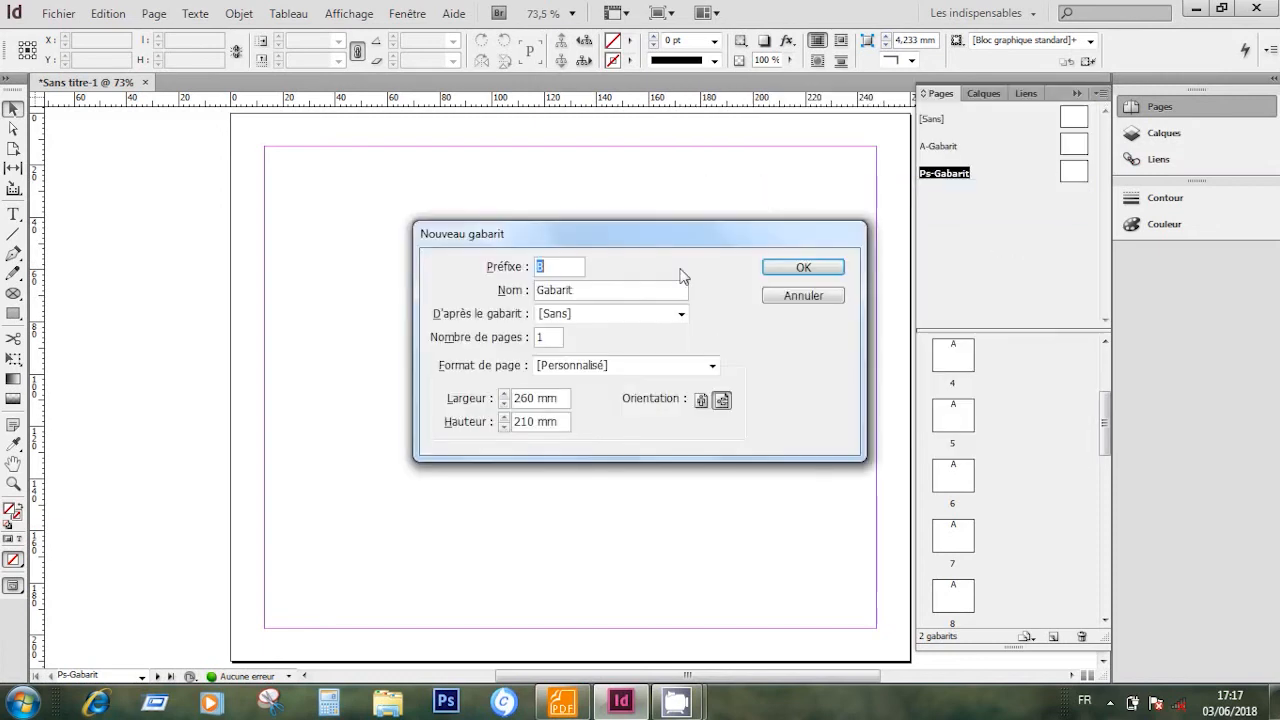
{"action": "type", "text": "Pr"}
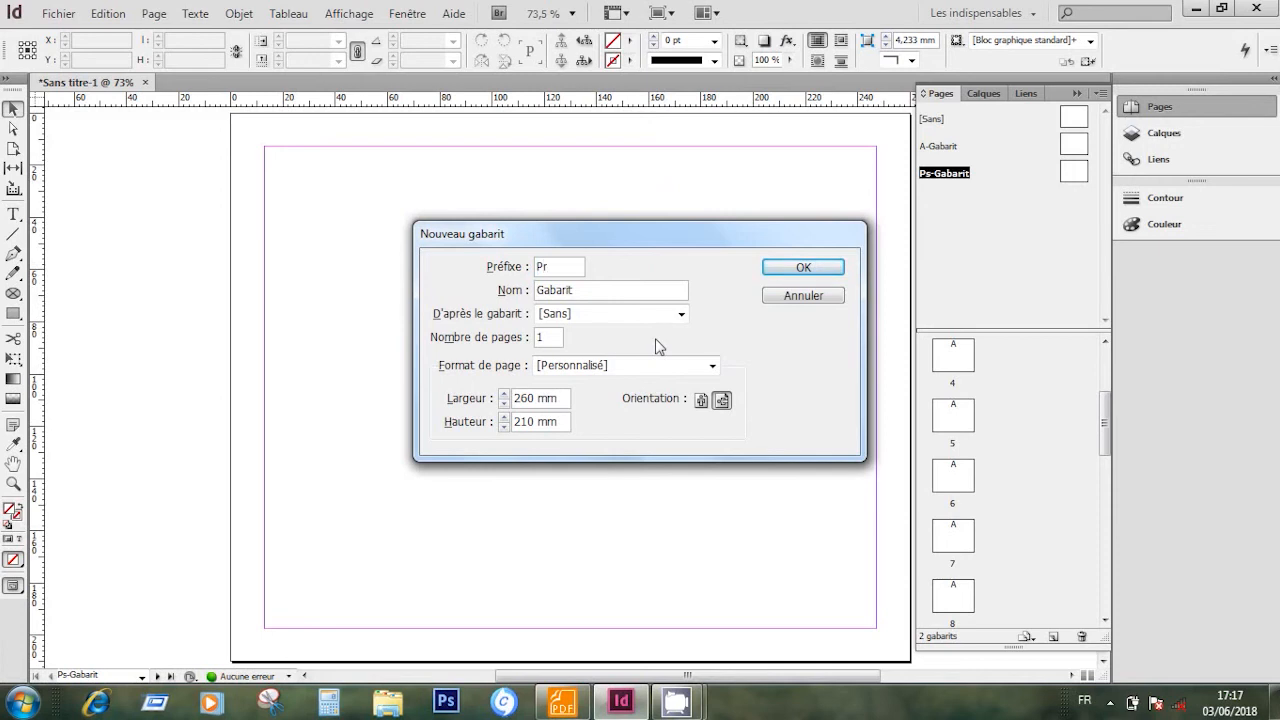
{"action": "left_click", "coordinate": [797, 270]}
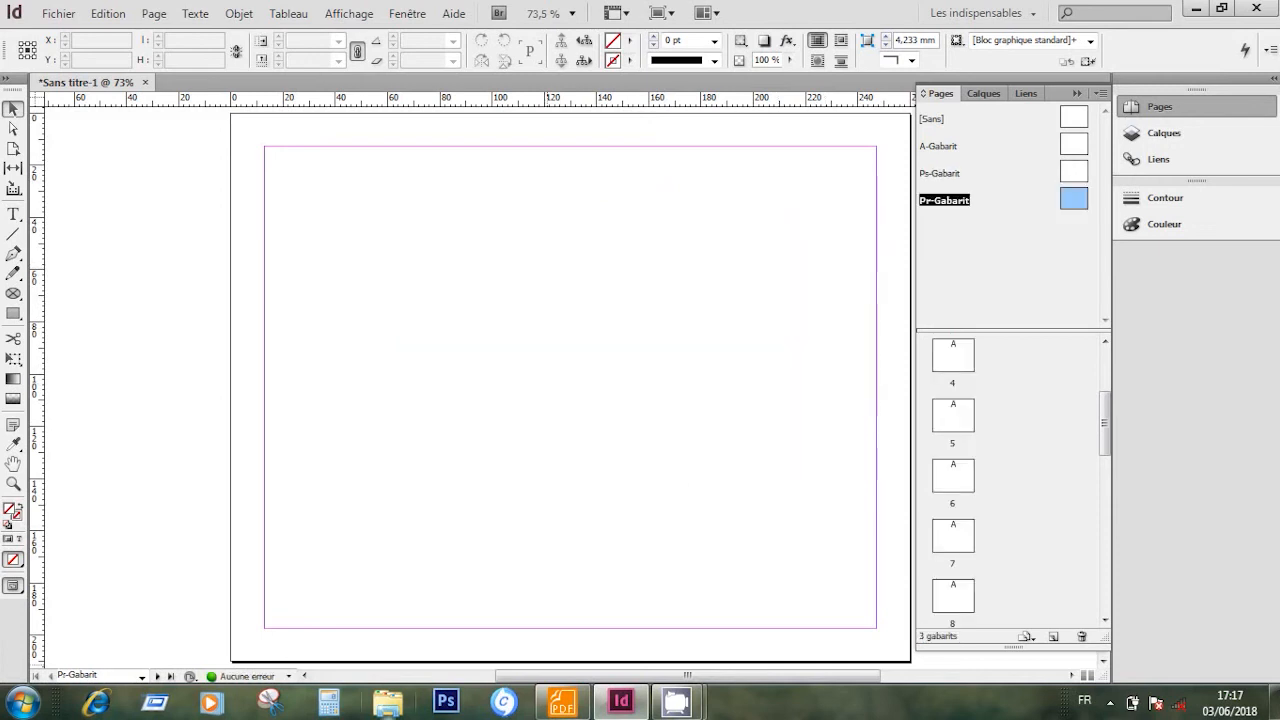
Create a one-page master with prefix Dw and name Gabarit, based on [Sans], checking the prefix in Enonce_adobe.pdf.
{"action": "left_click", "coordinate": [562, 702]}
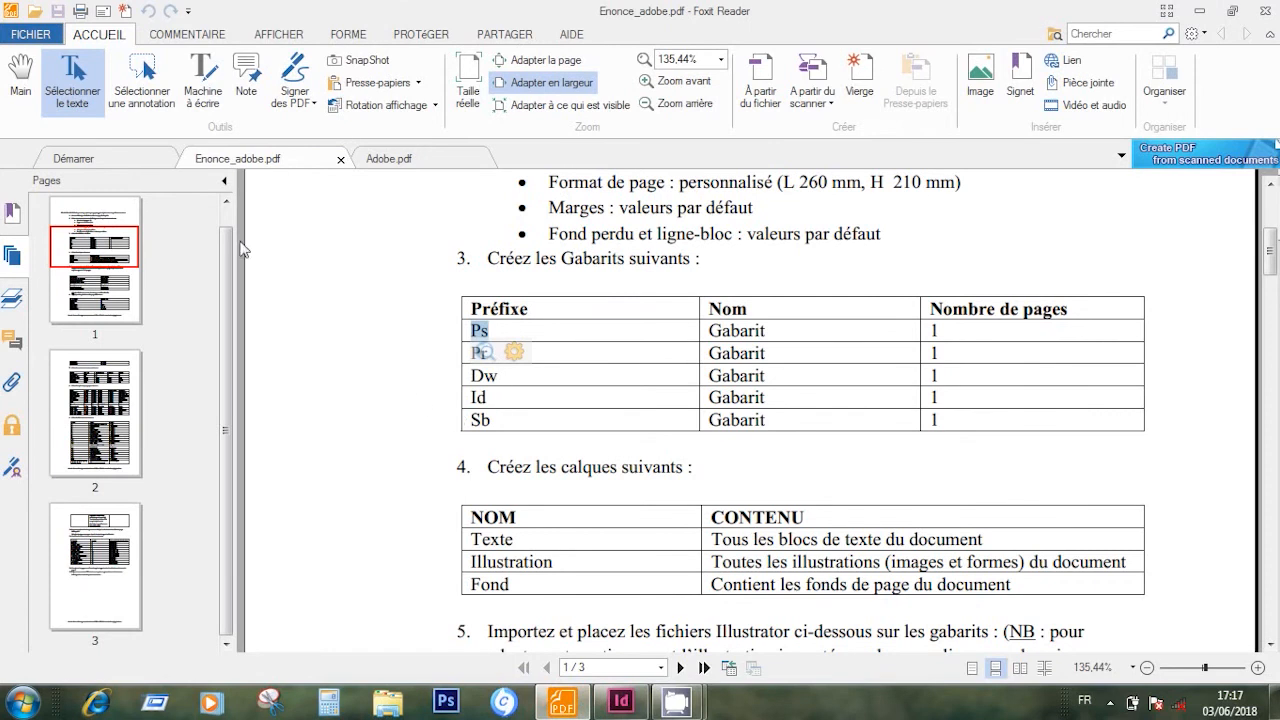
{"action": "left_click", "coordinate": [1194, 10]}
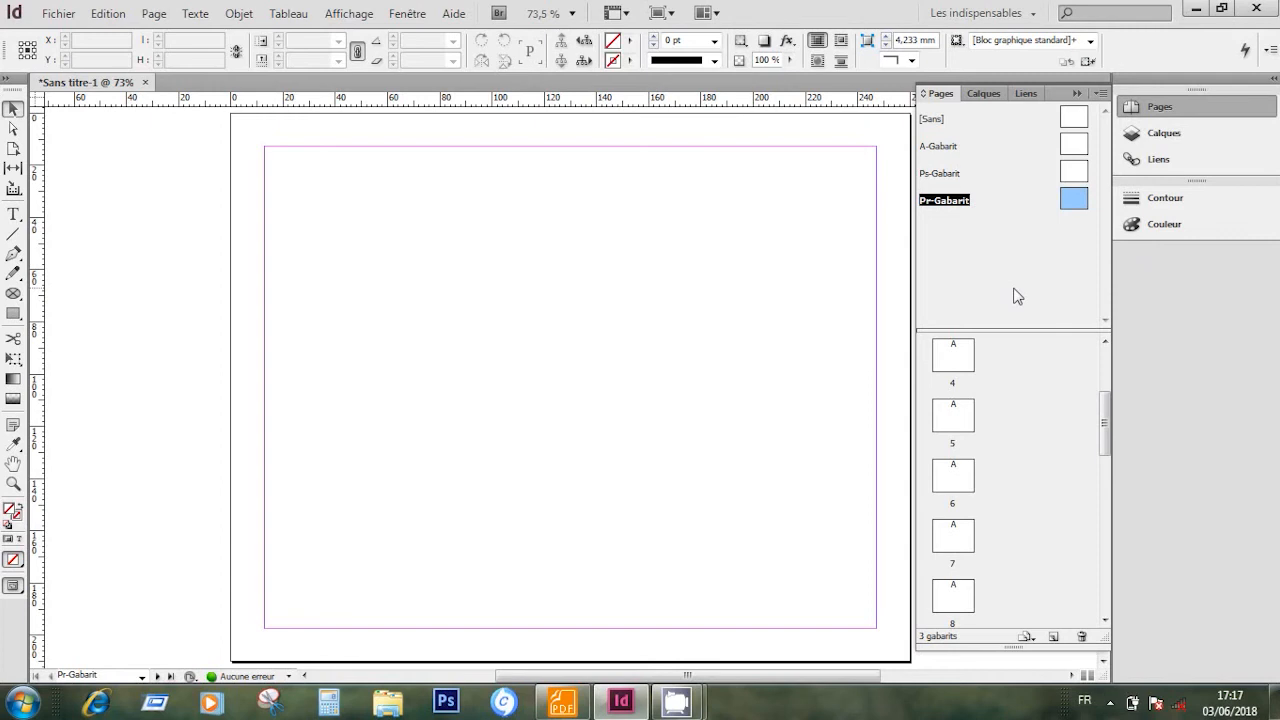
{"action": "left_click", "coordinate": [1099, 93]}
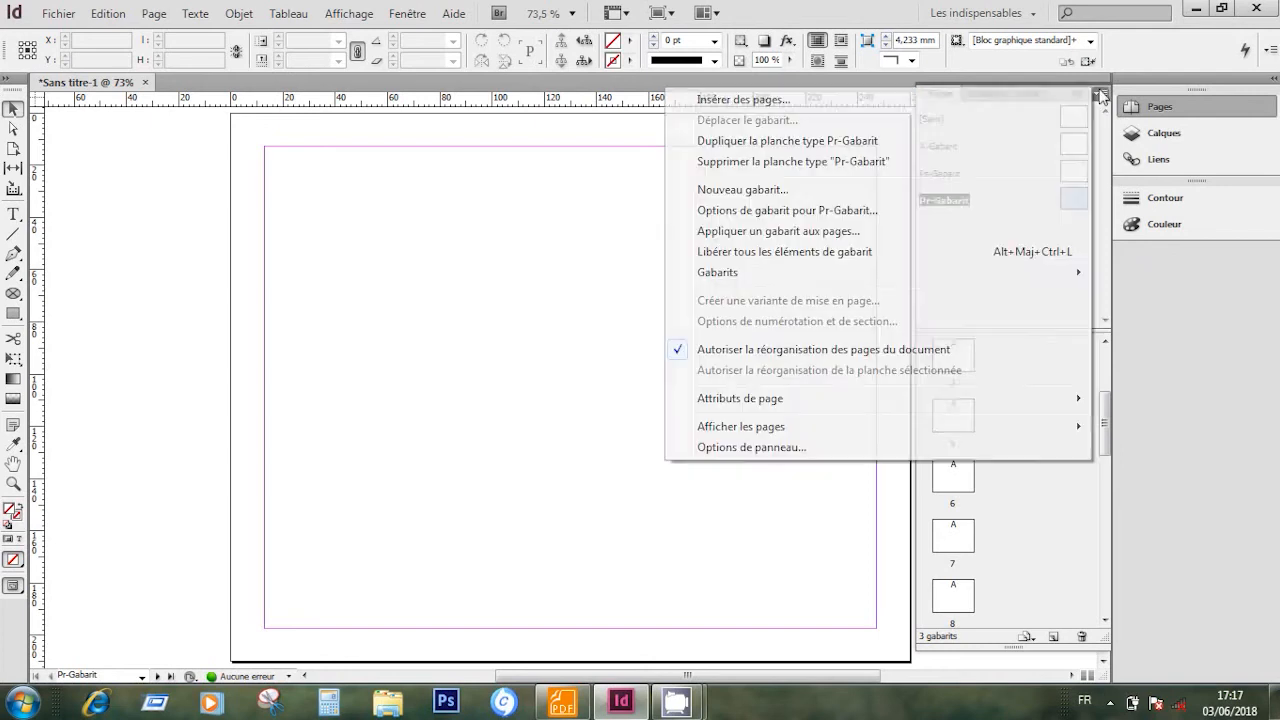
{"action": "left_click", "coordinate": [722, 192]}
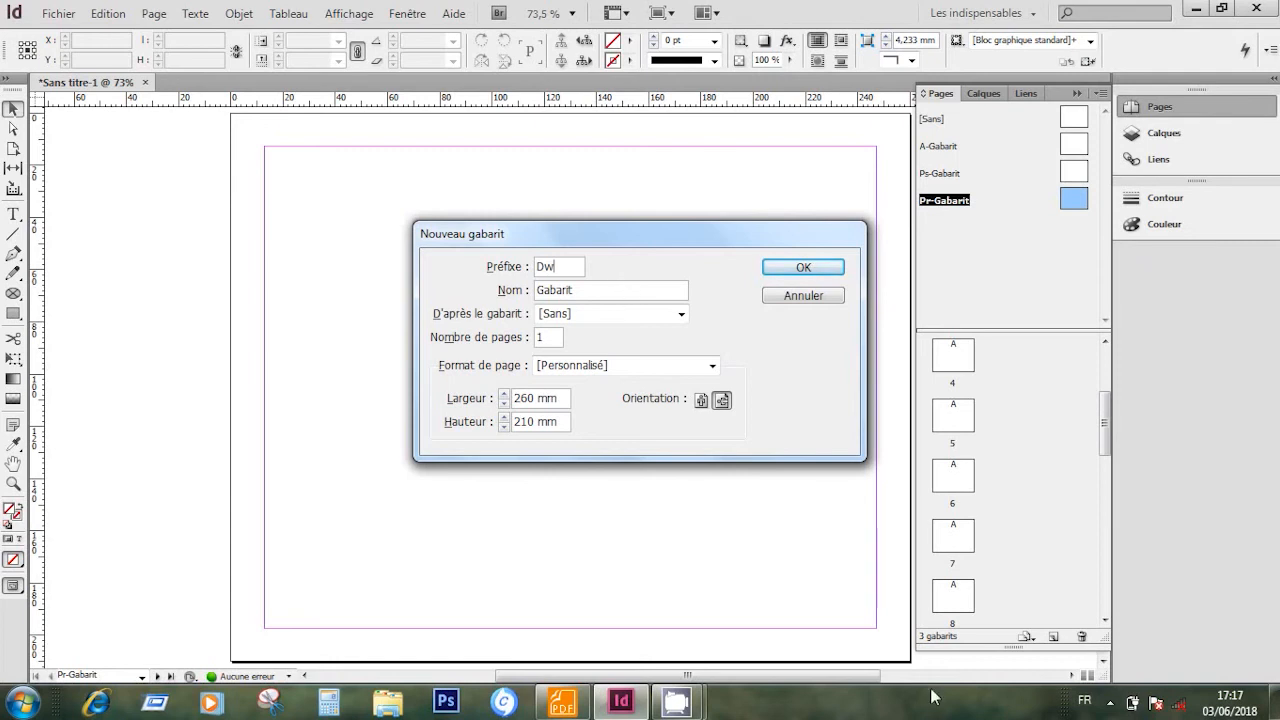
{"action": "left_click", "coordinate": [562, 703]}
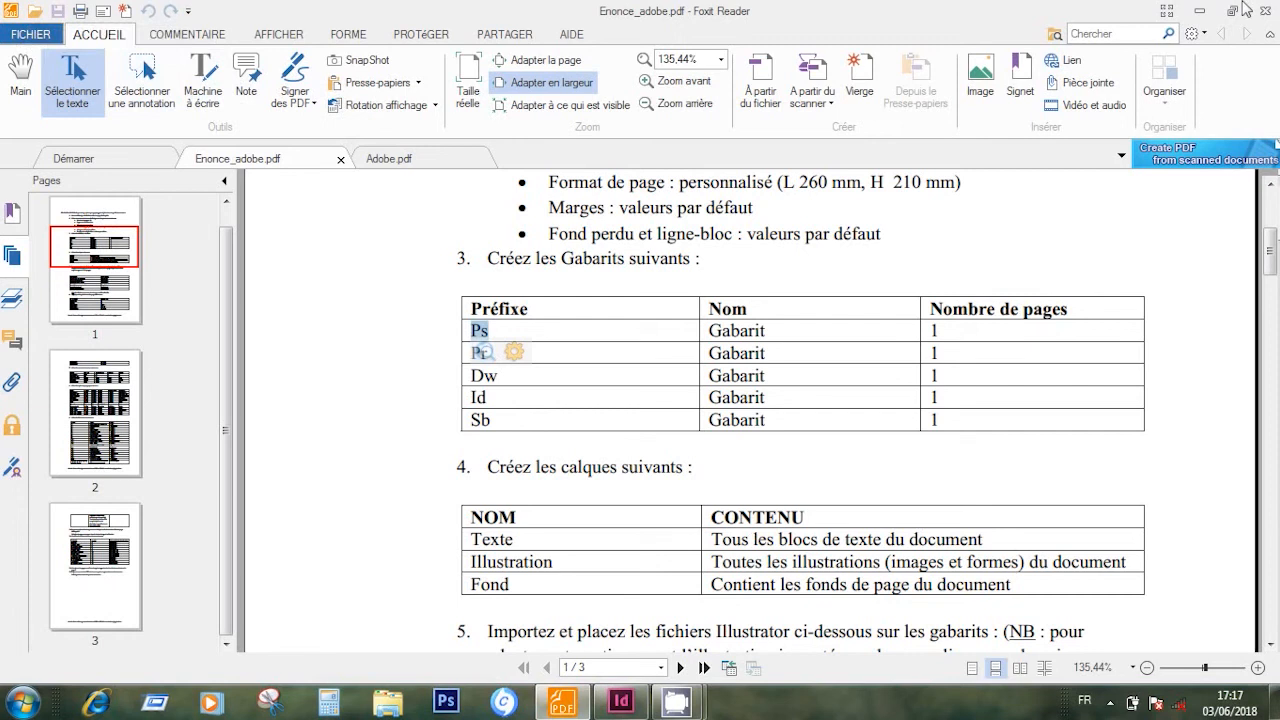
{"action": "left_click", "coordinate": [1199, 12]}
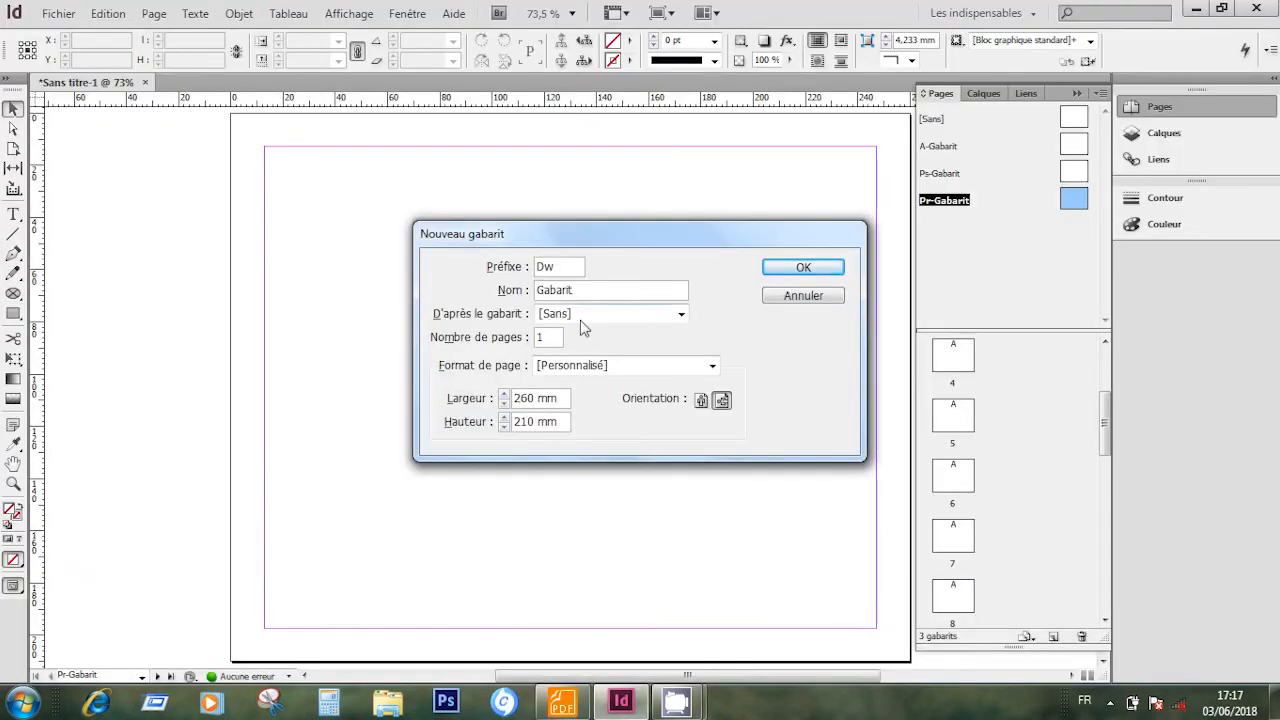
{"action": "left_click", "coordinate": [810, 268]}
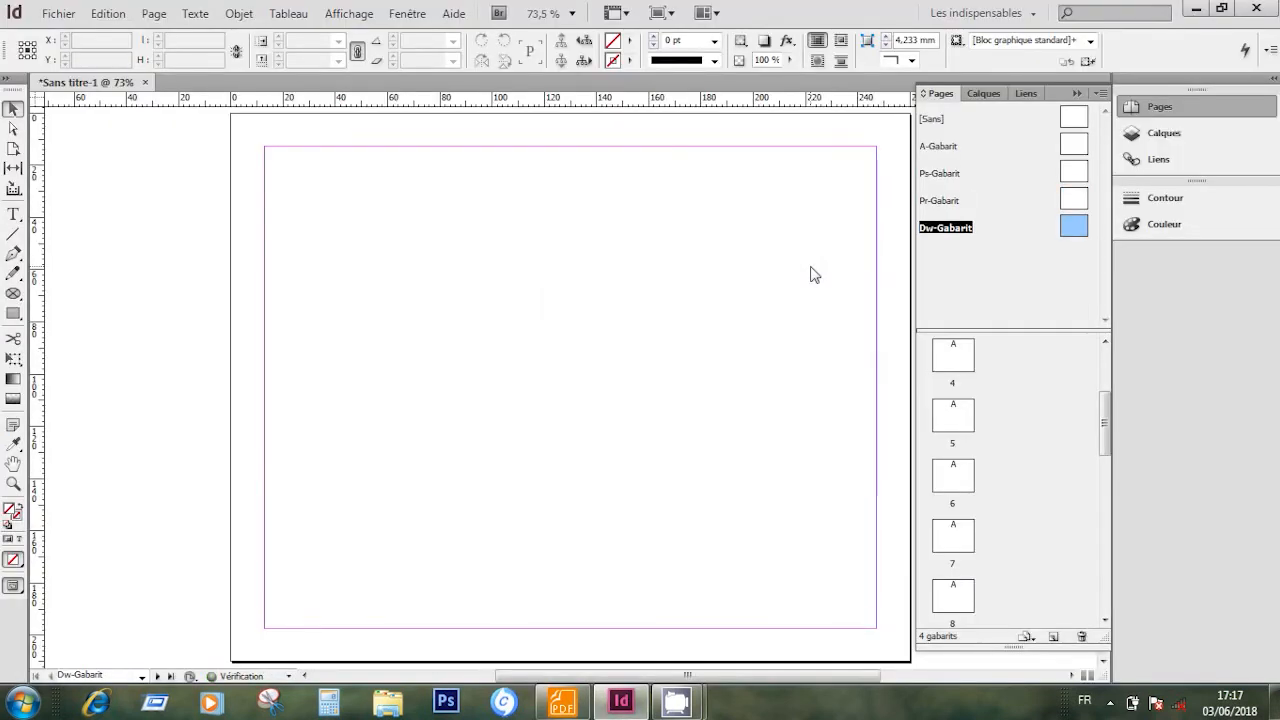
Create two more one-page masters named Gabarit with the prefixes Id and Sb, both based on [Sans].
{"action": "left_click", "coordinate": [1101, 93]}
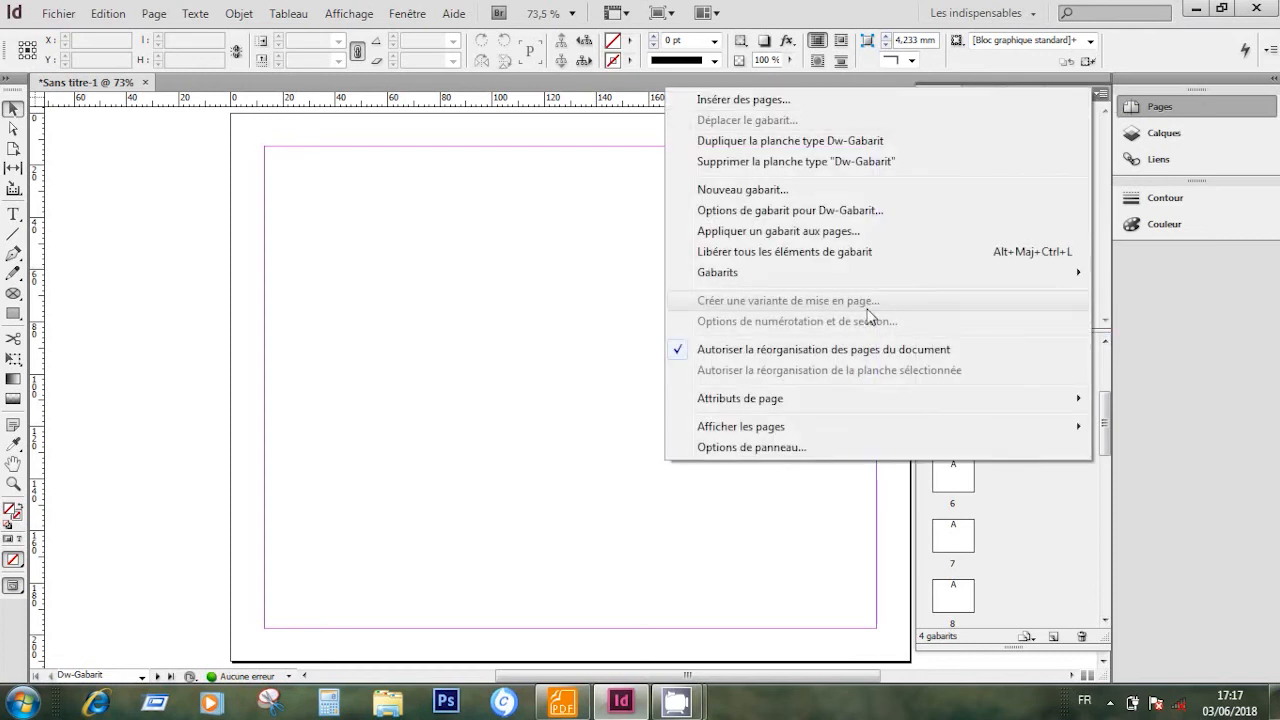
{"action": "left_click", "coordinate": [745, 189]}
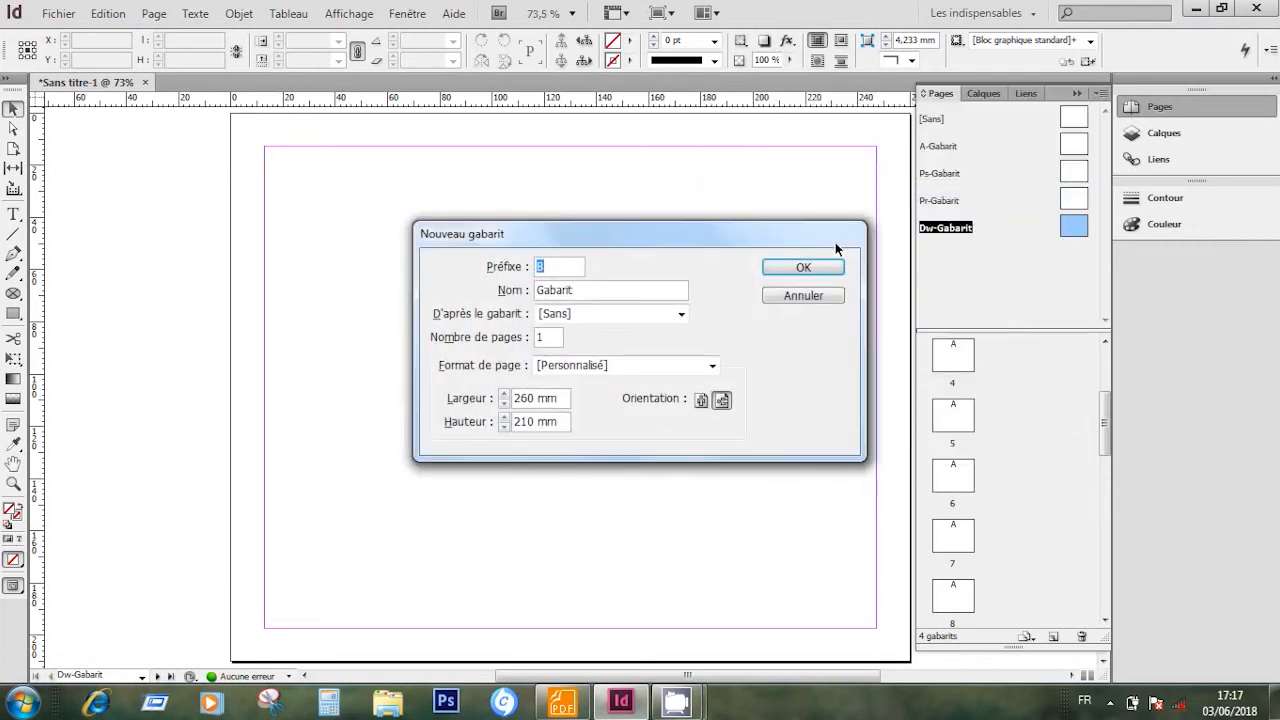
{"action": "left_click", "coordinate": [805, 268]}
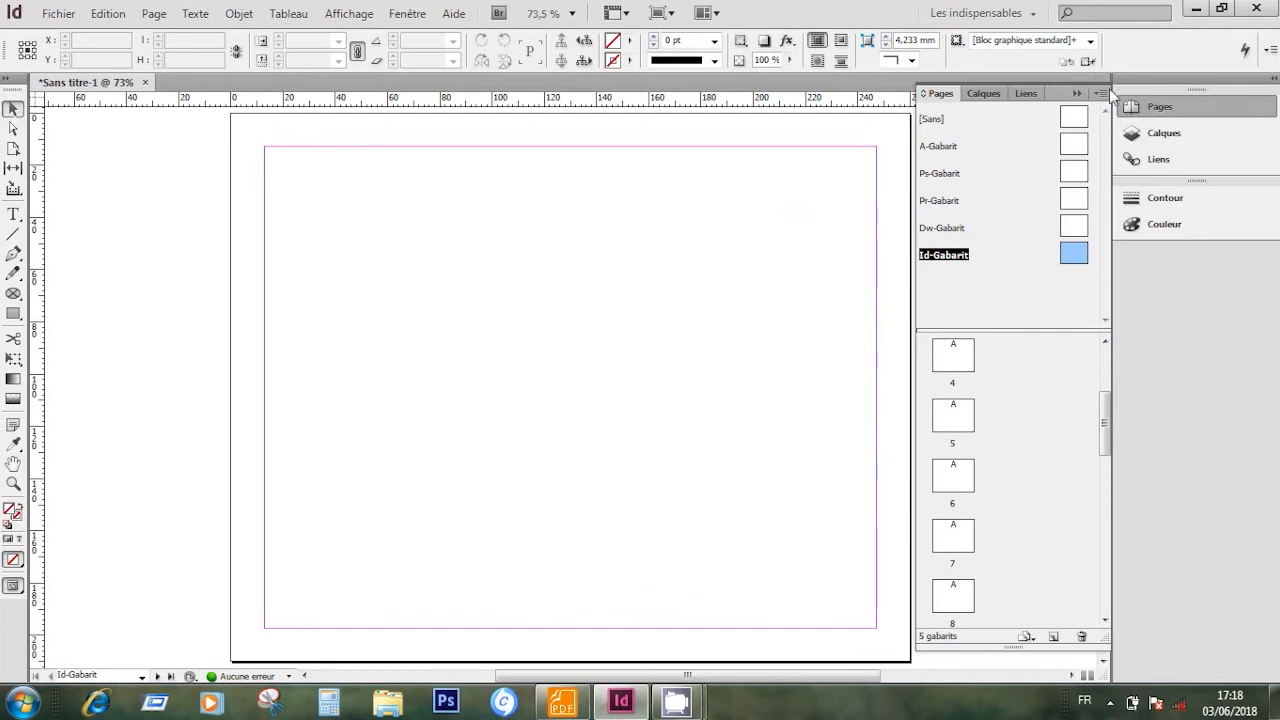
{"action": "left_click", "coordinate": [1102, 93]}
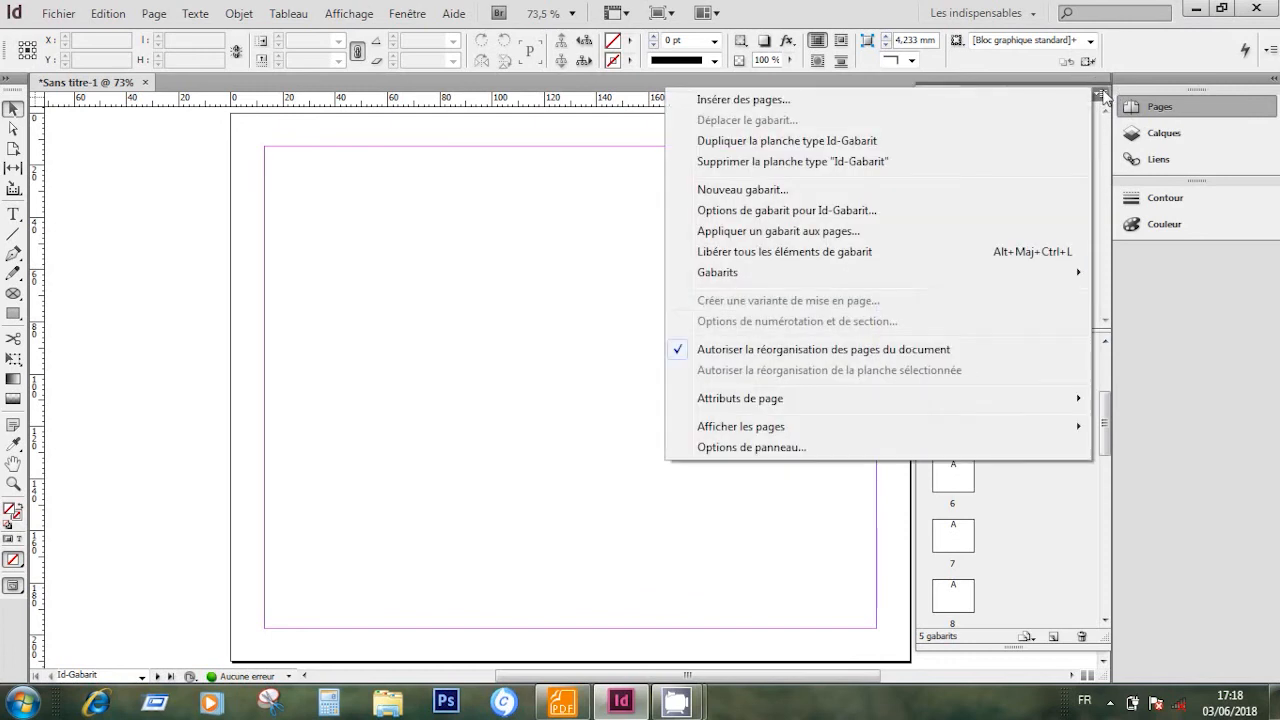
{"action": "left_click", "coordinate": [757, 192]}
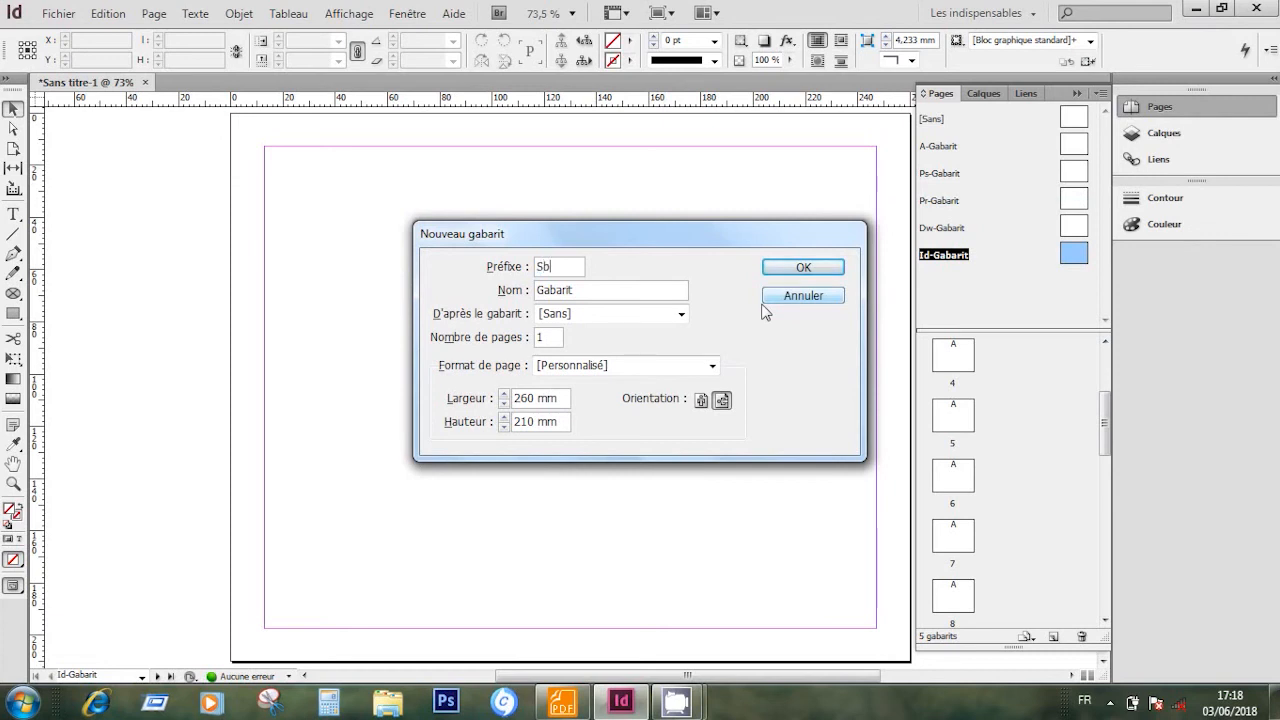
{"action": "key", "text": "Return"}
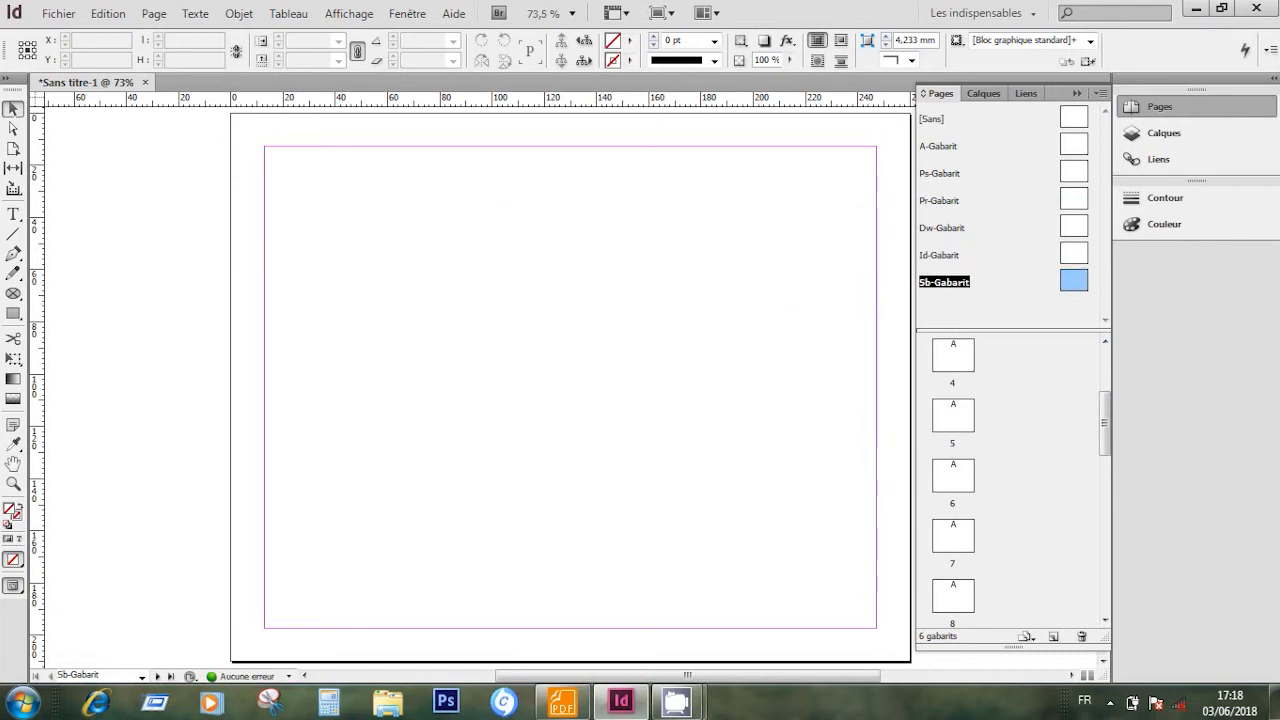
Read item 4 of Enonce_adobe.pdf, the table of layers to create and the content each one holds.
{"action": "left_click", "coordinate": [562, 702]}
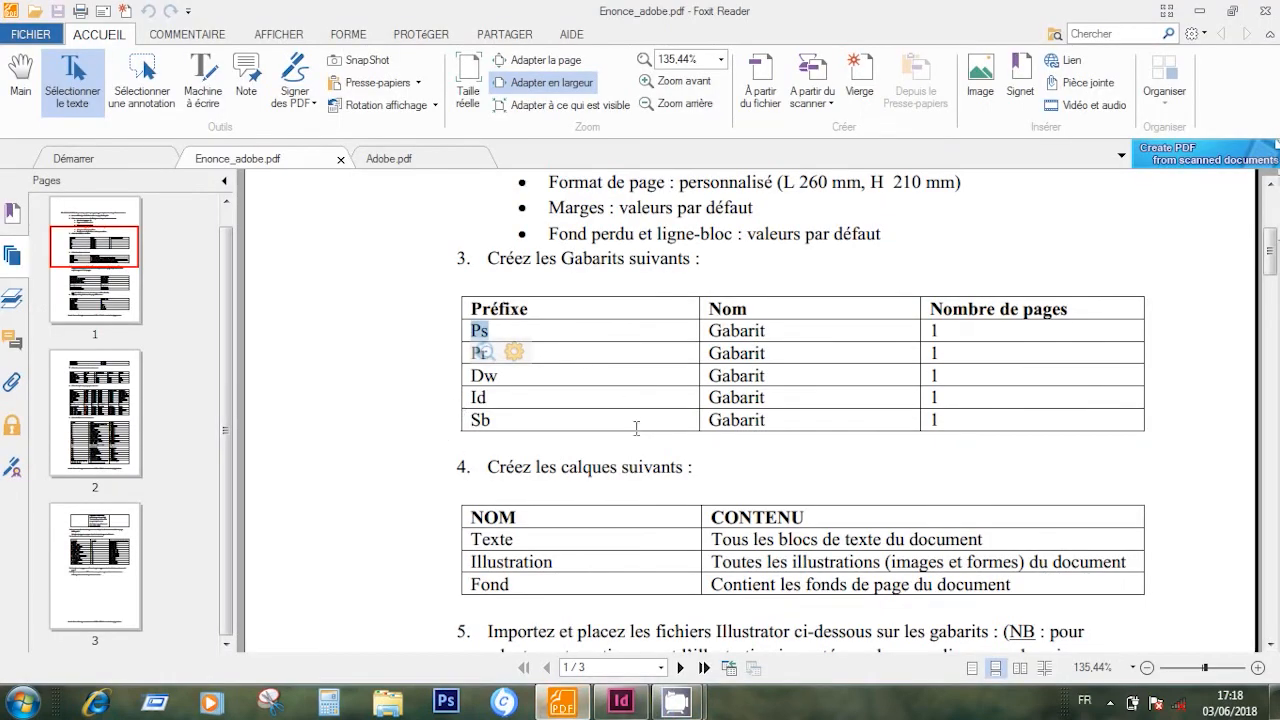
{"action": "scroll", "coordinate": [637, 463], "scroll_direction": "down", "scroll_amount": 3}
{"action": "scroll", "coordinate": [637, 463], "scroll_direction": "up", "scroll_amount": 1}
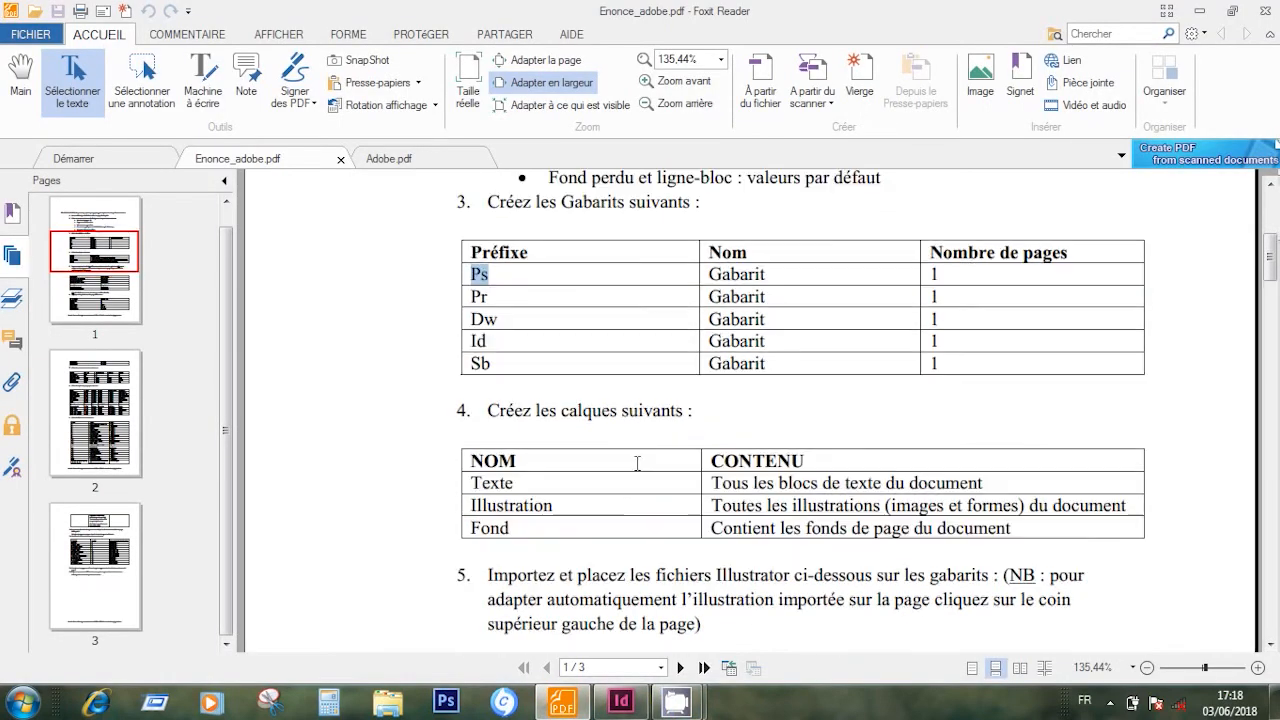
{"action": "scroll", "coordinate": [637, 463], "scroll_direction": "down", "scroll_amount": 3}
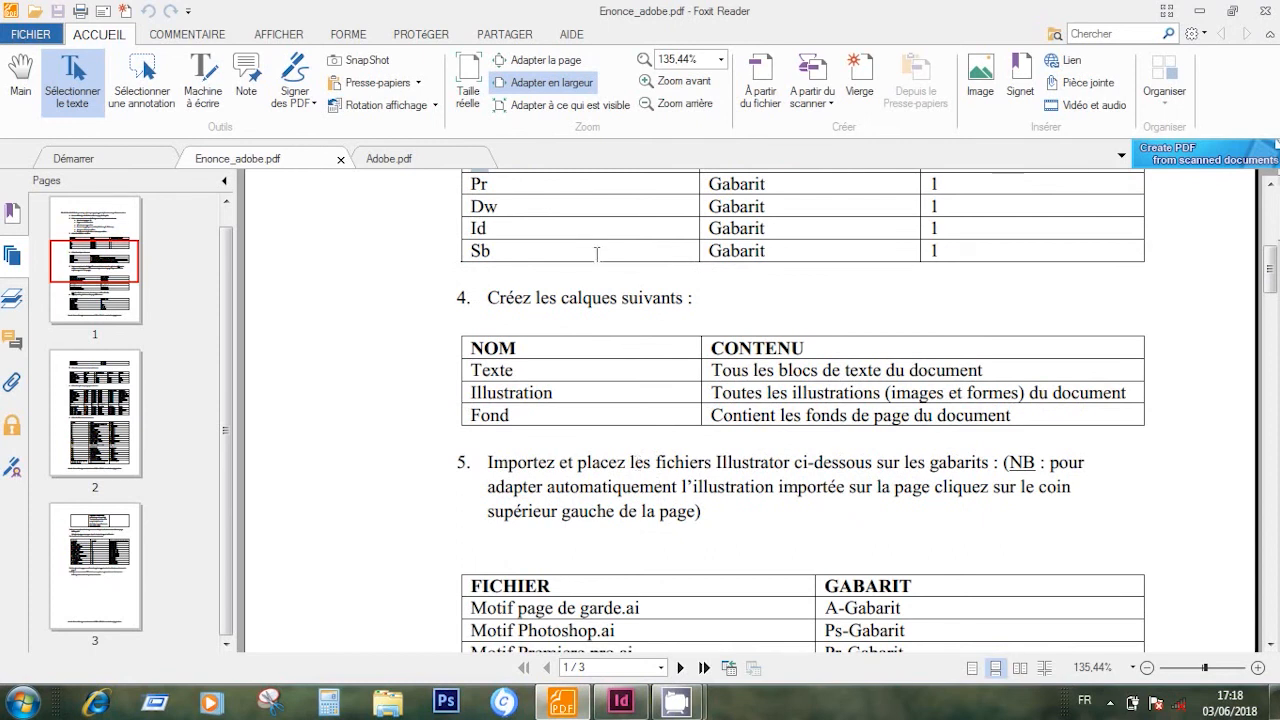
{"action": "left_click_drag", "start_coordinate": [487, 298], "coordinate": [731, 299]}
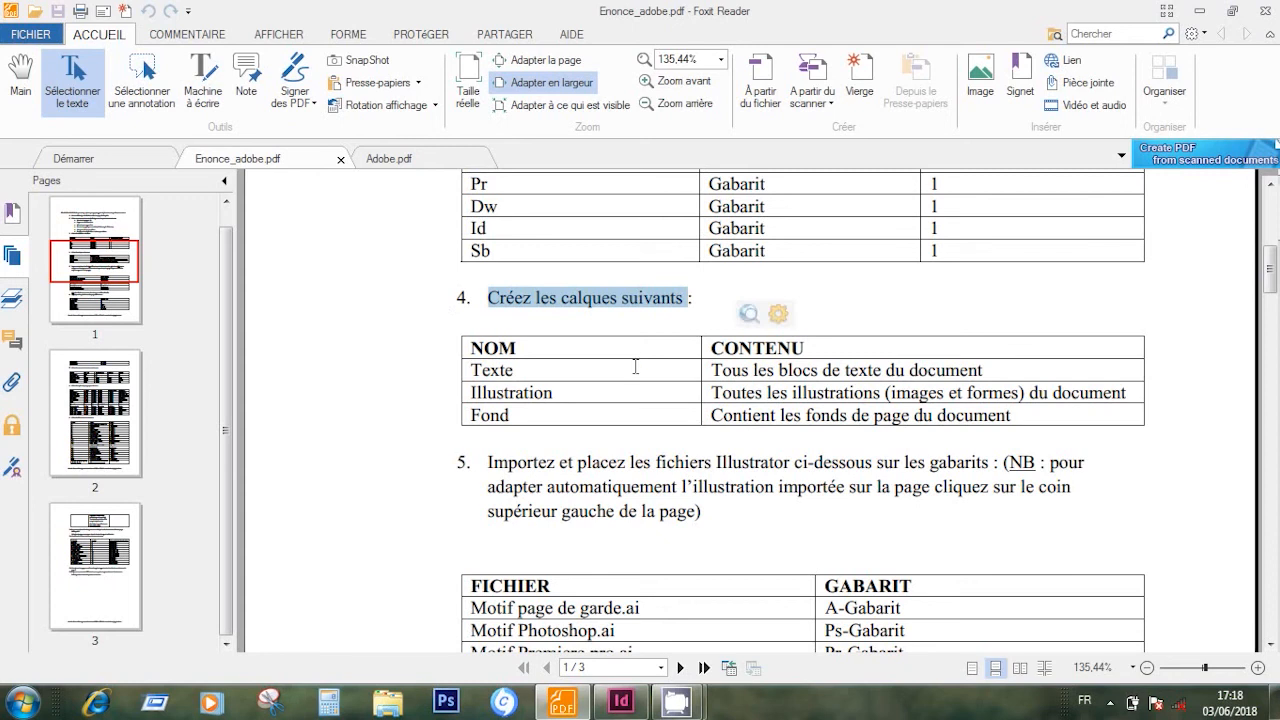
{"action": "left_click", "coordinate": [509, 326]}
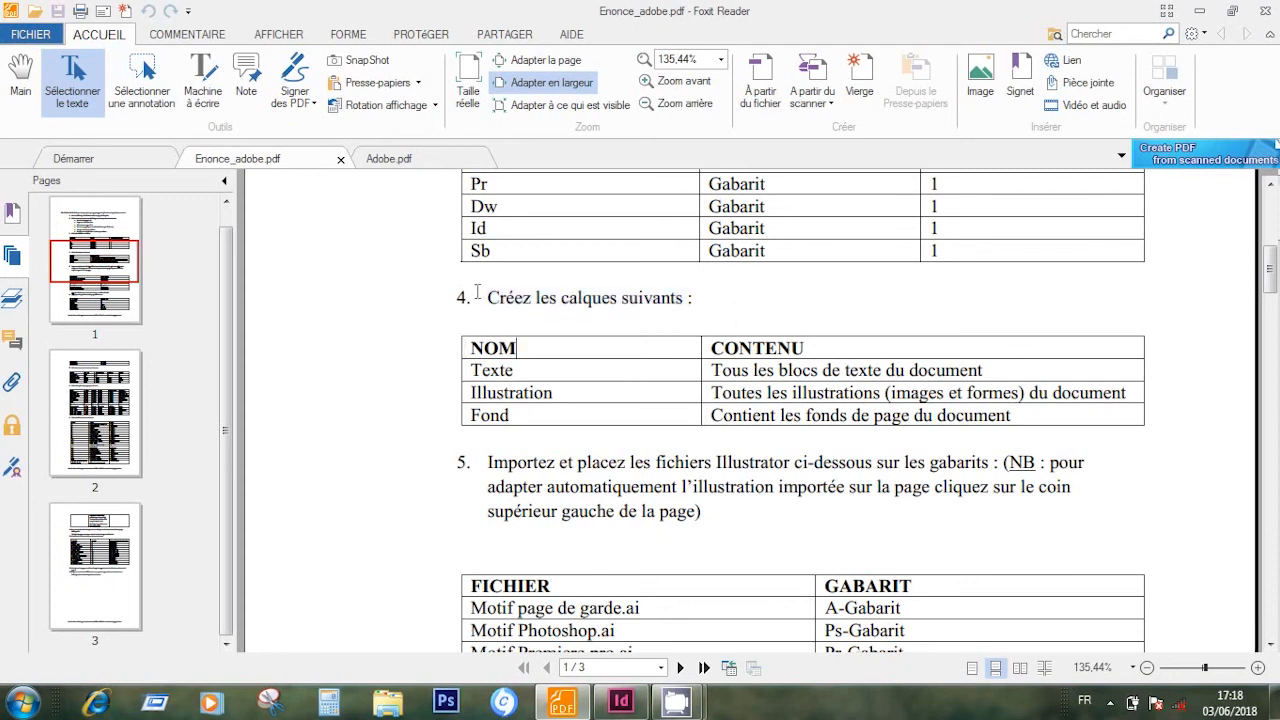
{"action": "left_click_drag", "start_coordinate": [478, 292], "coordinate": [740, 307]}
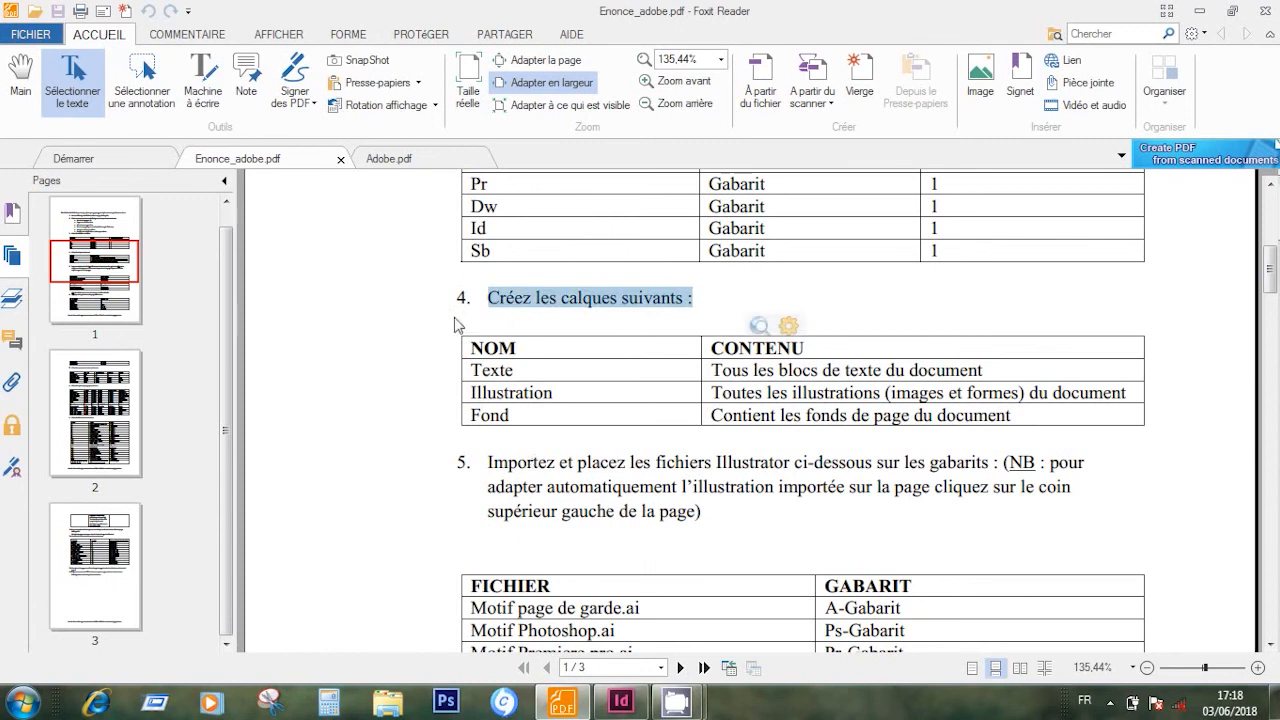
{"action": "left_click", "coordinate": [620, 701]}
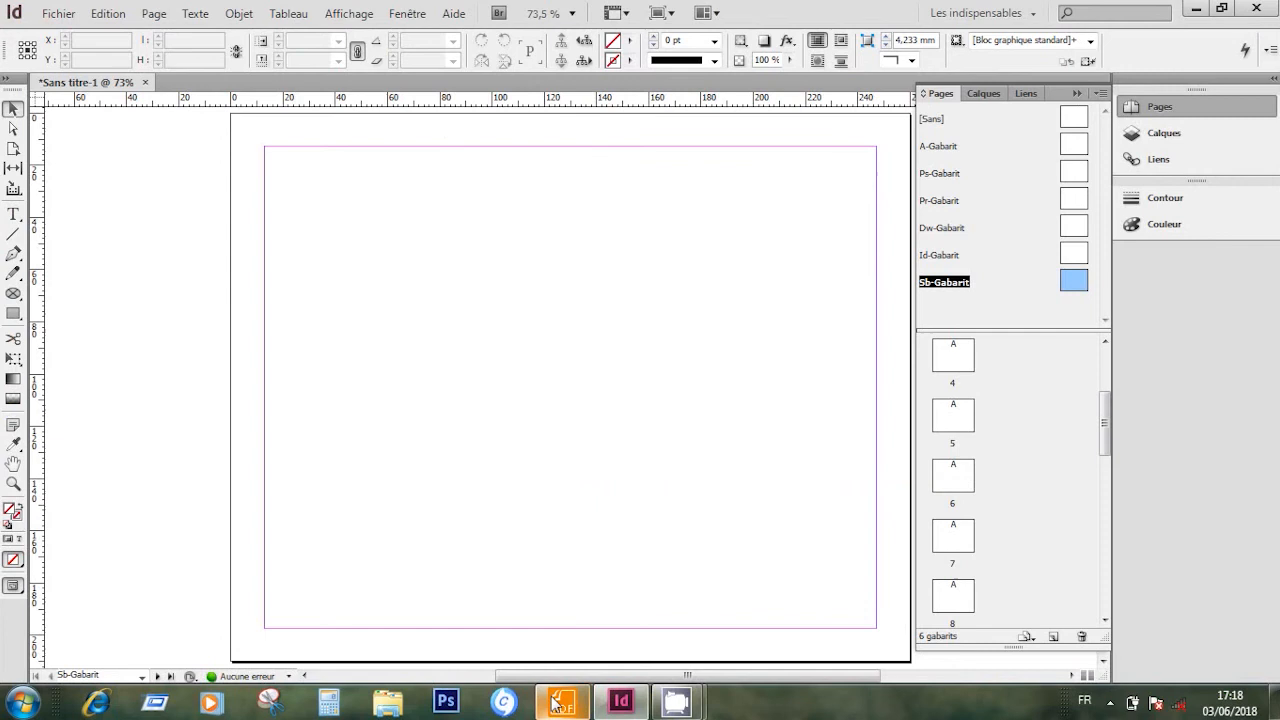
Examine the Photoshop title, Logo and Montage pages of Adobe.pdf for their text blocks, illustrations and page backgrounds.
{"action": "left_click", "coordinate": [562, 701]}
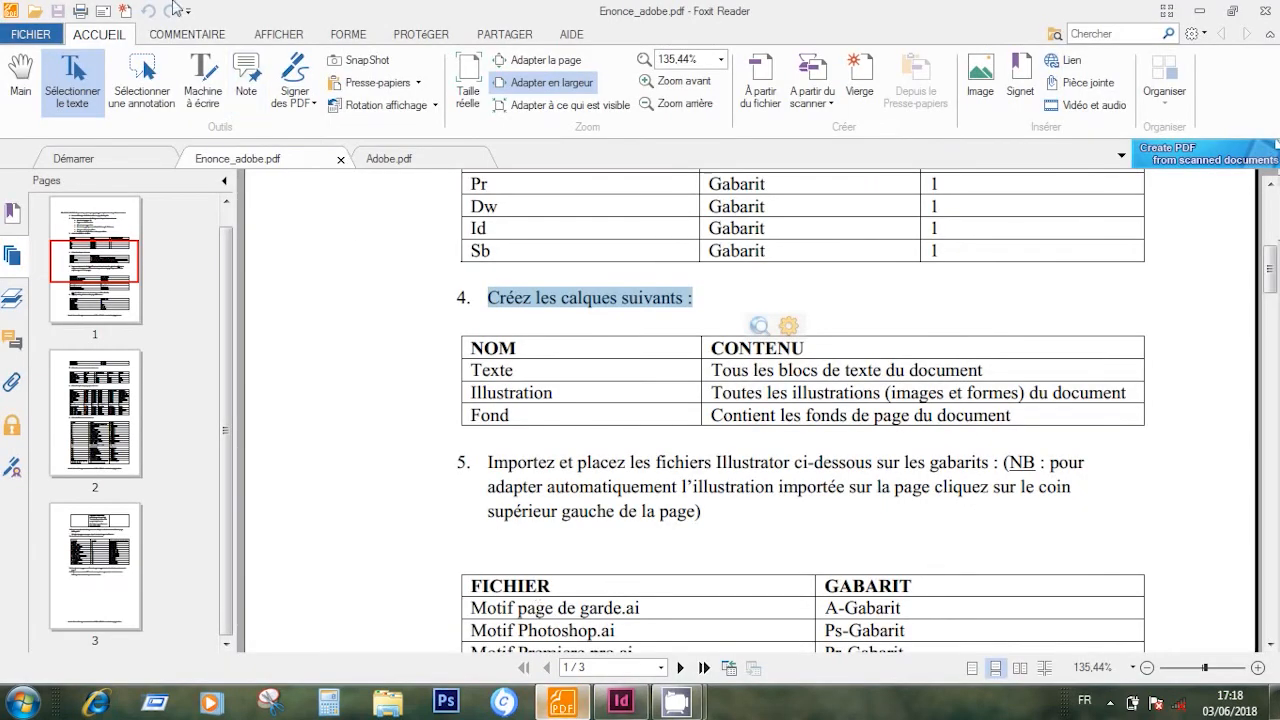
{"action": "left_click", "coordinate": [413, 160]}
{"action": "scroll", "coordinate": [617, 312], "scroll_direction": "down", "scroll_amount": 3}
{"action": "scroll", "coordinate": [617, 311], "scroll_direction": "up", "scroll_amount": 10}
{"action": "scroll", "coordinate": [617, 311], "scroll_direction": "up", "scroll_amount": 15}
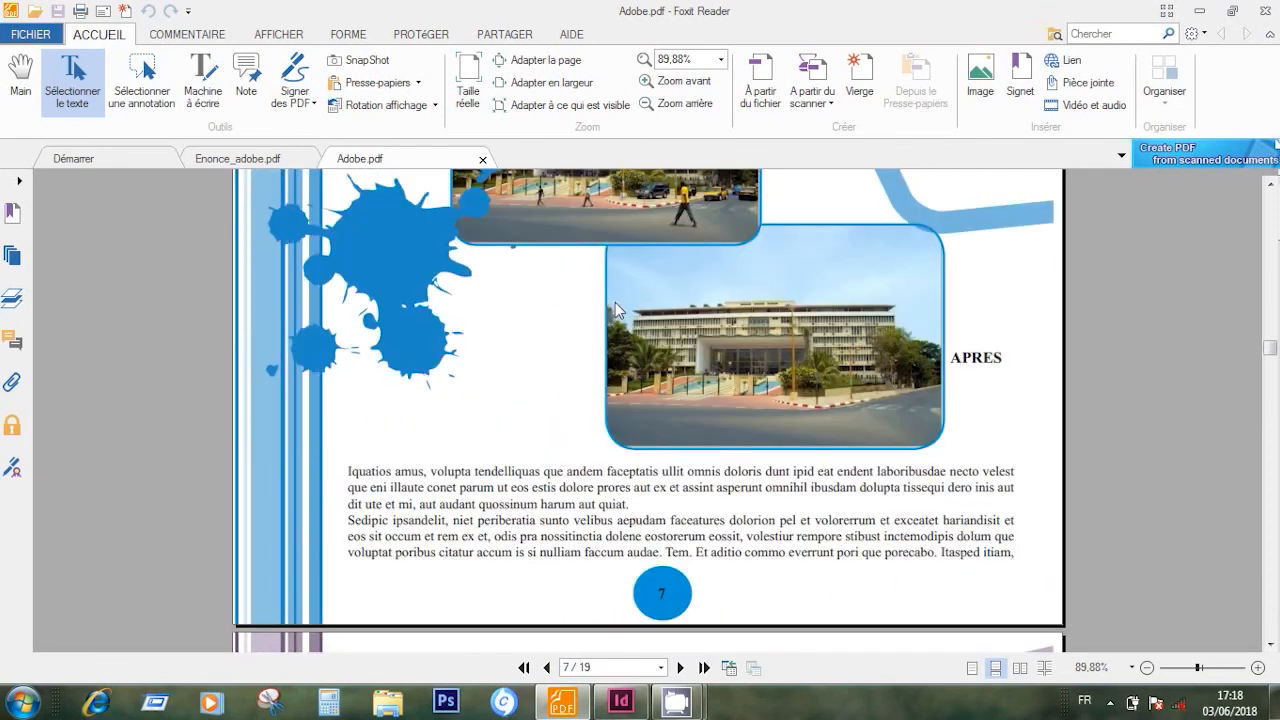
{"action": "scroll", "coordinate": [617, 311], "scroll_direction": "up", "scroll_amount": 15}
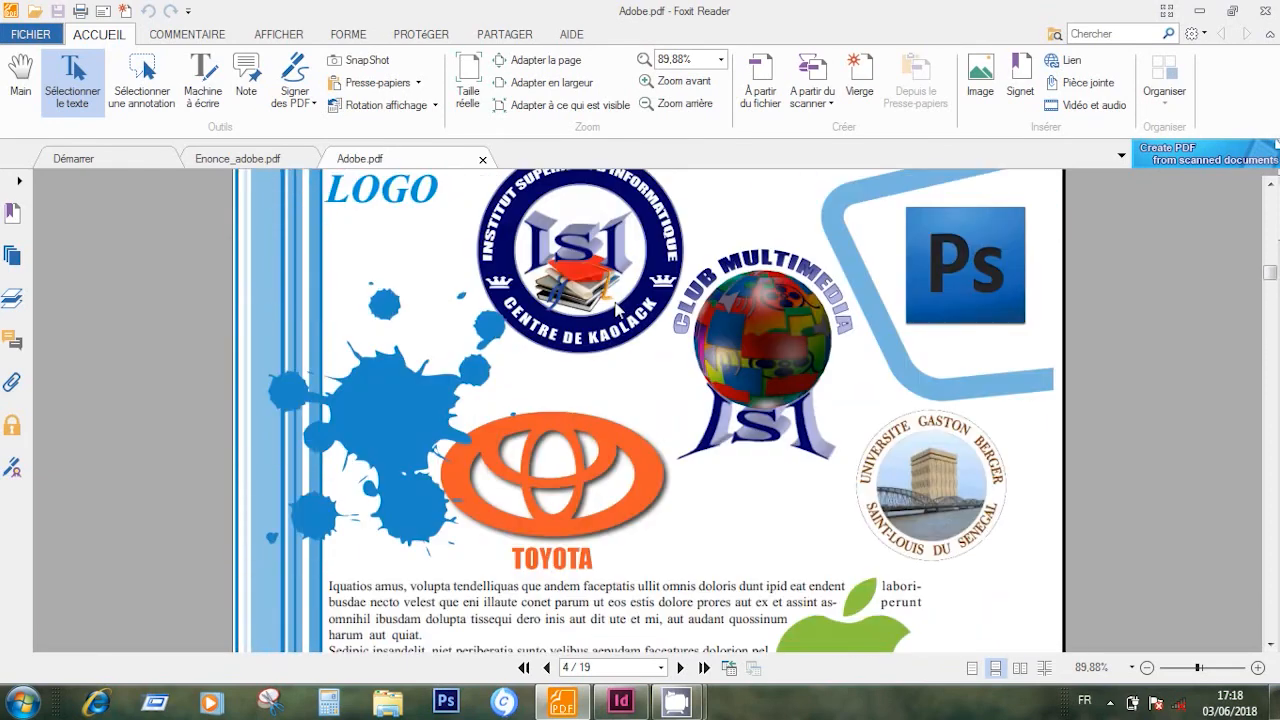
{"action": "scroll", "coordinate": [617, 302], "scroll_direction": "up", "scroll_amount": 4}
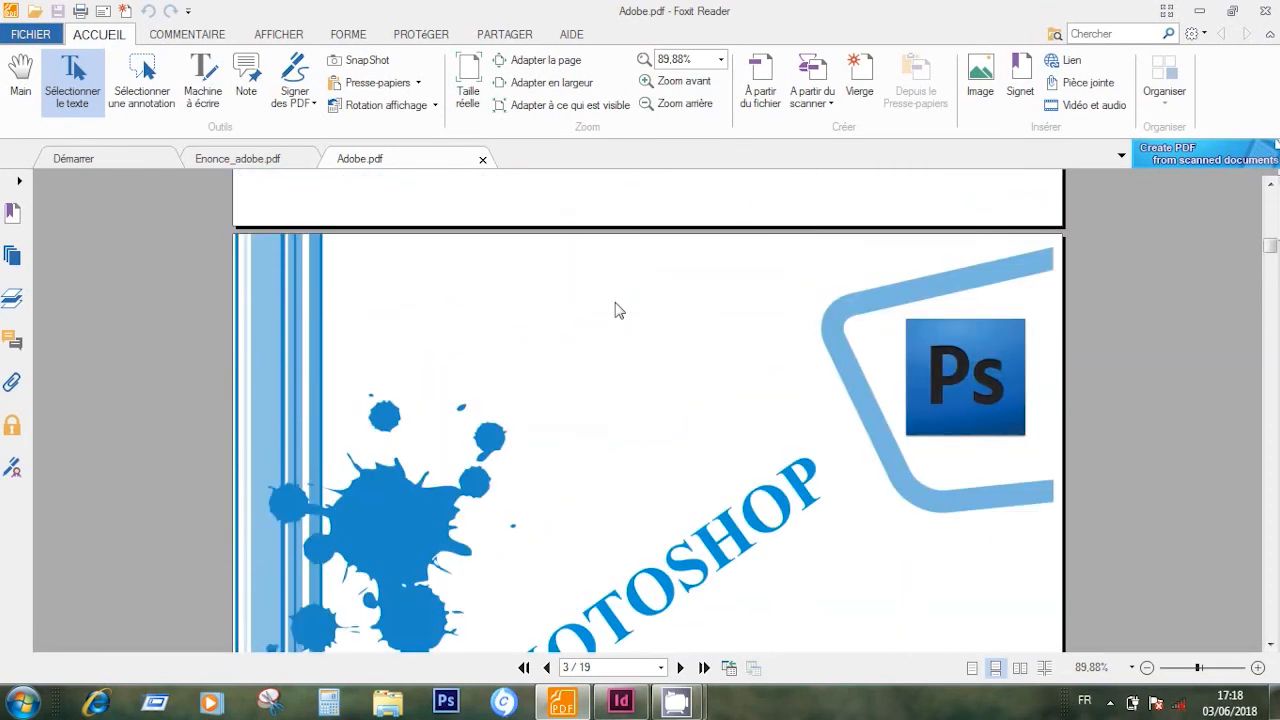
{"action": "scroll", "coordinate": [617, 305], "scroll_direction": "down", "scroll_amount": 1}
{"action": "scroll", "coordinate": [617, 308], "scroll_direction": "up", "scroll_amount": 1}
{"action": "scroll", "coordinate": [617, 310], "scroll_direction": "down", "scroll_amount": 8}
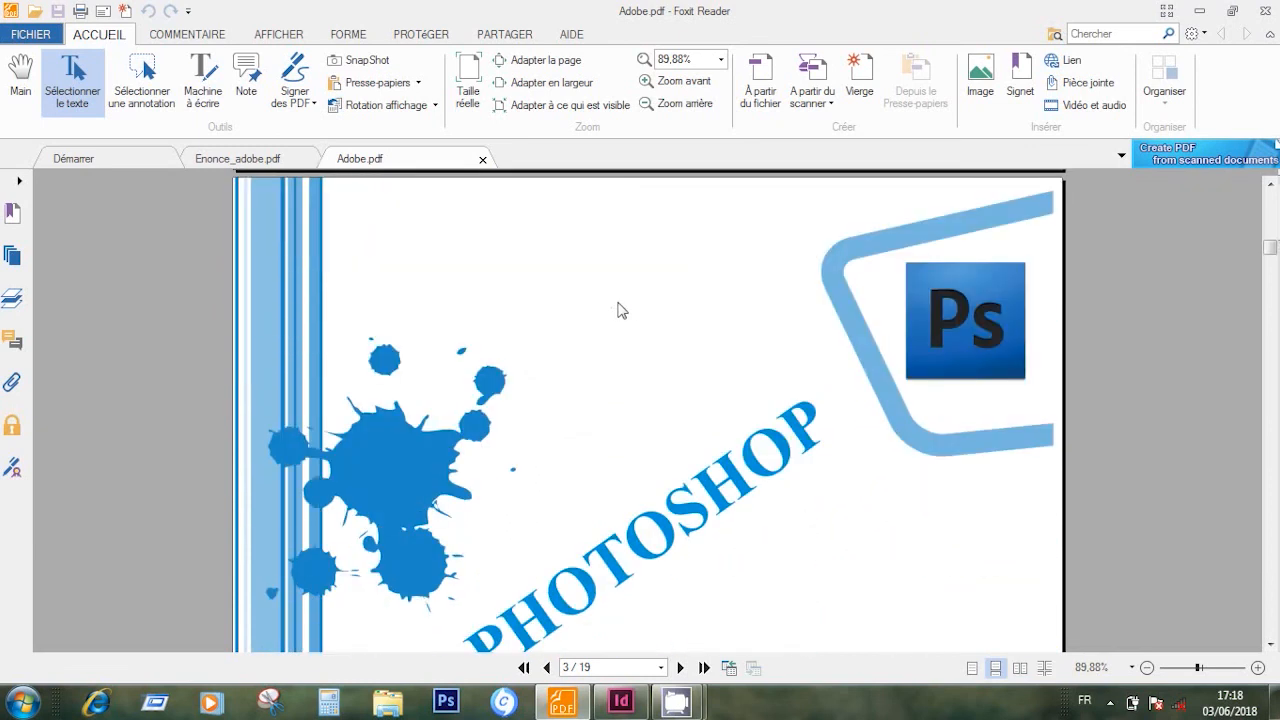
{"action": "scroll", "coordinate": [624, 303], "scroll_direction": "down", "scroll_amount": 3}
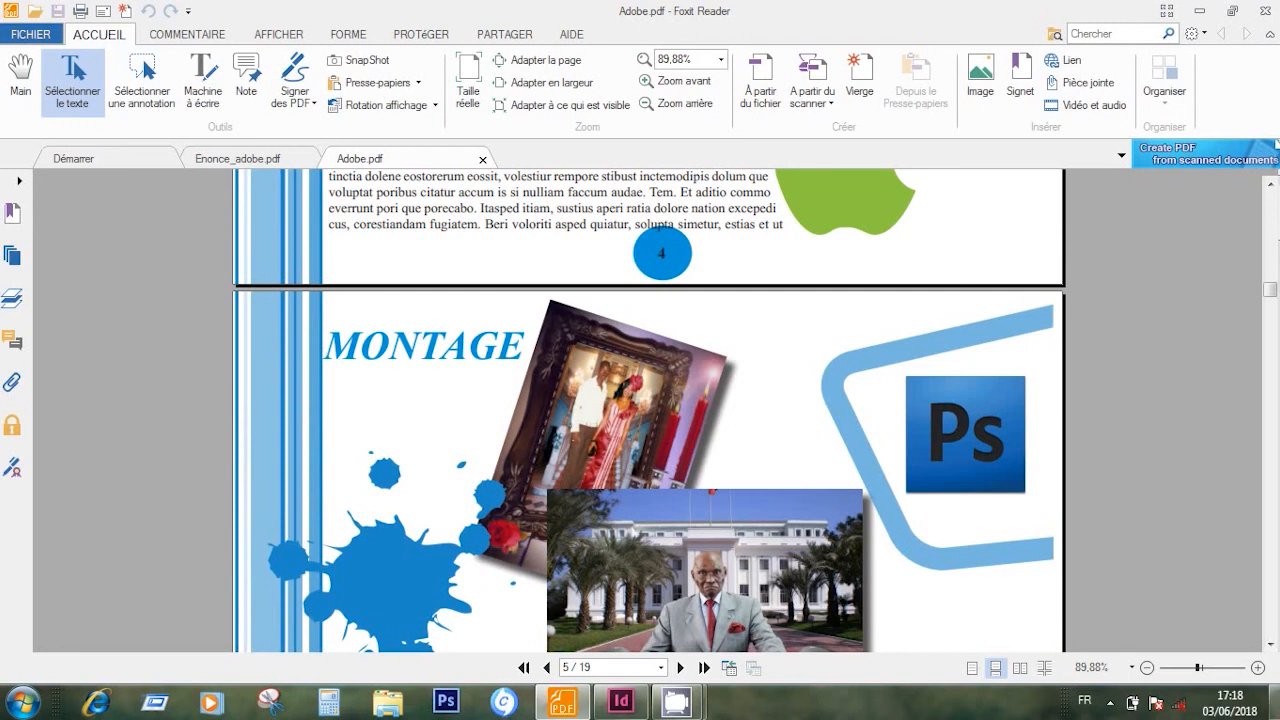
{"action": "scroll", "coordinate": [946, 548], "scroll_direction": "down", "scroll_amount": 6}
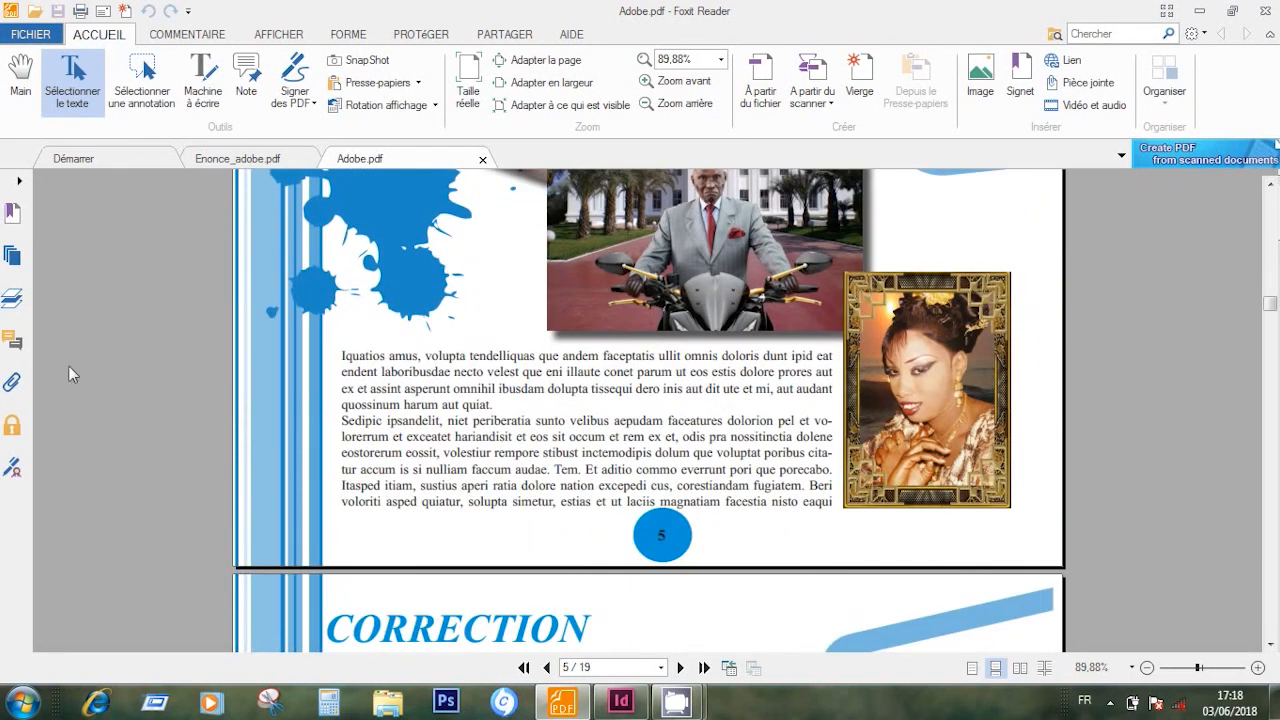
{"action": "left_click", "coordinate": [1201, 13]}
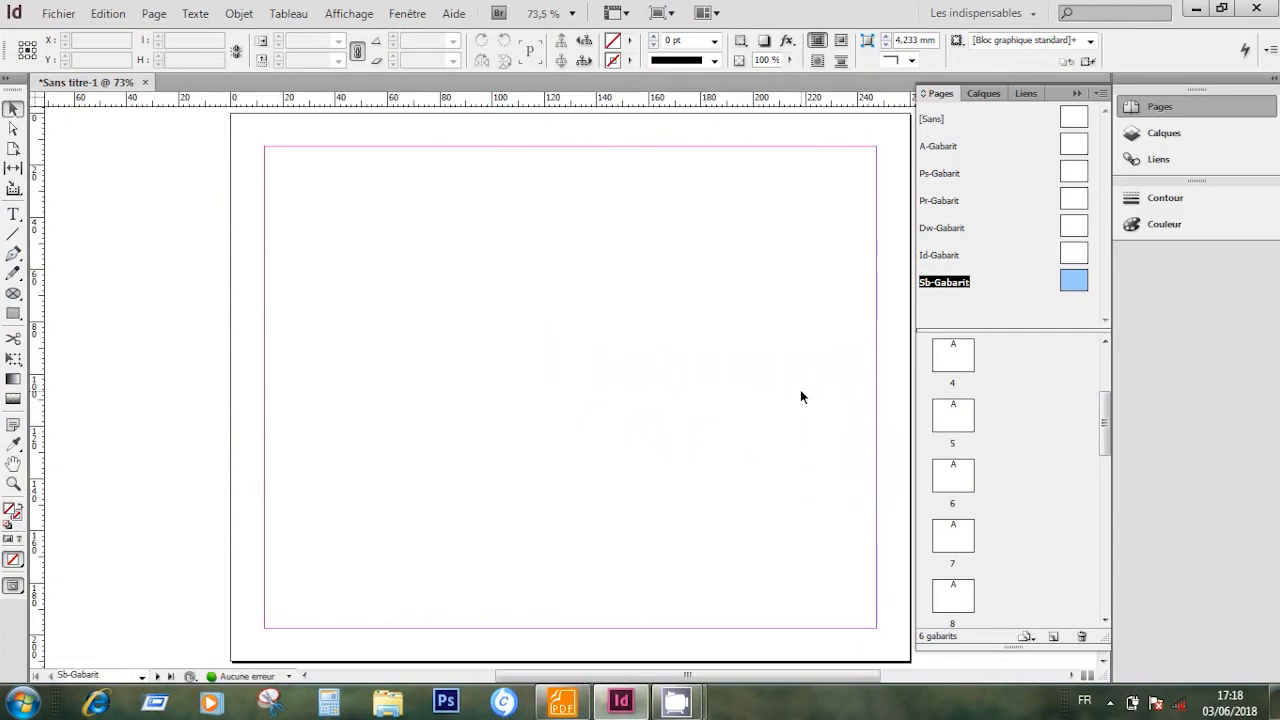
Go back to Adobe.pdf and look through the text and images on the Correction and Retouche pages.
{"action": "left_click", "coordinate": [562, 703]}
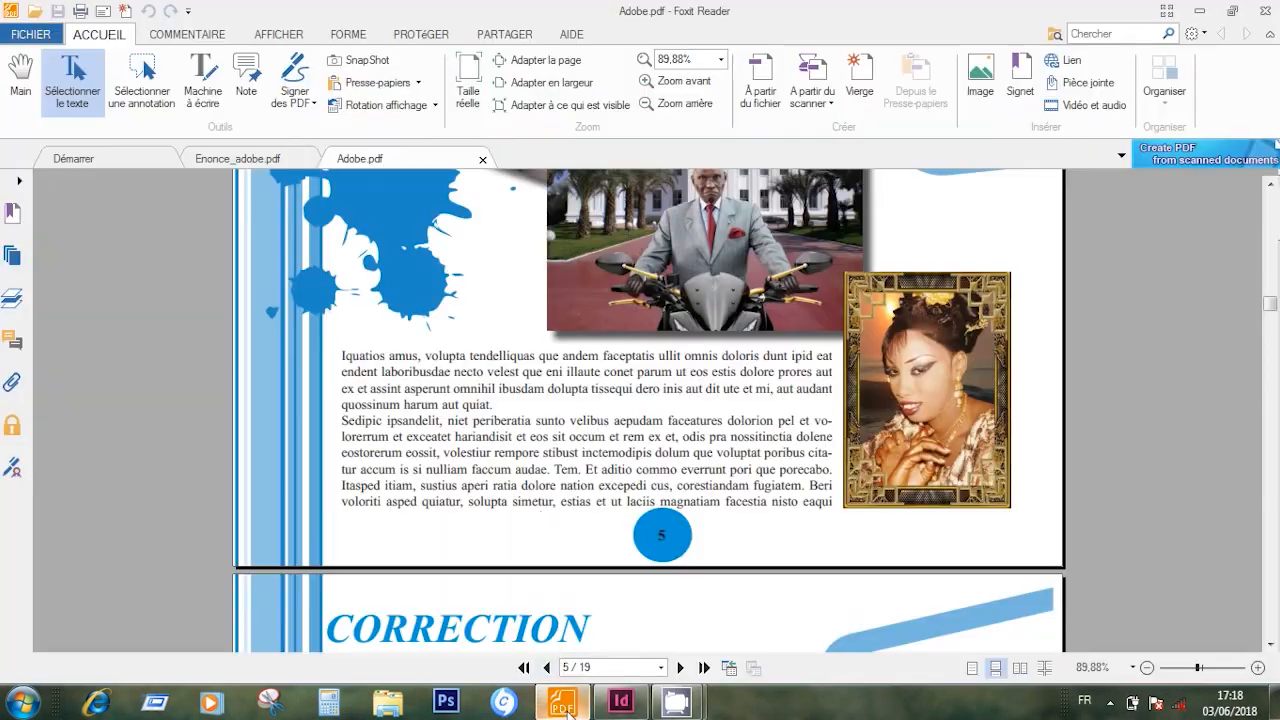
{"action": "scroll", "coordinate": [645, 488], "scroll_direction": "down", "scroll_amount": 10}
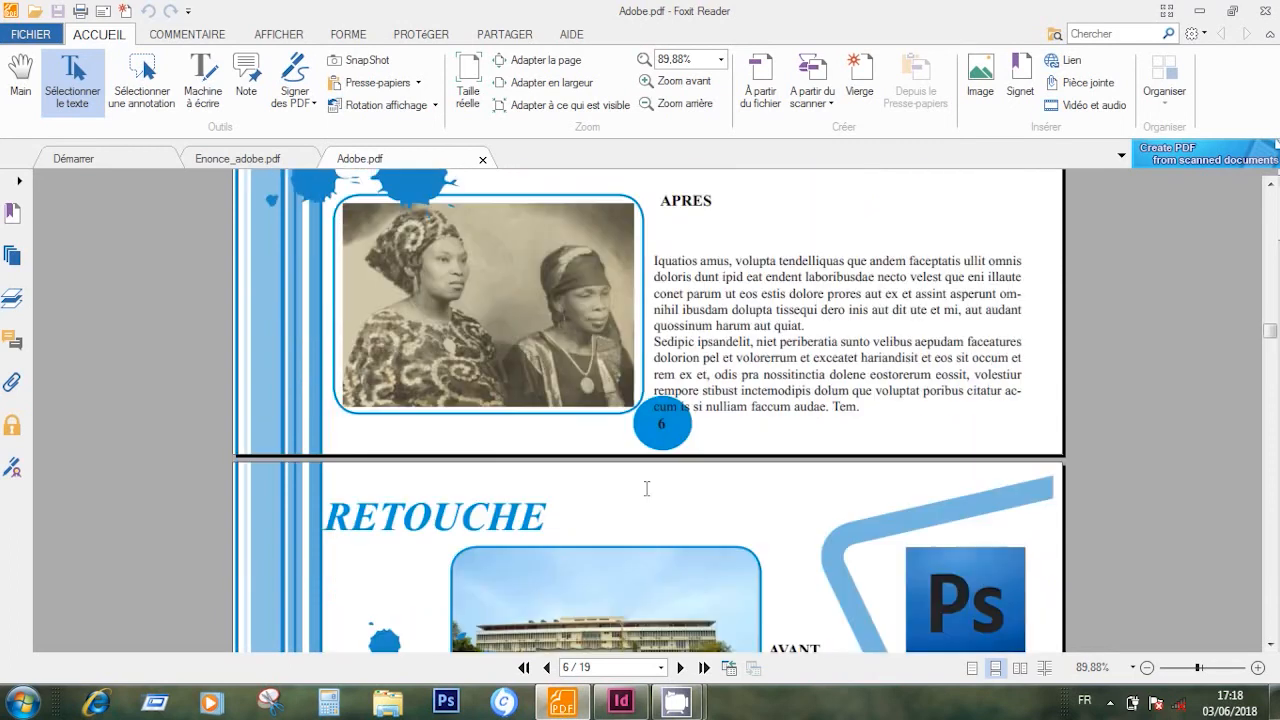
{"action": "scroll", "coordinate": [646, 488], "scroll_direction": "down", "scroll_amount": 10}
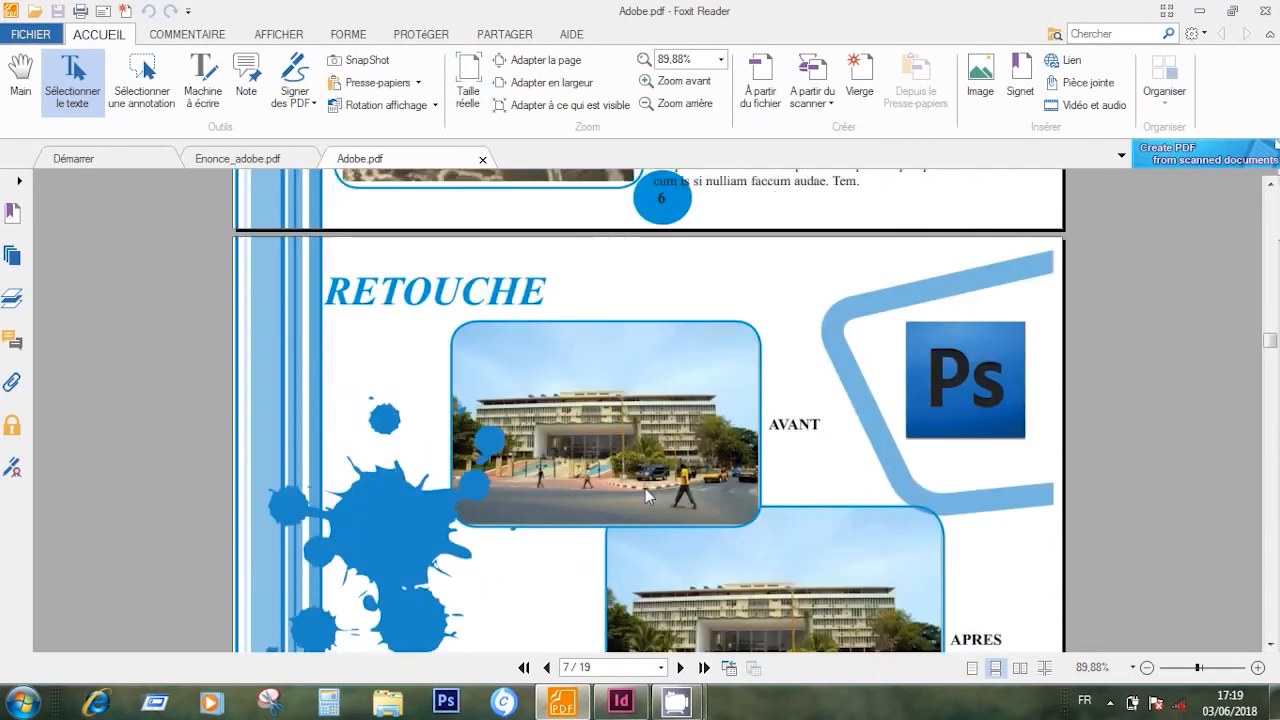
{"action": "scroll", "coordinate": [598, 472], "scroll_direction": "up", "scroll_amount": 1}
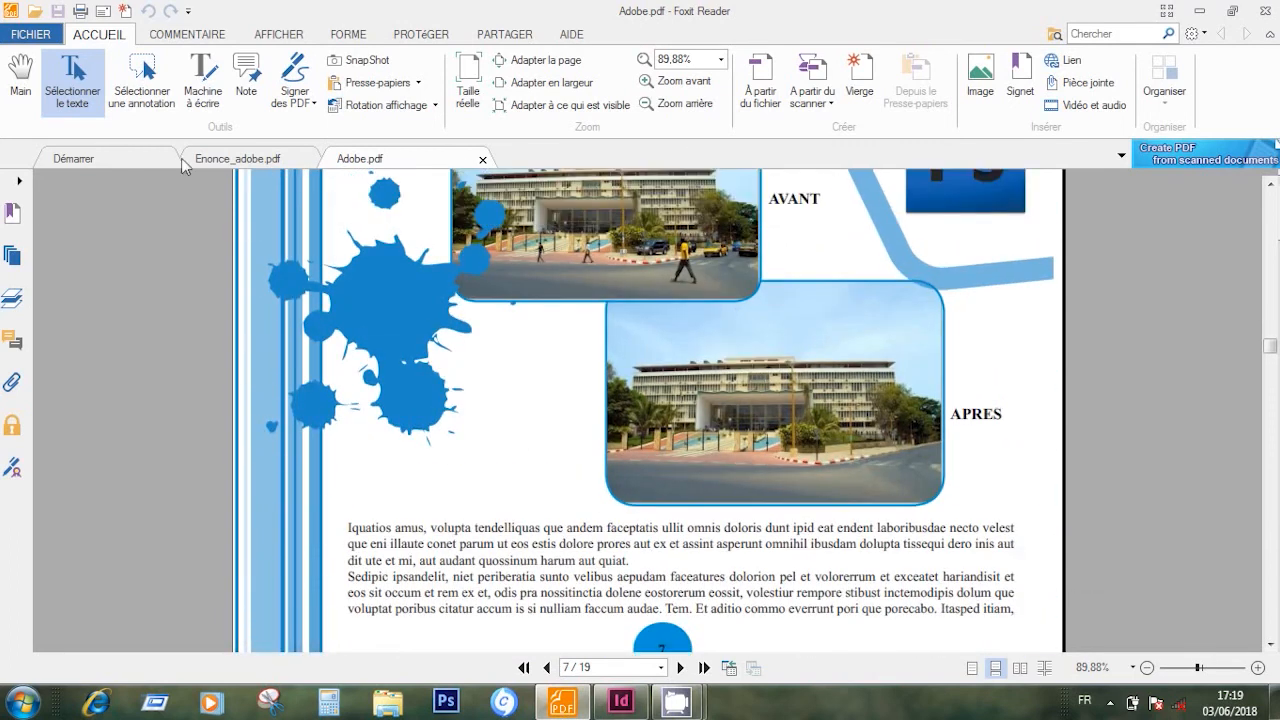
Recheck the table of layers in Enonce_adobe.pdf and return to the first pages of the InDesign document's page list.
{"action": "left_click", "coordinate": [237, 162]}
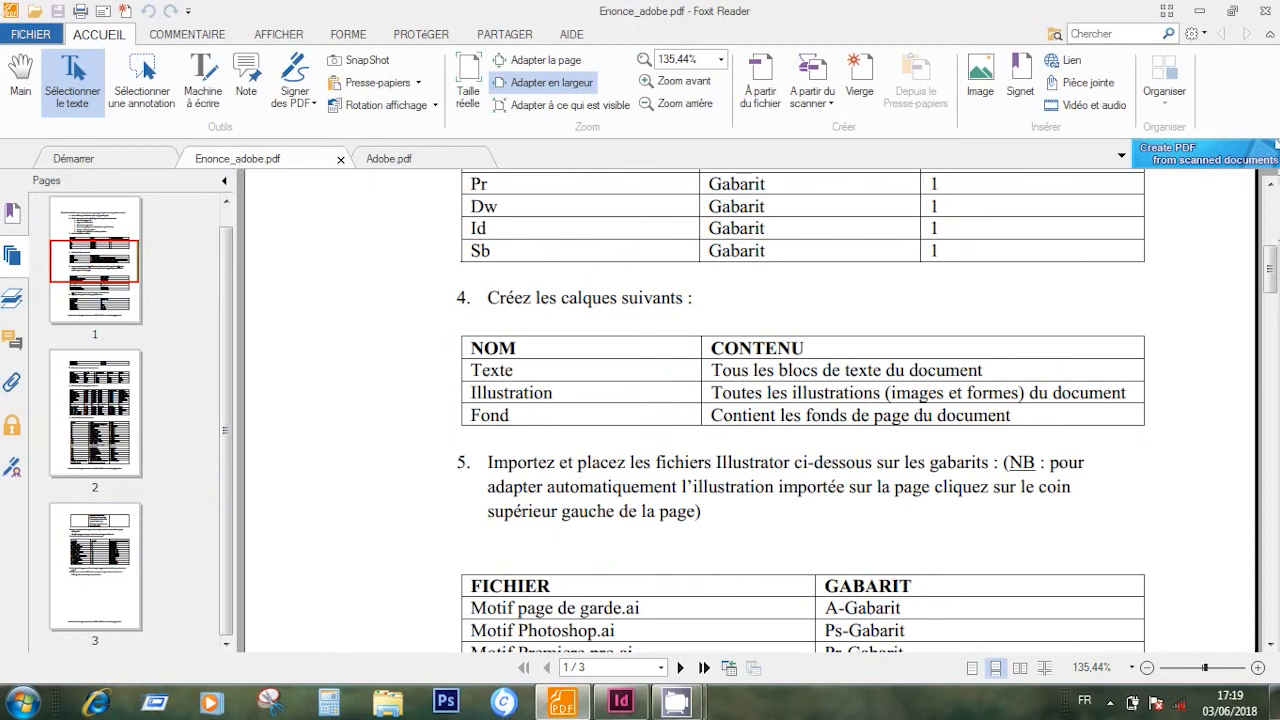
{"action": "left_click", "coordinate": [1203, 11]}
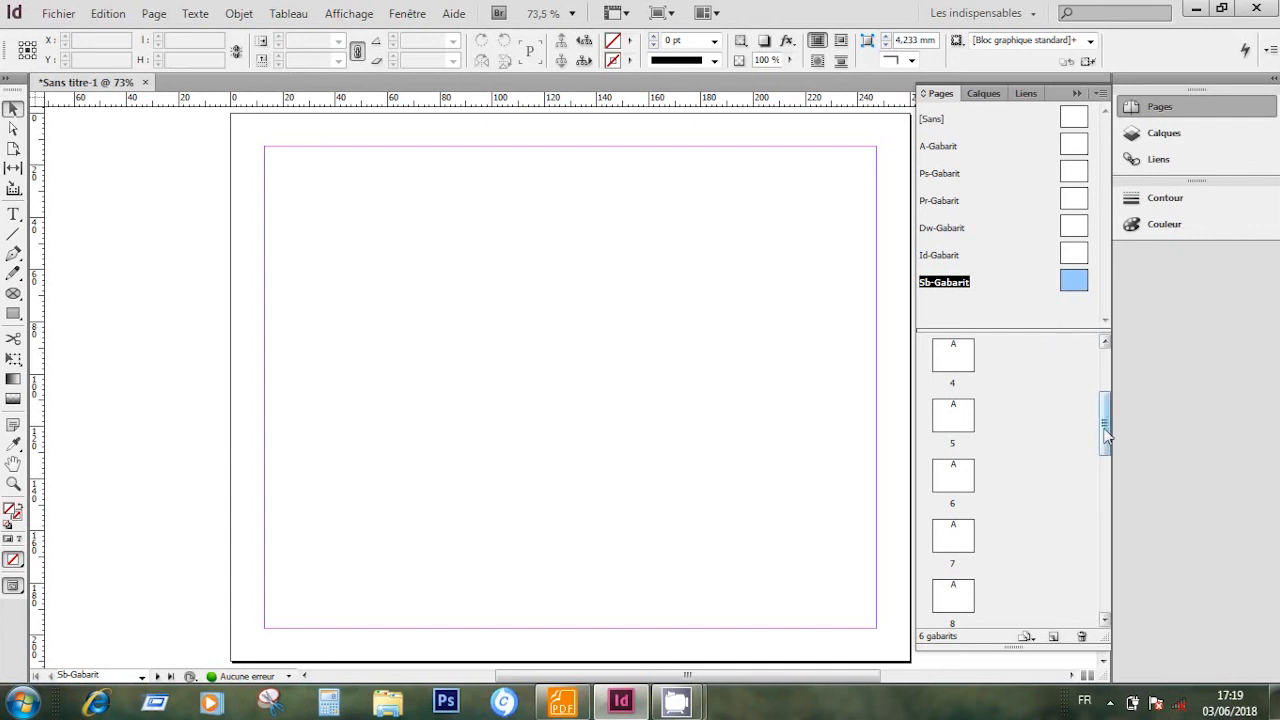
{"action": "scroll", "coordinate": [1092, 390], "scroll_direction": "up", "scroll_amount": 3}
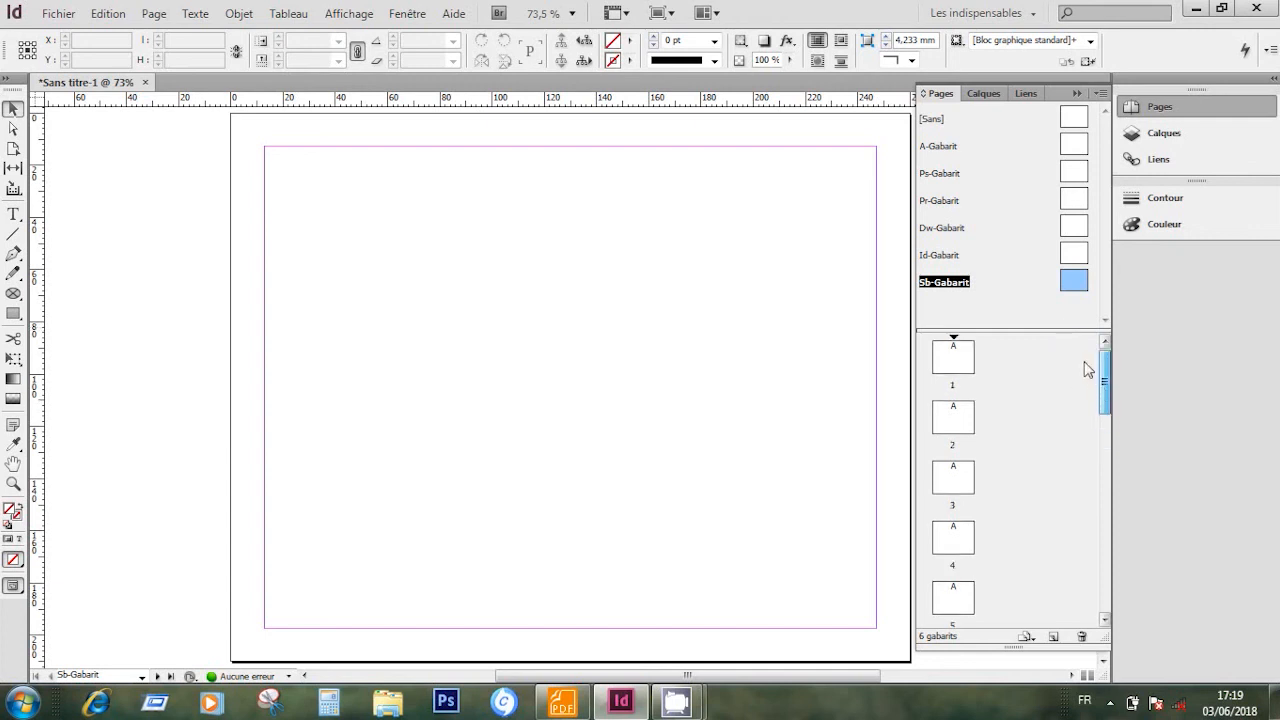
Show the document's layers in place of its pages and check the required layer names in Enonce_adobe.pdf.
{"action": "left_click", "coordinate": [1160, 107]}
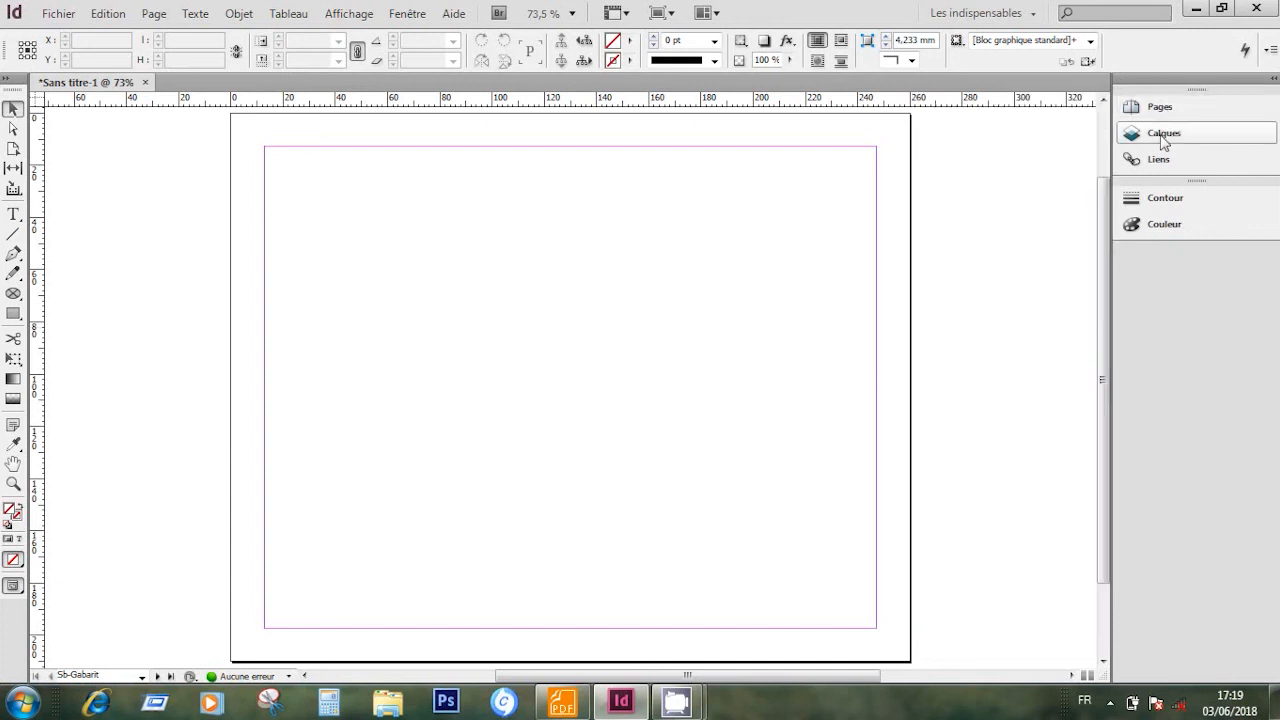
{"action": "left_click", "coordinate": [1163, 135]}
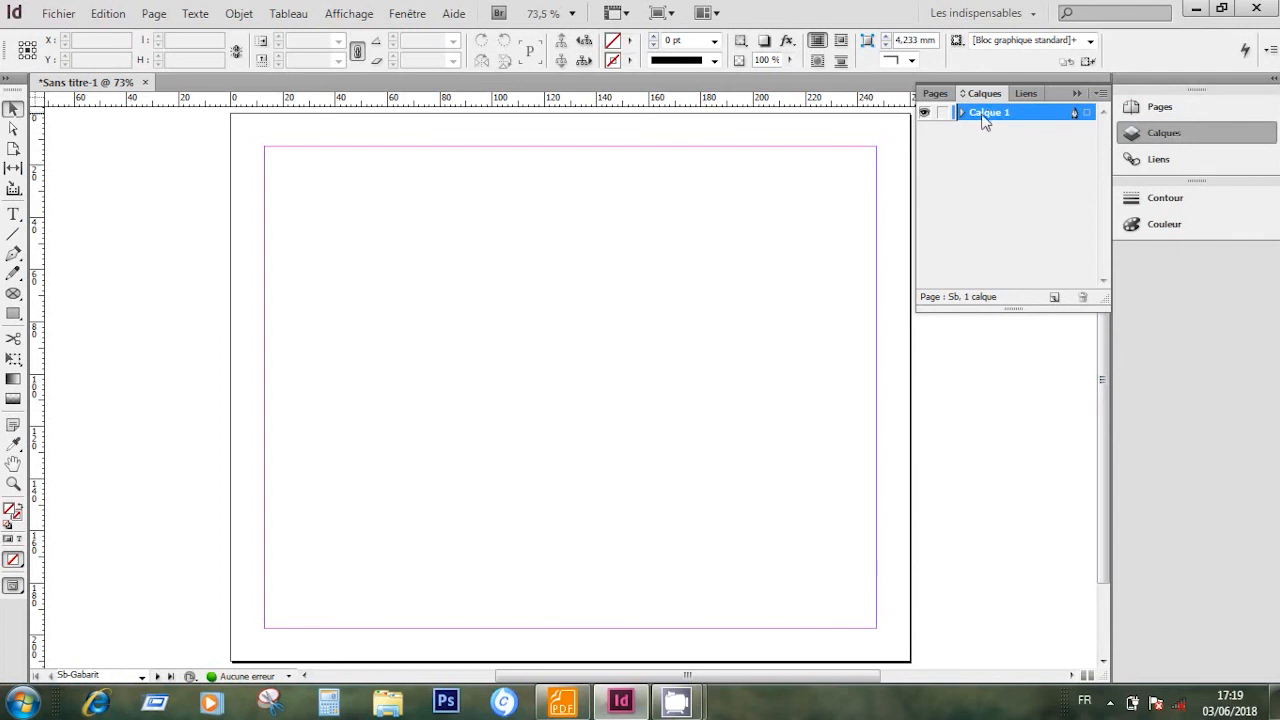
{"action": "left_click", "coordinate": [562, 702]}
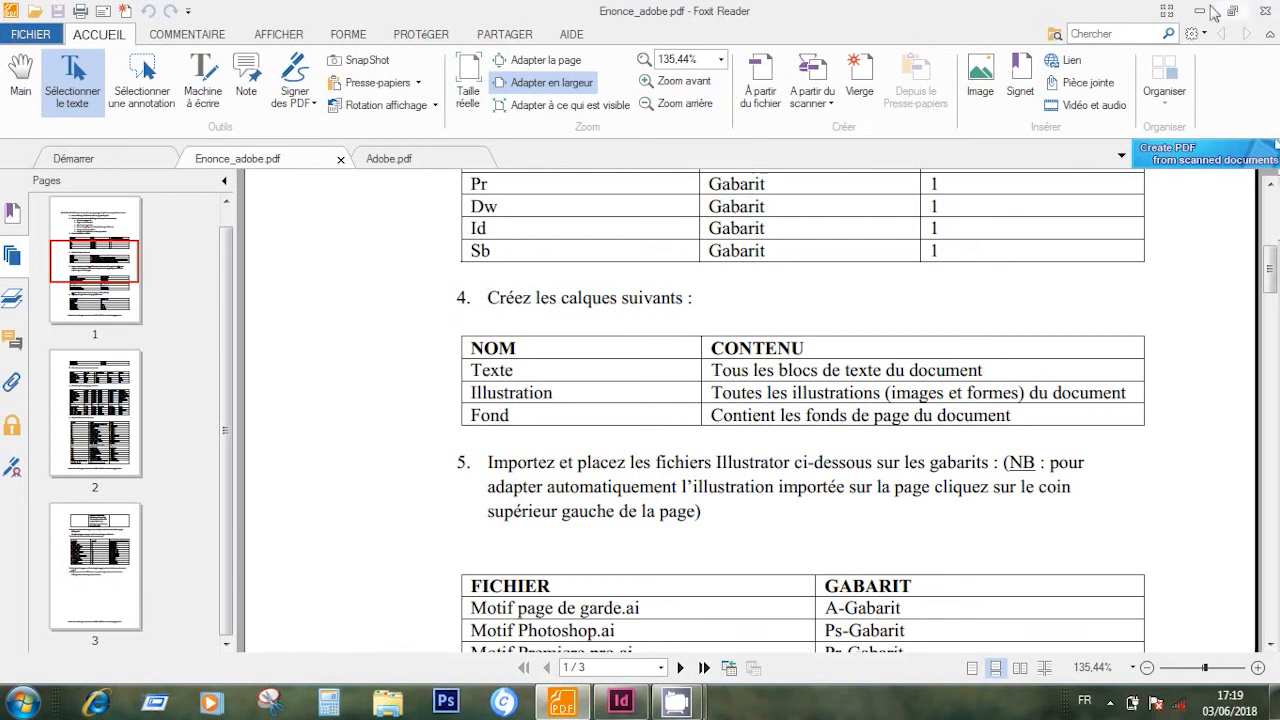
{"action": "left_click", "coordinate": [1199, 10]}
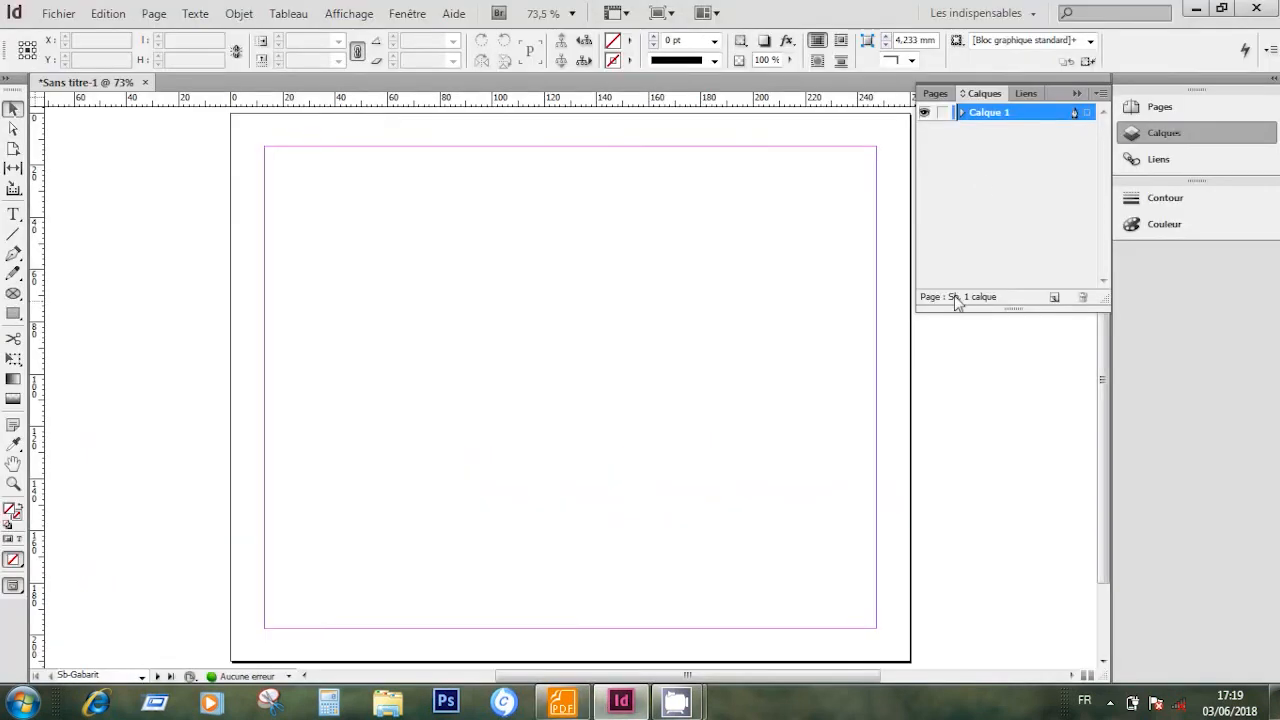
Rename the document's existing layer Calque 1 as Texte, keeping its light blue colour (Bleu clair).
{"action": "double_click", "coordinate": [983, 112]}
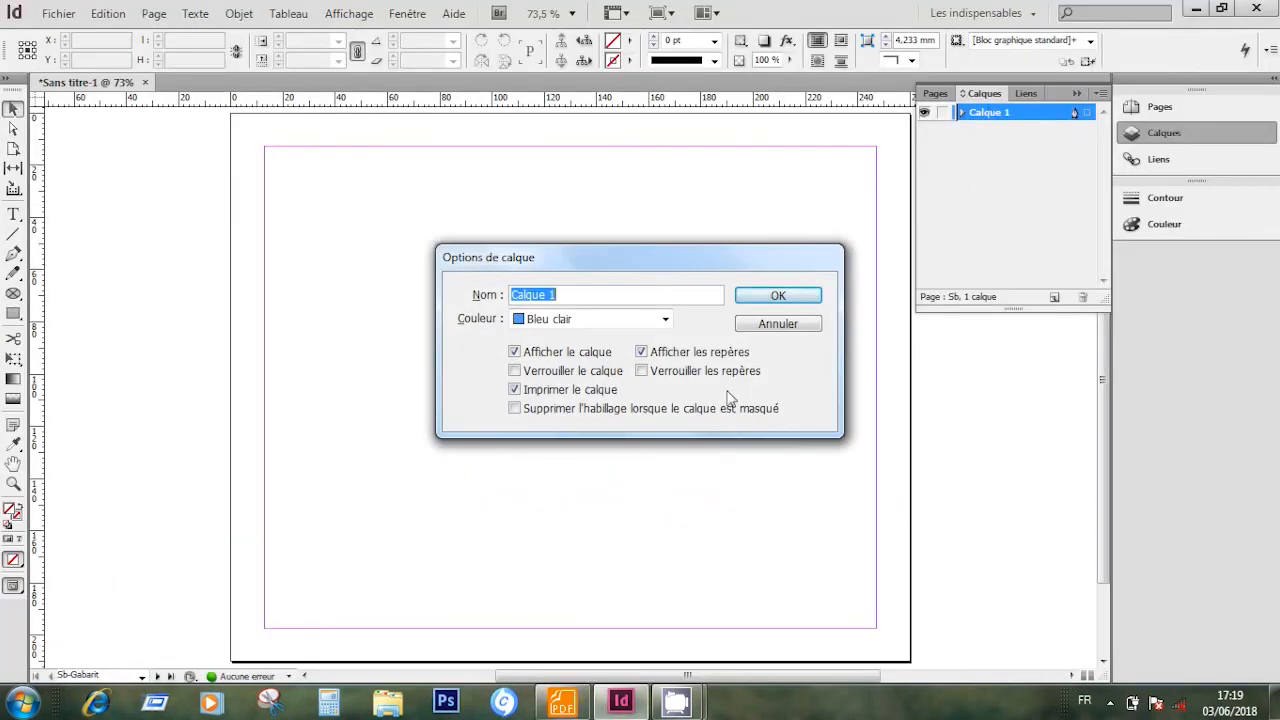
{"action": "left_click", "coordinate": [777, 323]}
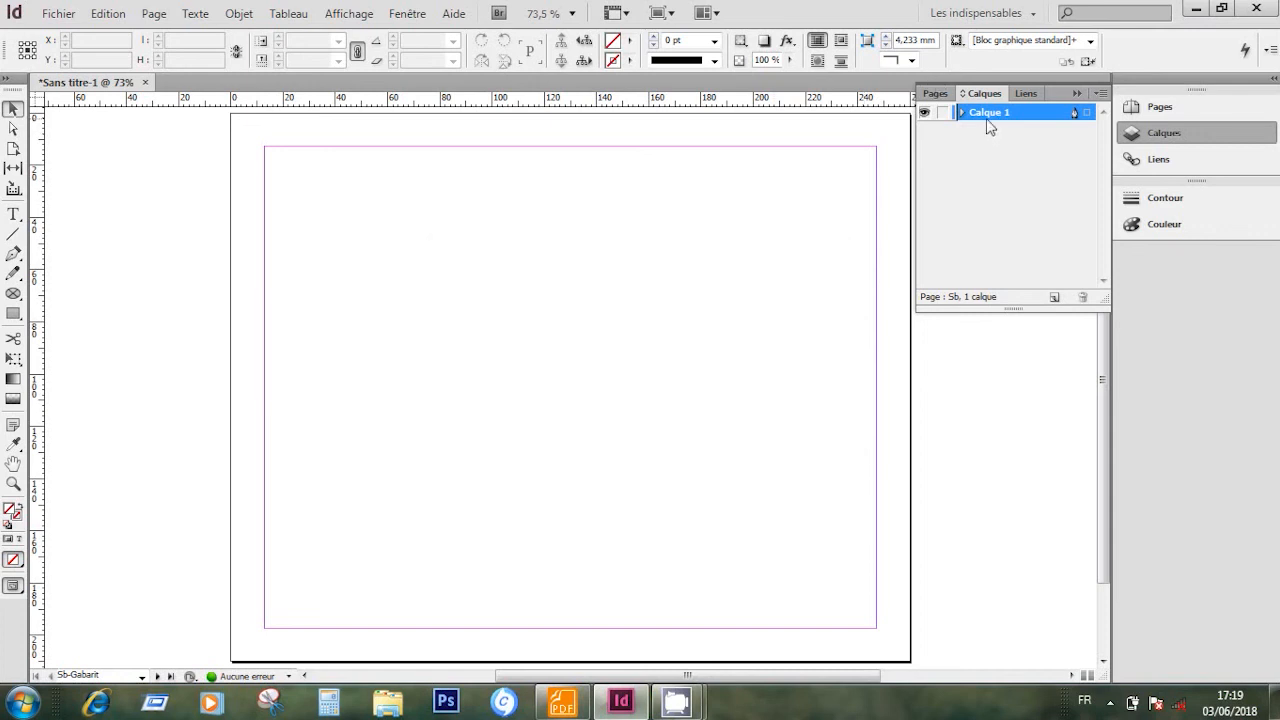
{"action": "double_click", "coordinate": [987, 115]}
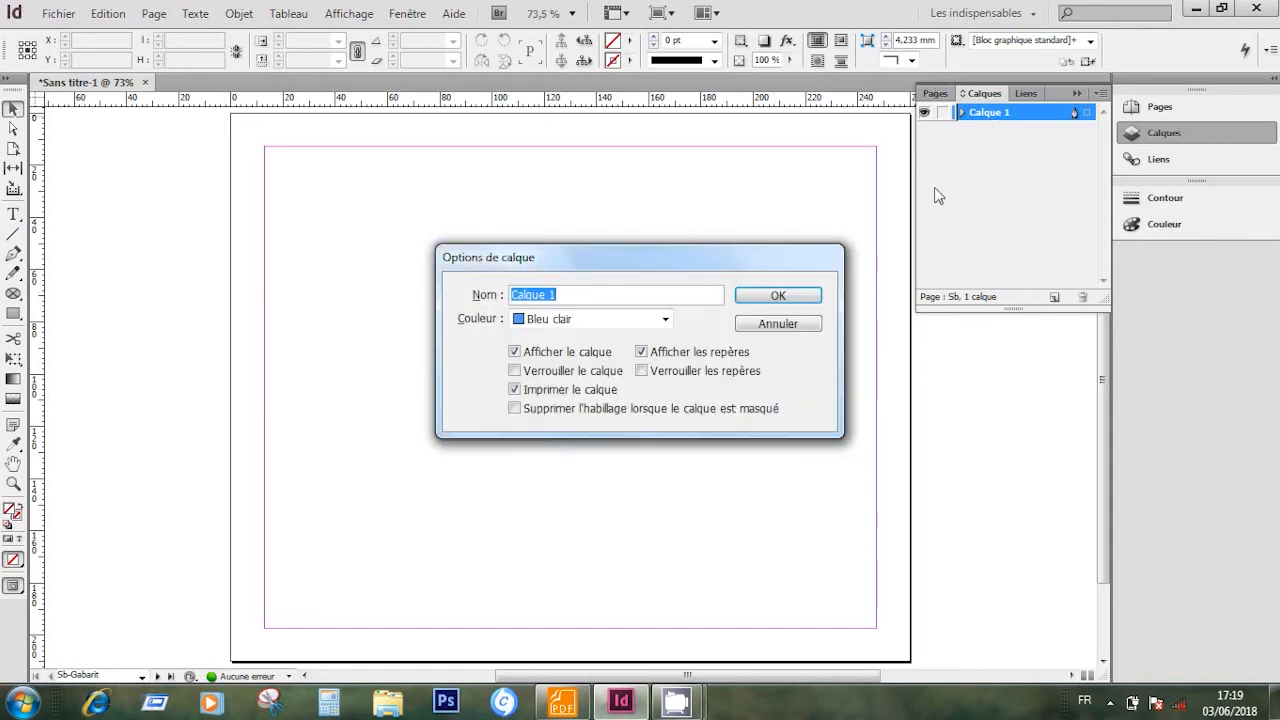
{"action": "left_click_drag", "start_coordinate": [470, 259], "coordinate": [472, 226]}
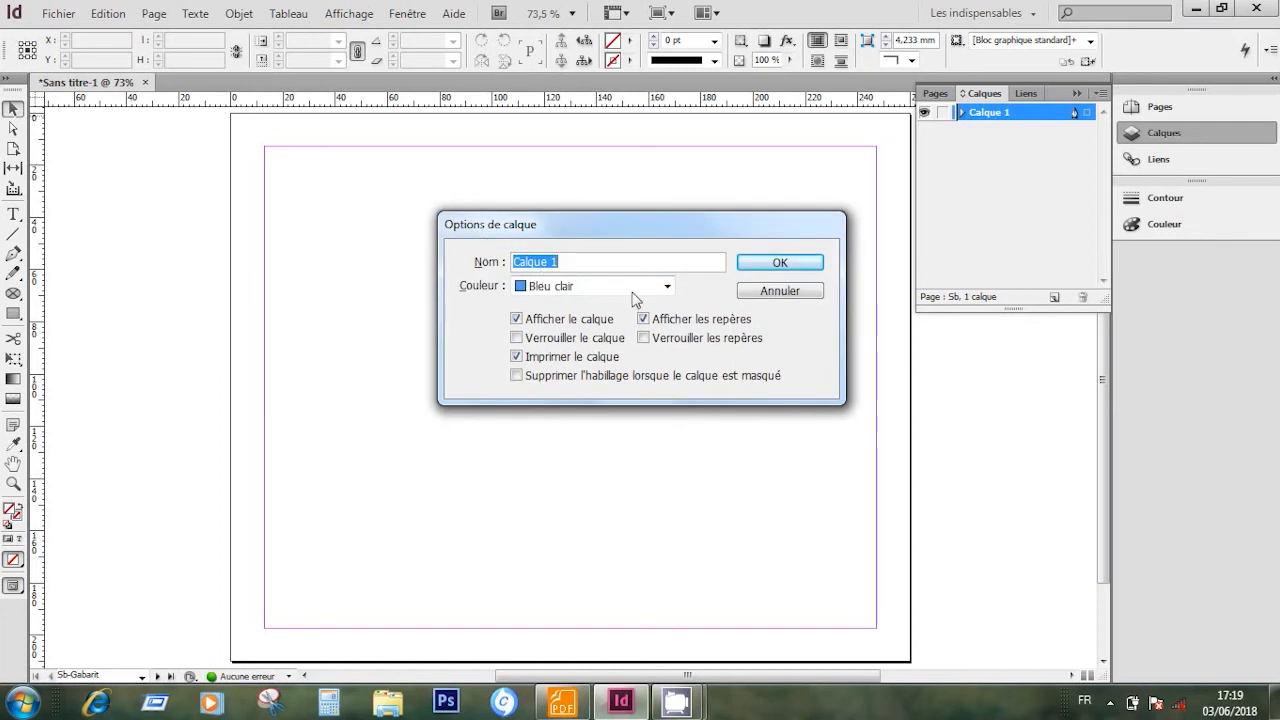
{"action": "left_click", "coordinate": [638, 290]}
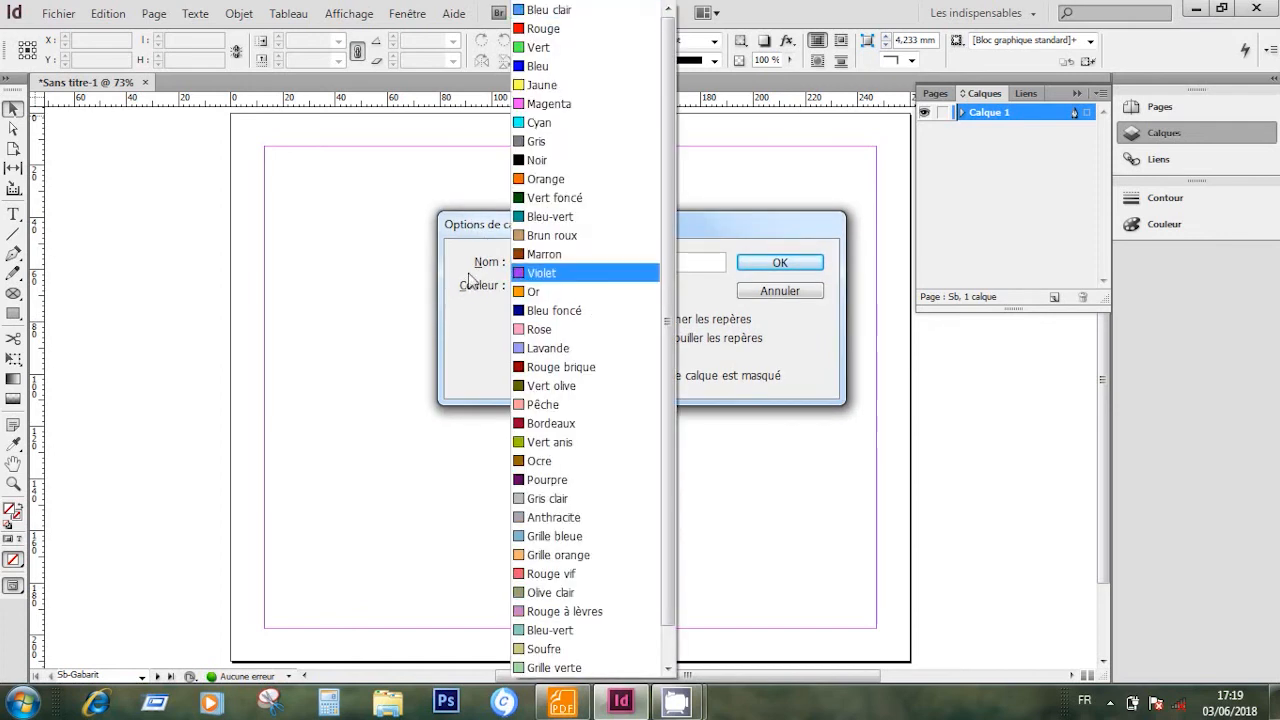
{"action": "left_click", "coordinate": [468, 314]}
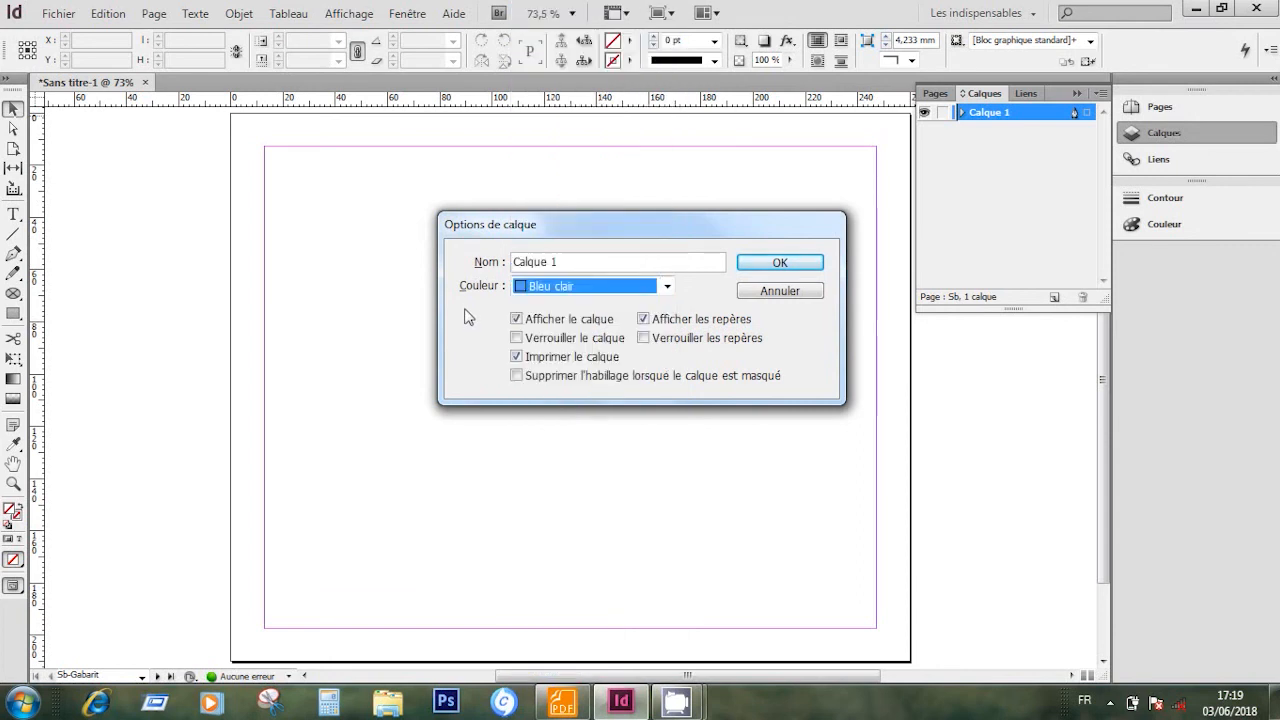
{"action": "left_click", "coordinate": [568, 262]}
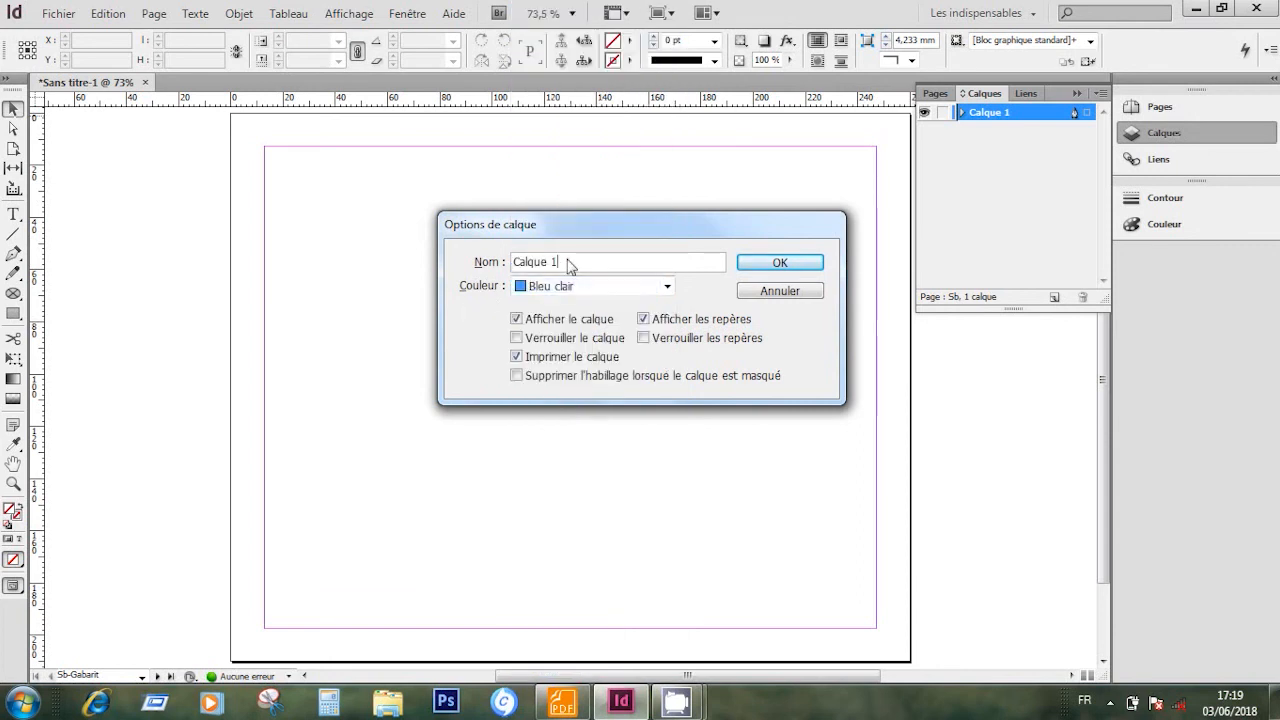
{"action": "left_click_drag", "start_coordinate": [568, 262], "coordinate": [505, 262]}
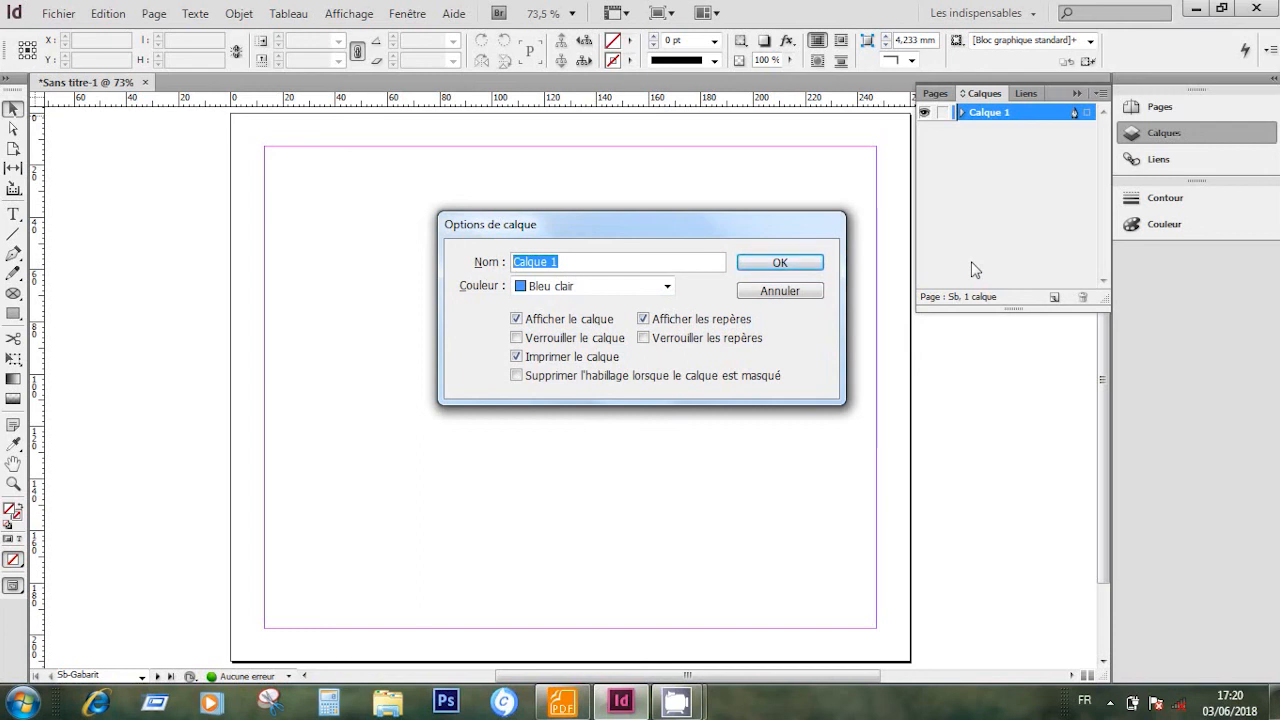
{"action": "type", "text": "Texte"}
{"action": "key", "text": "Return"}
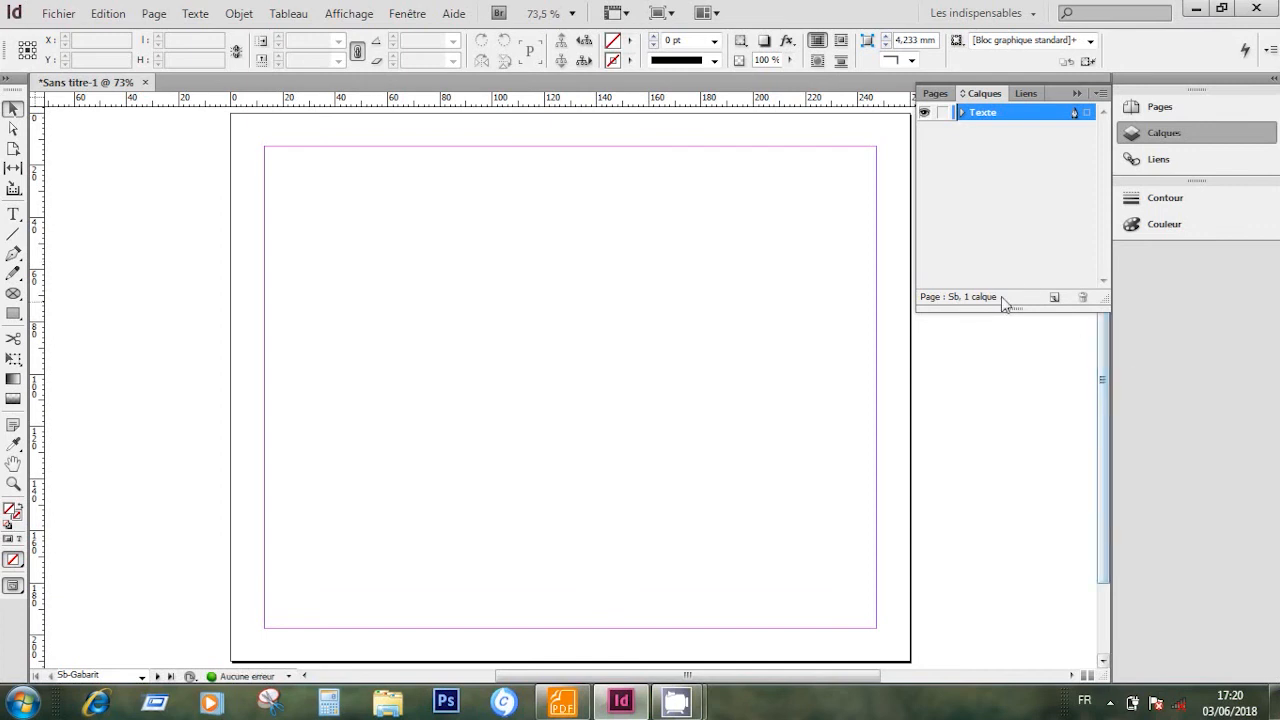
Add a second layer to the document and name it Illustrations.
{"action": "left_click", "coordinate": [1055, 298]}
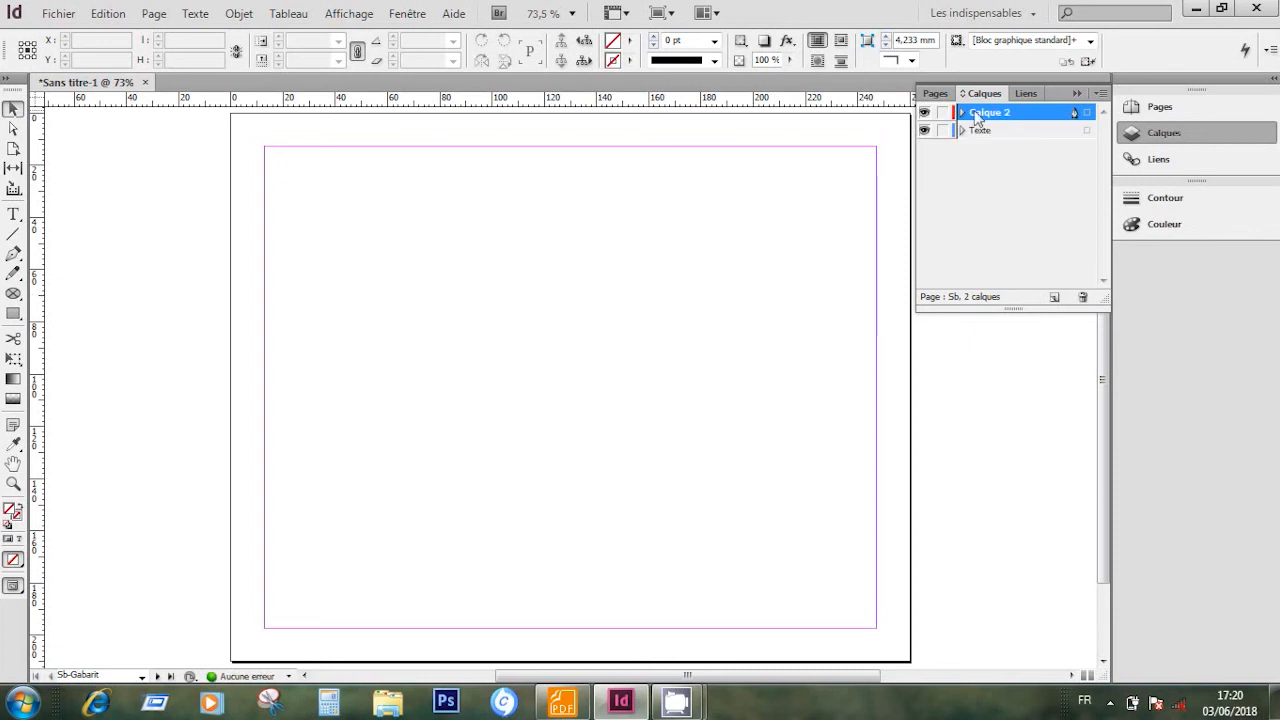
{"action": "double_click", "coordinate": [979, 116]}
{"action": "type", "text": "Illustrations"}
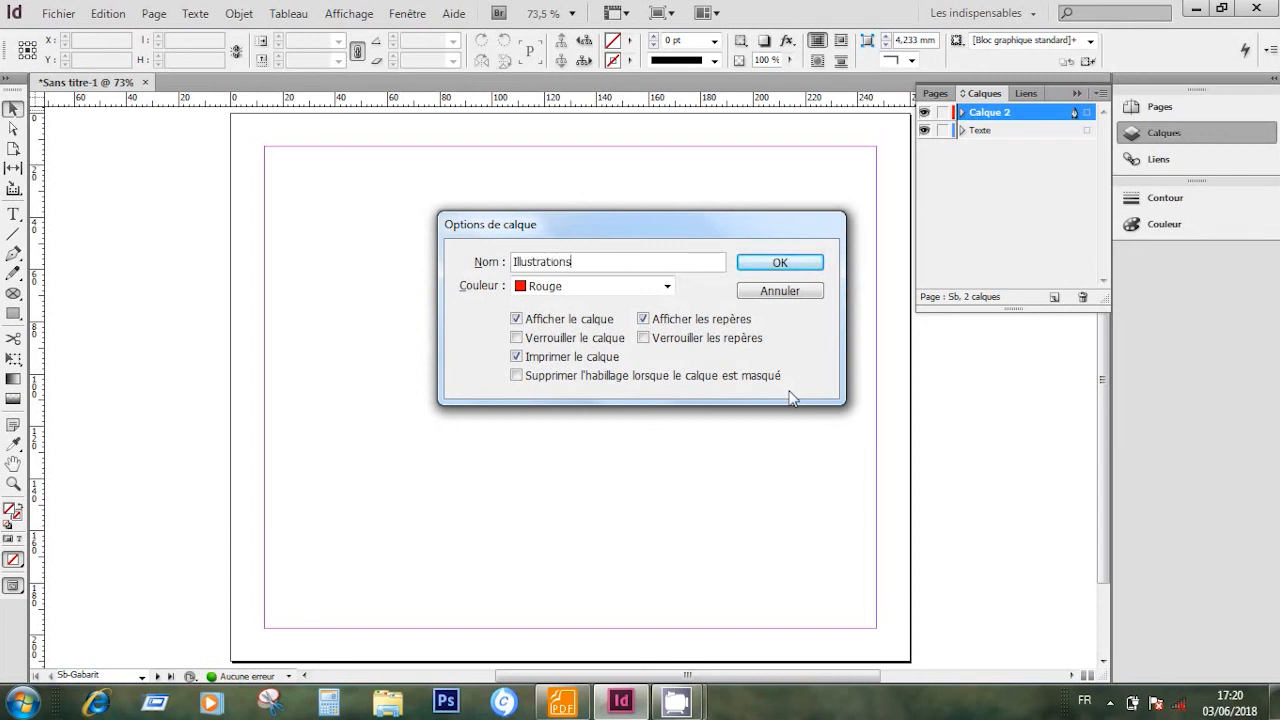
{"action": "key", "text": "Return"}
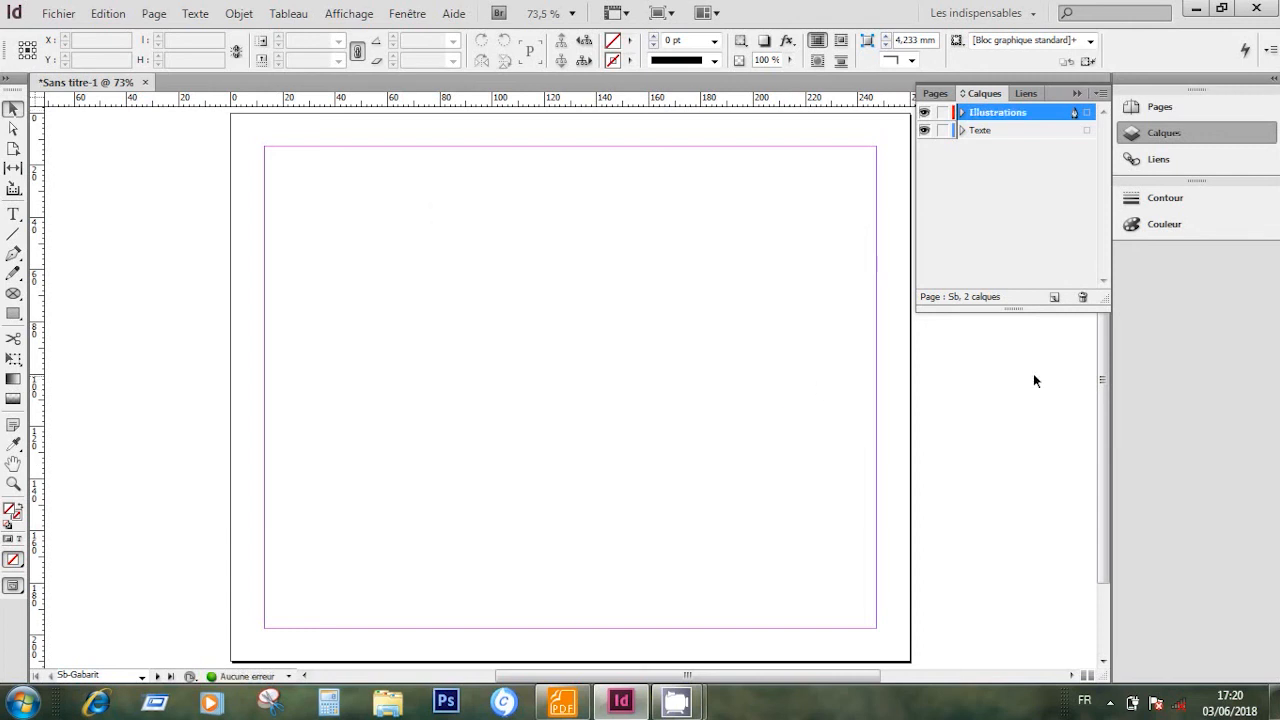
Add a third layer to the document and name it Fond.
{"action": "left_click", "coordinate": [1056, 299]}
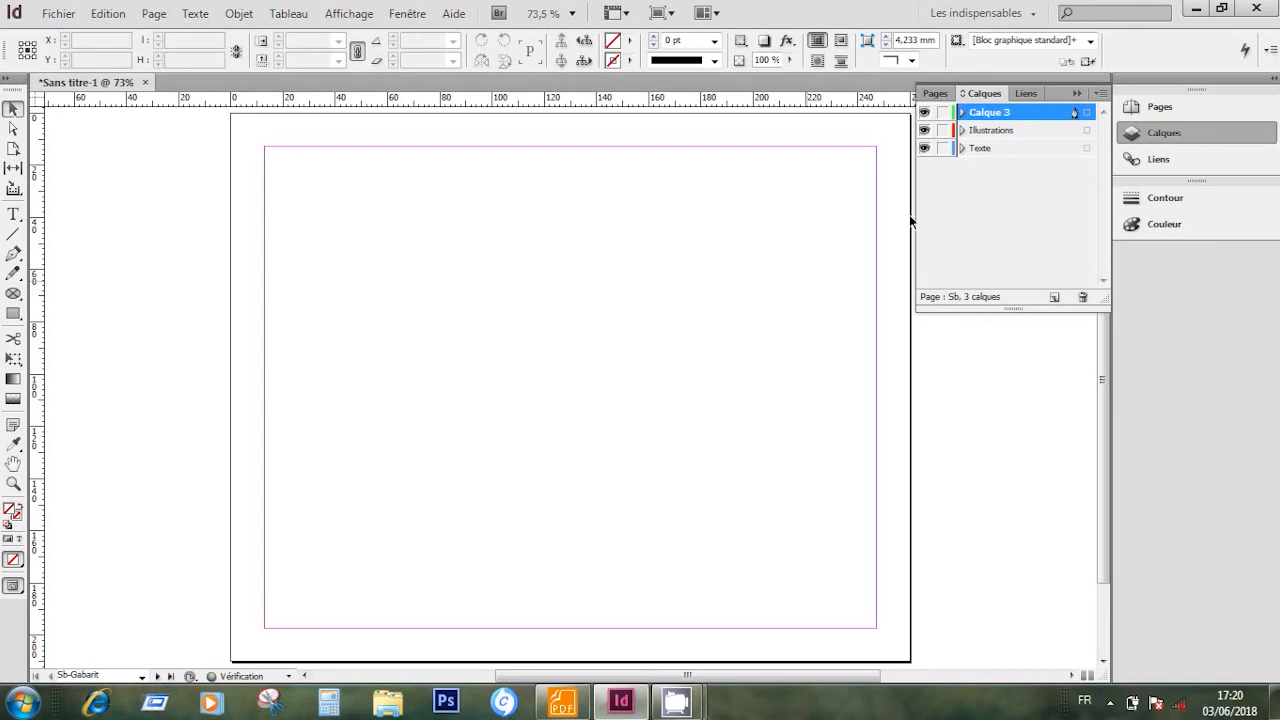
{"action": "double_click", "coordinate": [997, 117]}
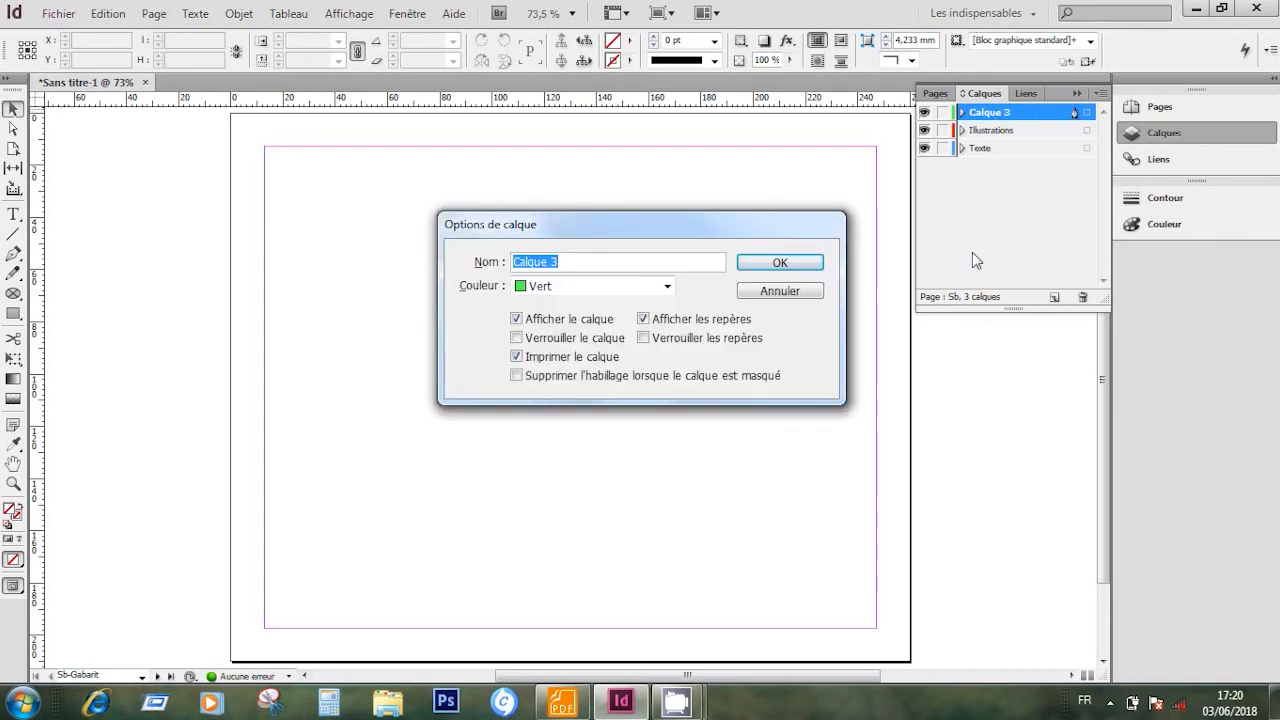
{"action": "type", "text": "F"}
{"action": "key", "text": "Return"}
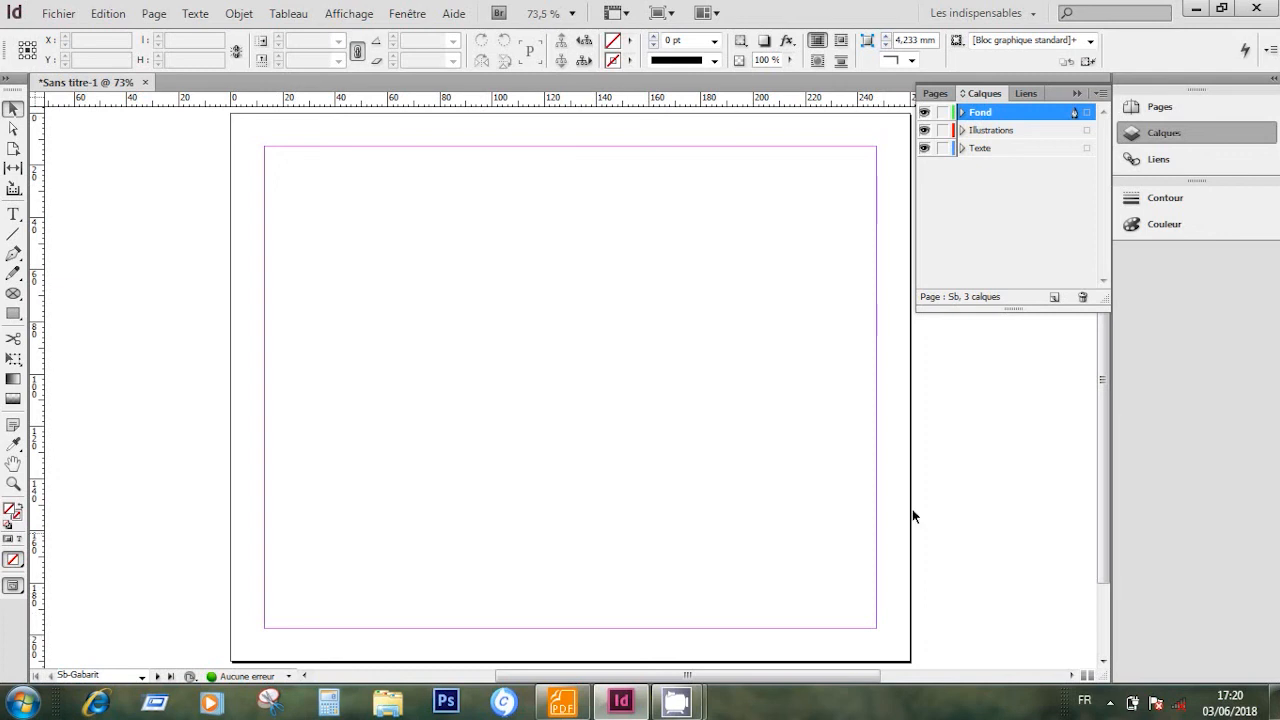
Reorder the layers so that Texte is on top, Illustrations in the middle and Fond at the bottom.
{"action": "left_click", "coordinate": [986, 138]}
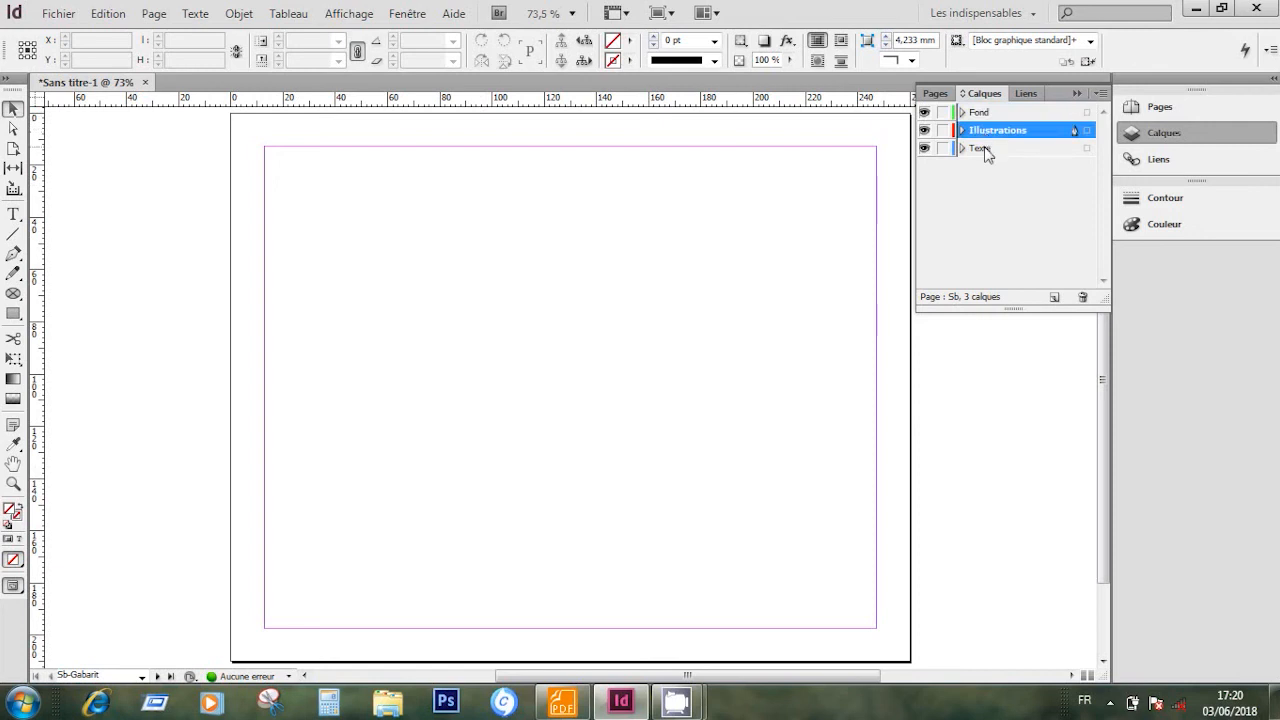
{"action": "left_click", "coordinate": [986, 150]}
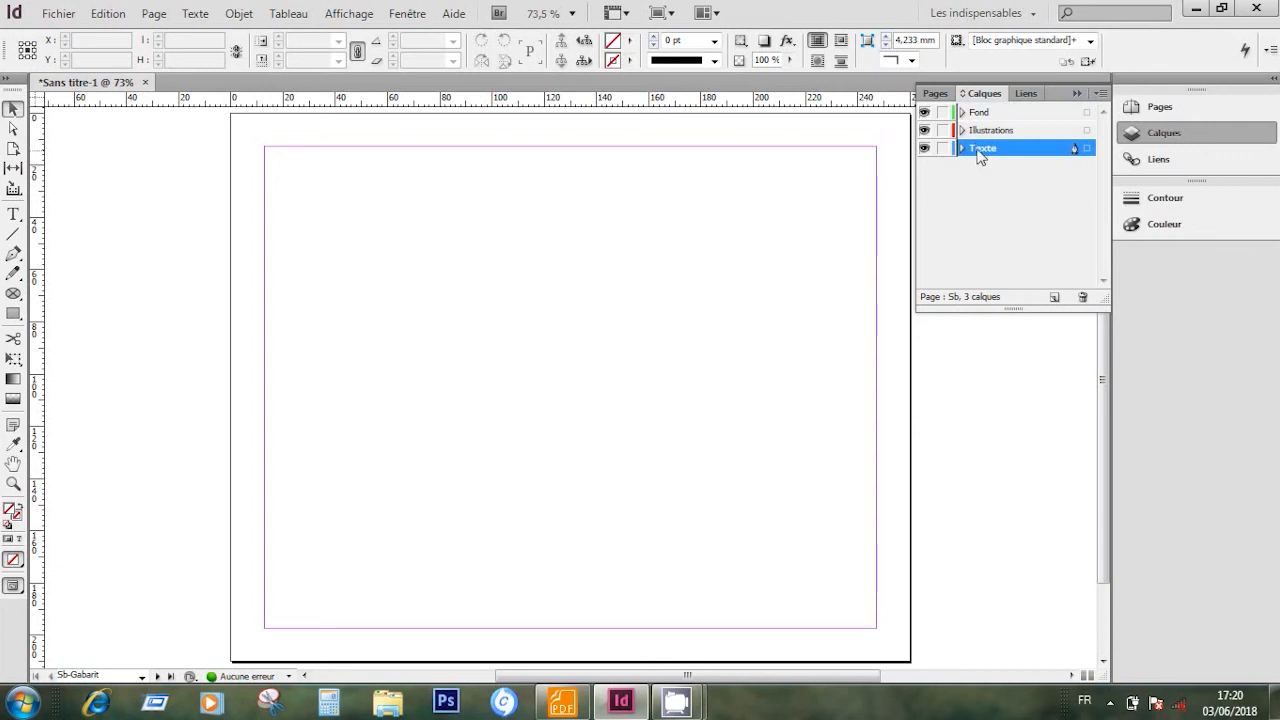
{"action": "left_click", "coordinate": [978, 114]}
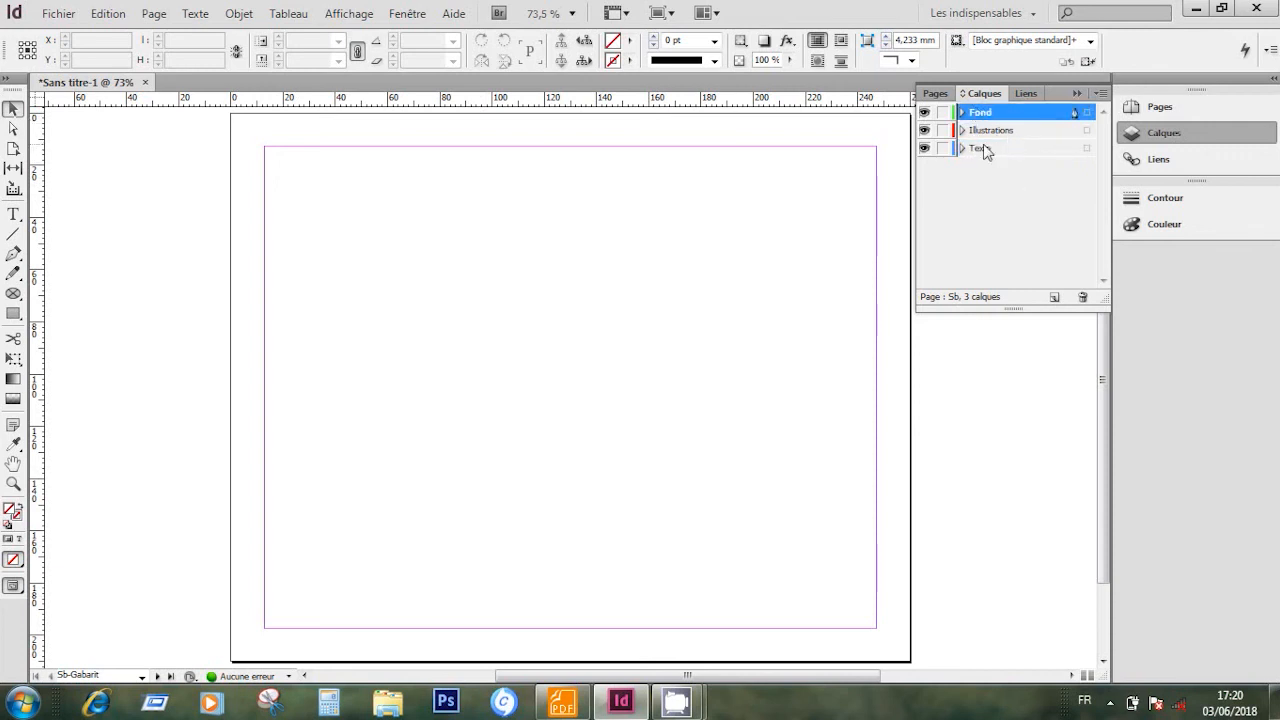
{"action": "left_click_drag", "start_coordinate": [981, 111], "coordinate": [975, 156]}
{"action": "left_click", "coordinate": [979, 114]}
{"action": "left_click_drag", "start_coordinate": [983, 133], "coordinate": [983, 134]}
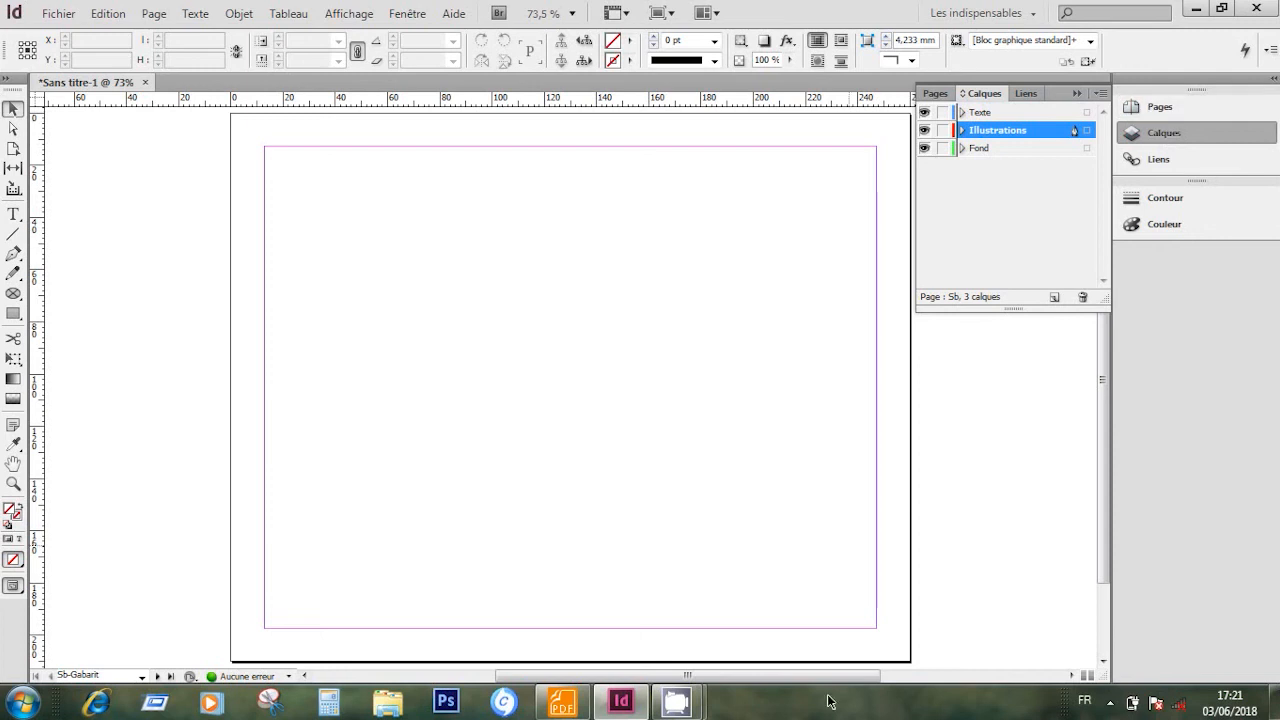
Review items 3 to 5 of Enonce_adobe.pdf, covering the masters, the layers and the Illustrator files to place on each master.
{"action": "left_click", "coordinate": [562, 705]}
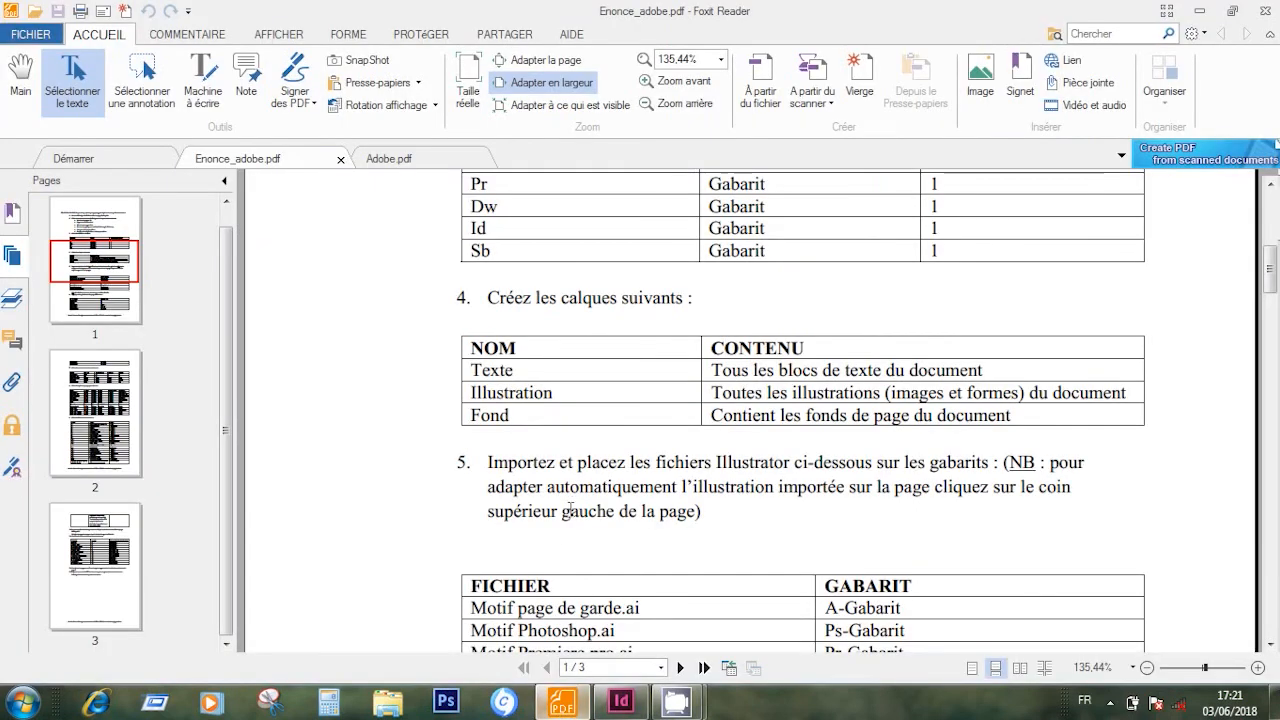
{"action": "scroll", "coordinate": [572, 510], "scroll_direction": "down", "scroll_amount": 1}
{"action": "scroll", "coordinate": [572, 510], "scroll_direction": "up", "scroll_amount": 5}
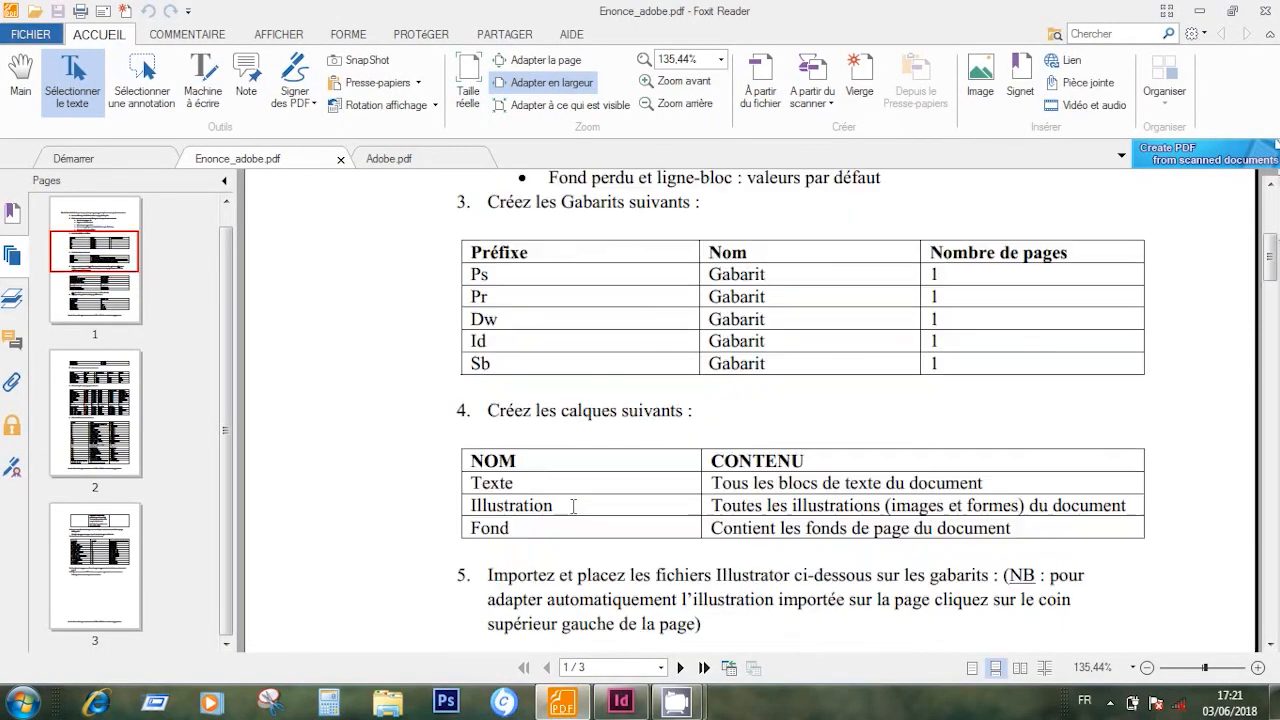
{"action": "scroll", "coordinate": [573, 505], "scroll_direction": "down", "scroll_amount": 3}
{"action": "scroll", "coordinate": [573, 505], "scroll_direction": "down", "scroll_amount": 4}
{"action": "scroll", "coordinate": [573, 505], "scroll_direction": "up", "scroll_amount": 4}
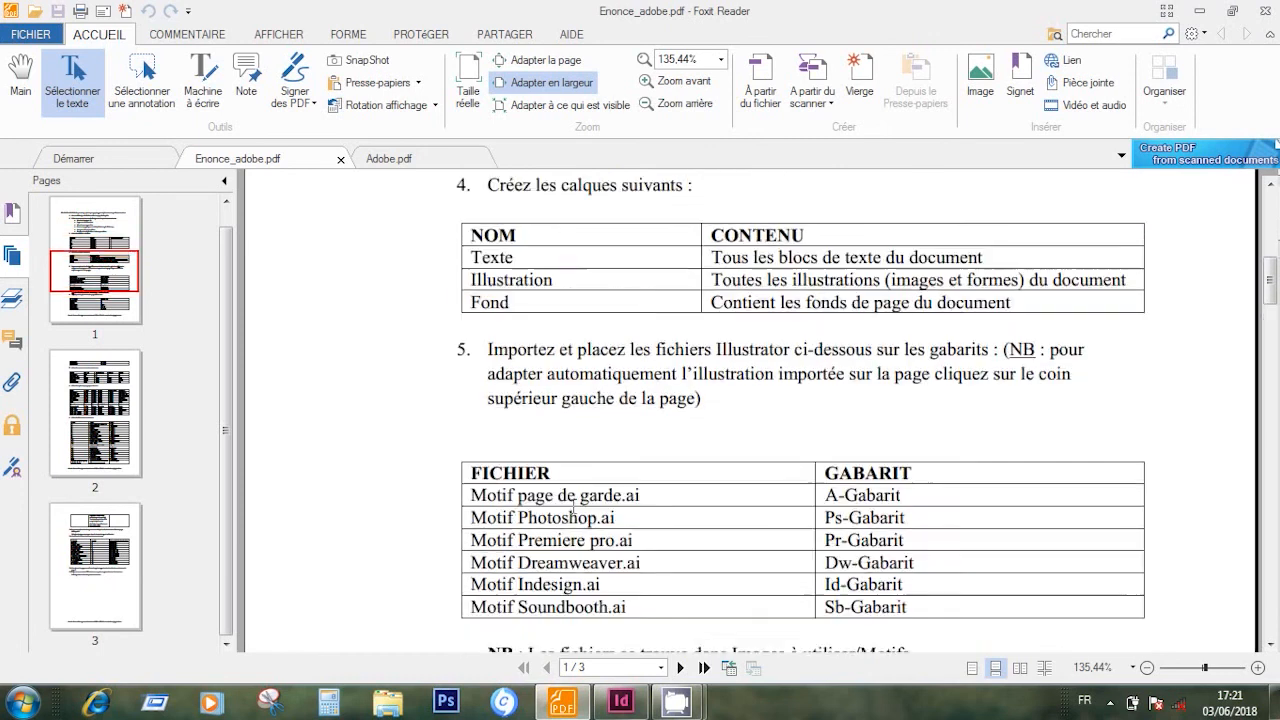
{"action": "scroll", "coordinate": [573, 505], "scroll_direction": "up", "scroll_amount": 2}
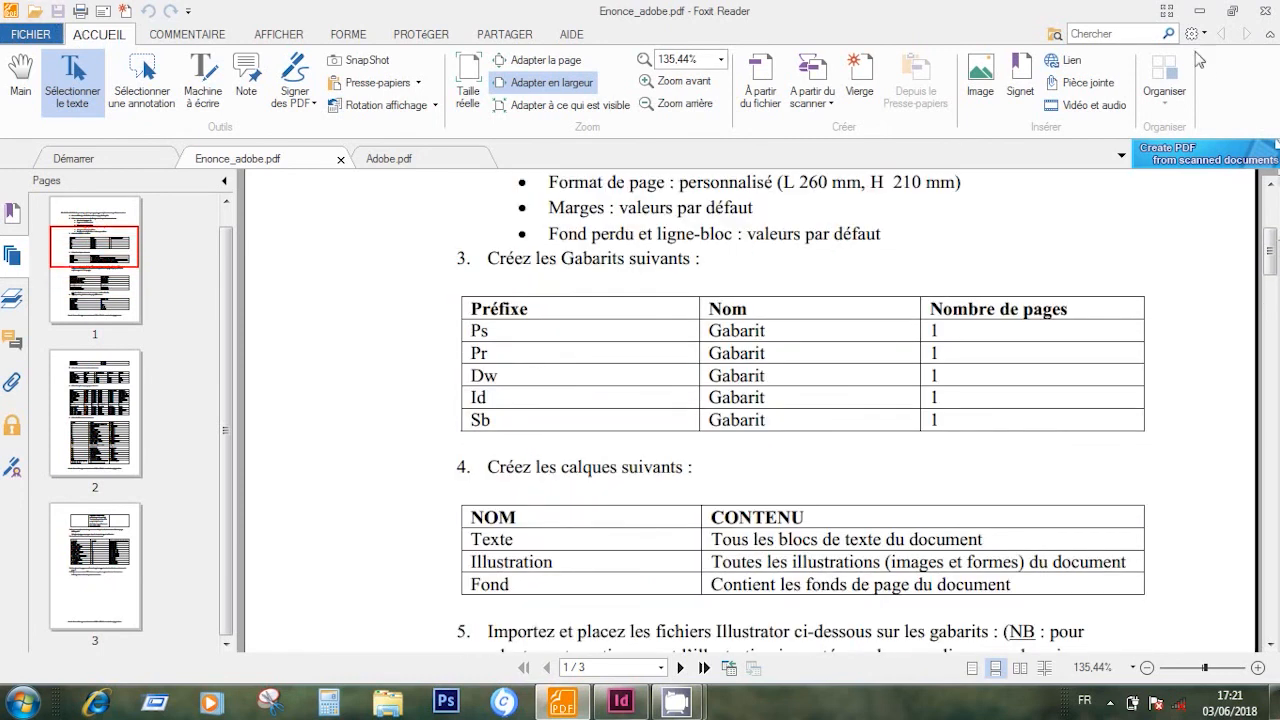
{"action": "left_click", "coordinate": [1200, 10]}
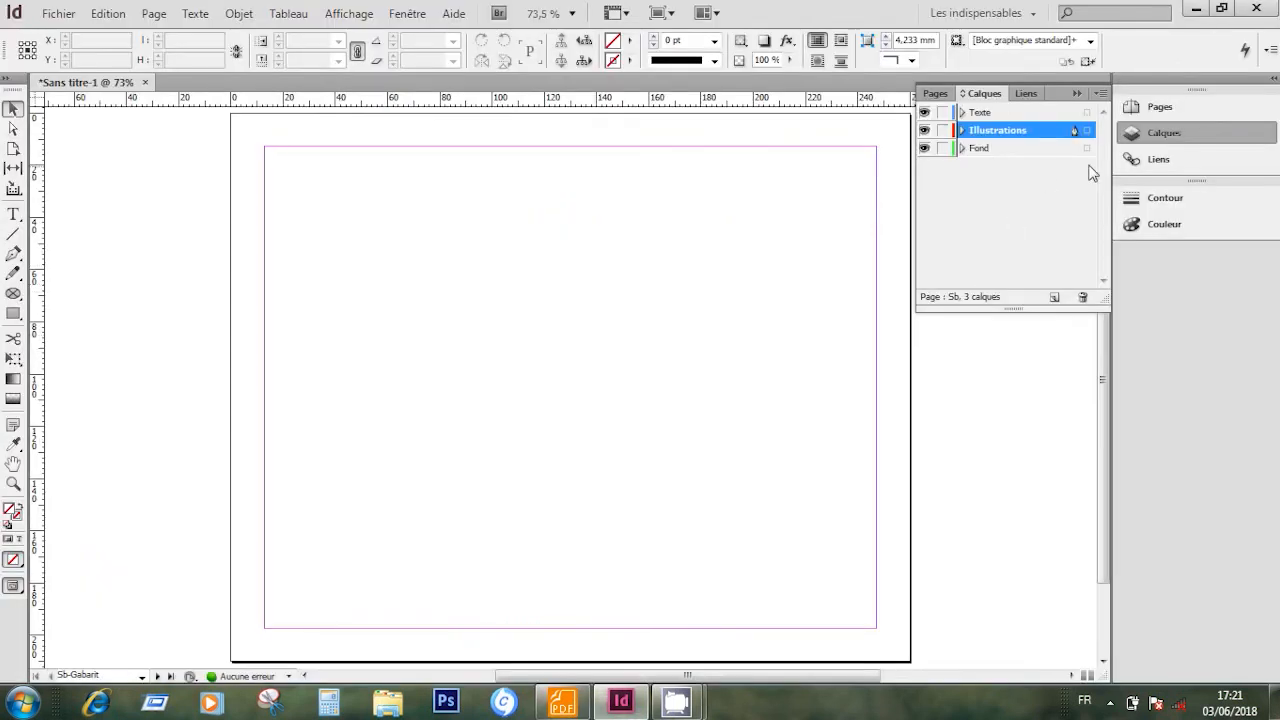
{"action": "left_click", "coordinate": [1170, 136]}
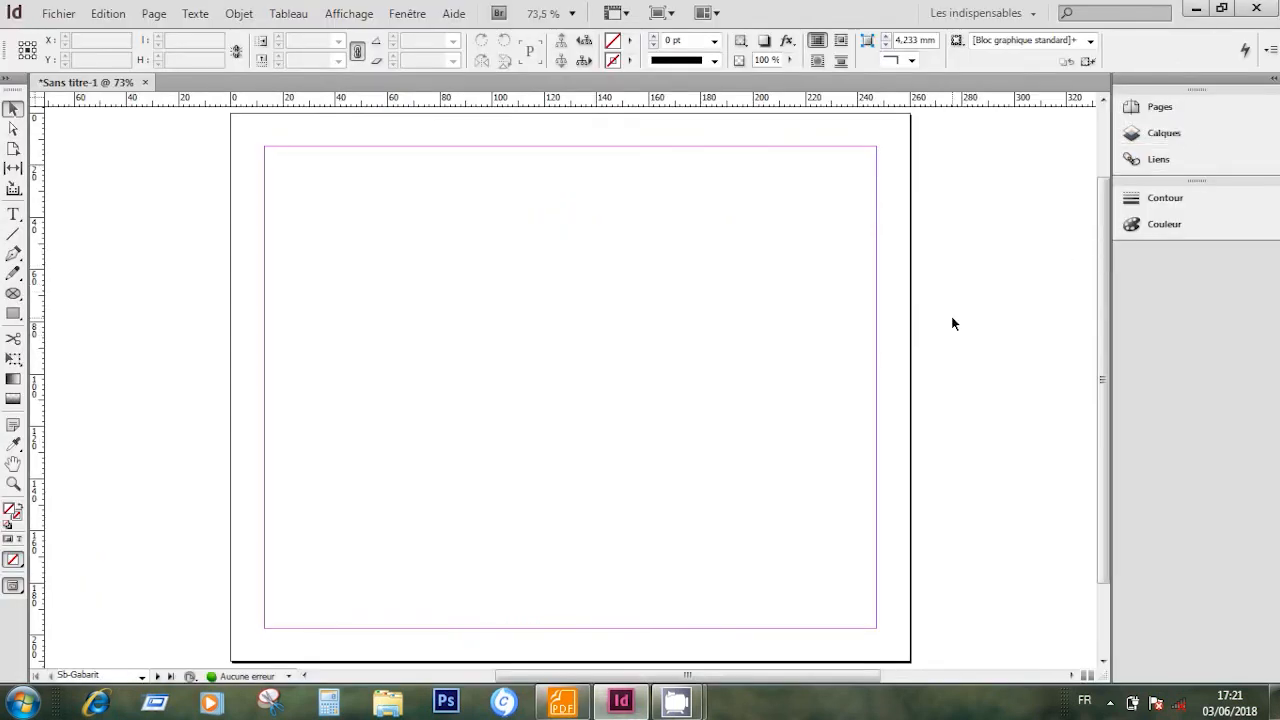
{"action": "scroll", "coordinate": [952, 322], "scroll_direction": "down", "scroll_amount": 2}
{"action": "scroll", "coordinate": [952, 322], "scroll_direction": "up", "scroll_amount": 4}
{"action": "scroll", "coordinate": [952, 322], "scroll_direction": "down", "scroll_amount": 3}
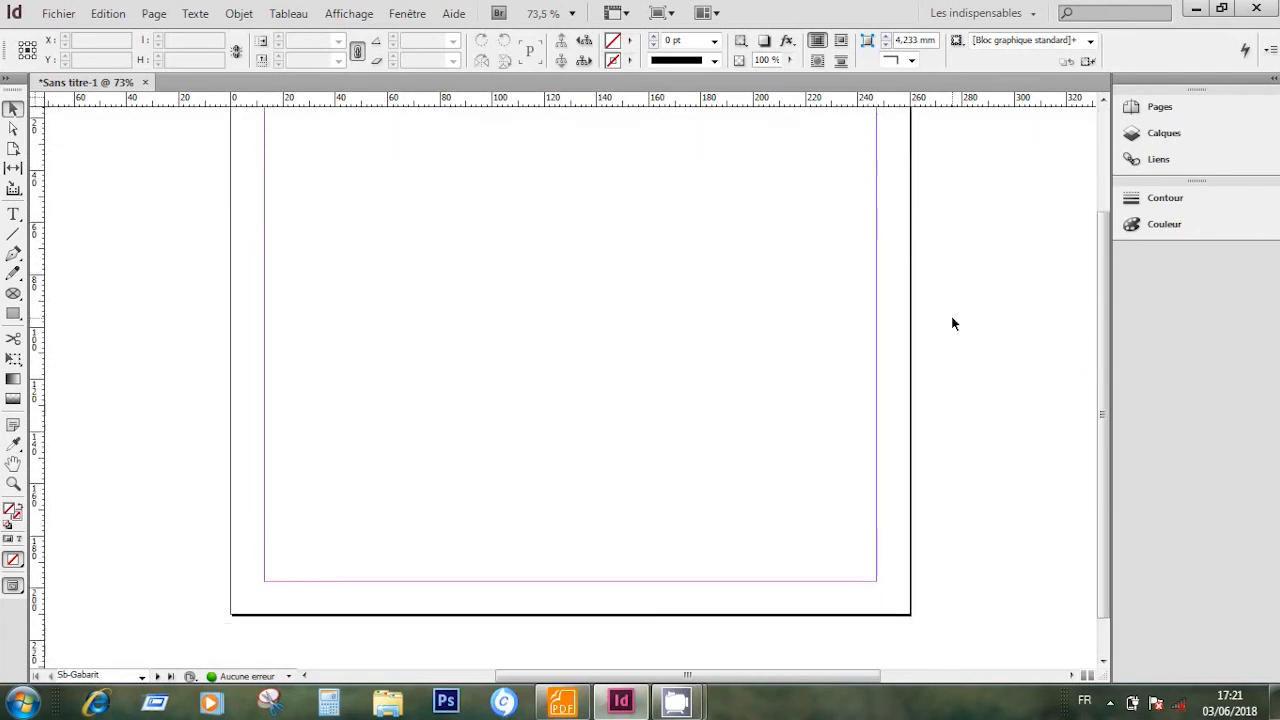
{"action": "scroll", "coordinate": [952, 322], "scroll_direction": "up", "scroll_amount": 3}
{"action": "scroll", "coordinate": [952, 322], "scroll_direction": "down", "scroll_amount": 3}
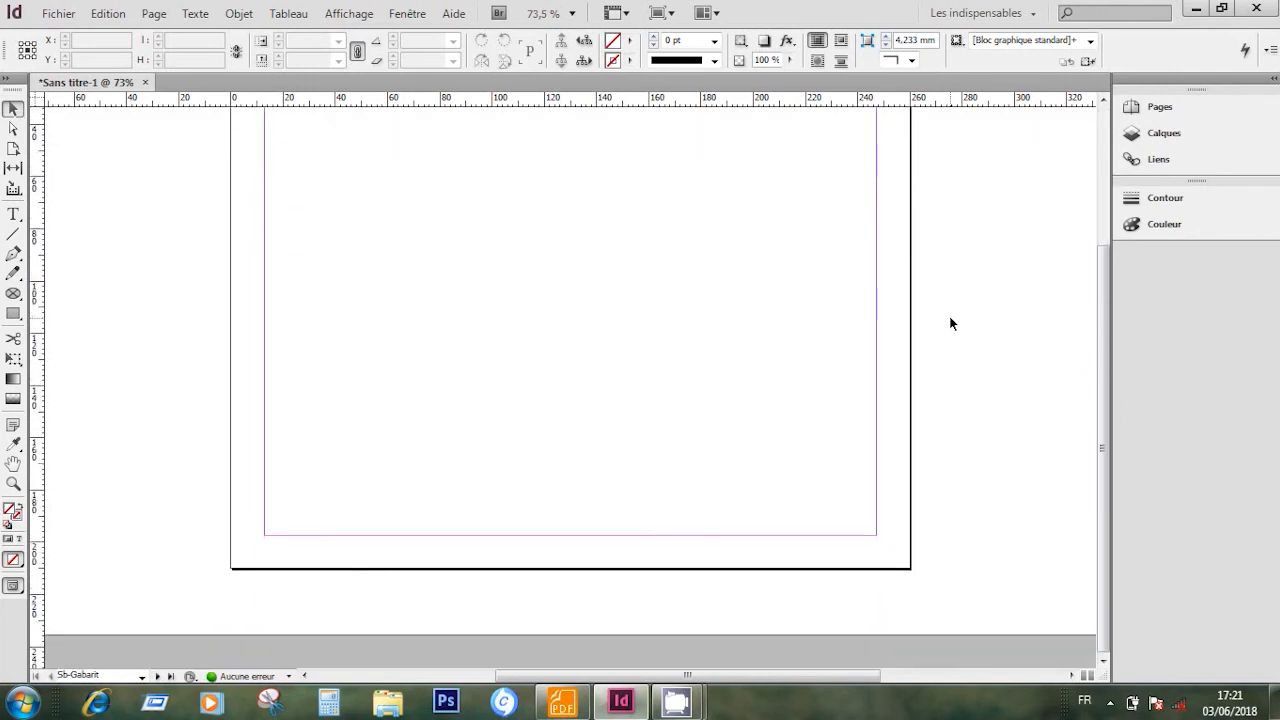